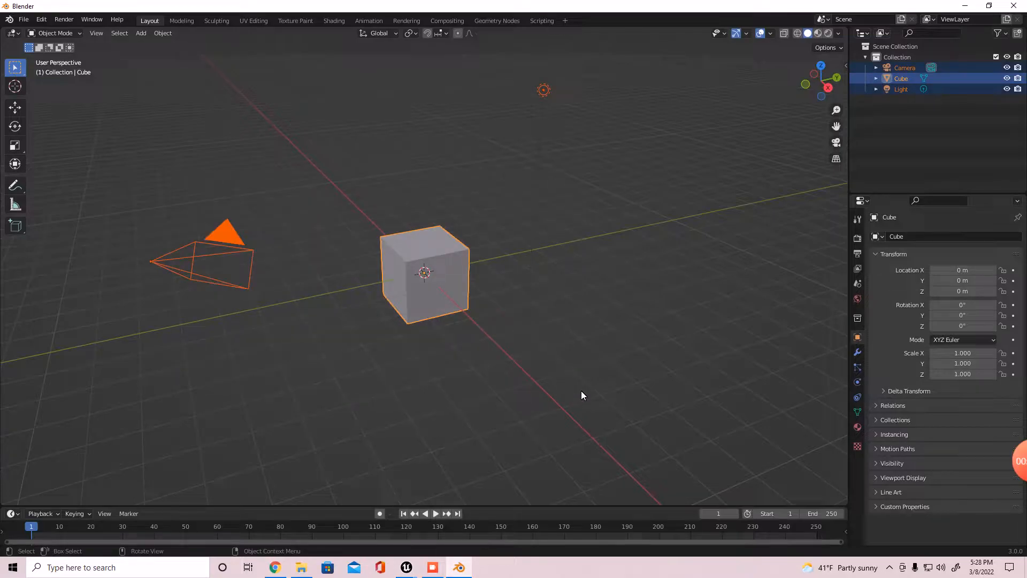
Delete the default camera, cube and light from the scene
{"action": "key", "text": "x"}
{"action": "left_click", "coordinate": [581, 390]}
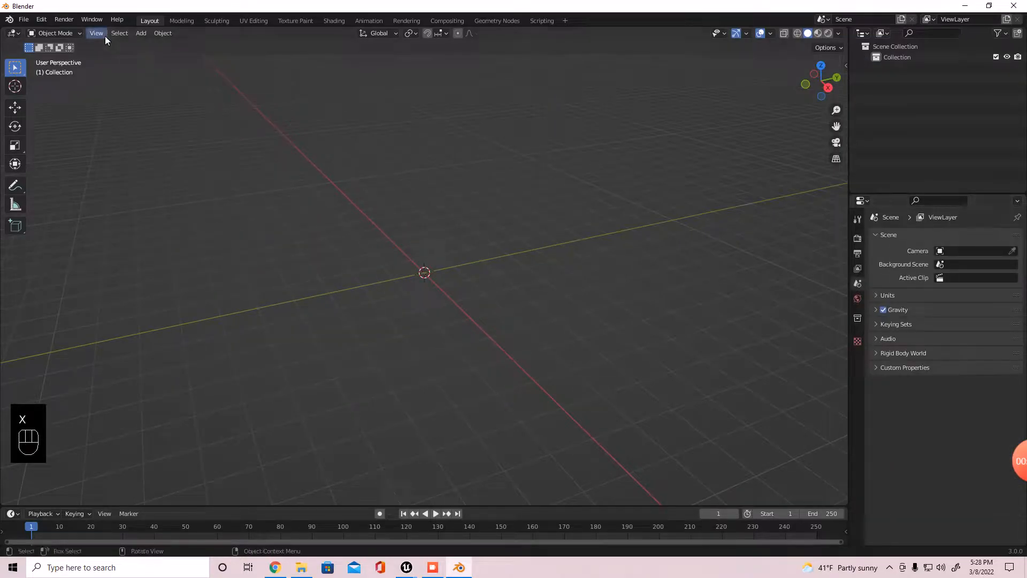
Search the add-on preferences for "tree" and make sure the Sapling Tree Gen add-on is enabled
{"action": "left_click", "coordinate": [42, 19]}
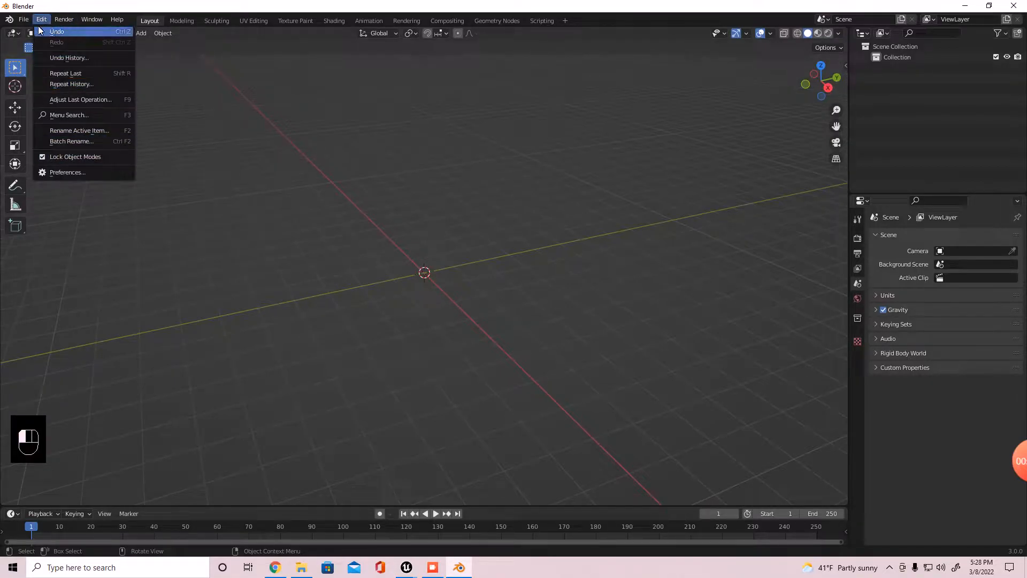
{"action": "left_click", "coordinate": [64, 172]}
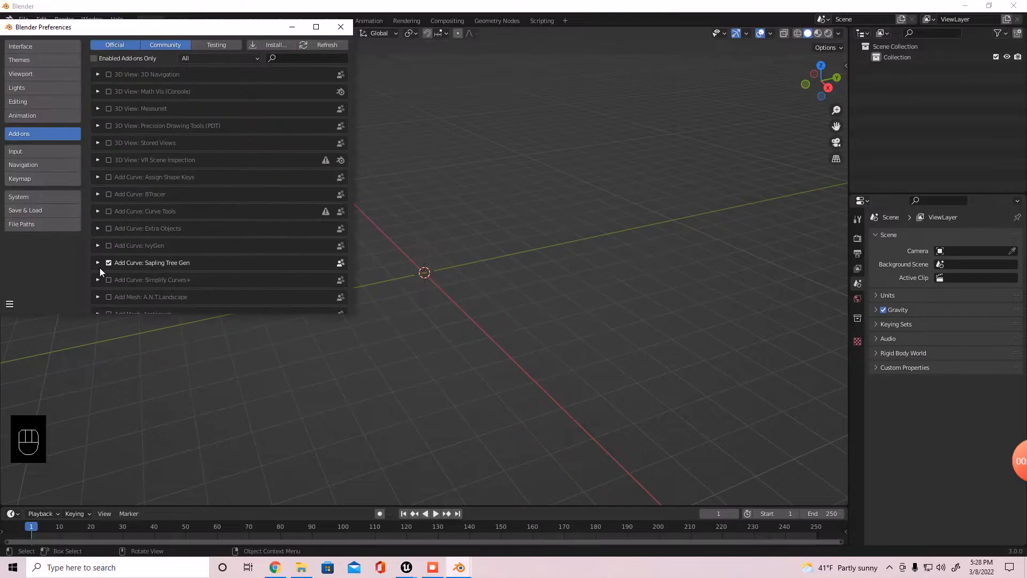
{"action": "left_click", "coordinate": [301, 60]}
{"action": "type", "text": "tree"}
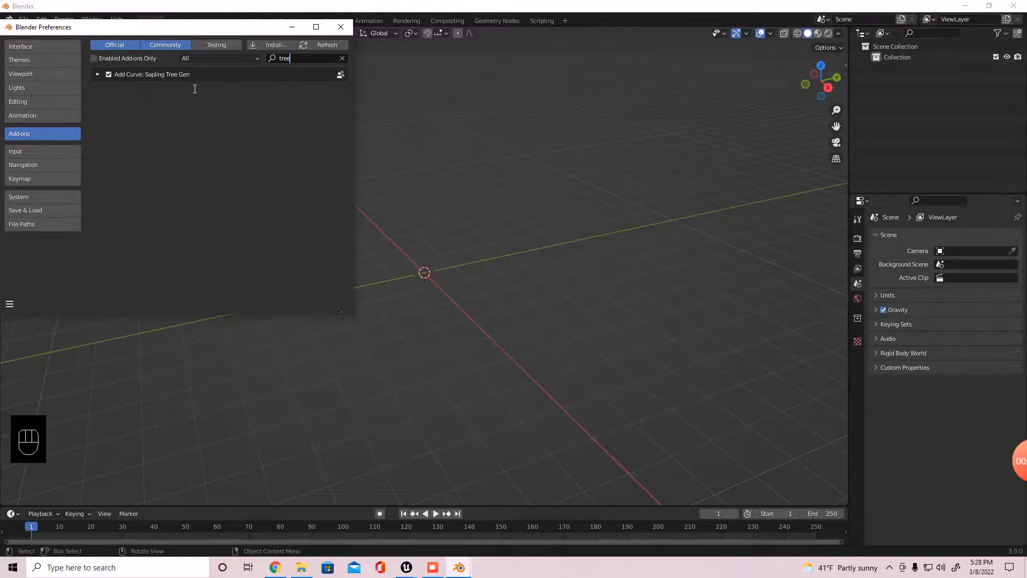
{"action": "left_click", "coordinate": [108, 75]}
{"action": "left_click", "coordinate": [341, 28]}
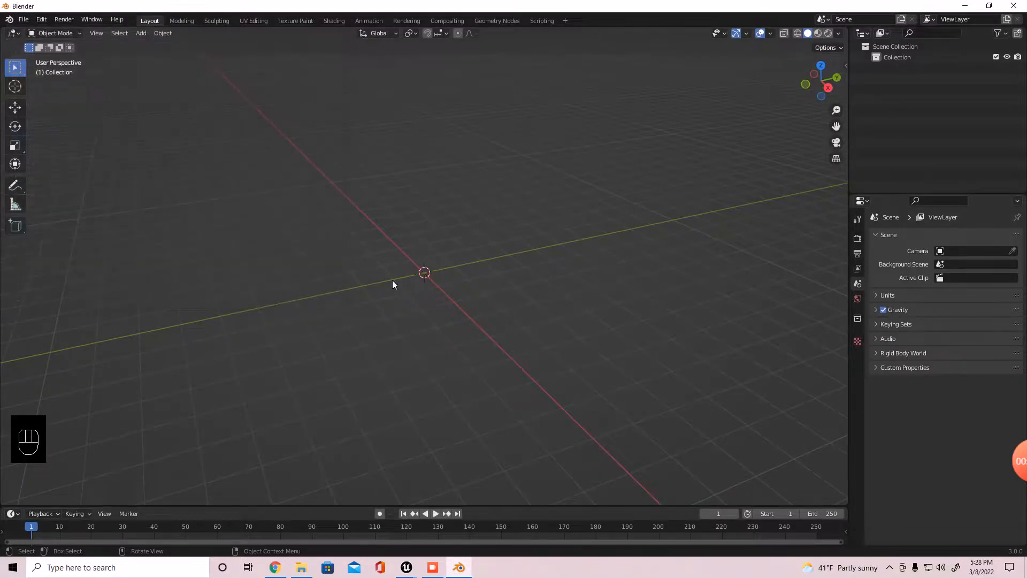
Add a Sapling Tree Gen curve at the world origin and expand its creation settings
{"action": "left_click", "coordinate": [158, 34]}
{"action": "left_click", "coordinate": [141, 33]}
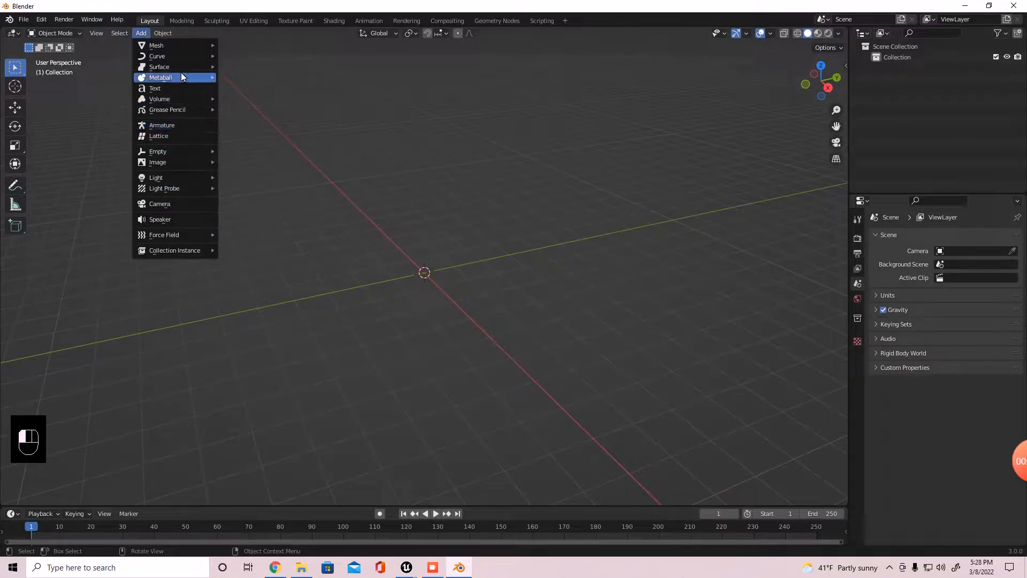
{"action": "mouse_move", "coordinate": [175, 56]}
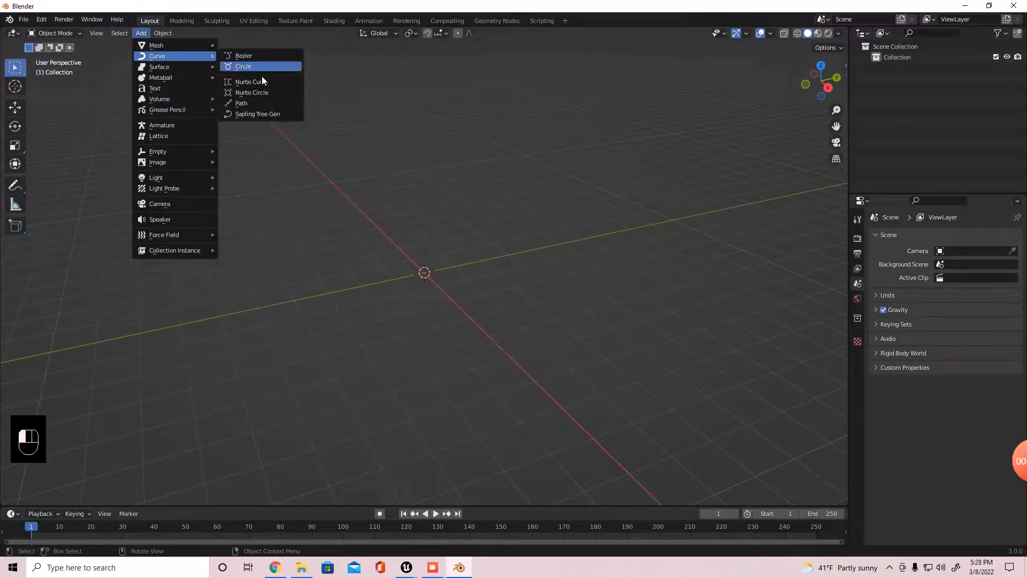
{"action": "left_click", "coordinate": [259, 114]}
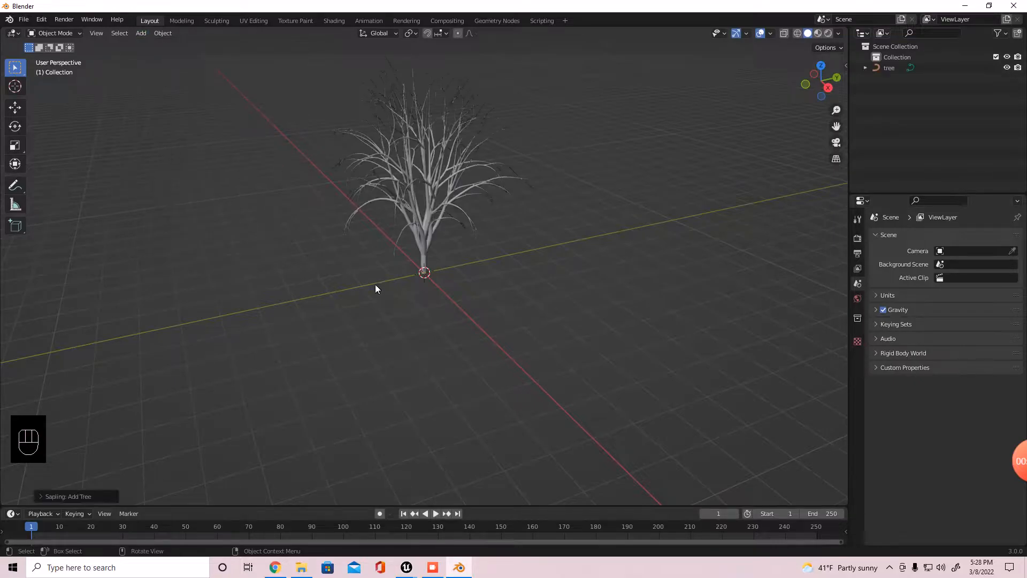
{"action": "left_click", "coordinate": [45, 497]}
{"action": "middle_click_drag", "start_coordinate": [345, 319], "coordinate": [435, 320]}
{"action": "scroll", "coordinate": [434, 308], "scroll_direction": "up", "scroll_amount": 5}
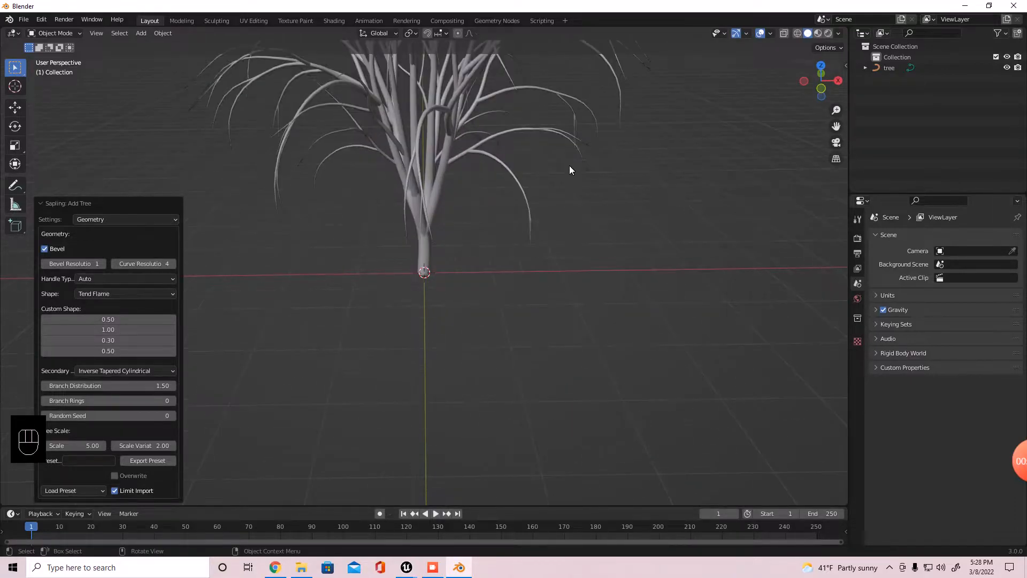
{"action": "middle_click_drag", "start_coordinate": [503, 263], "coordinate": [463, 380], "text": "shift"}
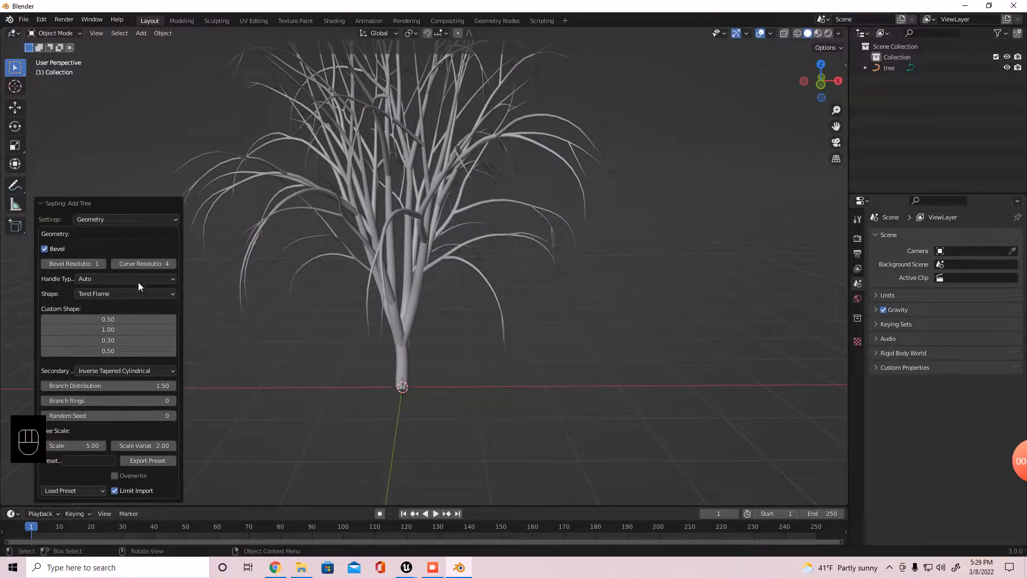
In the tree's Branch Splitting settings, set the first two Curve Resolution values to 4
{"action": "left_click", "coordinate": [114, 220]}
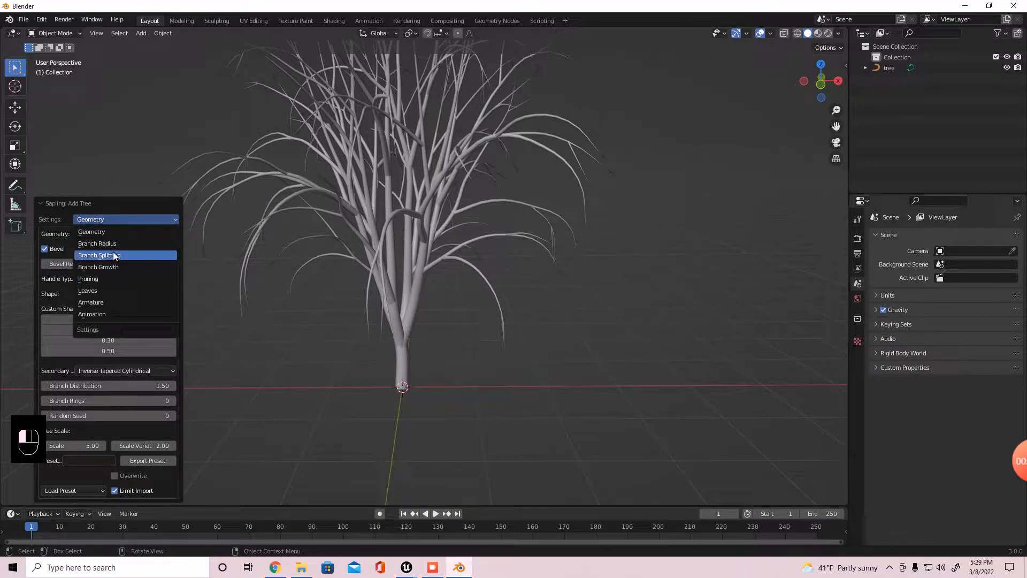
{"action": "left_click", "coordinate": [112, 256]}
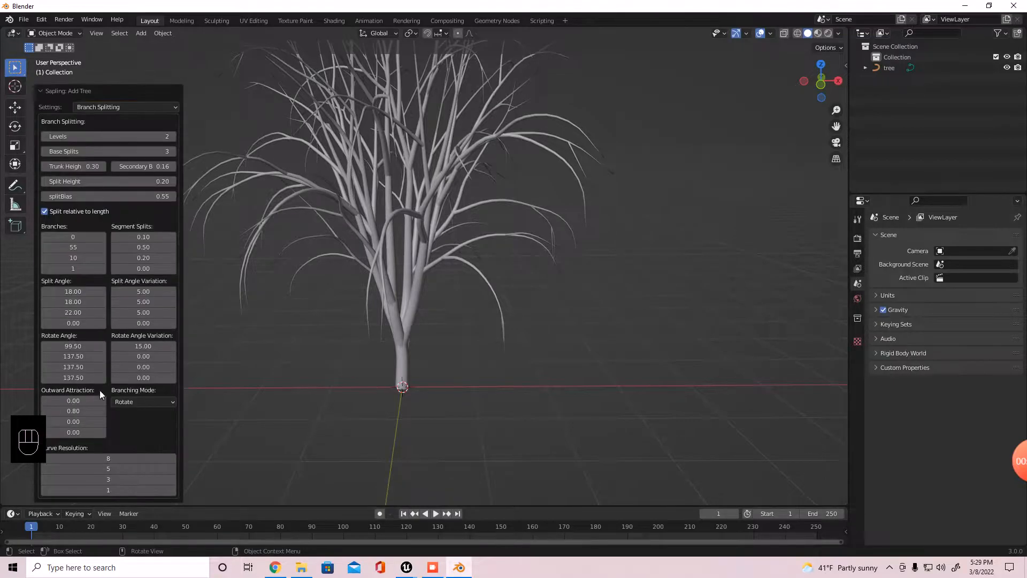
{"action": "left_click", "coordinate": [46, 459]}
{"action": "left_click", "coordinate": [46, 459]}
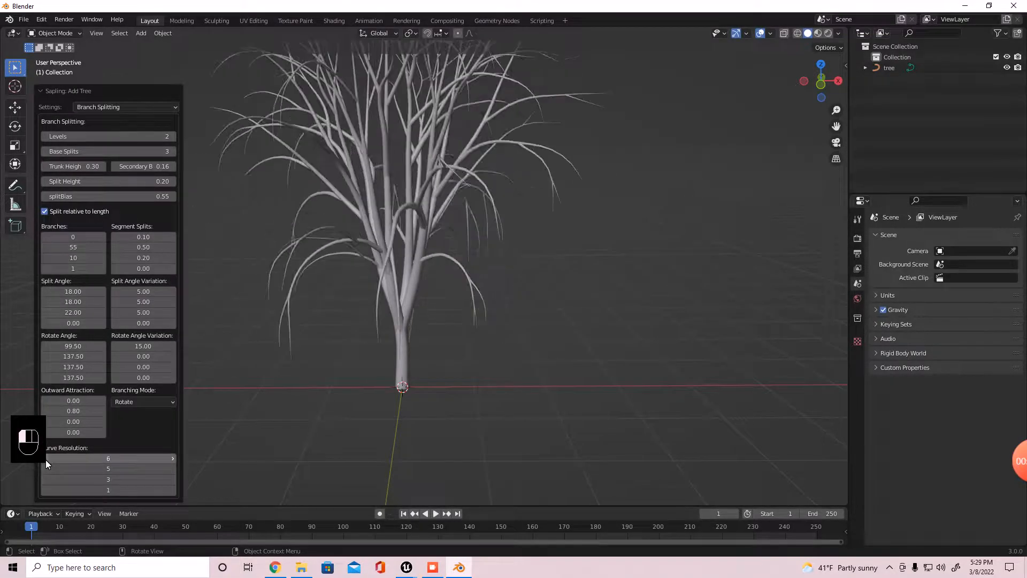
{"action": "left_click", "coordinate": [46, 460]}
{"action": "left_click", "coordinate": [46, 460]}
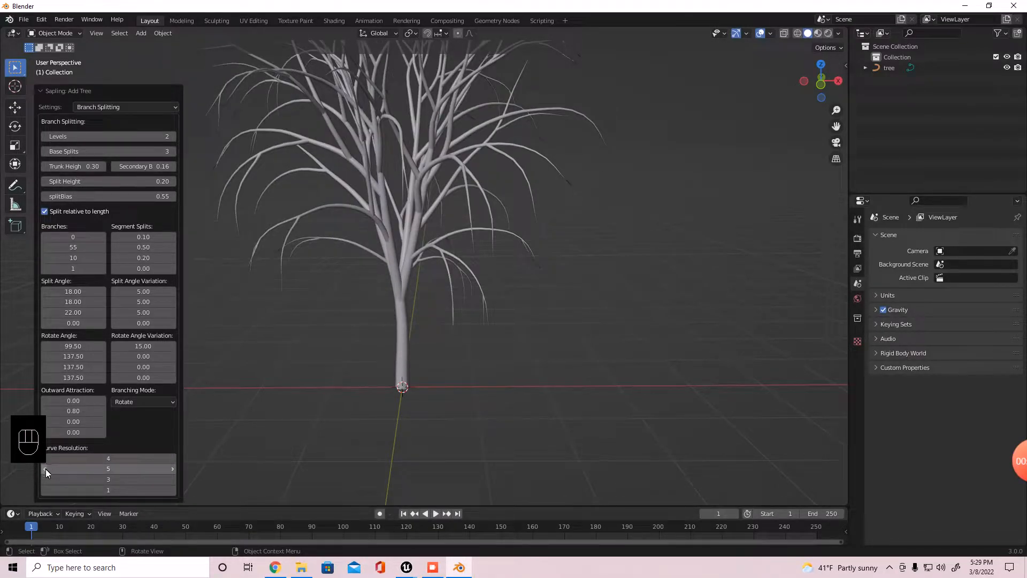
{"action": "left_click", "coordinate": [46, 469]}
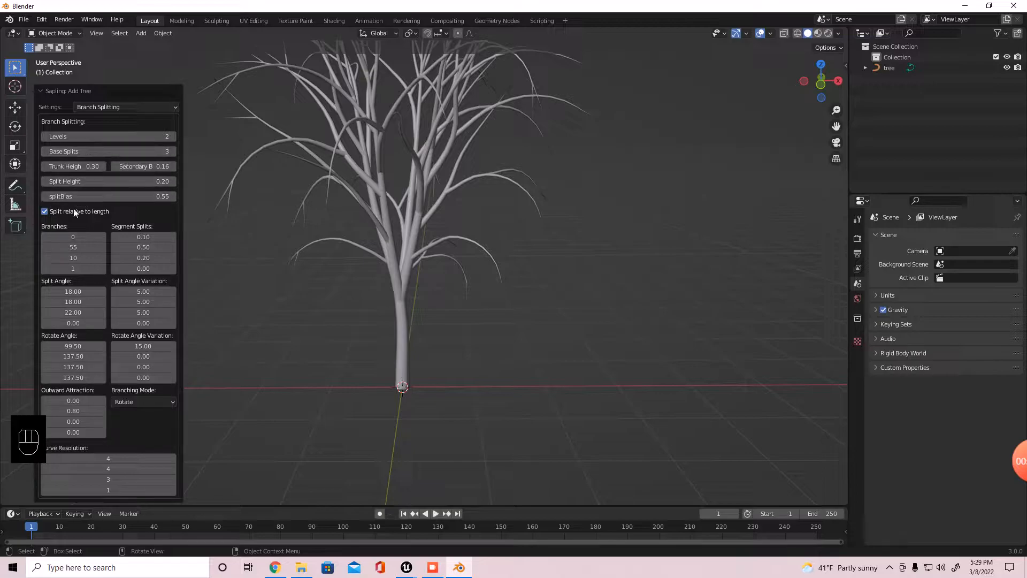
Set the tree's second Branches value to 15, then reduce it to 12
{"action": "left_click", "coordinate": [77, 247]}
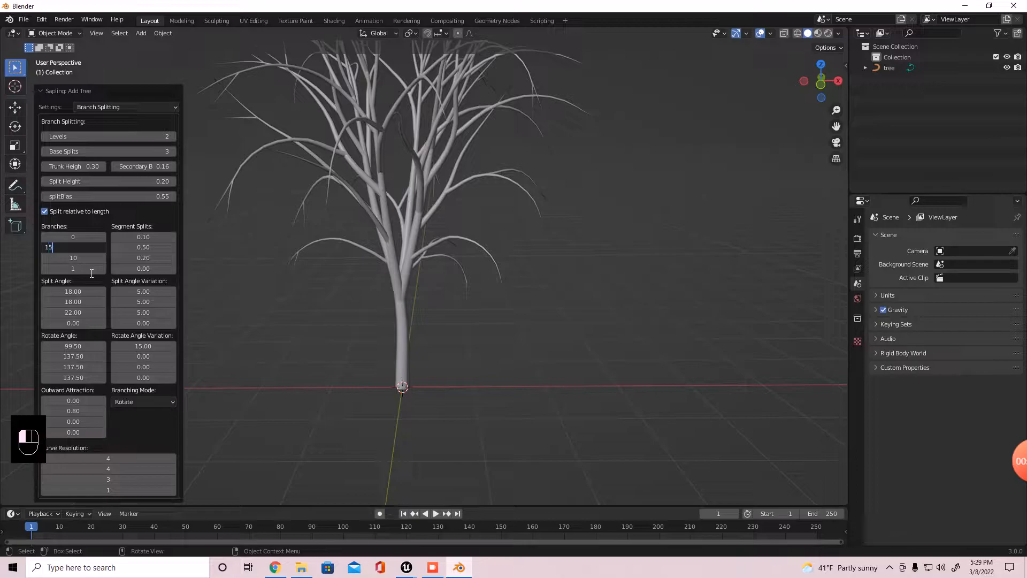
{"action": "key", "text": "Tab"}
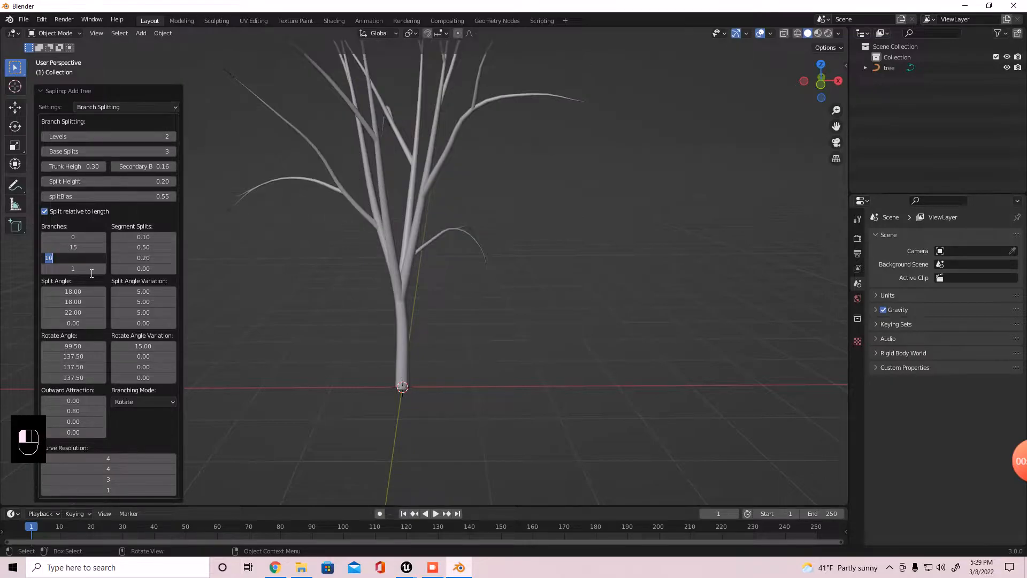
{"action": "left_click", "coordinate": [92, 250]}
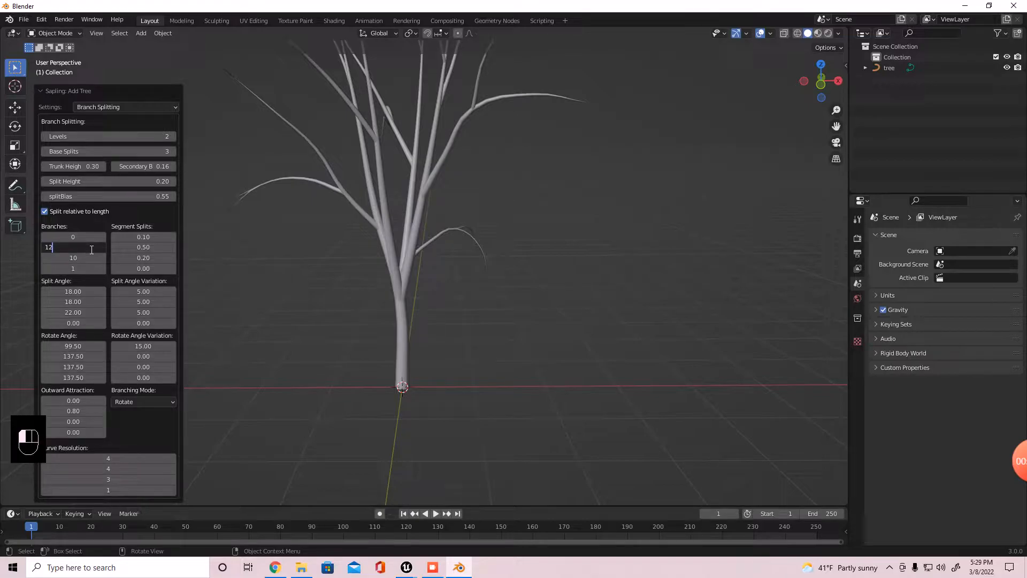
{"action": "key", "text": "Tab"}
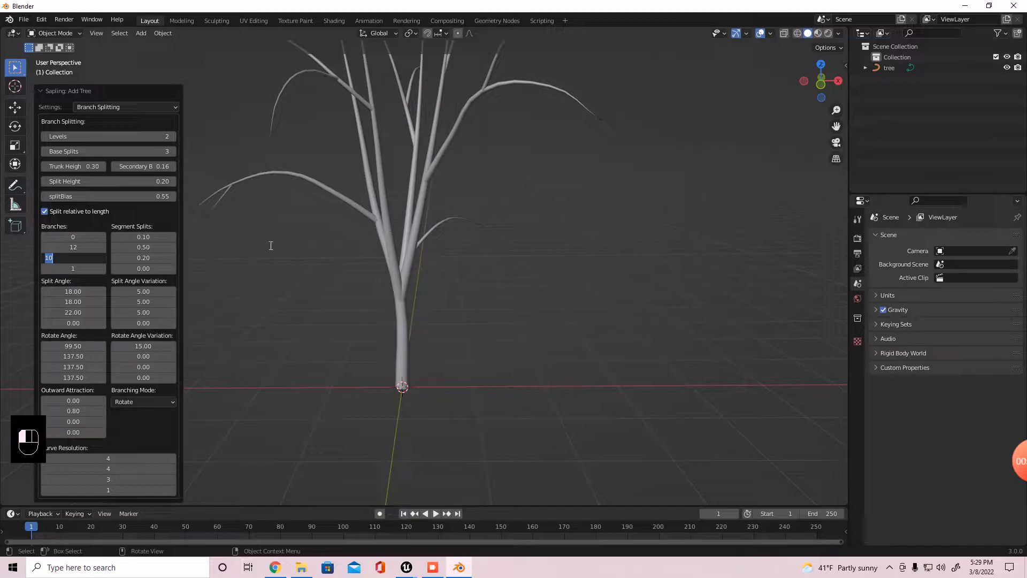
{"action": "left_click", "coordinate": [78, 267]}
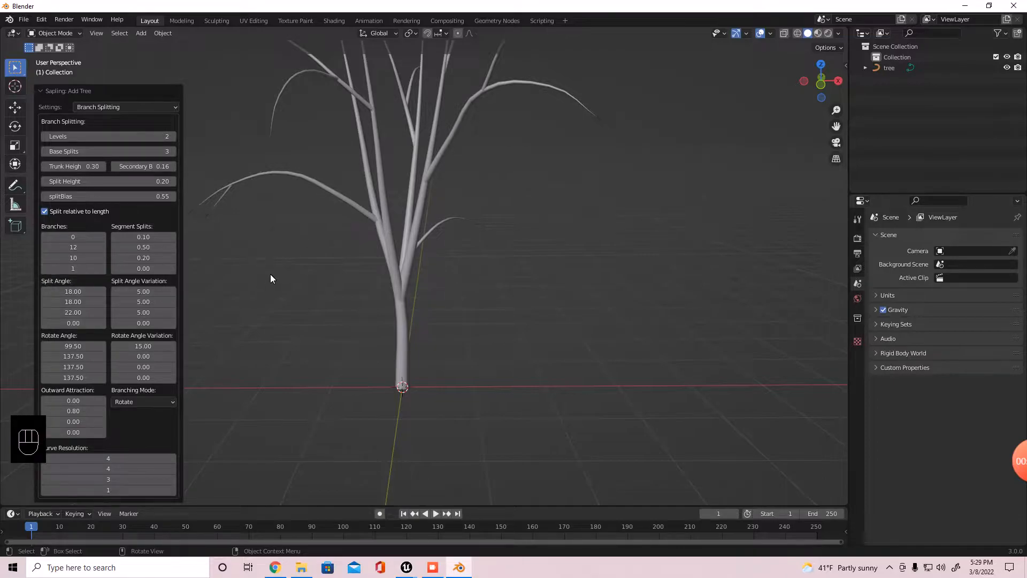
{"action": "middle_click_drag", "start_coordinate": [335, 255], "coordinate": [504, 332], "text": "shift"}
{"action": "middle_click_drag", "start_coordinate": [544, 265], "coordinate": [422, 283]}
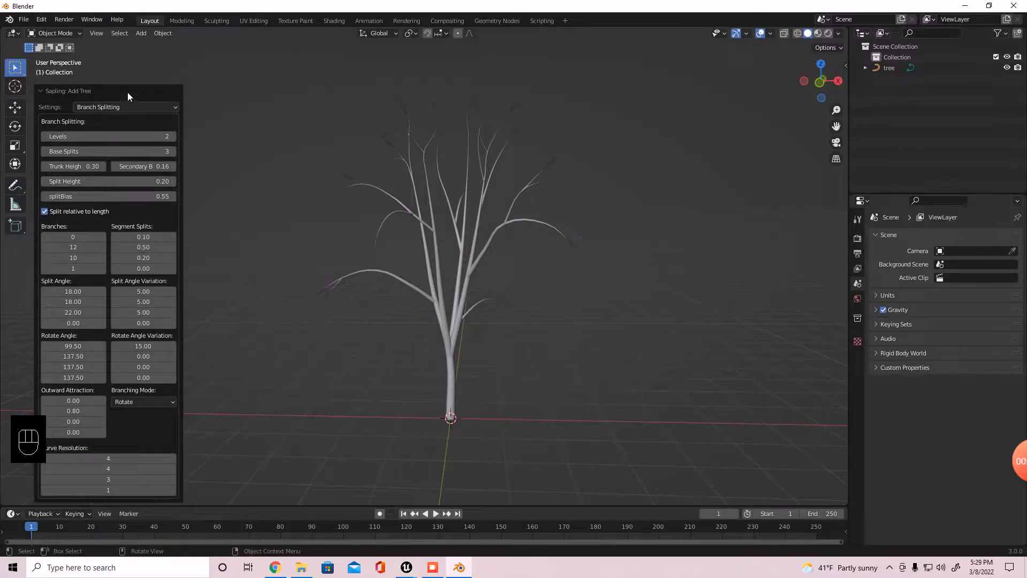
Add a UV sphere and move it up about 5.41 m along Z to the top of the tree
{"action": "middle_click_drag", "start_coordinate": [340, 298], "coordinate": [335, 320]}
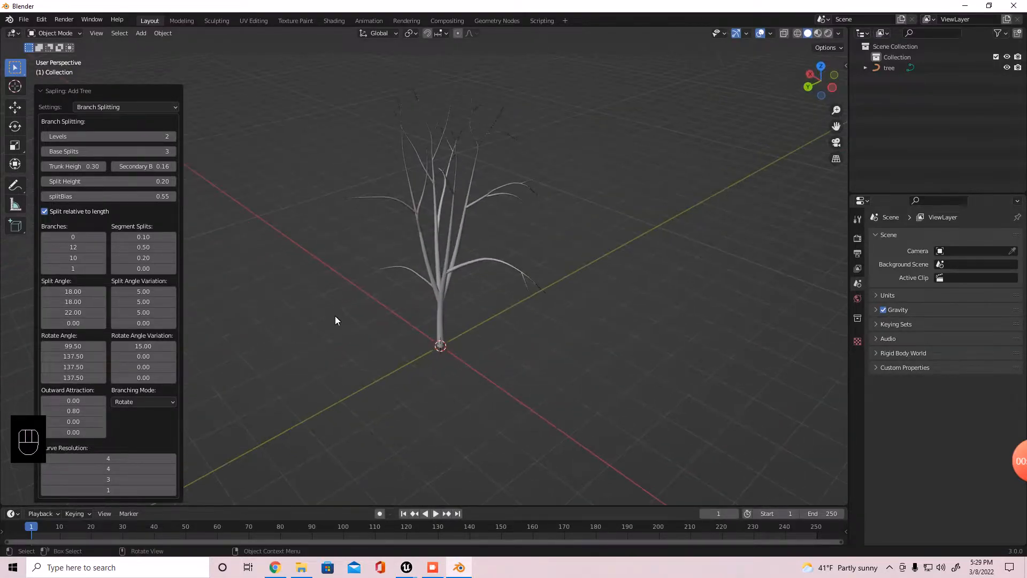
{"action": "left_click", "coordinate": [145, 32]}
{"action": "mouse_move", "coordinate": [163, 45]}
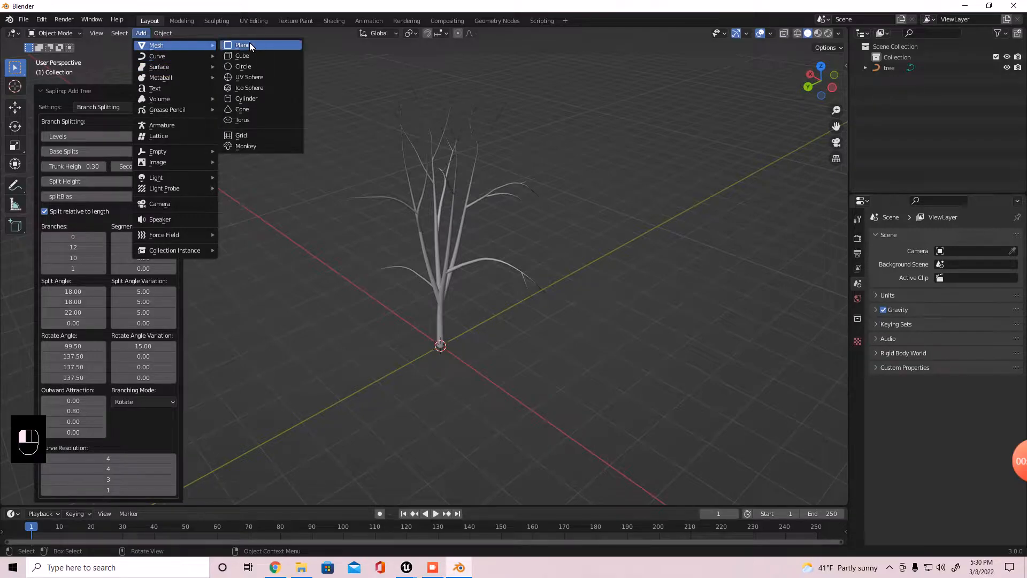
{"action": "left_click", "coordinate": [251, 76]}
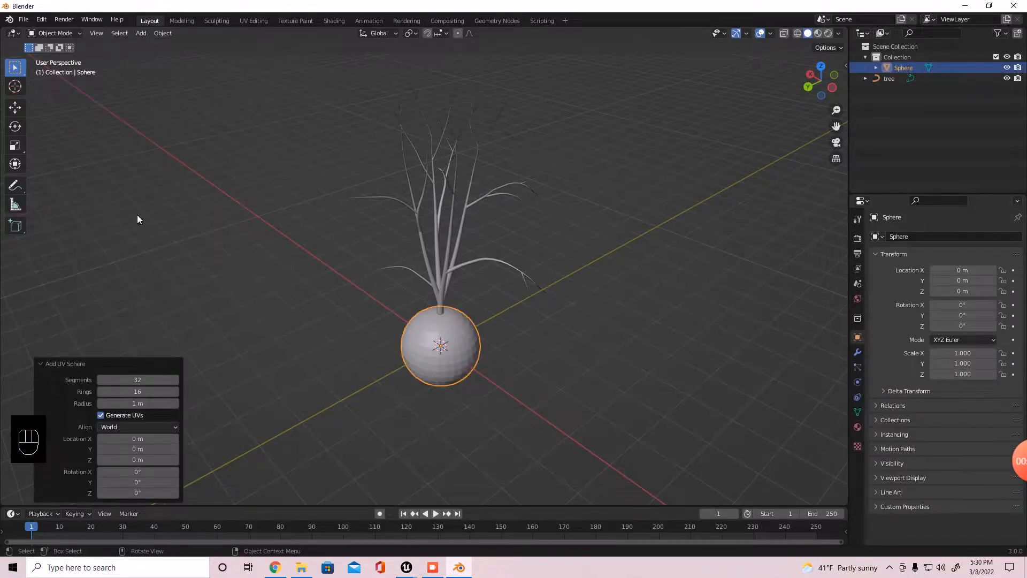
{"action": "left_click", "coordinate": [14, 108]}
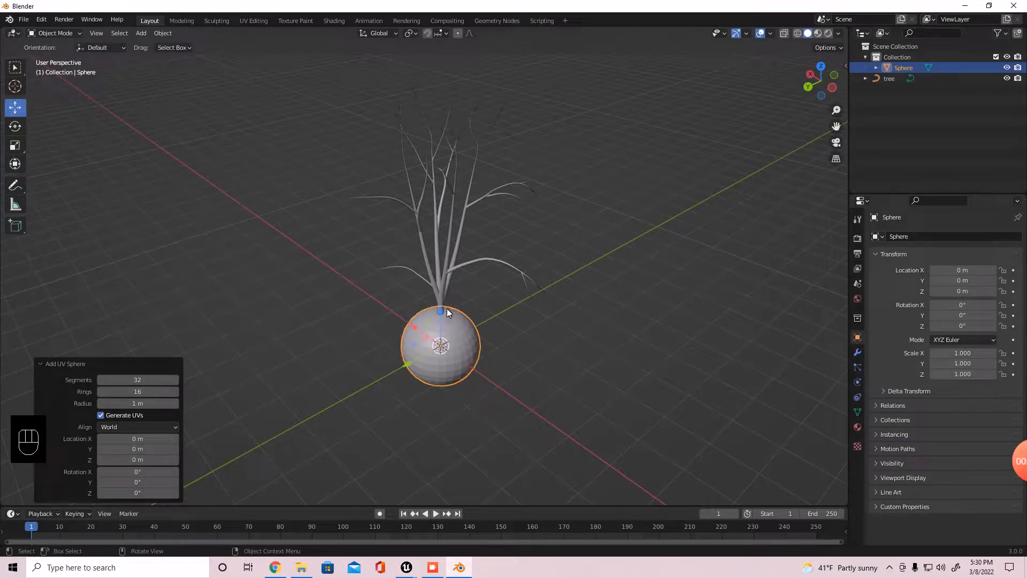
{"action": "left_click_drag", "start_coordinate": [448, 308], "coordinate": [496, 104]}
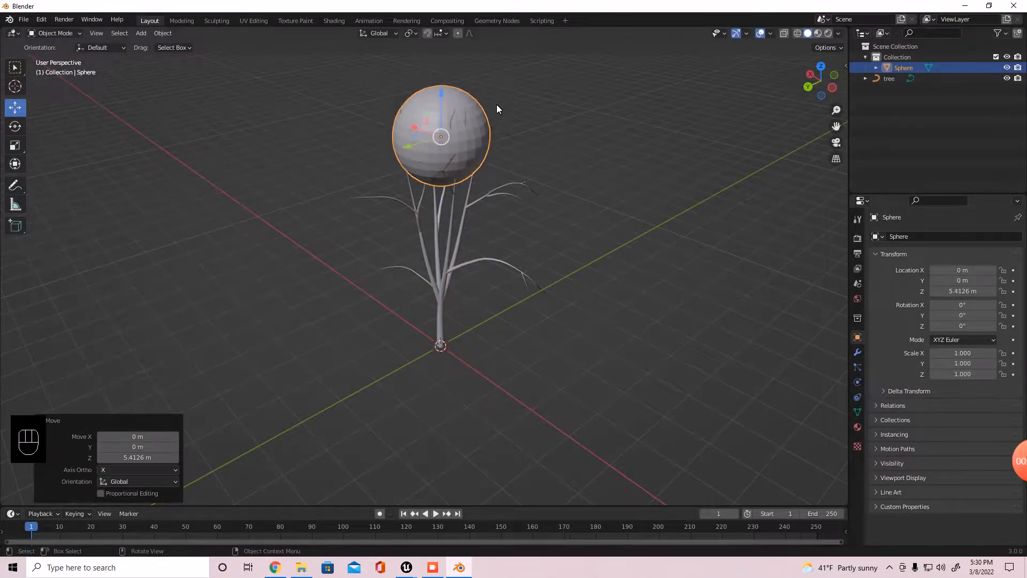
Switch the sphere to Sculpt Mode and set the brush radius to 256 px
{"action": "left_click", "coordinate": [78, 32]}
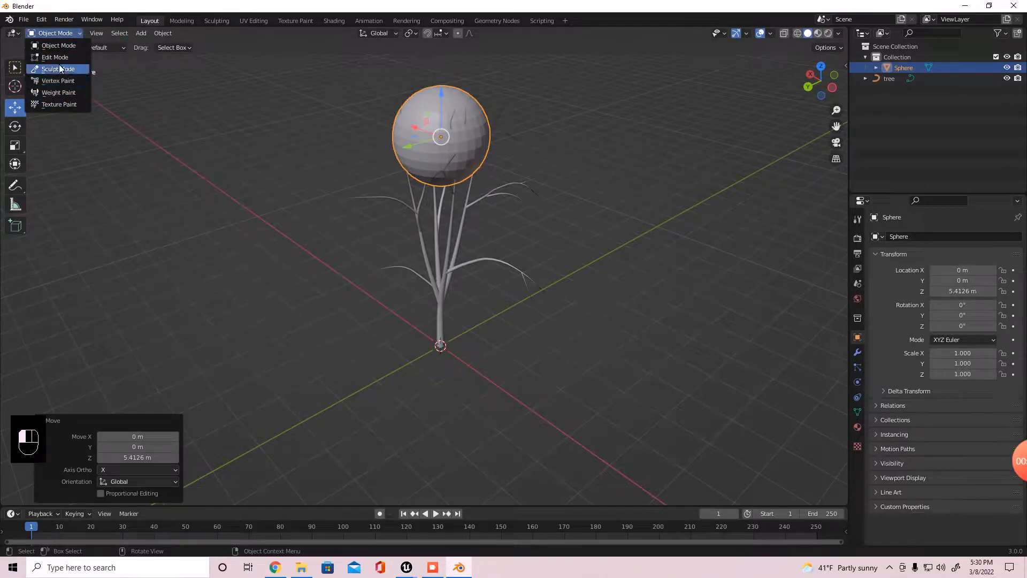
{"action": "left_click", "coordinate": [58, 69]}
{"action": "left_click_drag", "start_coordinate": [132, 47], "coordinate": [205, 47]}
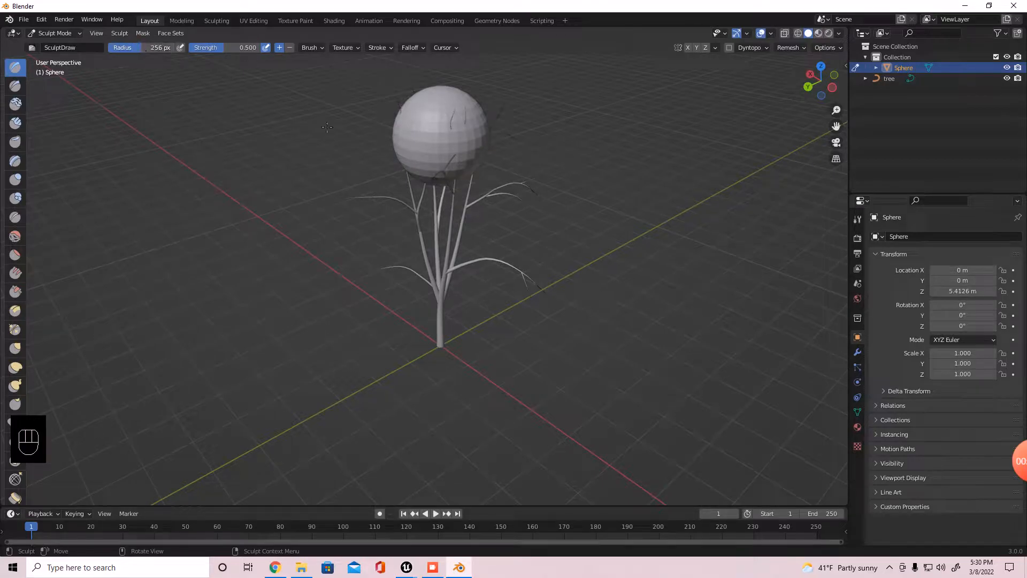
{"action": "scroll", "coordinate": [403, 147], "scroll_direction": "up", "scroll_amount": 2}
{"action": "middle_click_drag", "start_coordinate": [403, 147], "coordinate": [417, 274], "text": "shift"}
{"action": "mouse_move", "coordinate": [417, 274]}
{"action": "middle_mouse_down"}
{"action": "mouse_move", "coordinate": [405, 238]}
{"action": "mouse_move", "coordinate": [387, 299]}
{"action": "middle_mouse_up"}
{"action": "scroll", "coordinate": [381, 298], "scroll_direction": "up", "scroll_amount": 2}
{"action": "mouse_move", "coordinate": [374, 298]}
{"action": "left_mouse_down"}
{"action": "mouse_move", "coordinate": [264, 299]}
{"action": "mouse_move", "coordinate": [301, 238]}
{"action": "left_mouse_up"}
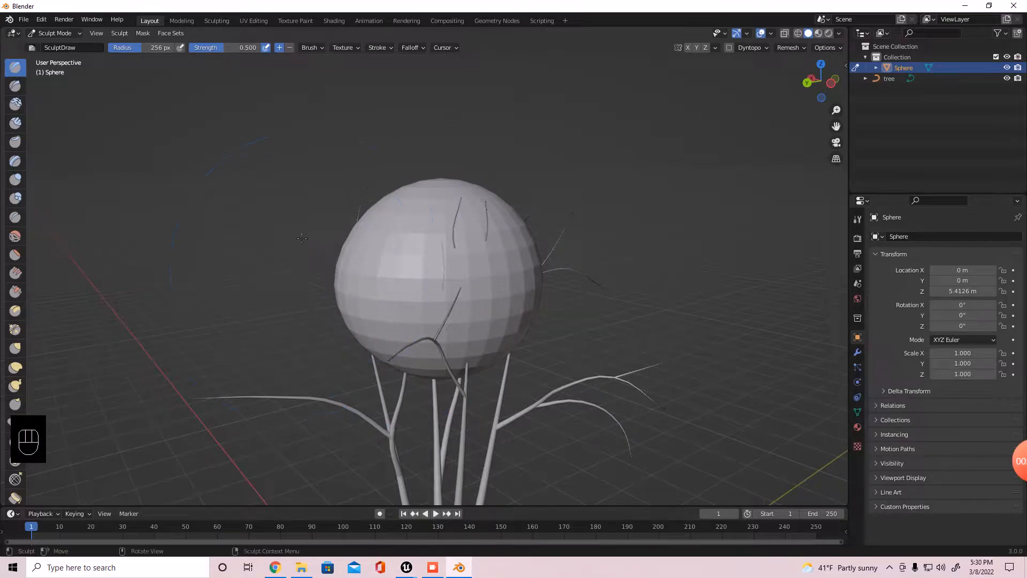
Stretch the sphere sideways into an elongated canopy over the branches with the Grab brush
{"action": "left_click", "coordinate": [18, 351]}
{"action": "mouse_move", "coordinate": [360, 319]}
{"action": "left_mouse_down"}
{"action": "mouse_move", "coordinate": [300, 326]}
{"action": "mouse_move", "coordinate": [361, 321]}
{"action": "left_mouse_up"}
{"action": "scroll", "coordinate": [360, 321], "scroll_direction": "down", "scroll_amount": 4}
{"action": "middle_click_drag", "start_coordinate": [358, 319], "coordinate": [381, 325]}
{"action": "left_click_drag", "start_coordinate": [409, 296], "coordinate": [377, 308]}
{"action": "middle_click_drag", "start_coordinate": [369, 333], "coordinate": [490, 276]}
{"action": "left_click_drag", "start_coordinate": [460, 293], "coordinate": [557, 303]}
{"action": "left_click_drag", "start_coordinate": [392, 320], "coordinate": [356, 323]}
{"action": "middle_click_drag", "start_coordinate": [424, 325], "coordinate": [330, 337]}
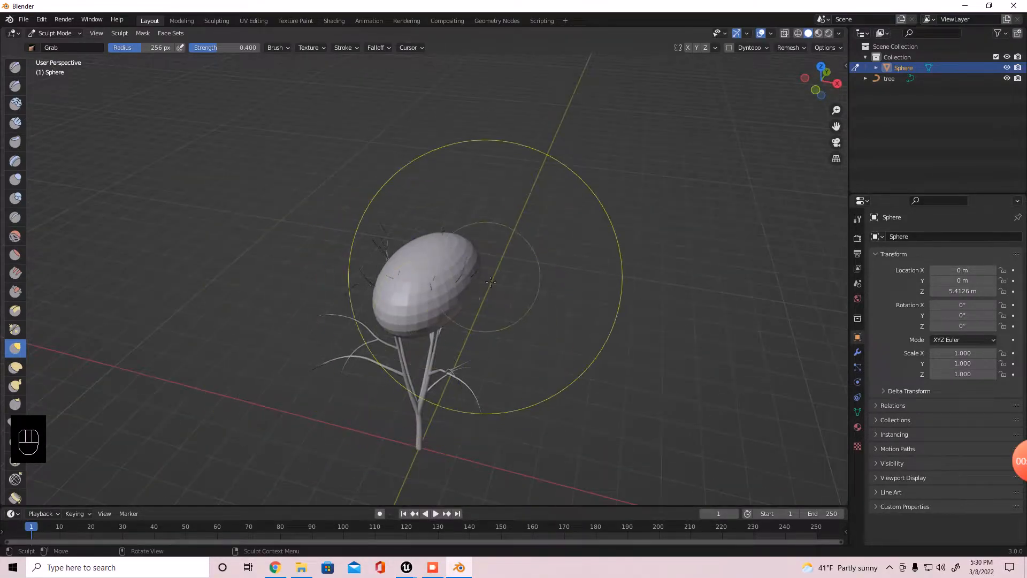
Pull the canopy's sides with the Grab brush into a broader, more rounded shape
{"action": "mouse_move", "coordinate": [462, 301]}
{"action": "left_mouse_down"}
{"action": "mouse_move", "coordinate": [529, 305]}
{"action": "mouse_move", "coordinate": [386, 258]}
{"action": "left_mouse_up"}
{"action": "mouse_move", "coordinate": [274, 225]}
{"action": "left_mouse_down"}
{"action": "mouse_move", "coordinate": [461, 297]}
{"action": "mouse_move", "coordinate": [446, 280]}
{"action": "mouse_move", "coordinate": [483, 282]}
{"action": "left_mouse_up"}
{"action": "middle_click_drag", "start_coordinate": [442, 293], "coordinate": [512, 271]}
{"action": "mouse_move", "coordinate": [387, 282]}
{"action": "left_mouse_down"}
{"action": "mouse_move", "coordinate": [373, 289]}
{"action": "mouse_move", "coordinate": [415, 296]}
{"action": "left_mouse_up"}
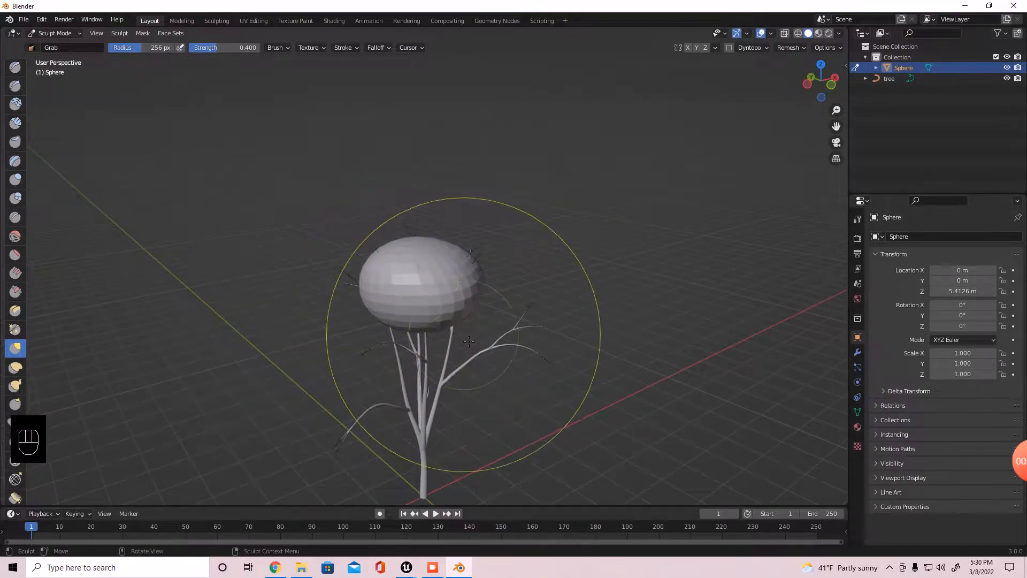
Flatten the canopy's underside and pull its edges outward with the Grab brush to form an uneven dome
{"action": "middle_click_drag", "start_coordinate": [415, 296], "coordinate": [426, 273]}
{"action": "left_click_drag", "start_coordinate": [444, 339], "coordinate": [428, 305]}
{"action": "left_click_drag", "start_coordinate": [428, 305], "coordinate": [422, 287]}
{"action": "mouse_move", "coordinate": [422, 287]}
{"action": "middle_mouse_down"}
{"action": "mouse_move", "coordinate": [422, 341]}
{"action": "mouse_move", "coordinate": [444, 377]}
{"action": "middle_mouse_up"}
{"action": "left_click_drag", "start_coordinate": [414, 288], "coordinate": [432, 325]}
{"action": "left_click_drag", "start_coordinate": [368, 296], "coordinate": [358, 300]}
{"action": "left_click_drag", "start_coordinate": [472, 287], "coordinate": [501, 302]}
{"action": "middle_click_drag", "start_coordinate": [522, 308], "coordinate": [342, 340]}
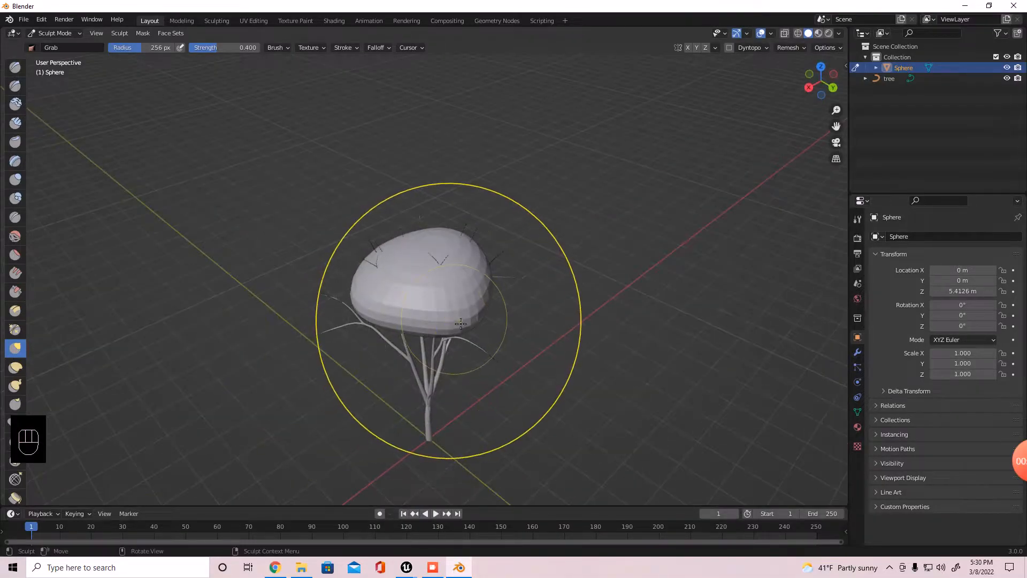
Return to Object Mode and duplicate the canopy, placing the copy lower and beside the original
{"action": "left_click", "coordinate": [43, 33]}
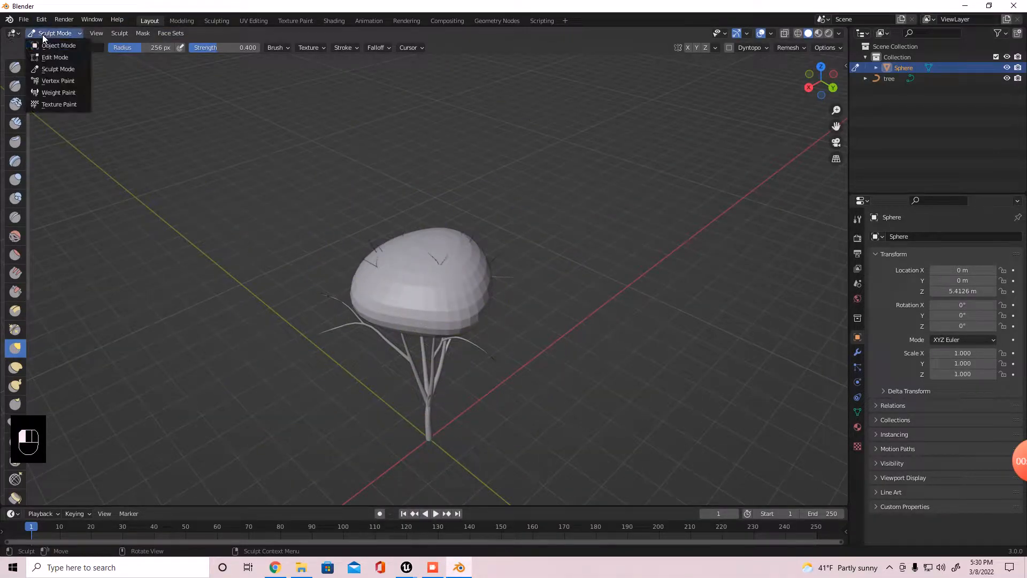
{"action": "left_click", "coordinate": [46, 43]}
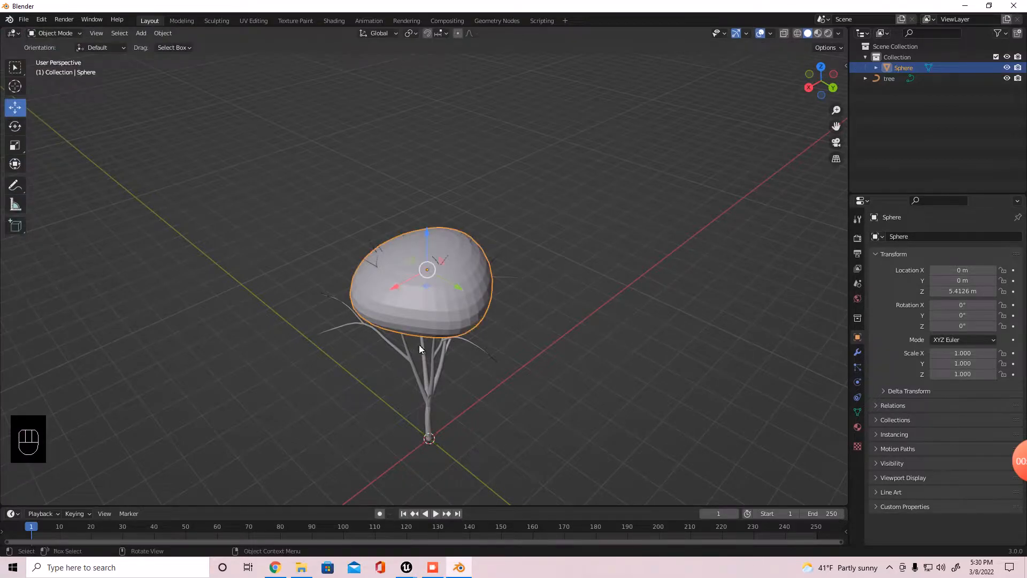
{"action": "key", "text": "shift+d"}
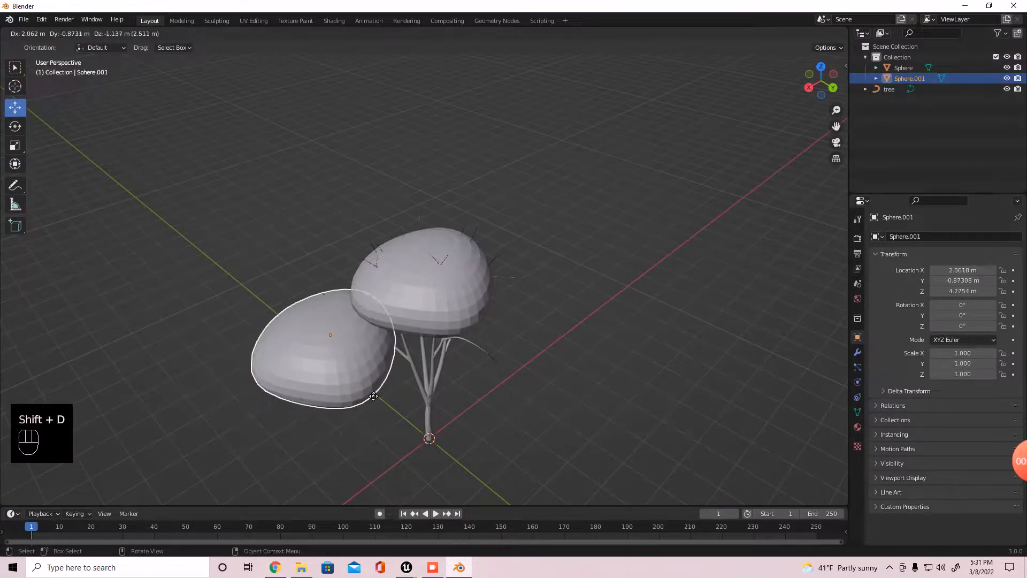
{"action": "left_click", "coordinate": [390, 382]}
{"action": "middle_click_drag", "start_coordinate": [390, 382], "coordinate": [521, 256]}
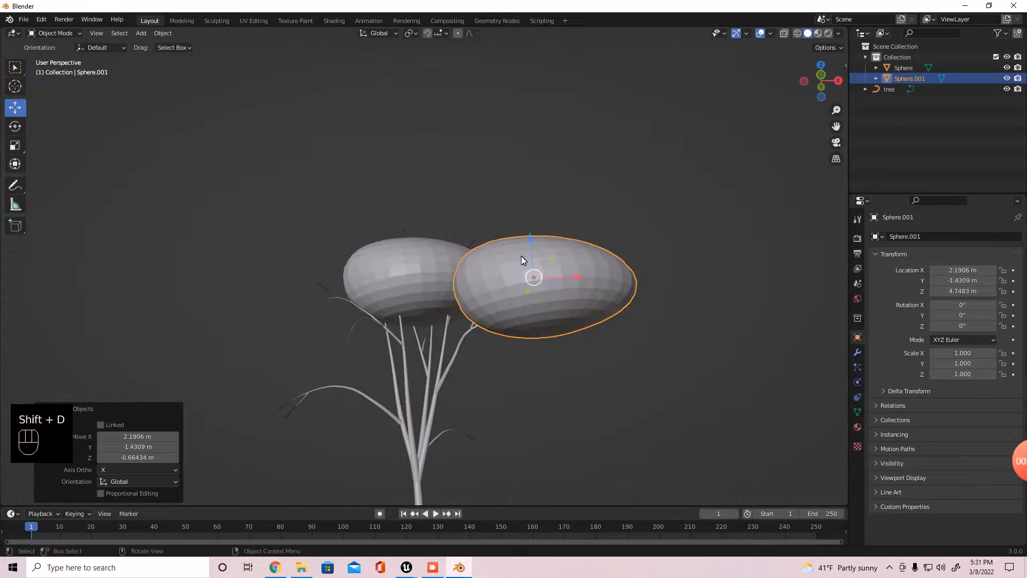
Lower the duplicated canopy to about Z 3.82 m and scale it uniformly to 0.776
{"action": "left_click_drag", "start_coordinate": [531, 233], "coordinate": [534, 283]}
{"action": "key", "text": "s"}
{"action": "left_click", "coordinate": [657, 455]}
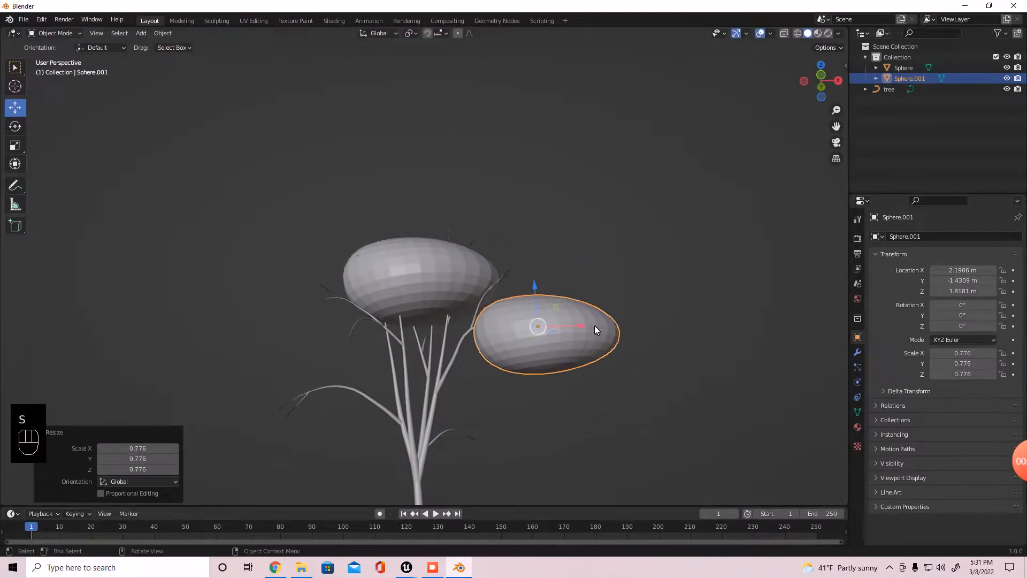
Move the smaller canopy in over the side branches, to about X 1.35 m, Y -0.65 m, Z 4.10 m
{"action": "left_click_drag", "start_coordinate": [579, 325], "coordinate": [535, 327]}
{"action": "middle_click_drag", "start_coordinate": [557, 389], "coordinate": [458, 411]}
{"action": "left_click_drag", "start_coordinate": [444, 376], "coordinate": [516, 390]}
{"action": "middle_click_drag", "start_coordinate": [516, 390], "coordinate": [697, 373]}
{"action": "left_click_drag", "start_coordinate": [491, 309], "coordinate": [537, 324]}
Rotate the smaller canopy about -13.2° around X and about 145° around Z
{"action": "key", "text": "r"}
{"action": "key", "text": "x"}
{"action": "left_click", "coordinate": [698, 378]}
{"action": "middle_click_drag", "start_coordinate": [513, 415], "coordinate": [409, 450]}
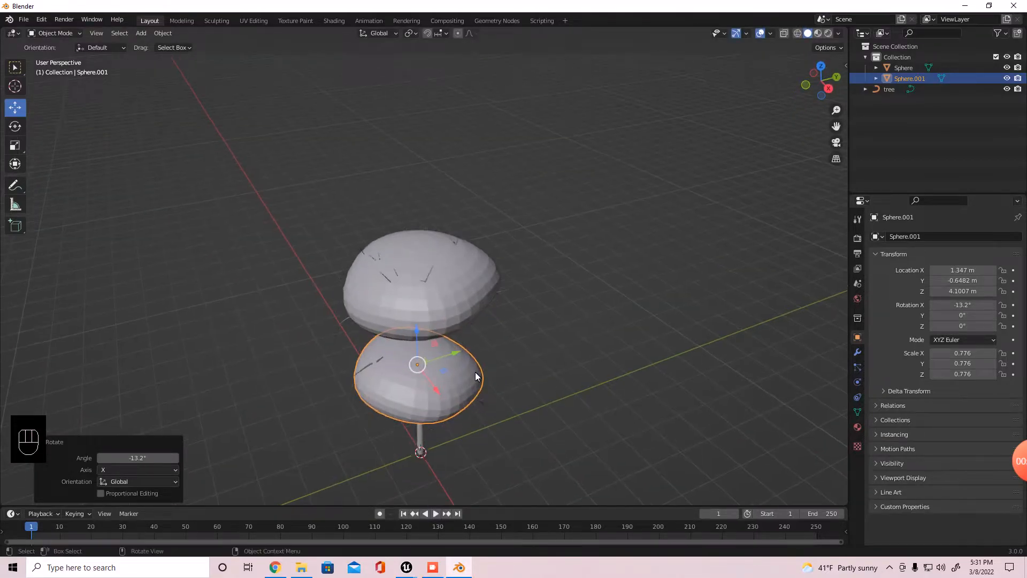
{"action": "key", "text": "r"}
{"action": "key", "text": "z"}
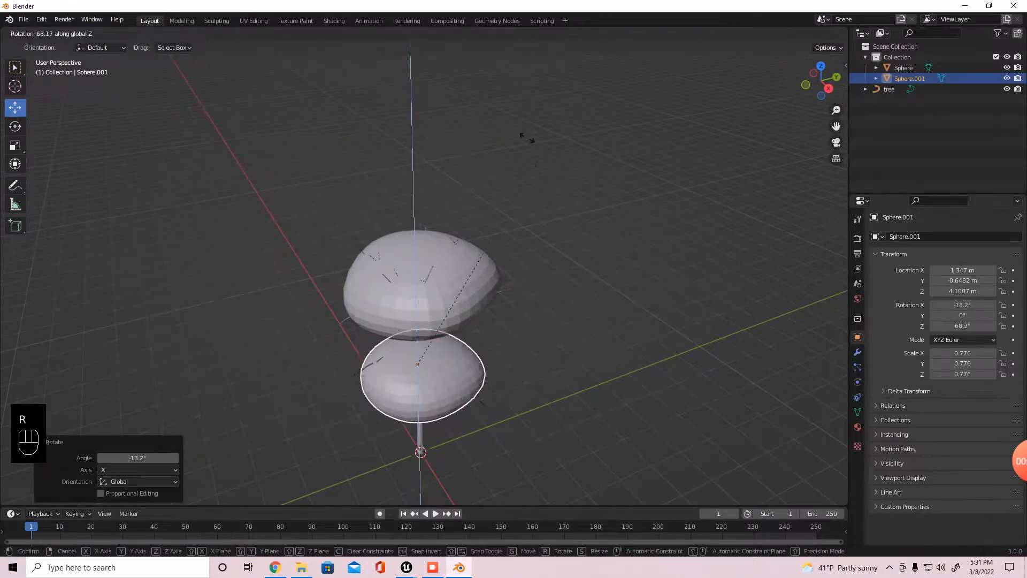
{"action": "left_click", "coordinate": [377, 263]}
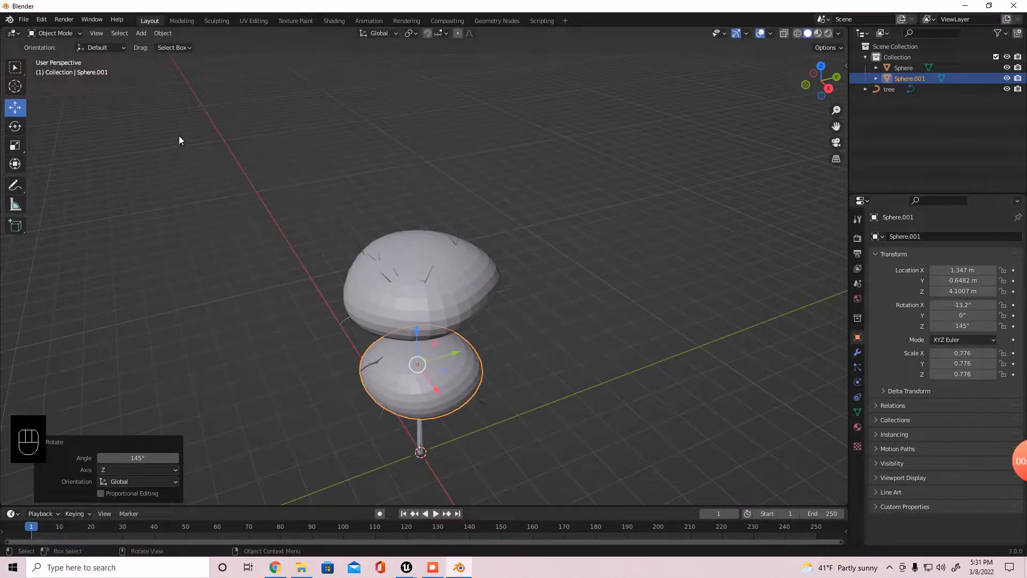
{"action": "left_click", "coordinate": [69, 33]}
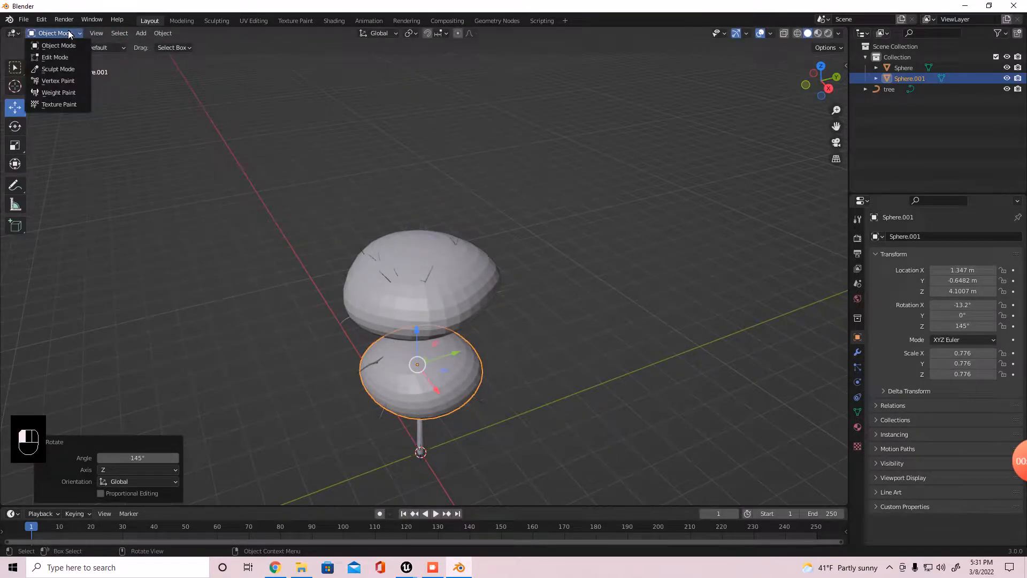
{"action": "left_click", "coordinate": [58, 69]}
{"action": "mouse_move", "coordinate": [230, 176]}
{"action": "middle_mouse_down"}
{"action": "mouse_move", "coordinate": [502, 315]}
{"action": "mouse_move", "coordinate": [423, 314]}
{"action": "middle_mouse_up"}
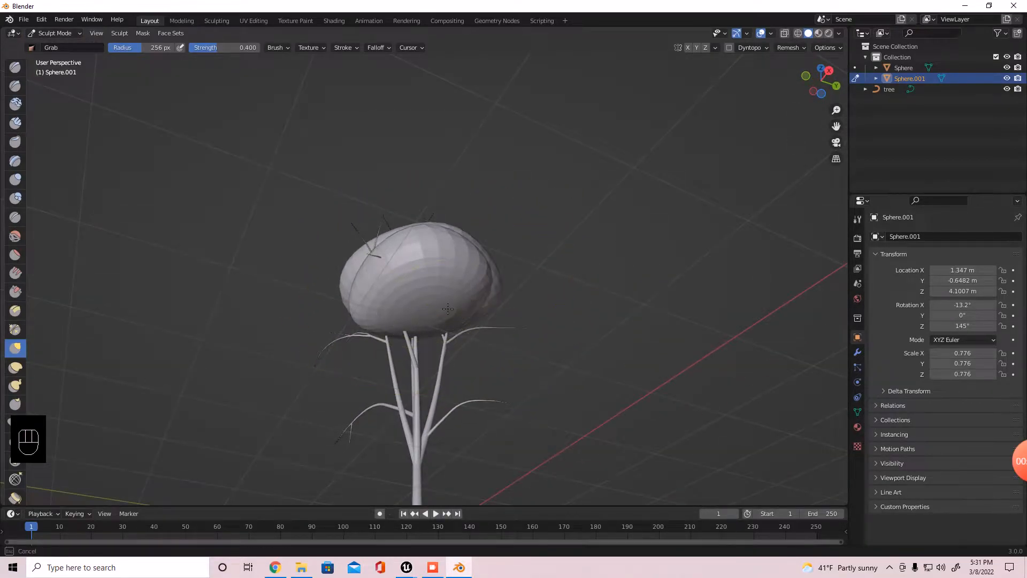
{"action": "scroll", "coordinate": [433, 308], "scroll_direction": "up", "scroll_amount": 2}
{"action": "middle_click_drag", "start_coordinate": [444, 315], "coordinate": [482, 373]}
{"action": "middle_click_drag", "start_coordinate": [541, 402], "coordinate": [642, 390]}
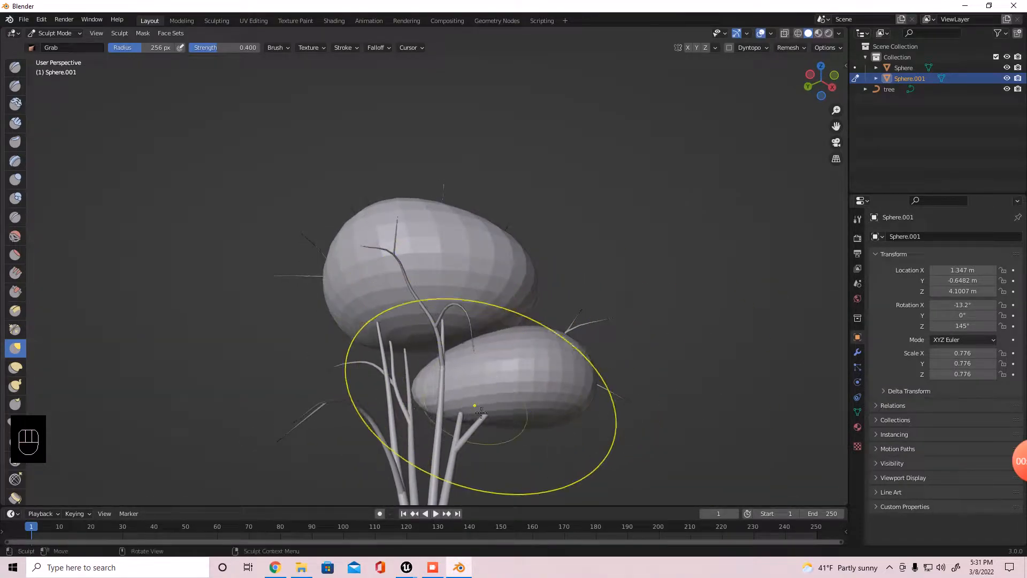
{"action": "middle_click_drag", "start_coordinate": [473, 400], "coordinate": [484, 427]}
{"action": "scroll", "coordinate": [492, 454], "scroll_direction": "down", "scroll_amount": 3}
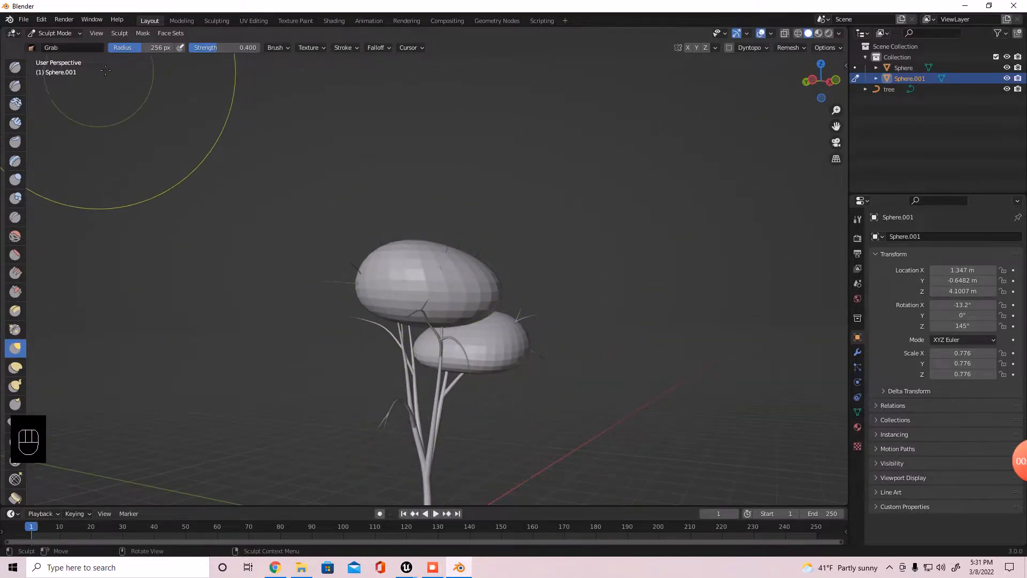
{"action": "left_click", "coordinate": [54, 34]}
{"action": "left_click", "coordinate": [58, 39]}
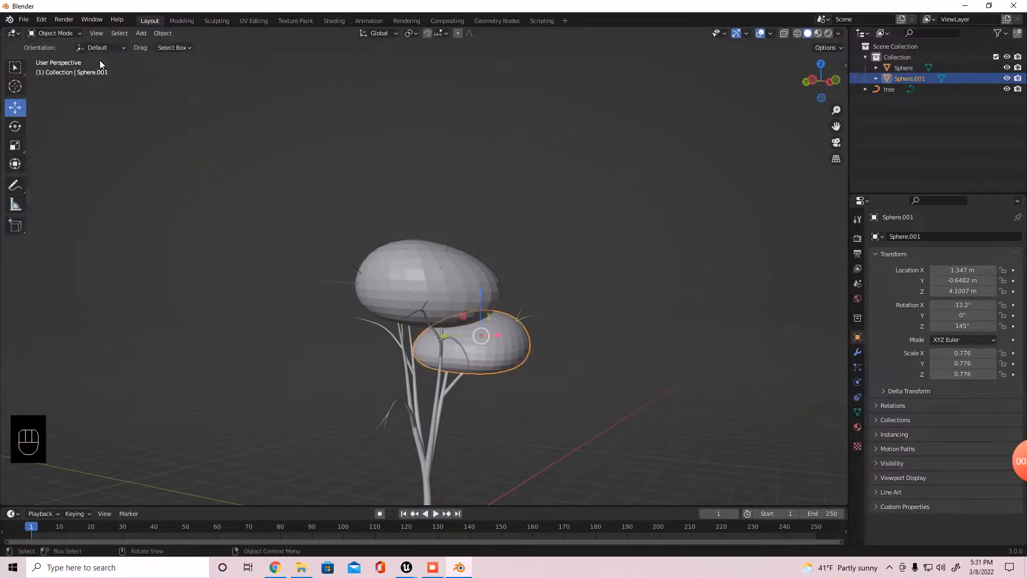
Duplicate the smaller canopy and move the copy over the opposite lower branch, to about X -1.82 m, Y -0.34 m, Z 3.19 m
{"action": "key", "text": "shift+d"}
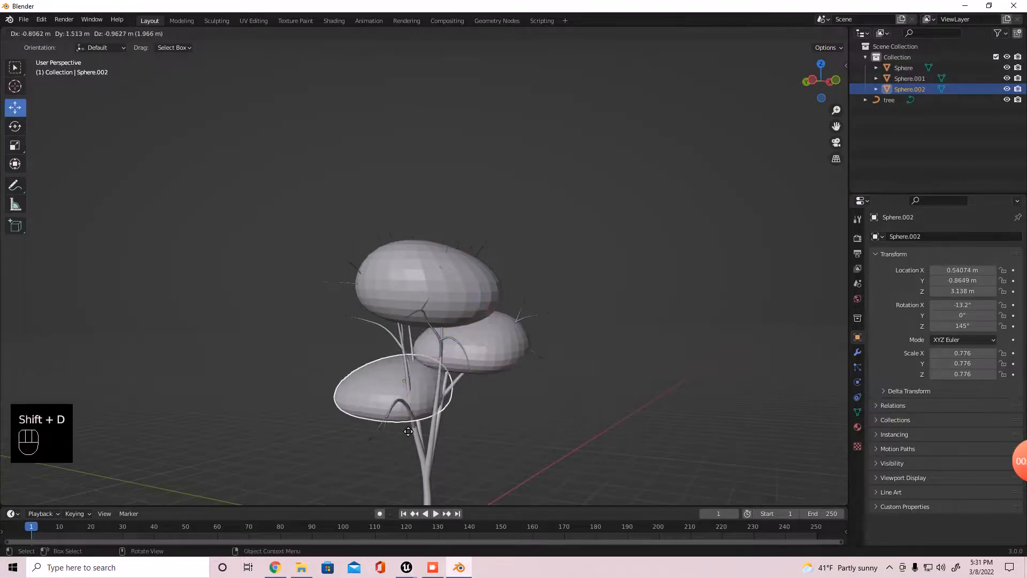
{"action": "left_click", "coordinate": [435, 433]}
{"action": "middle_click_drag", "start_coordinate": [481, 425], "coordinate": [561, 413]}
{"action": "left_click_drag", "start_coordinate": [482, 392], "coordinate": [359, 396]}
{"action": "left_click_drag", "start_coordinate": [324, 359], "coordinate": [324, 347]}
{"action": "middle_click_drag", "start_coordinate": [349, 377], "coordinate": [380, 412]}
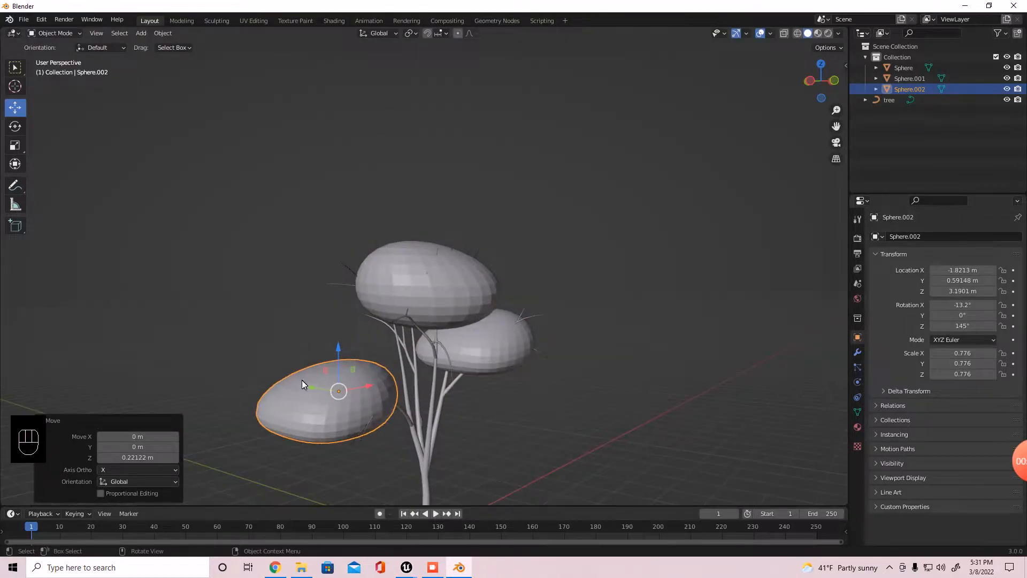
{"action": "left_click_drag", "start_coordinate": [314, 387], "coordinate": [356, 401]}
{"action": "mouse_move", "coordinate": [419, 422]}
{"action": "middle_mouse_down"}
{"action": "mouse_move", "coordinate": [375, 377]}
{"action": "mouse_move", "coordinate": [336, 365]}
{"action": "mouse_move", "coordinate": [346, 444]}
{"action": "mouse_move", "coordinate": [504, 444]}
{"action": "mouse_move", "coordinate": [627, 412]}
{"action": "mouse_move", "coordinate": [570, 455]}
{"action": "mouse_move", "coordinate": [461, 391]}
{"action": "mouse_move", "coordinate": [408, 409]}
{"action": "middle_mouse_up"}
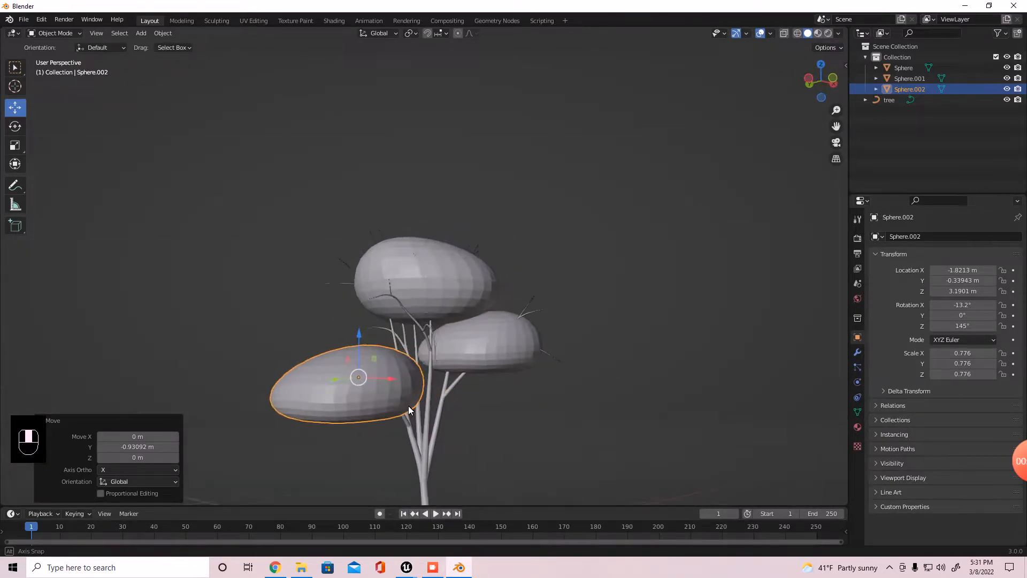
Scale down the new lower canopy and adjust its position so it sits on the end of its branch
{"action": "key", "text": "s"}
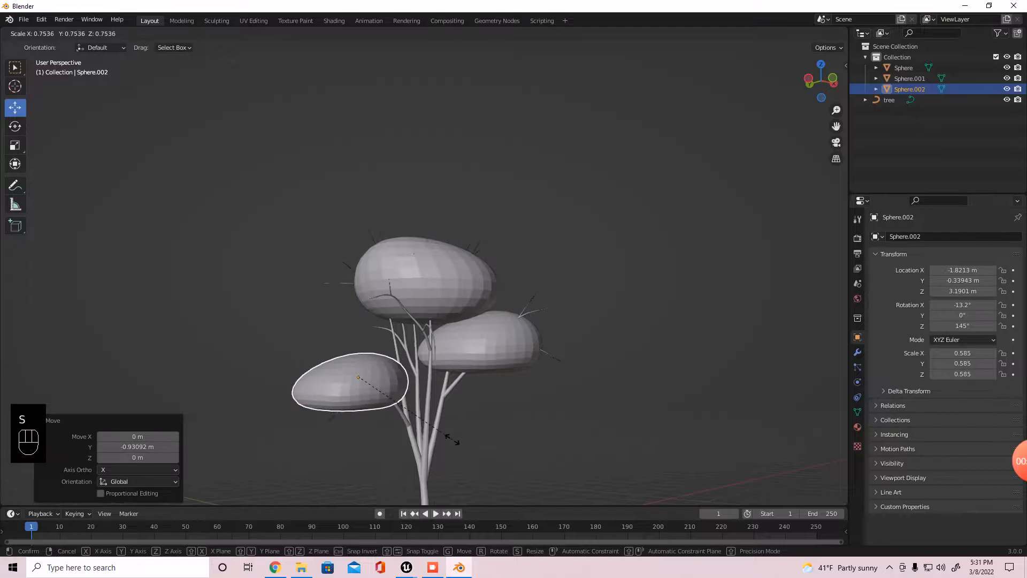
{"action": "left_click", "coordinate": [464, 415]}
{"action": "left_click_drag", "start_coordinate": [390, 383], "coordinate": [377, 382]}
{"action": "left_click_drag", "start_coordinate": [352, 332], "coordinate": [382, 339]}
{"action": "middle_click_drag", "start_coordinate": [463, 399], "coordinate": [567, 340]}
Duplicate the top canopy, lower the copy to about Z 4.19 m and shift it about 1.75 m along Y
{"action": "left_click", "coordinate": [448, 297]}
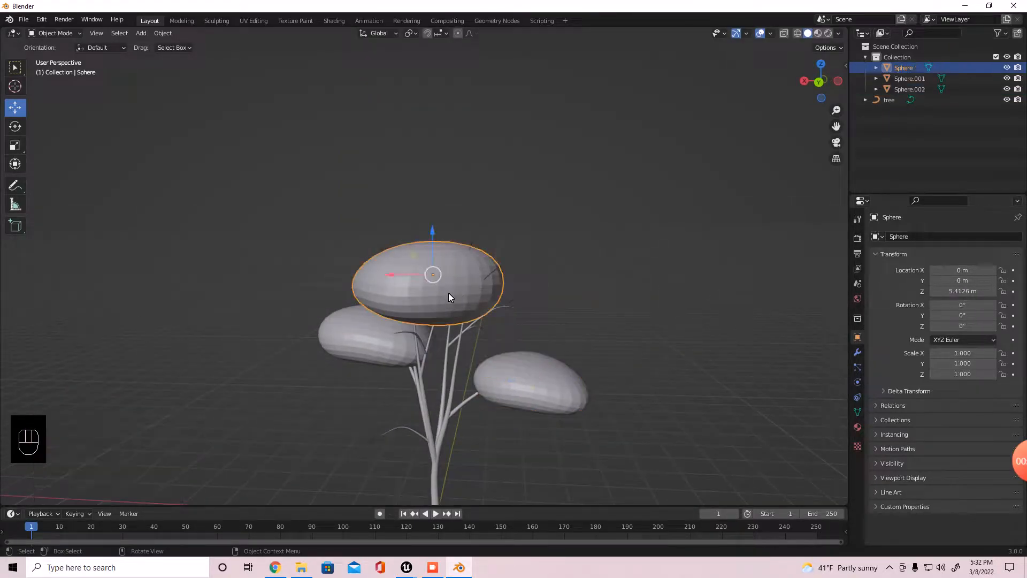
{"action": "key", "text": "shift+d"}
{"action": "right_click", "coordinate": [455, 357]}
{"action": "middle_click_drag", "start_coordinate": [455, 358], "coordinate": [432, 337]}
{"action": "left_click_drag", "start_coordinate": [434, 232], "coordinate": [444, 301]}
{"action": "left_click_drag", "start_coordinate": [402, 338], "coordinate": [347, 351]}
{"action": "middle_click_drag", "start_coordinate": [348, 351], "coordinate": [537, 434]}
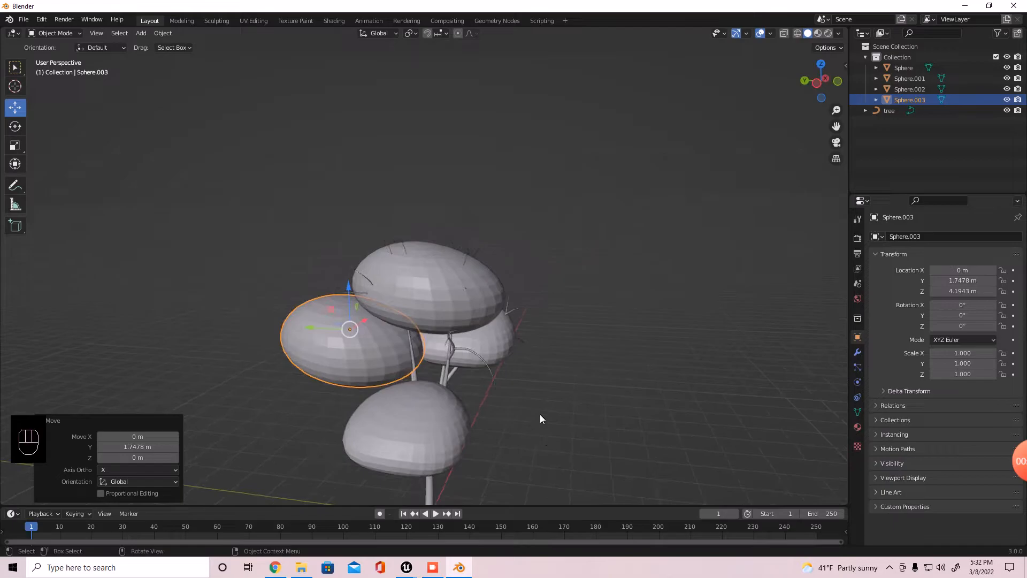
Scale the copy of the top canopy to about 0.791 and raise it about 0.24 m
{"action": "key", "text": "s"}
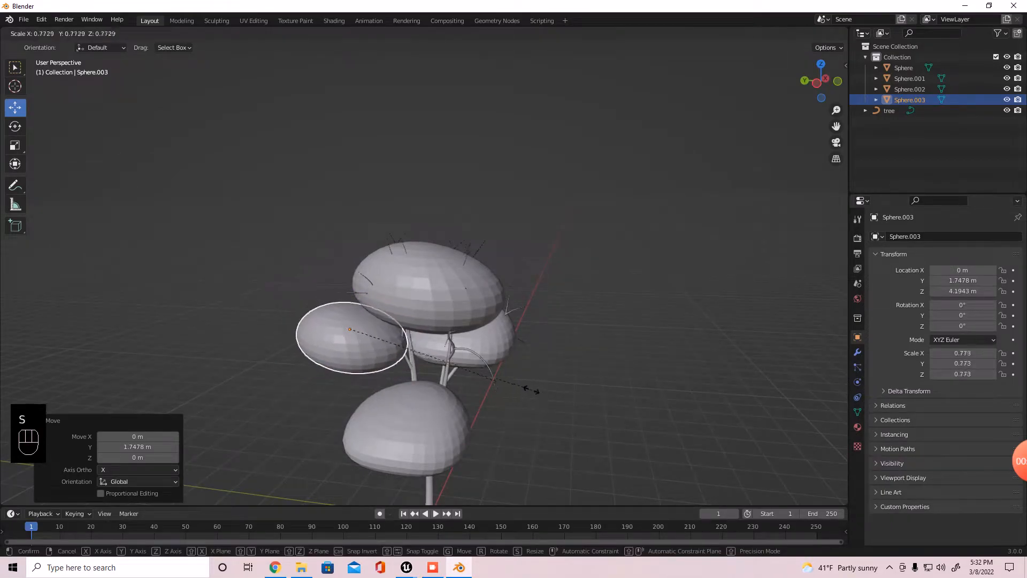
{"action": "left_click", "coordinate": [451, 362]}
{"action": "left_click_drag", "start_coordinate": [348, 286], "coordinate": [349, 267]}
{"action": "mouse_move", "coordinate": [476, 346]}
{"action": "middle_mouse_down"}
{"action": "mouse_move", "coordinate": [630, 329]}
{"action": "mouse_move", "coordinate": [678, 296]}
{"action": "mouse_move", "coordinate": [638, 366]}
{"action": "mouse_move", "coordinate": [590, 366]}
{"action": "mouse_move", "coordinate": [597, 393]}
{"action": "mouse_move", "coordinate": [509, 376]}
{"action": "mouse_move", "coordinate": [474, 354]}
{"action": "middle_mouse_up"}
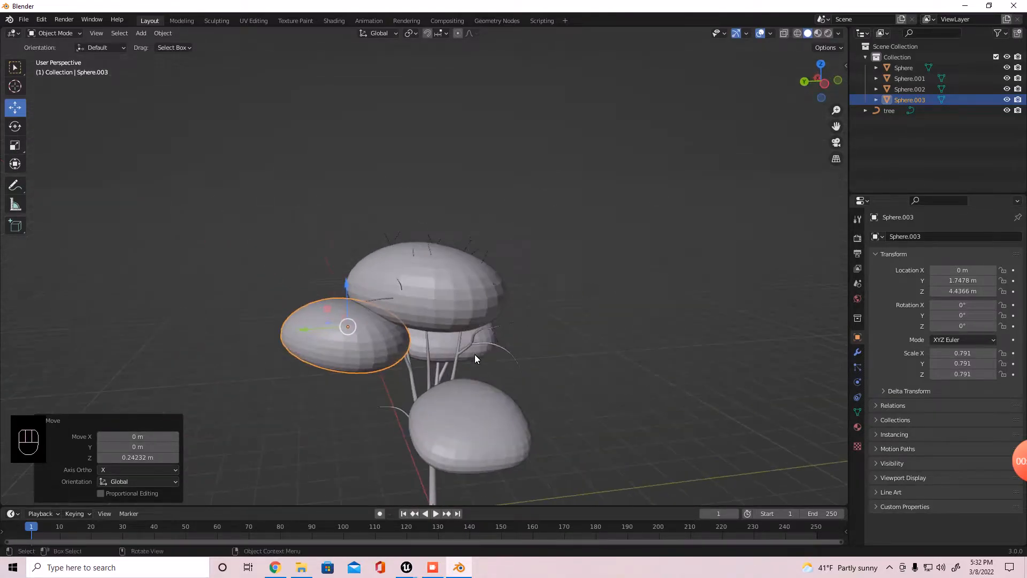
Duplicate the reduced canopy and move the copy about -3.86 m along Y to the tree's opposite side
{"action": "key", "text": "shift+d"}
{"action": "right_click", "coordinate": [502, 349]}
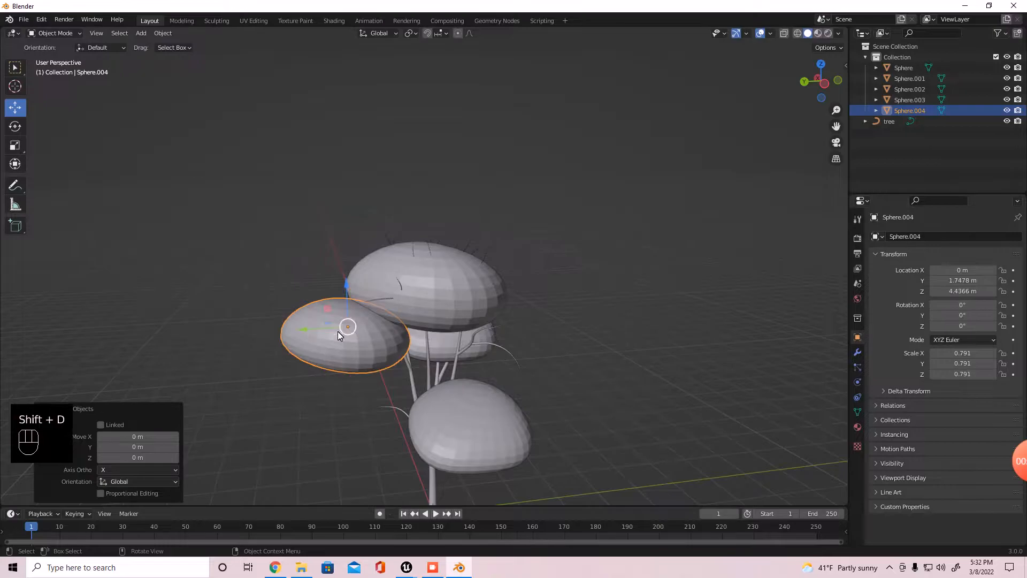
{"action": "left_click_drag", "start_coordinate": [304, 331], "coordinate": [486, 354]}
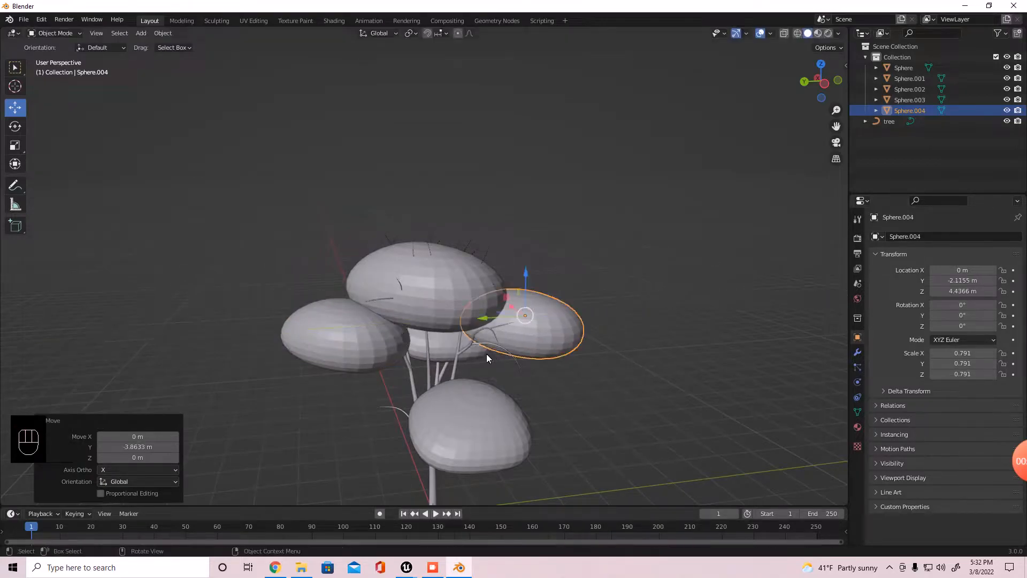
Rotate the newly duplicated canopy 180° around the Z axis
{"action": "key", "text": "r"}
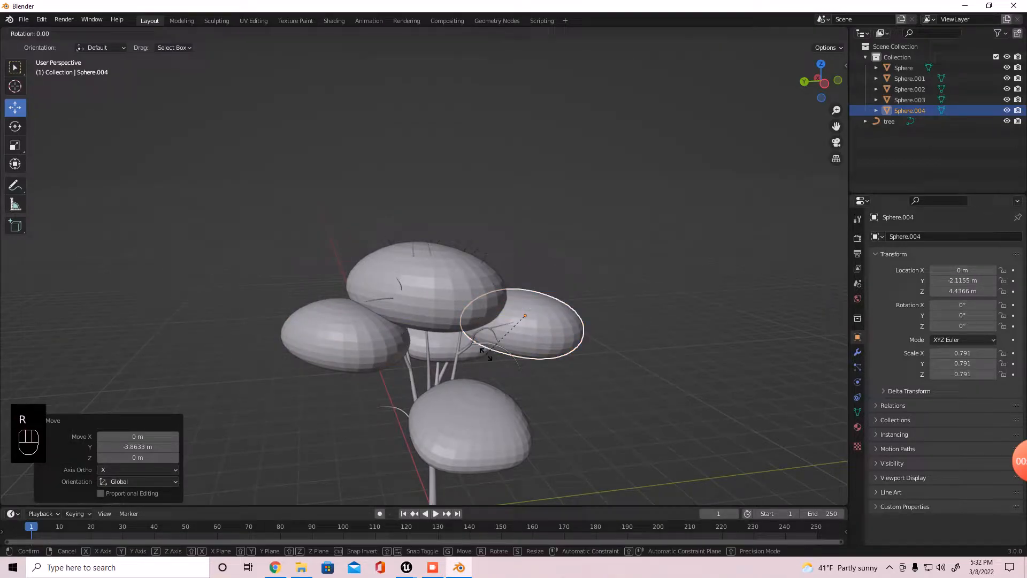
{"action": "type", "text": "z90"}
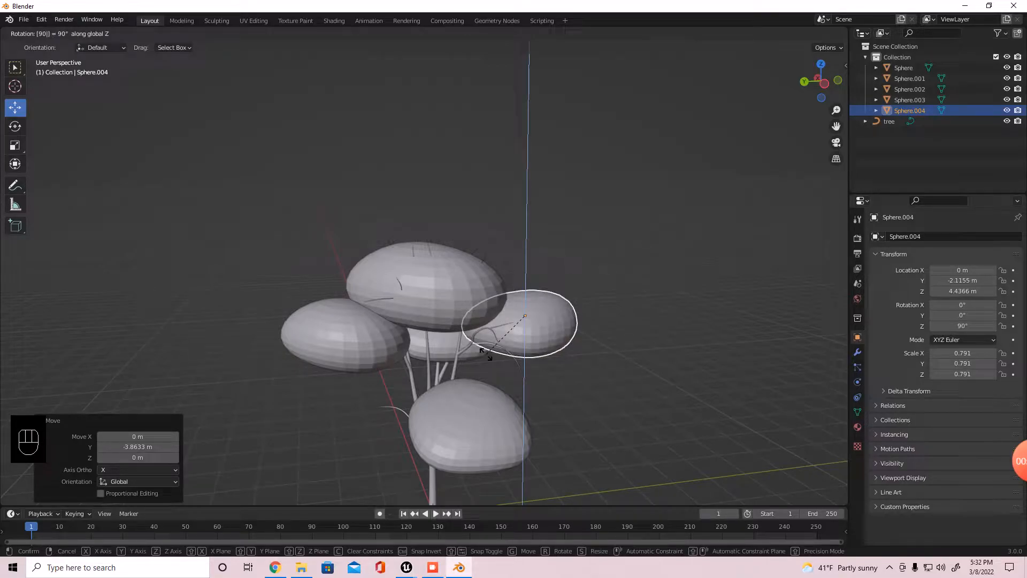
{"action": "key", "text": "BackSpace"}
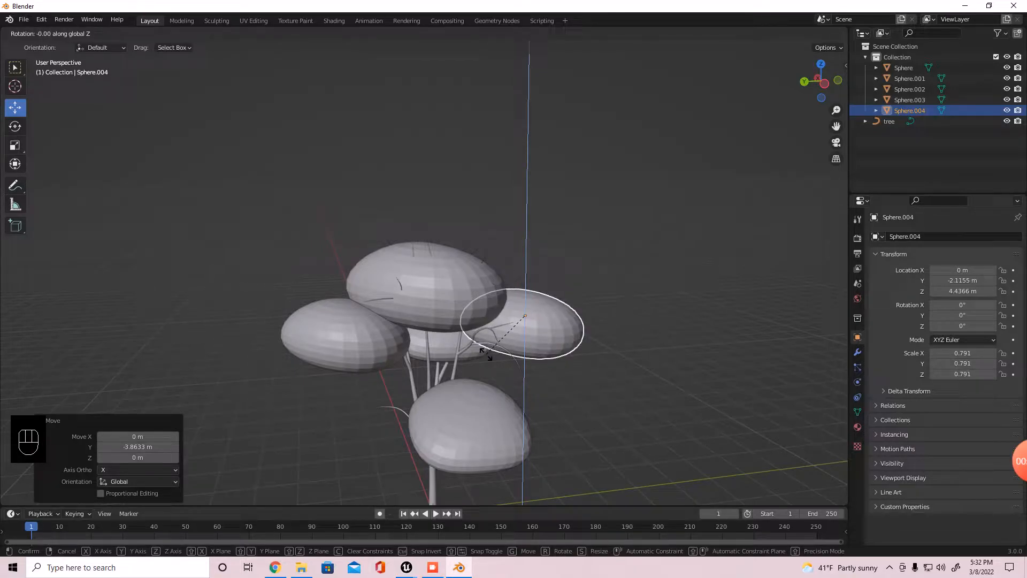
{"action": "type", "text": "0"}
{"action": "key", "text": "Return"}
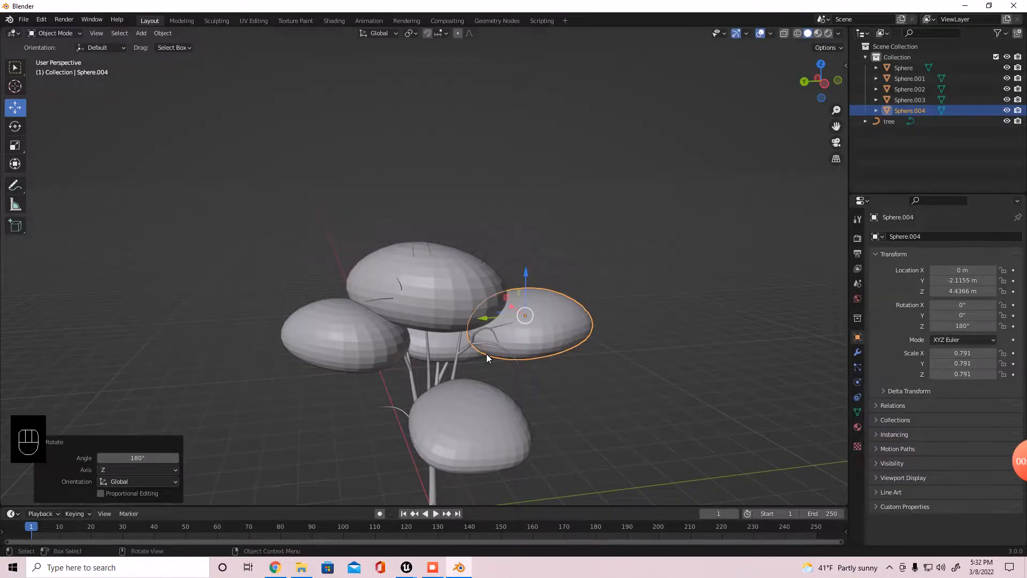
Lower the rotated canopy to about Z 4.11 m and shift it in toward the trunk over the nearby branches
{"action": "middle_click_drag", "start_coordinate": [486, 354], "coordinate": [464, 395]}
{"action": "left_click_drag", "start_coordinate": [496, 373], "coordinate": [480, 384]}
{"action": "middle_click_drag", "start_coordinate": [480, 384], "coordinate": [559, 348]}
{"action": "left_click_drag", "start_coordinate": [535, 284], "coordinate": [551, 348]}
{"action": "left_click_drag", "start_coordinate": [479, 348], "coordinate": [435, 359]}
Move the first smaller canopy outward along X, well away from the trunk
{"action": "middle_click_drag", "start_coordinate": [666, 448], "coordinate": [477, 362]}
{"action": "left_click", "coordinate": [651, 420]}
{"action": "left_click_drag", "start_coordinate": [477, 361], "coordinate": [794, 416]}
{"action": "left_click", "coordinate": [486, 366]}
{"action": "middle_click_drag", "start_coordinate": [794, 416], "coordinate": [394, 344]}
Move the 180°-rotated canopy along X and down to about X 0.53 m, Z 3.74 m
{"action": "left_click", "coordinate": [387, 347]}
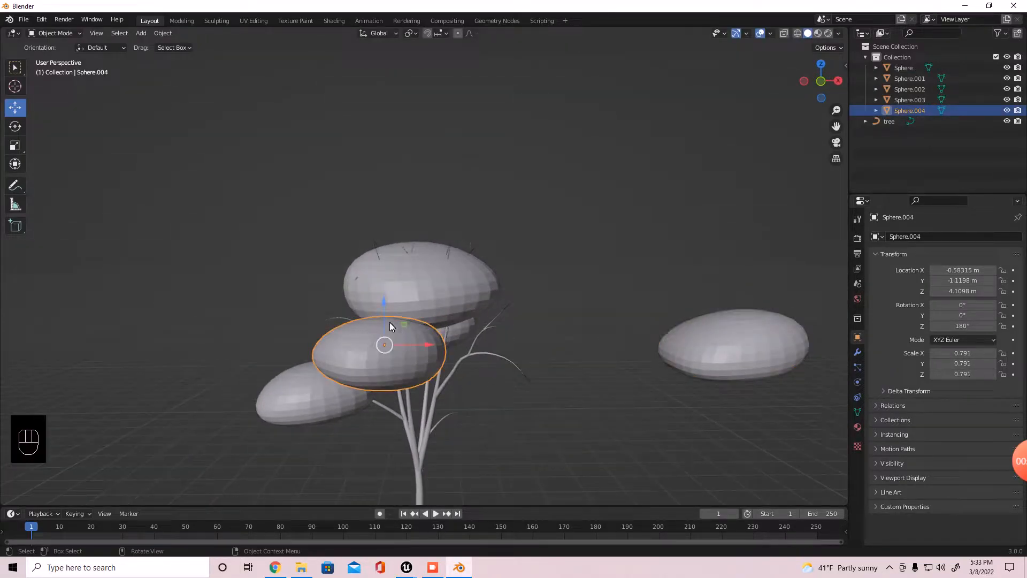
{"action": "left_click_drag", "start_coordinate": [382, 301], "coordinate": [481, 374]}
{"action": "middle_click_drag", "start_coordinate": [481, 373], "coordinate": [1, 392]}
{"action": "middle_click_drag", "start_coordinate": [455, 386], "coordinate": [496, 393]}
{"action": "left_click_drag", "start_coordinate": [460, 373], "coordinate": [476, 367]}
Enlarge the 180°-rotated canopy to a uniform scale of about 1.091
{"action": "key", "text": "s"}
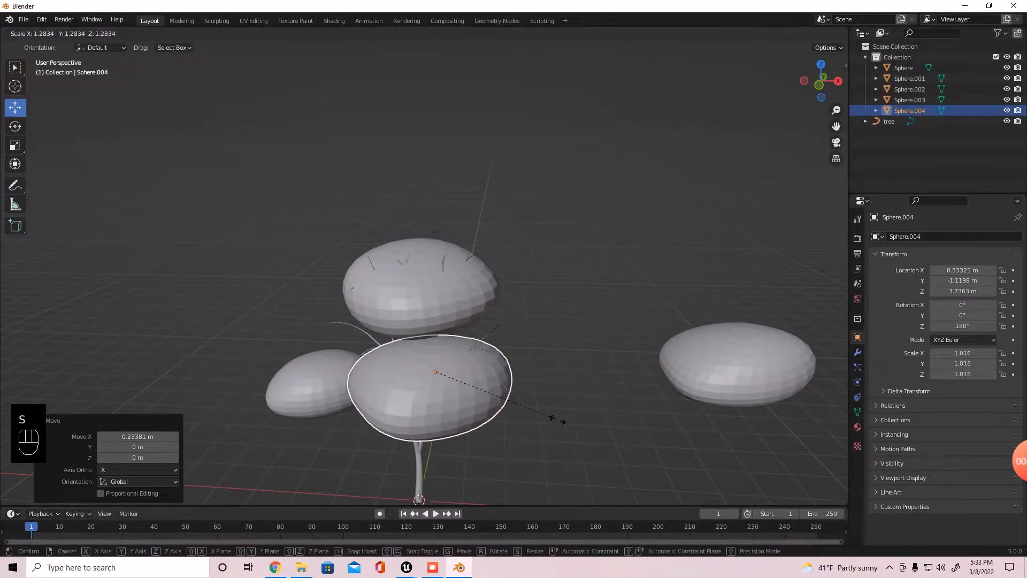
{"action": "left_click", "coordinate": [556, 407]}
{"action": "middle_click_drag", "start_coordinate": [556, 407], "coordinate": [209, 374]}
{"action": "middle_click_drag", "start_coordinate": [399, 357], "coordinate": [568, 378]}
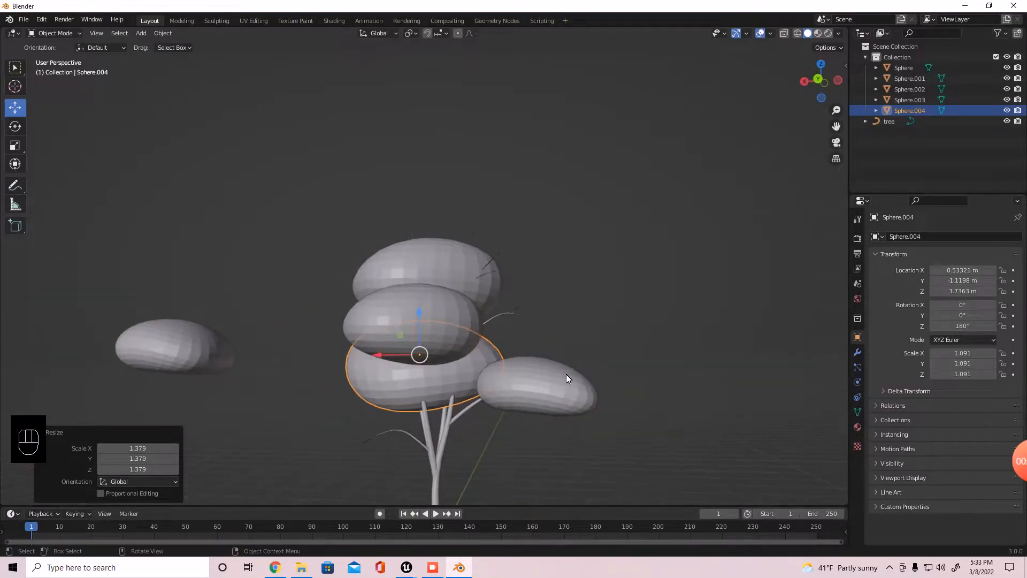
Move the lowest small canopy outward from the trunk, and shift the reduced canopy on the +Y side about 0.58 m farther along Y
{"action": "left_click", "coordinate": [566, 377]}
{"action": "left_click_drag", "start_coordinate": [492, 375], "coordinate": [510, 393]}
{"action": "middle_click_drag", "start_coordinate": [510, 393], "coordinate": [526, 315]}
{"action": "left_click", "coordinate": [524, 321]}
{"action": "left_click_drag", "start_coordinate": [543, 331], "coordinate": [569, 336]}
{"action": "middle_click_drag", "start_coordinate": [541, 383], "coordinate": [584, 403]}
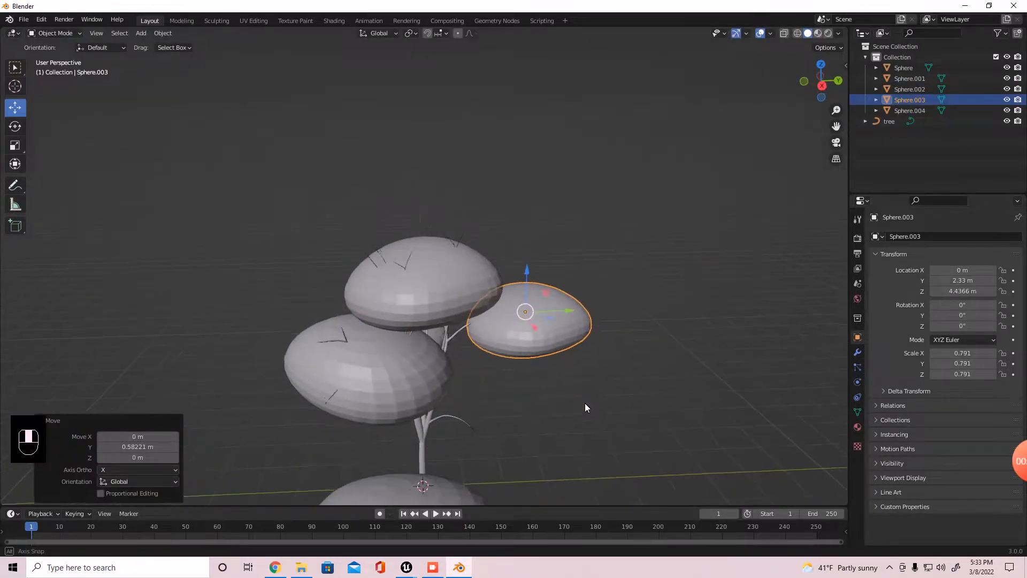
{"action": "left_click", "coordinate": [522, 439]}
Reduce the large 180°-rotated canopy to a uniform scale of about 0.883
{"action": "middle_click_drag", "start_coordinate": [522, 438], "coordinate": [662, 377]}
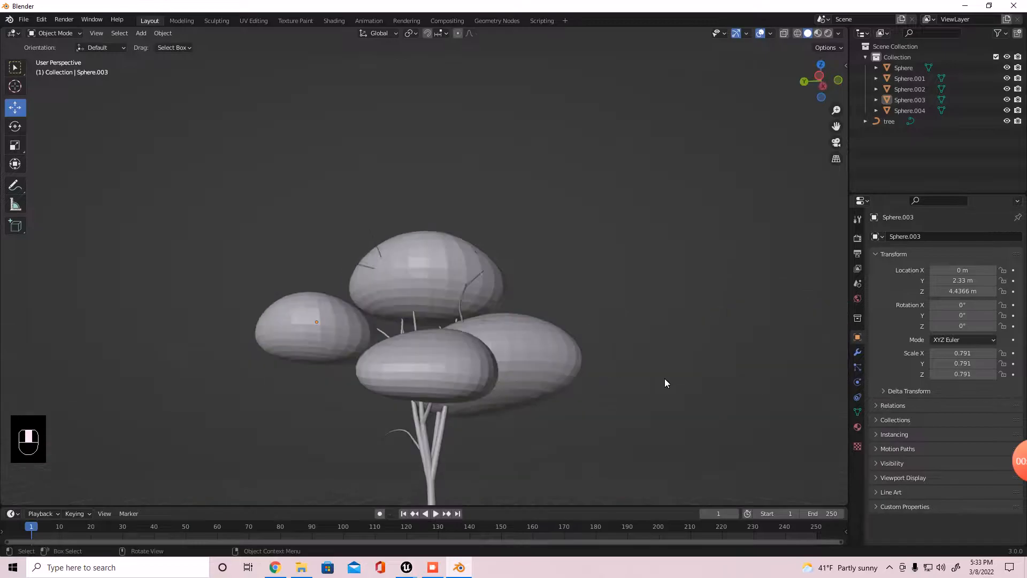
{"action": "left_click", "coordinate": [571, 370]}
{"action": "key", "text": "s"}
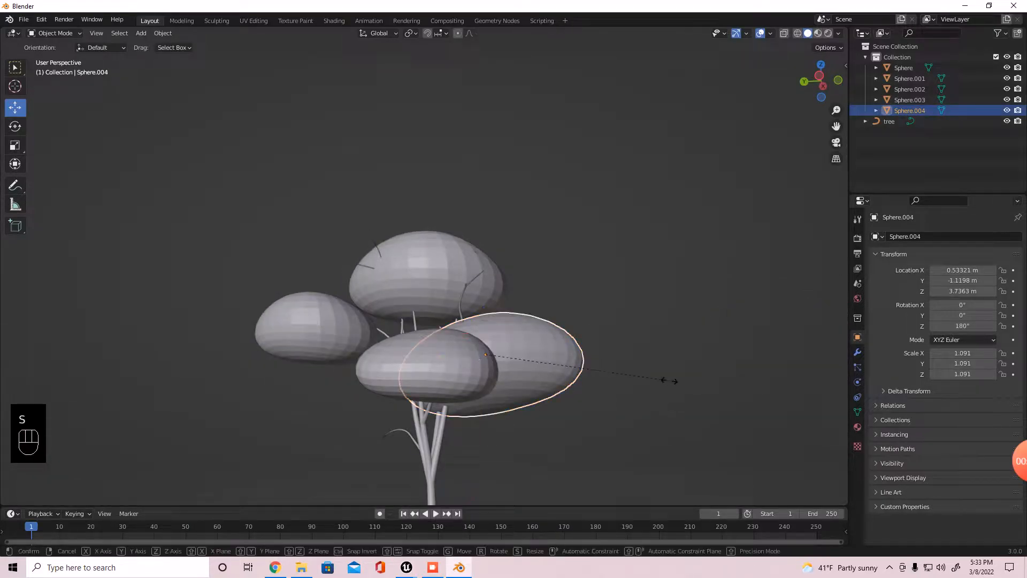
{"action": "left_click", "coordinate": [639, 383]}
{"action": "middle_click_drag", "start_coordinate": [734, 426], "coordinate": [448, 437]}
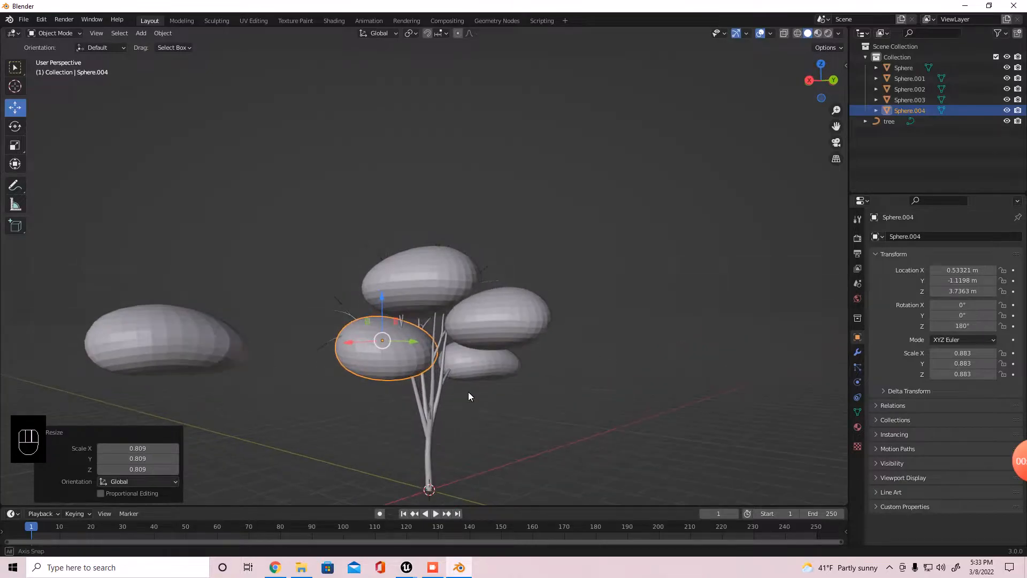
Move the 180°-rotated canopy to about X 0.95 m, Y -1.86 m and enlarge it to a uniform scale of about 1.142
{"action": "middle_click_drag", "start_coordinate": [469, 396], "coordinate": [438, 347]}
{"action": "left_click_drag", "start_coordinate": [410, 342], "coordinate": [393, 352]}
{"action": "left_click_drag", "start_coordinate": [330, 348], "coordinate": [315, 355]}
{"action": "middle_click_drag", "start_coordinate": [406, 385], "coordinate": [685, 410]}
{"action": "key", "text": "s"}
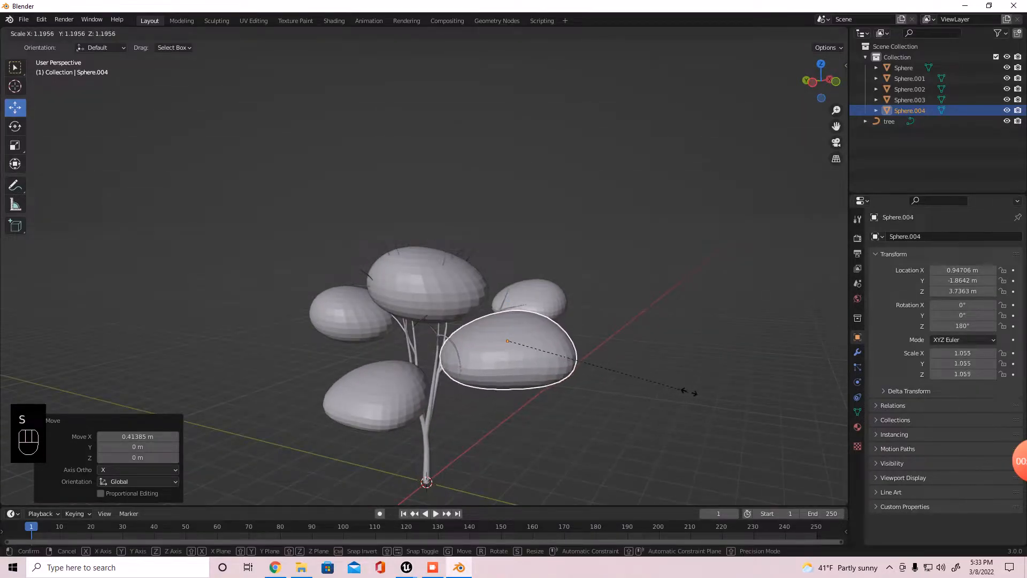
{"action": "left_click", "coordinate": [705, 391]}
Enlarge the topmost canopy uniformly so it covers more of the upper branches
{"action": "left_click", "coordinate": [419, 309]}
{"action": "key", "text": "s"}
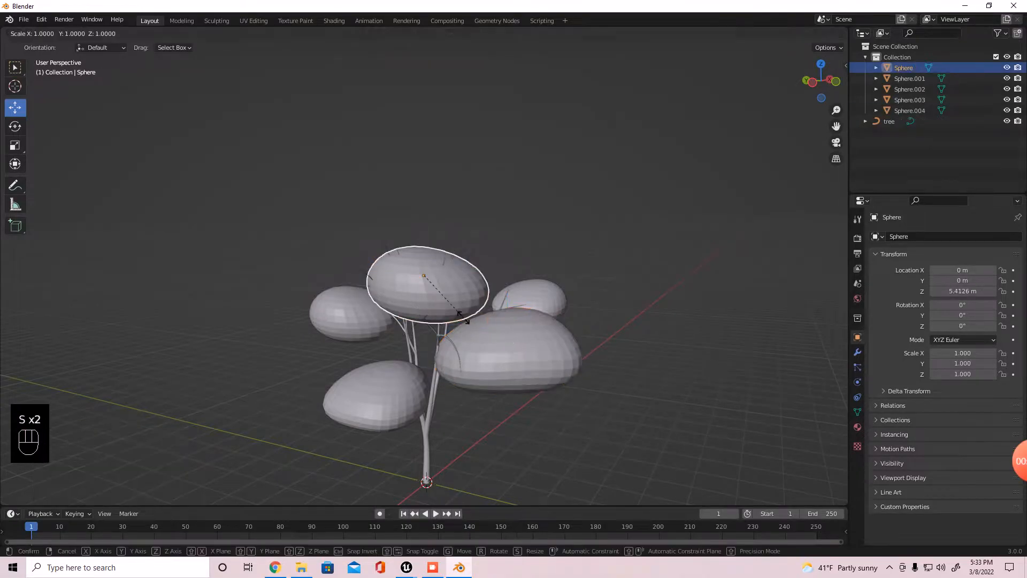
{"action": "left_click", "coordinate": [544, 374]}
Delete the leftover canopy standing apart from the tree
{"action": "middle_click_drag", "start_coordinate": [544, 374], "coordinate": [378, 342]}
{"action": "left_click", "coordinate": [634, 320]}
{"action": "key", "text": "x"}
{"action": "left_click", "coordinate": [633, 320]}
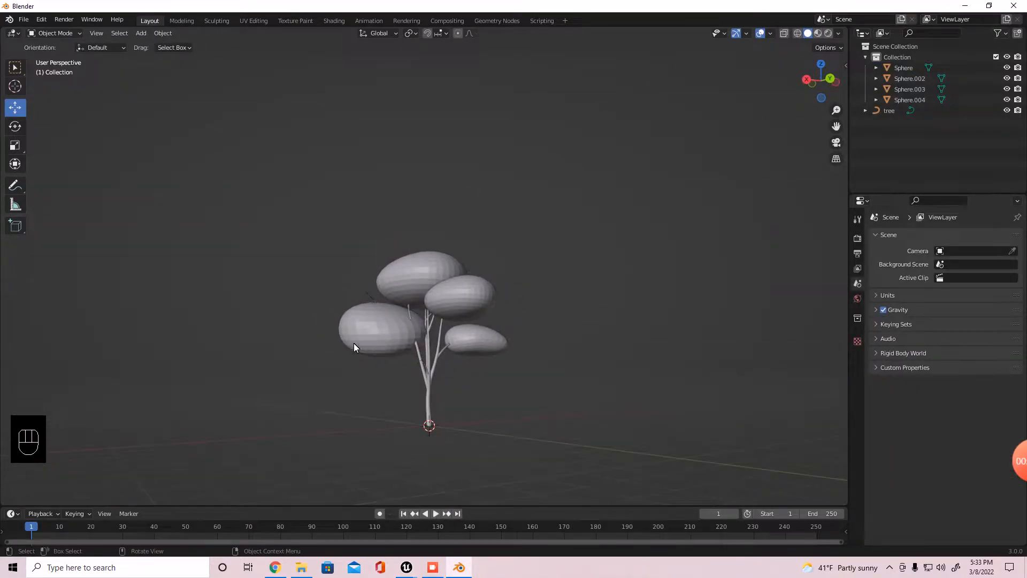
Add a 2 m plane and move it about 9.38 m along Y, away from the tree
{"action": "left_click", "coordinate": [141, 33]}
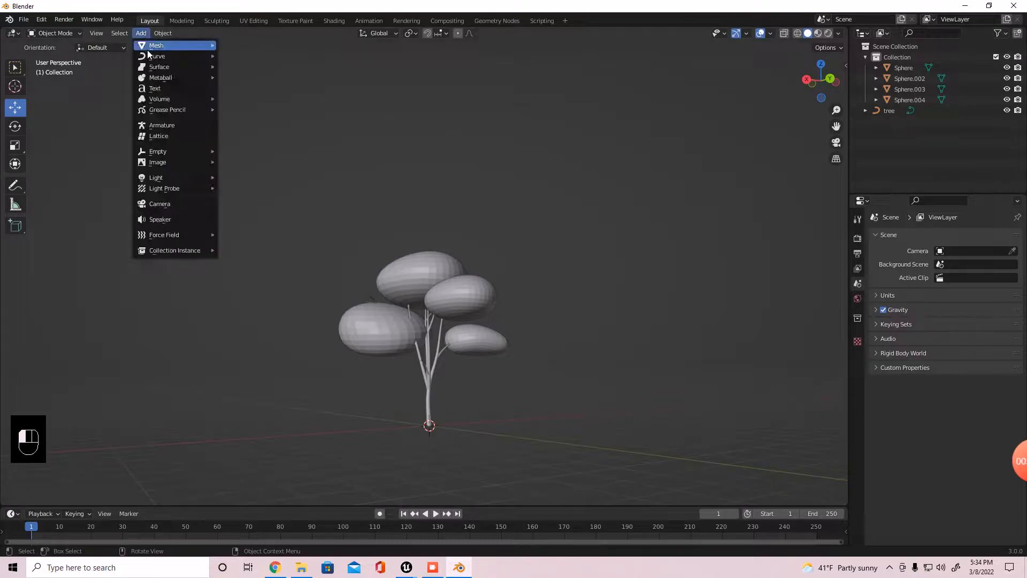
{"action": "mouse_move", "coordinate": [155, 46]}
{"action": "left_click", "coordinate": [248, 45]}
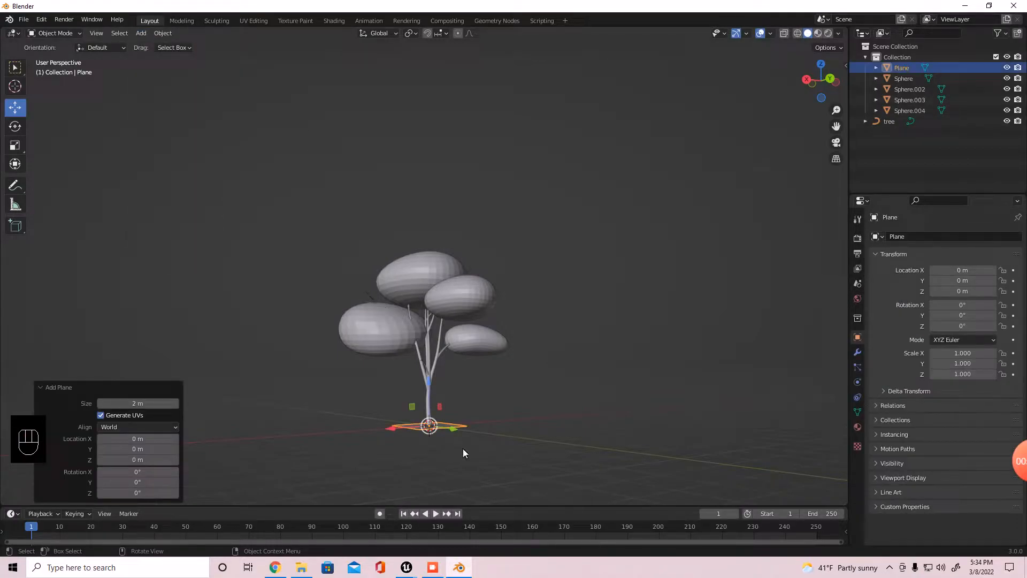
{"action": "key", "text": "g"}
{"action": "key", "text": "y"}
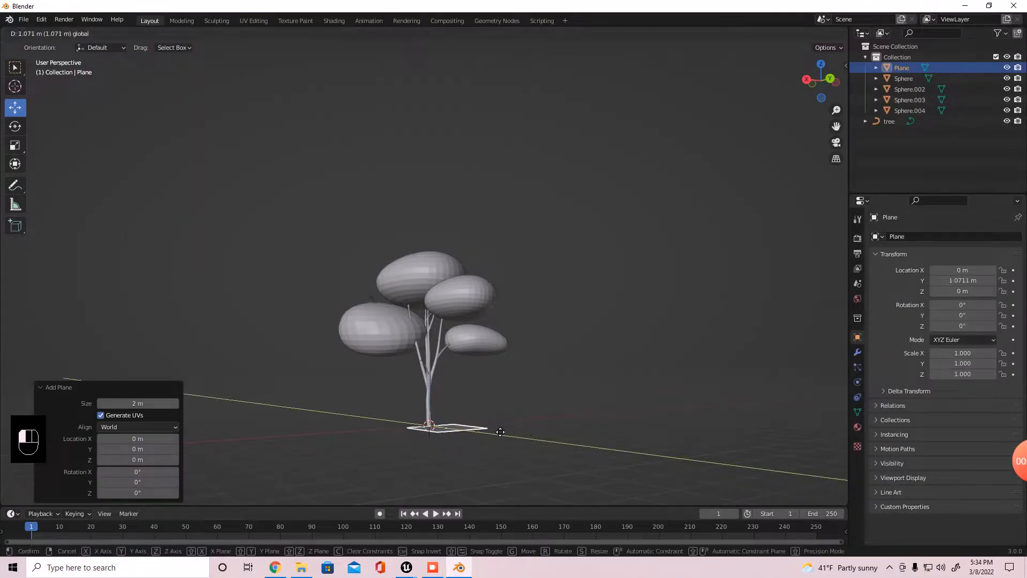
{"action": "left_click", "coordinate": [717, 435]}
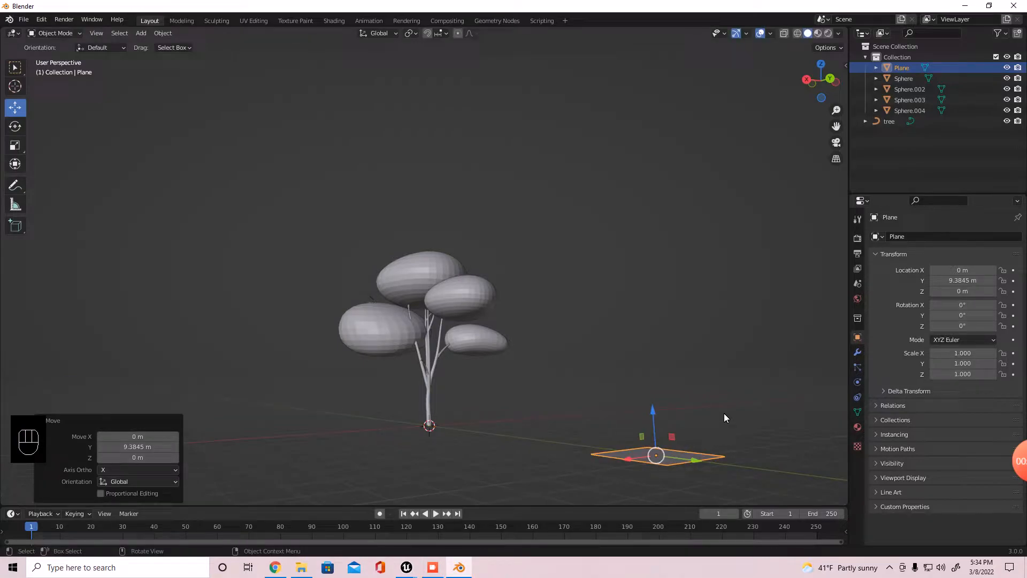
Duplicate the plane in place and rotate the copy 90° about the X axis
{"action": "key", "text": "shift+d"}
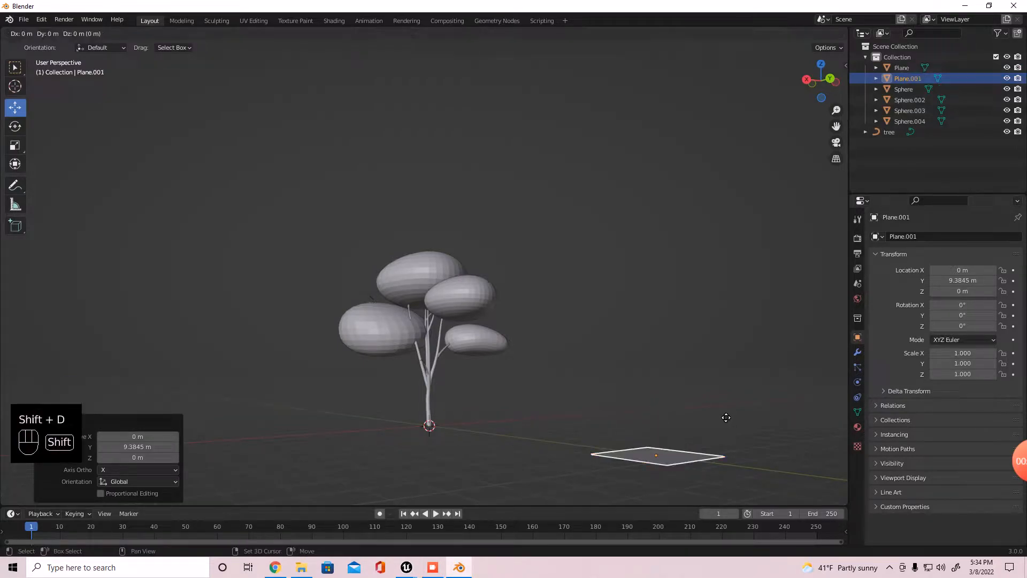
{"action": "right_click", "coordinate": [733, 363]}
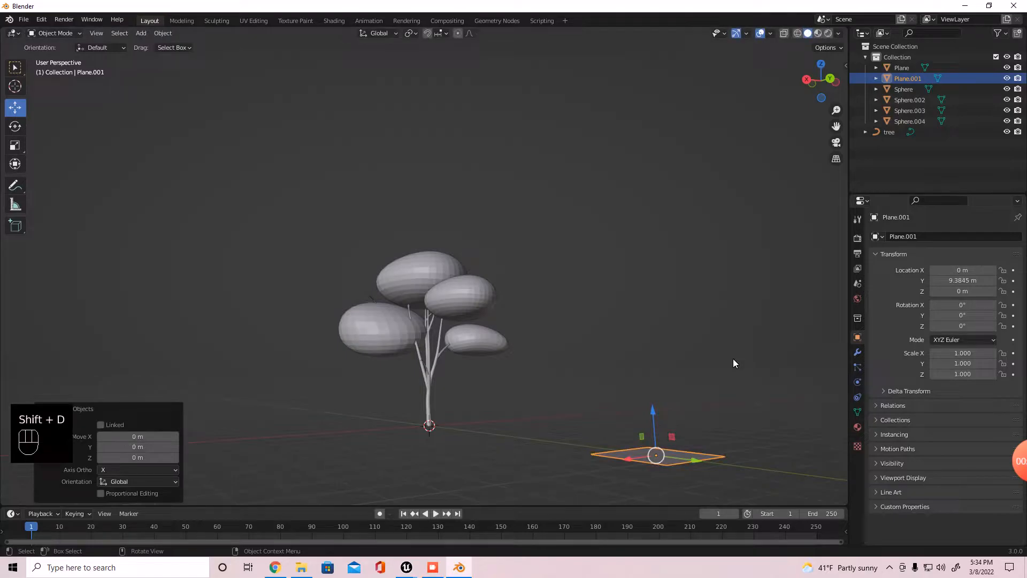
{"action": "key", "text": "r"}
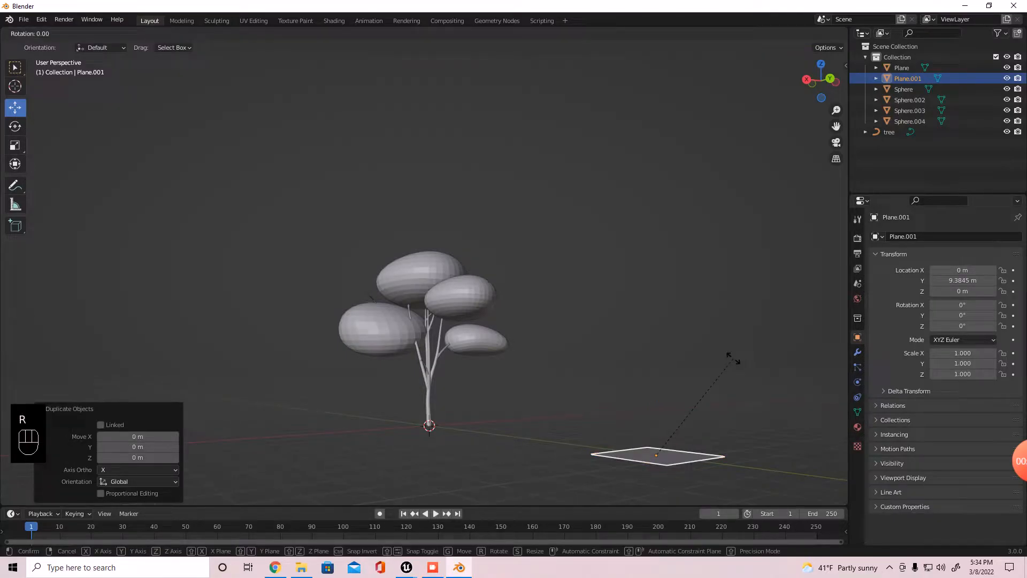
{"action": "type", "text": "x"}
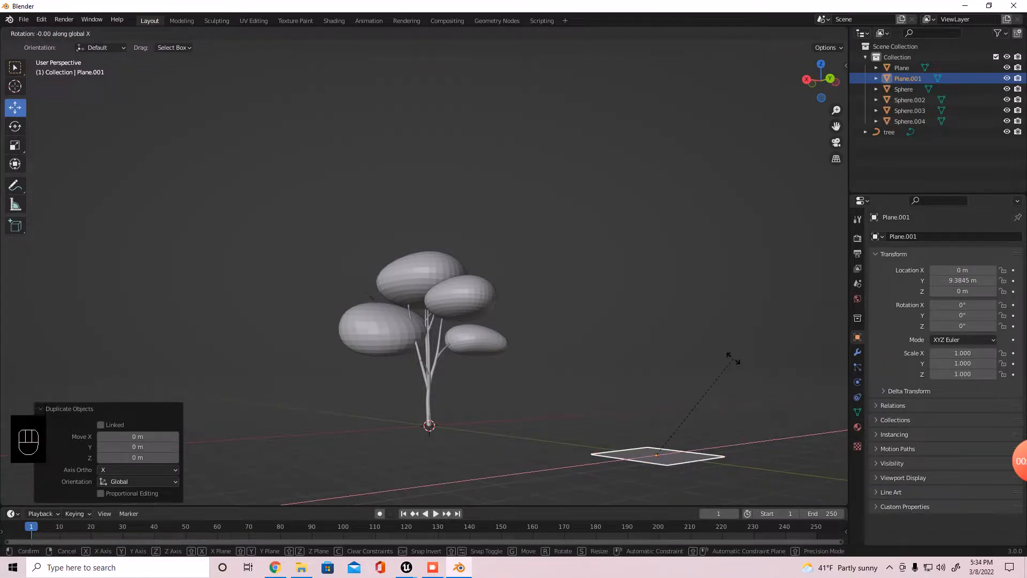
{"action": "type", "text": "90"}
{"action": "key", "text": "Return"}
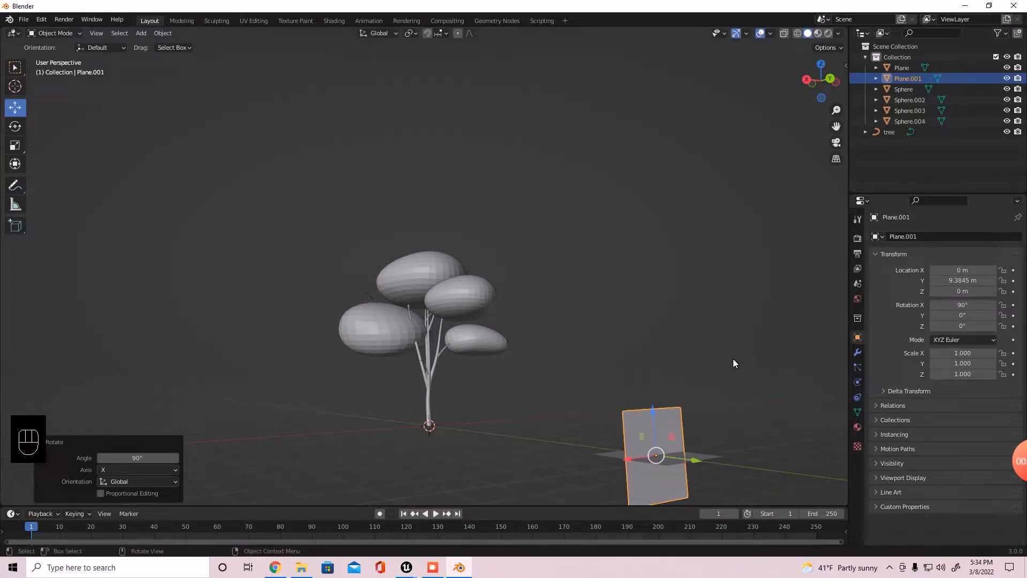
Duplicate the upright plane in place and rotate the copy 90° about the Z axis
{"action": "key", "text": "shift+d"}
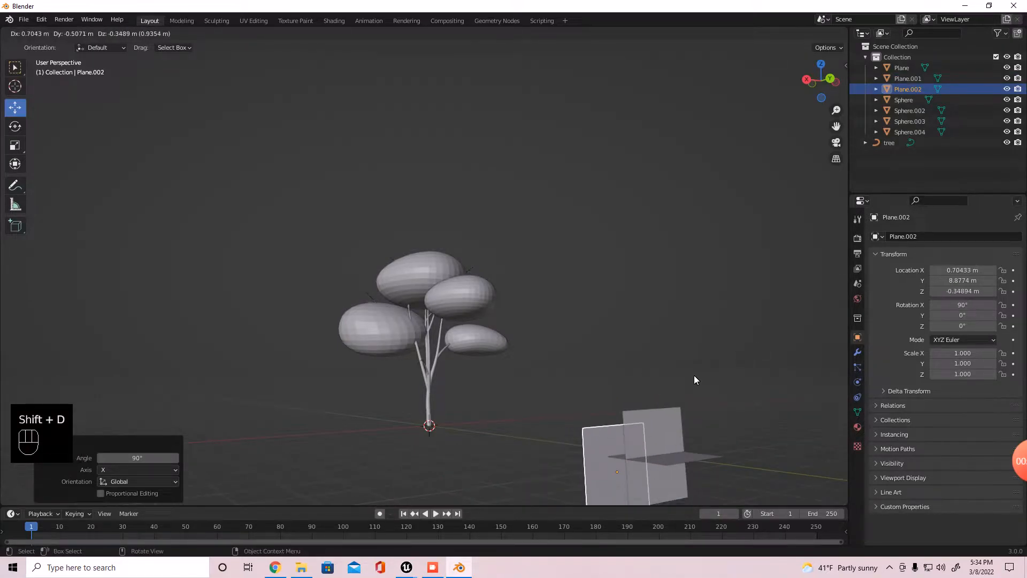
{"action": "right_click", "coordinate": [694, 374]}
{"action": "type", "text": "r"}
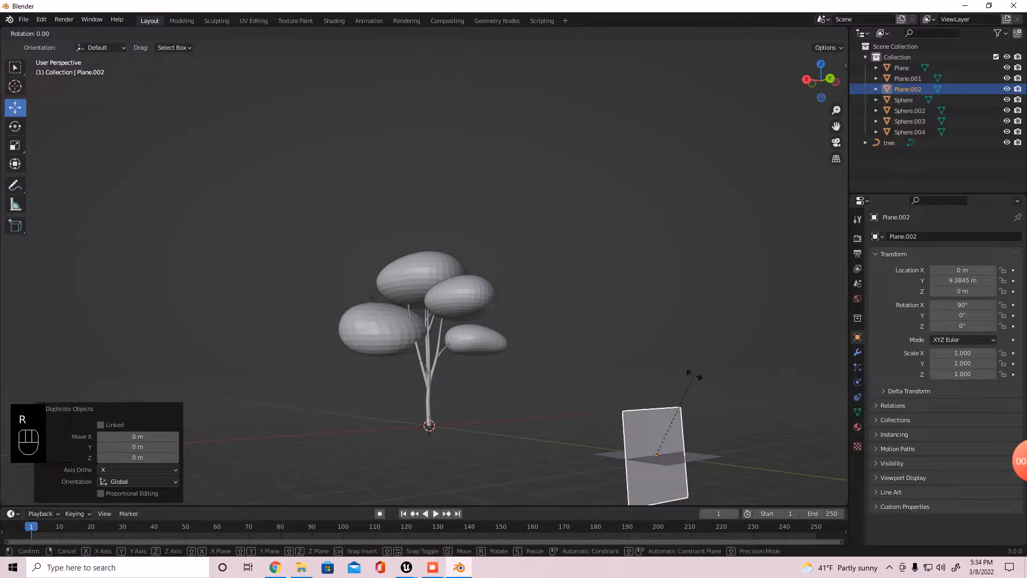
{"action": "type", "text": "90"}
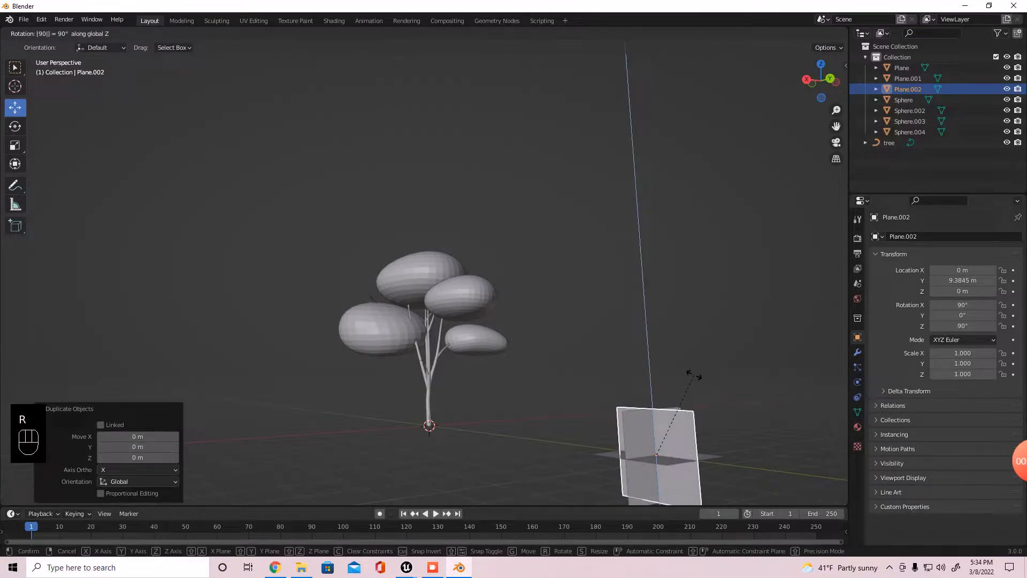
{"action": "left_click", "coordinate": [694, 375]}
Join the three intersecting planes into a single object
{"action": "middle_click_drag", "start_coordinate": [781, 384], "coordinate": [555, 348]}
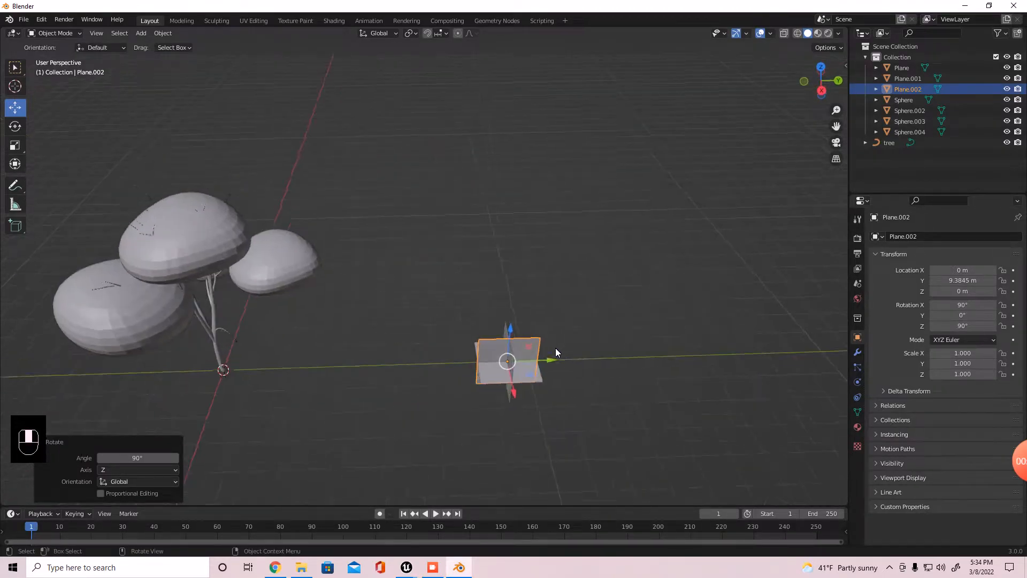
{"action": "scroll", "coordinate": [567, 371], "scroll_direction": "up", "scroll_amount": 3}
{"action": "middle_click_drag", "start_coordinate": [635, 363], "coordinate": [537, 345], "text": "shift"}
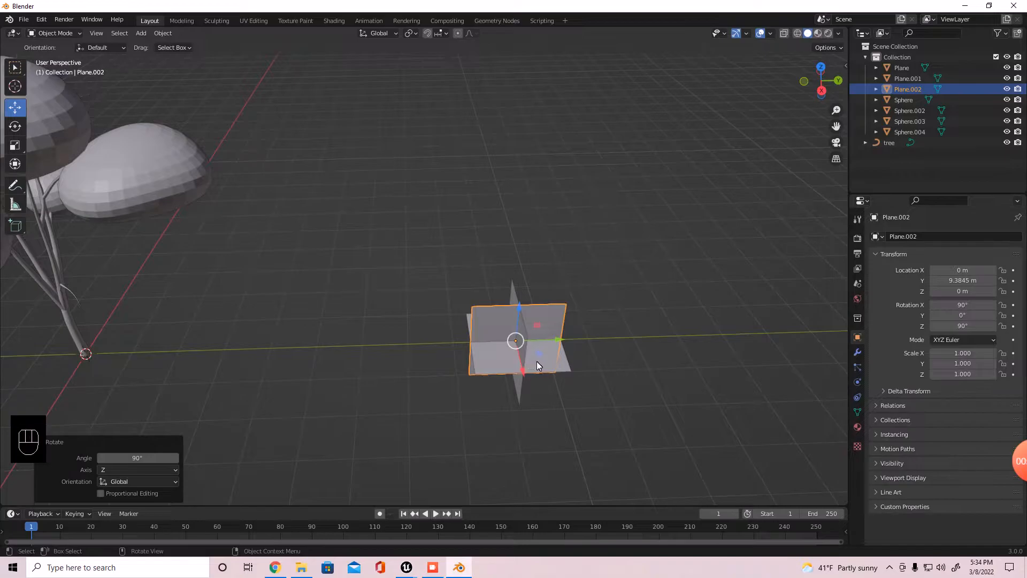
{"action": "left_click", "coordinate": [560, 359]}
{"action": "left_click", "coordinate": [555, 316], "text": "shift"}
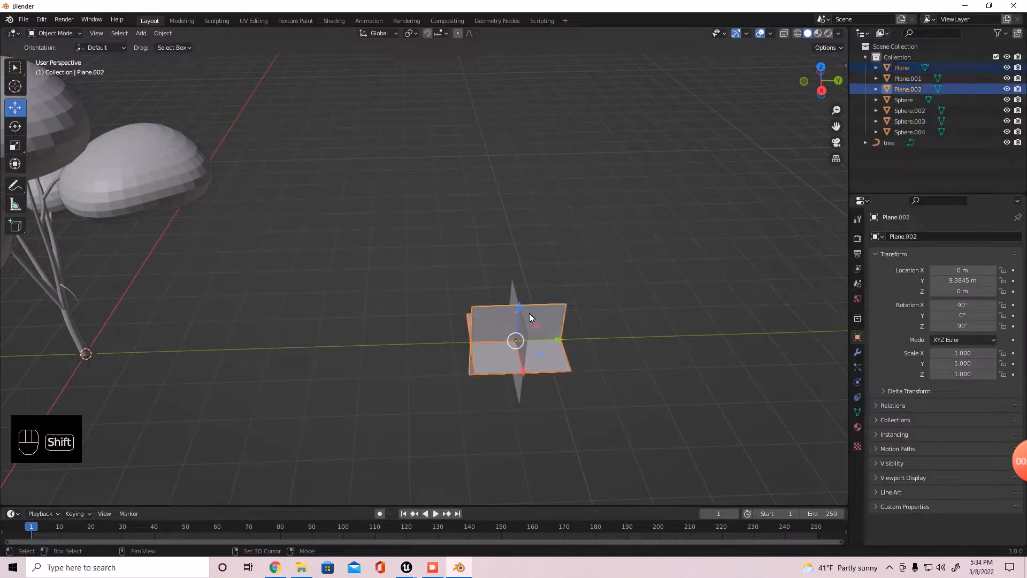
{"action": "left_click", "coordinate": [517, 318], "text": "shift"}
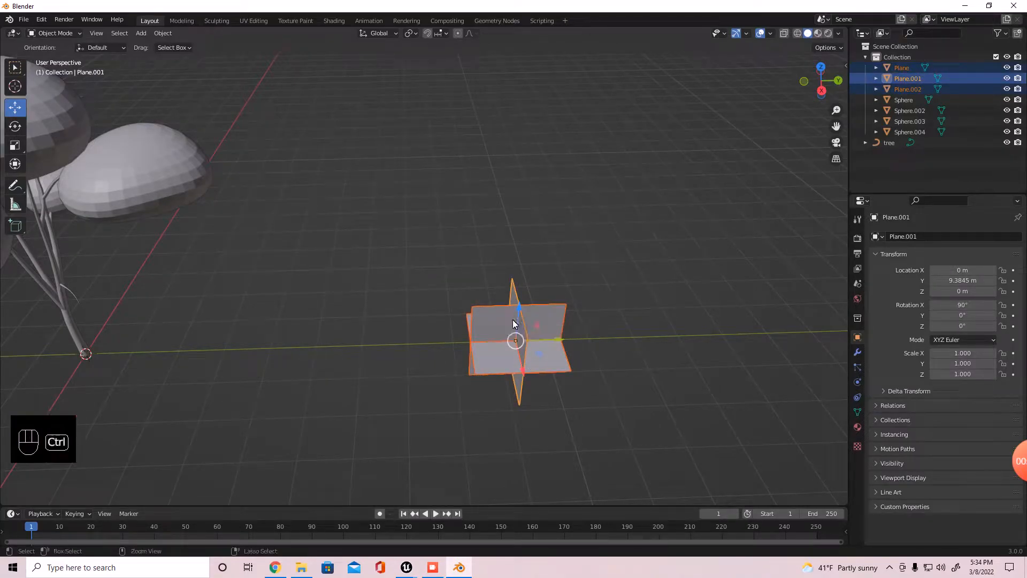
{"action": "key", "text": "ctrl+j"}
{"action": "left_click", "coordinate": [570, 265]}
{"action": "left_click", "coordinate": [558, 312]}
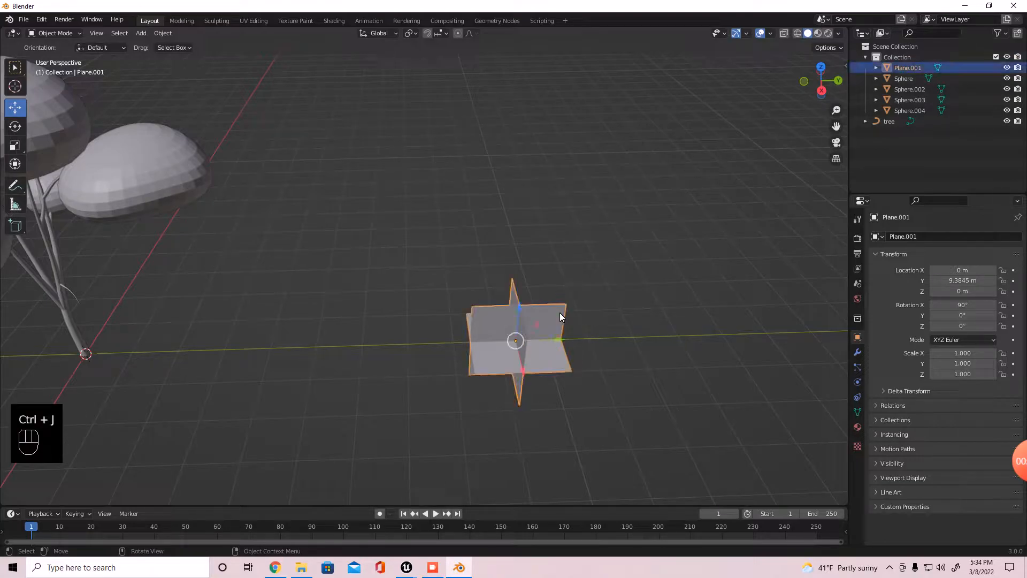
Join the four foliage canopies into a single object, with the lowest small canopy as the active one
{"action": "left_click", "coordinate": [901, 77]}
{"action": "middle_click_drag", "start_coordinate": [428, 246], "coordinate": [735, 321], "text": "shift"}
{"action": "left_click", "coordinate": [524, 293]}
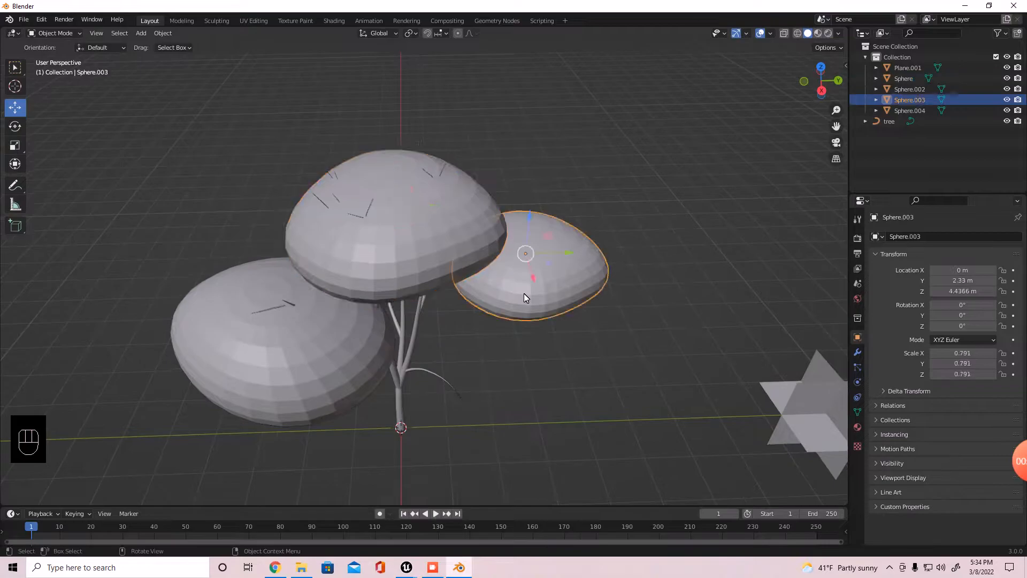
{"action": "left_click", "coordinate": [344, 287], "text": "shift"}
{"action": "left_click", "coordinate": [321, 365], "text": "shift"}
{"action": "middle_click_drag", "start_coordinate": [321, 365], "coordinate": [521, 275]}
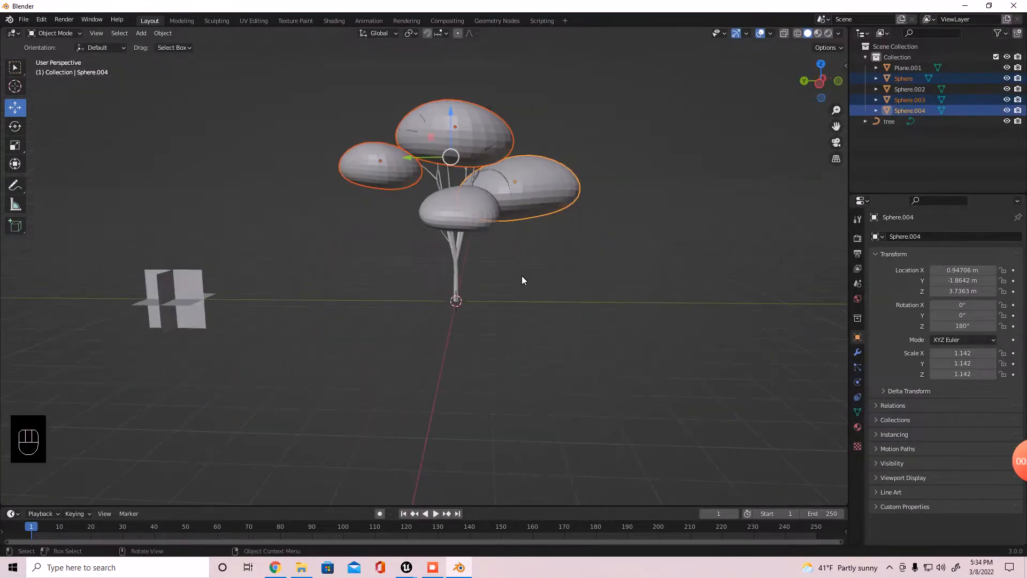
{"action": "left_click", "coordinate": [469, 214], "text": "shift"}
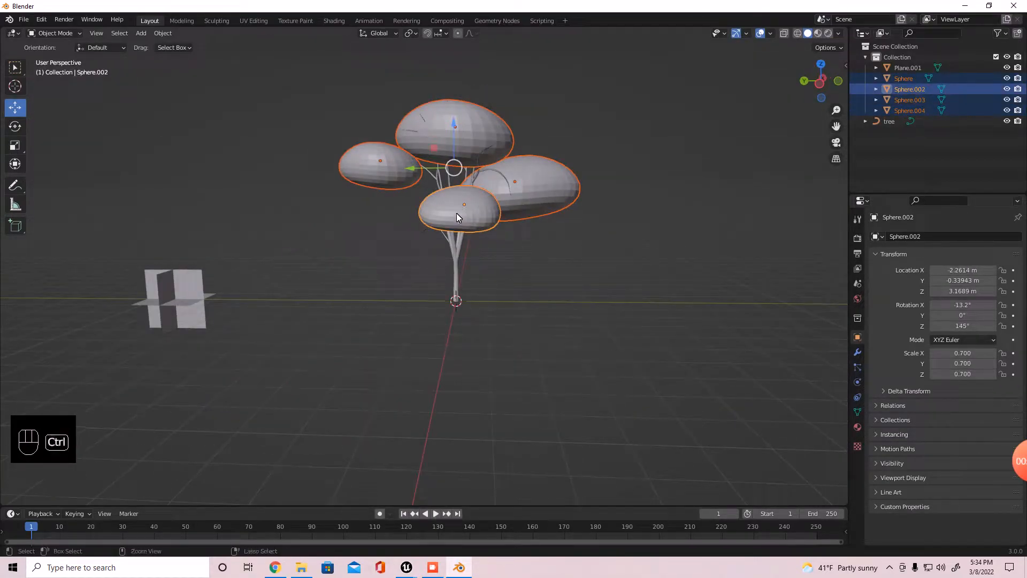
{"action": "key", "text": "ctrl+j"}
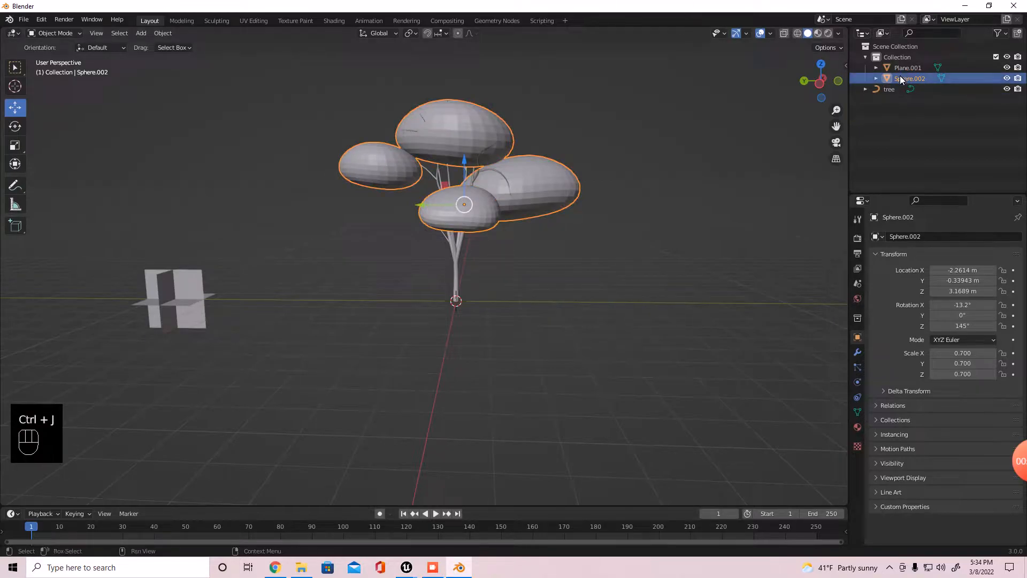
{"action": "left_click", "coordinate": [909, 64]}
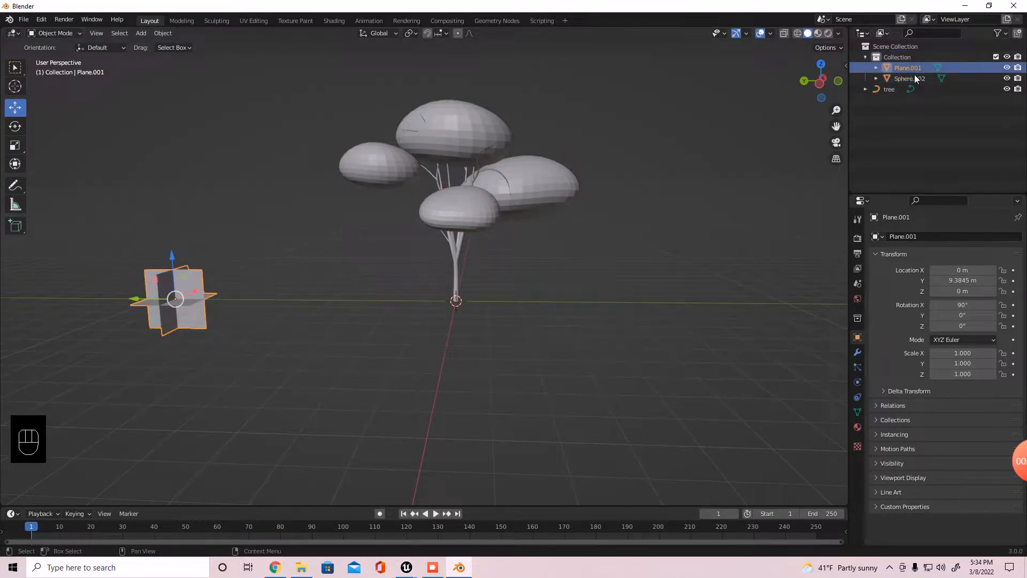
{"action": "left_click", "coordinate": [915, 79]}
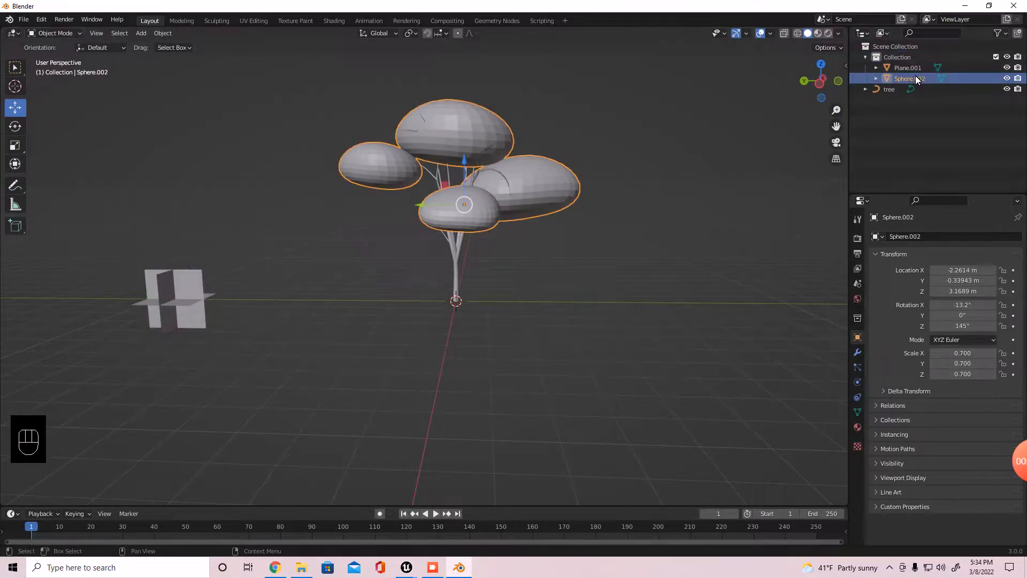
{"action": "left_click", "coordinate": [890, 89]}
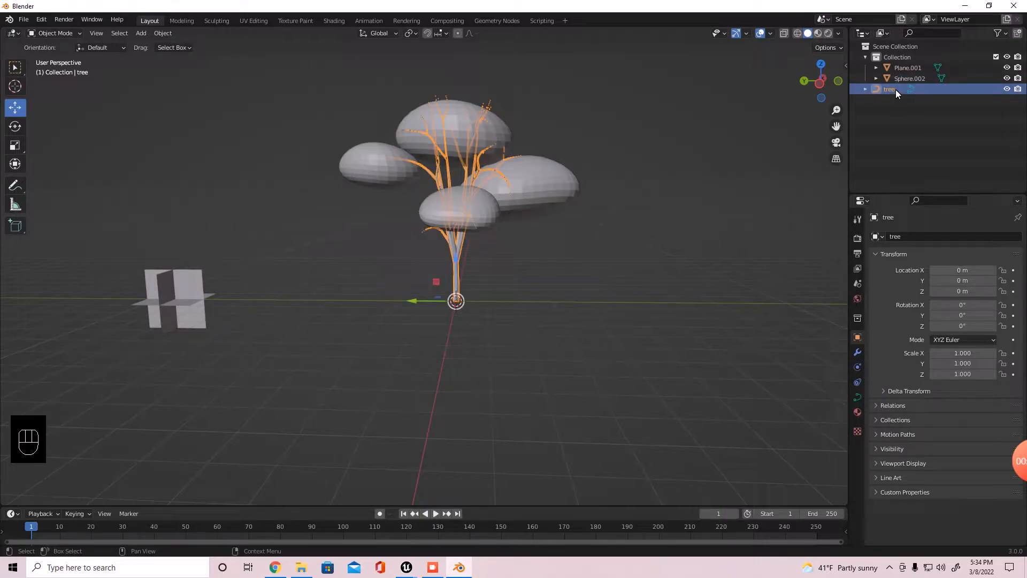
Add a particle system of type Hair to the joined canopies and enable its Advanced option
{"action": "left_click", "coordinate": [537, 202]}
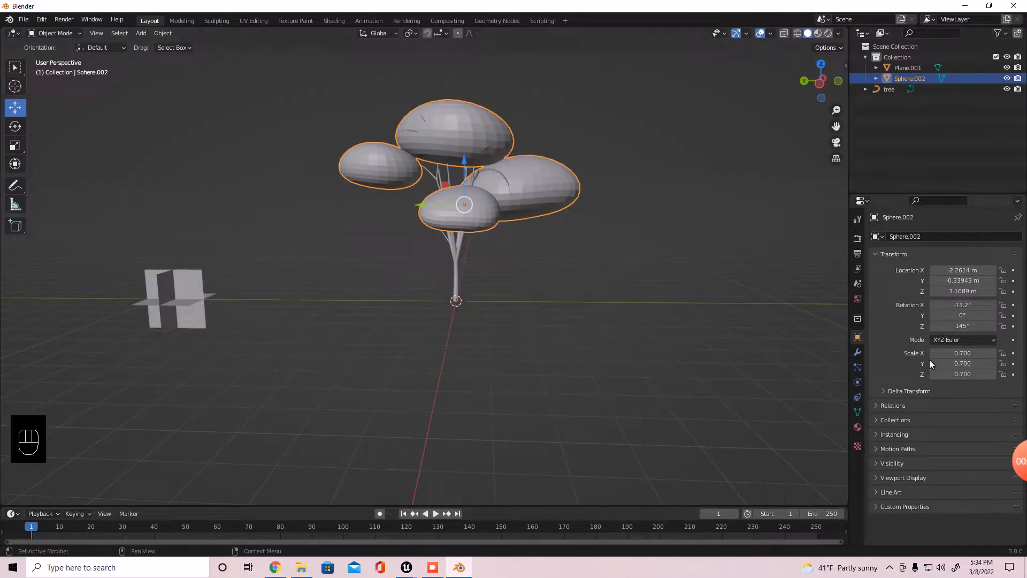
{"action": "left_click", "coordinate": [857, 367]}
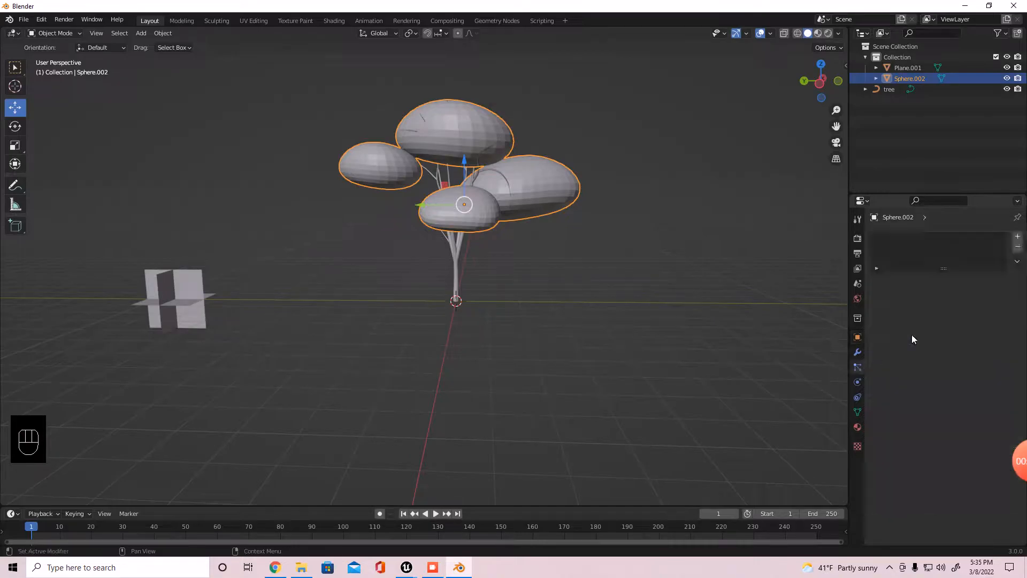
{"action": "left_click", "coordinate": [1015, 235]}
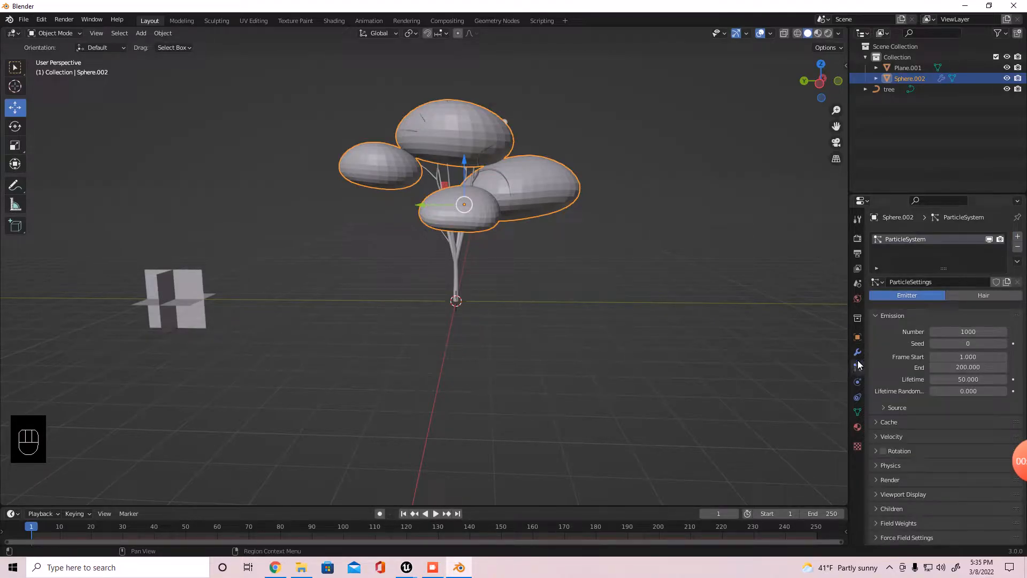
{"action": "left_click", "coordinate": [964, 296]}
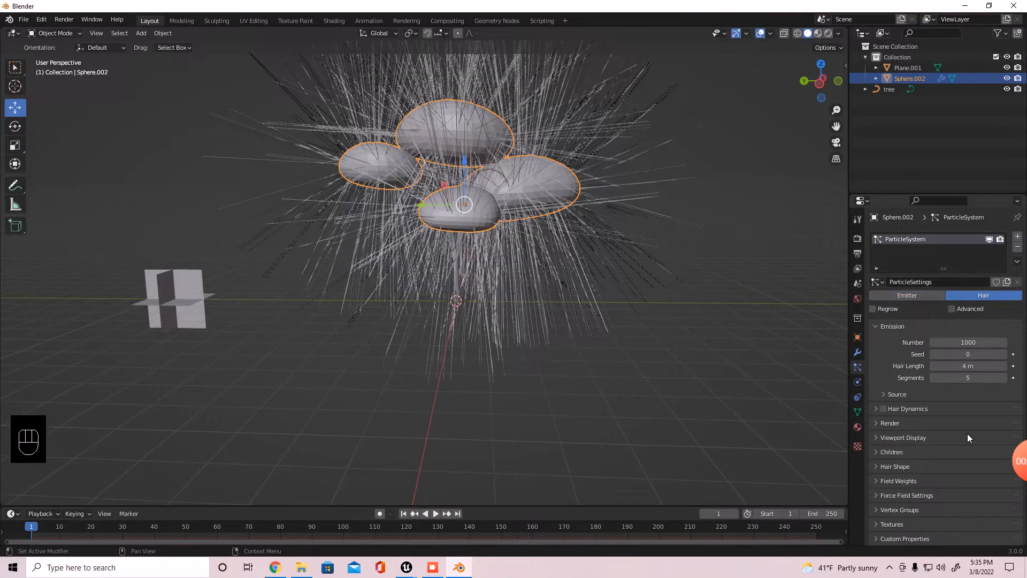
{"action": "left_click", "coordinate": [950, 309]}
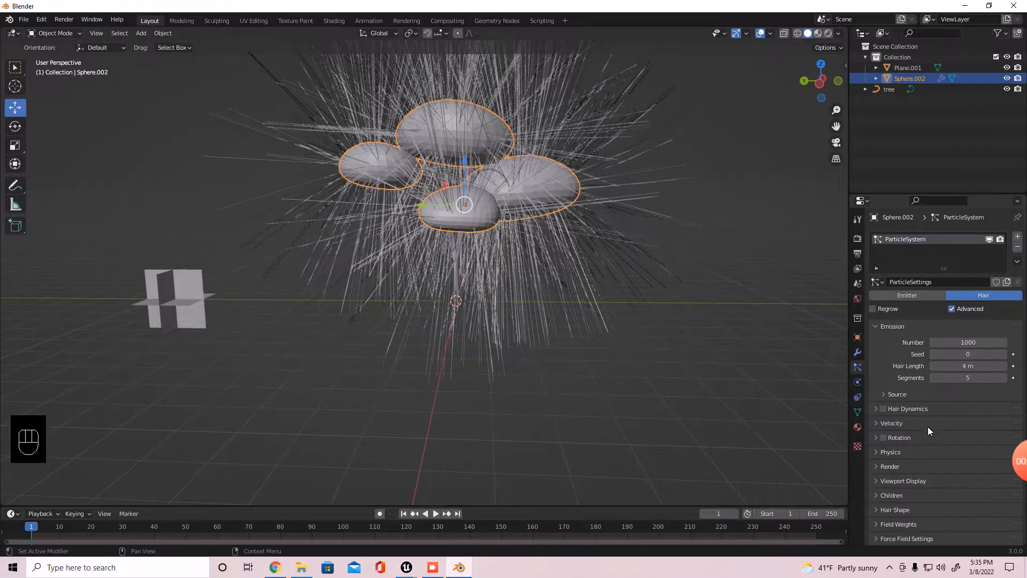
Render the canopy's hair particles as an Object, using the crossed planes Plane.001 as the instance object
{"action": "left_click", "coordinate": [876, 466]}
{"action": "scroll", "coordinate": [883, 464], "scroll_direction": "down", "scroll_amount": 2}
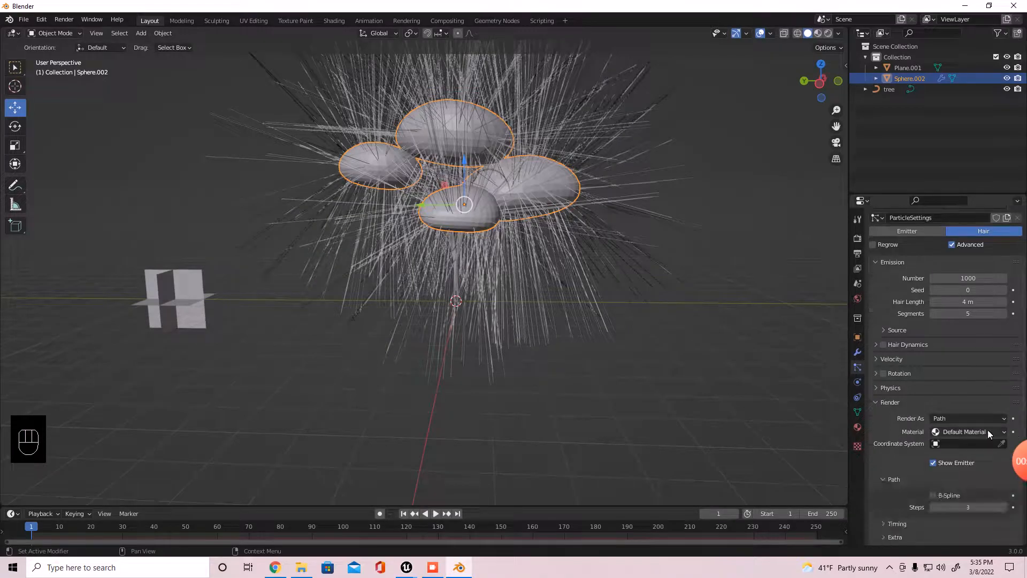
{"action": "left_click", "coordinate": [961, 418]}
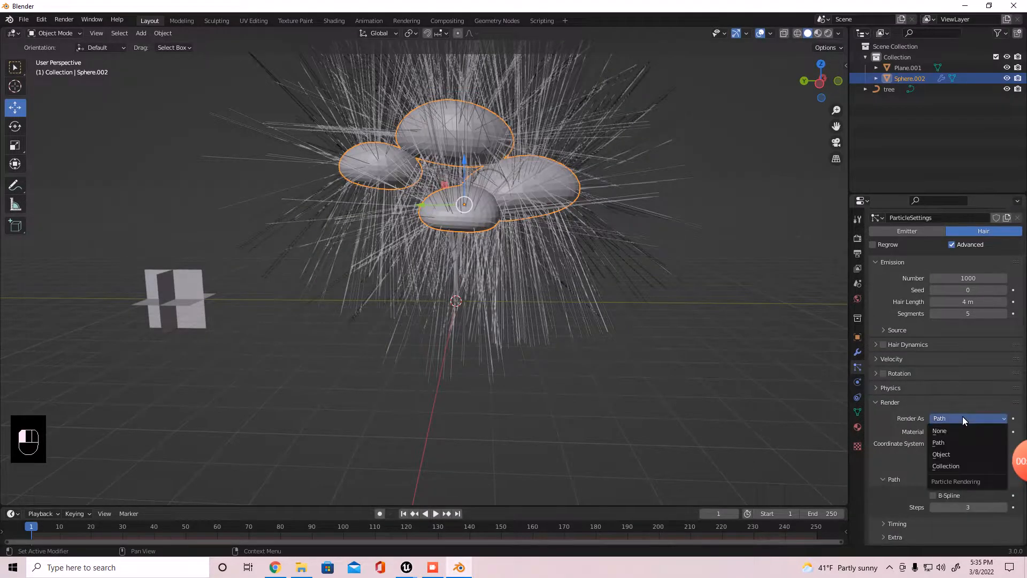
{"action": "left_click", "coordinate": [961, 453]}
{"action": "left_click", "coordinate": [965, 496]}
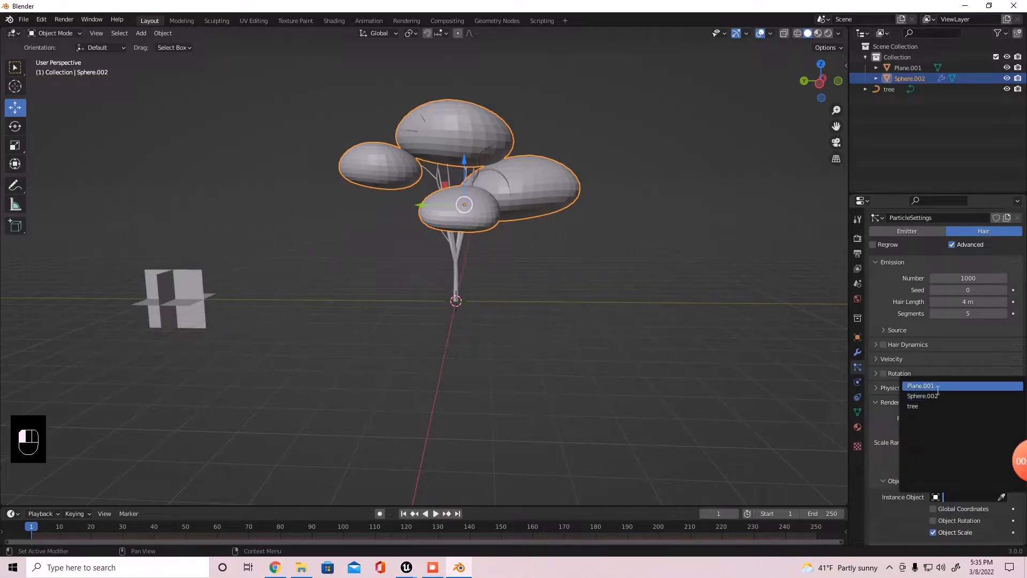
{"action": "left_click", "coordinate": [932, 385]}
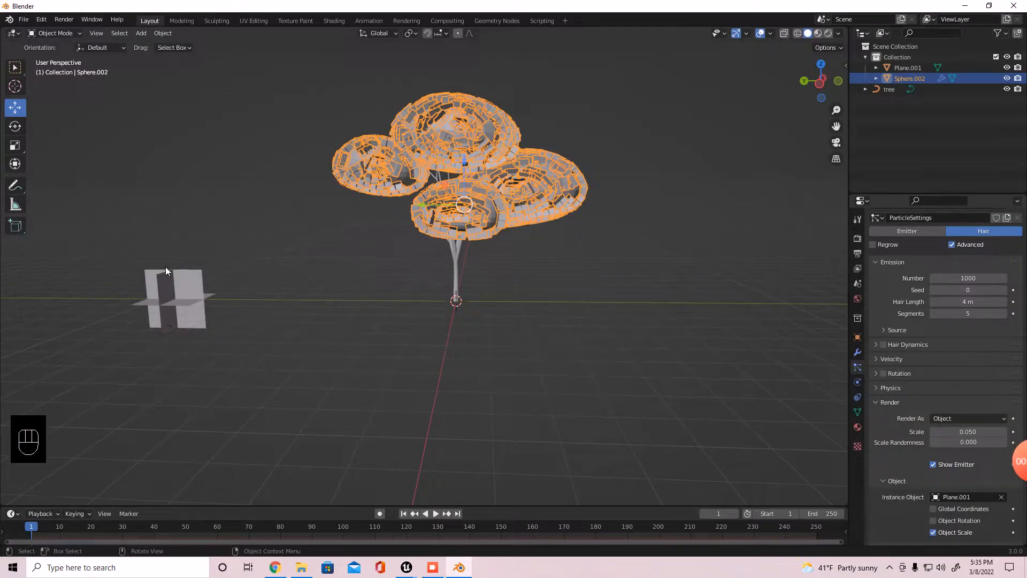
Set the particle system's emission number to 1500
{"action": "scroll", "coordinate": [391, 234], "scroll_direction": "up", "scroll_amount": 2}
{"action": "middle_click_drag", "start_coordinate": [391, 234], "coordinate": [418, 274]}
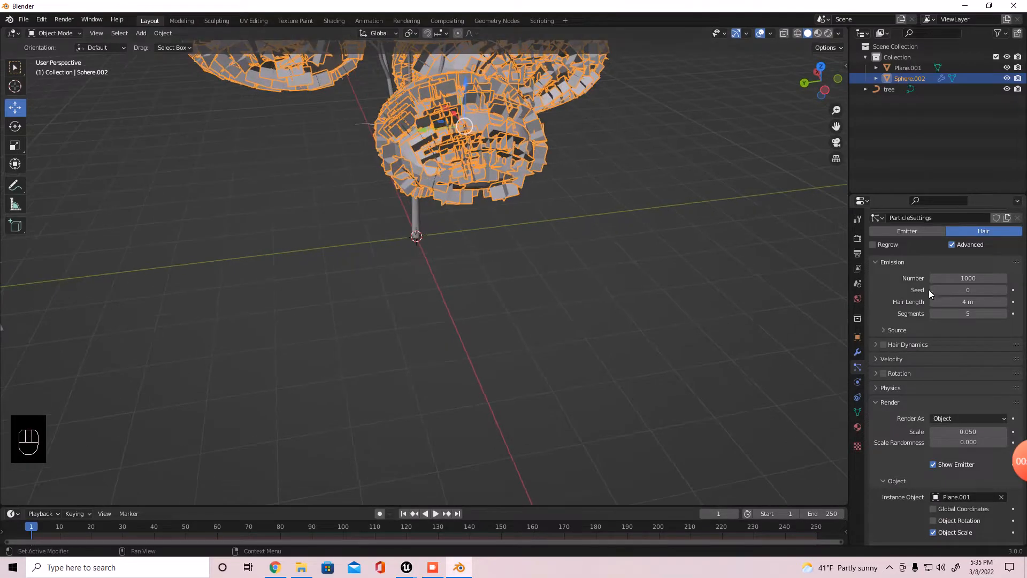
{"action": "left_click_drag", "start_coordinate": [948, 284], "coordinate": [992, 285]}
{"action": "left_click", "coordinate": [960, 284]}
{"action": "type", "text": "1"}
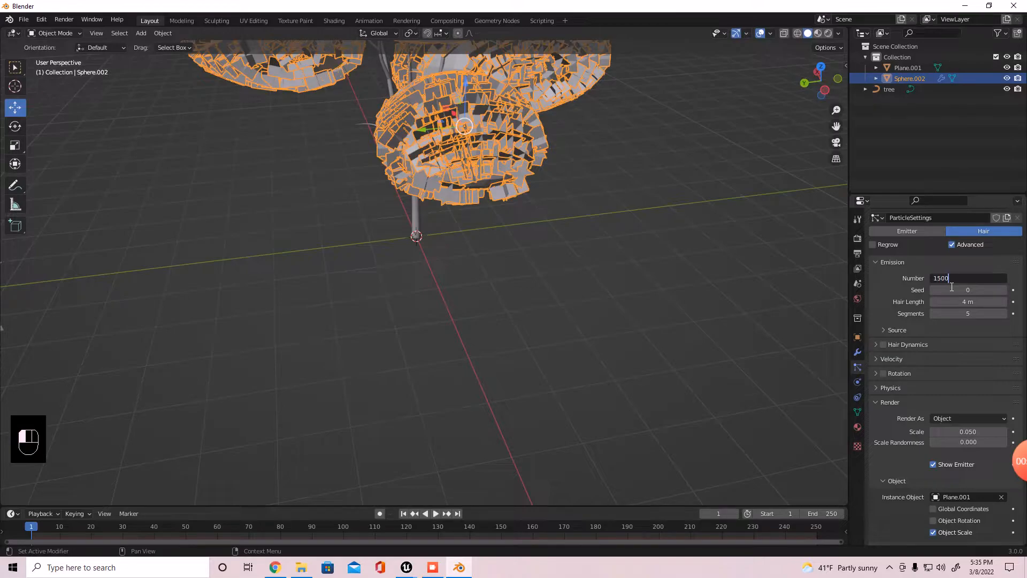
{"action": "left_click", "coordinate": [951, 287]}
Move the crossed-plane leaf object closer to the trunk, about -1.3 m in X, -5.26 m in Y and 1.15 m in Z
{"action": "middle_click_drag", "start_coordinate": [689, 248], "coordinate": [662, 313], "text": "shift"}
{"action": "middle_click_drag", "start_coordinate": [546, 385], "coordinate": [641, 367], "text": "shift"}
{"action": "scroll", "coordinate": [499, 385], "scroll_direction": "down", "scroll_amount": 1}
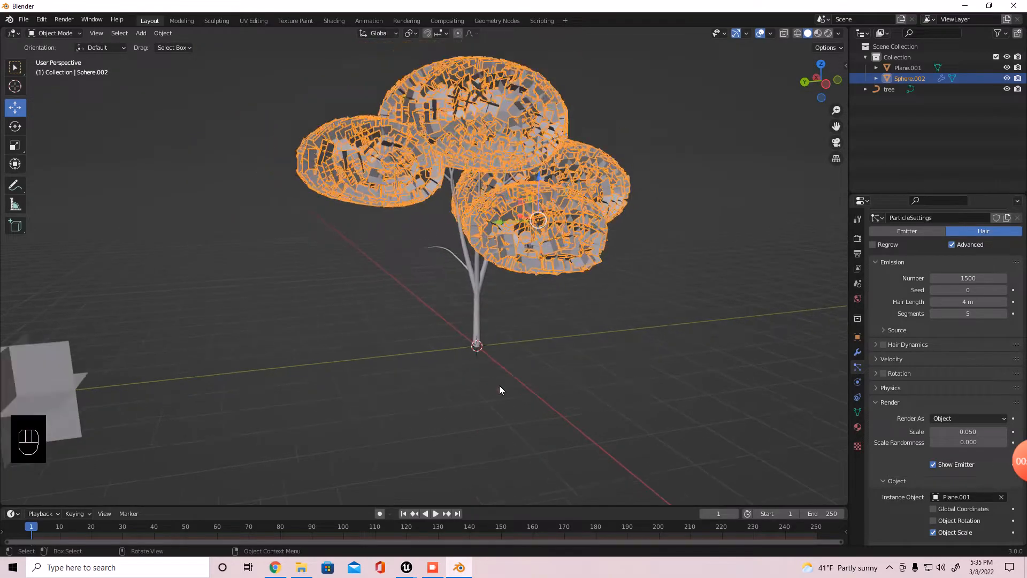
{"action": "left_click", "coordinate": [61, 397]}
{"action": "left_click_drag", "start_coordinate": [20, 396], "coordinate": [308, 332]}
{"action": "middle_click_drag", "start_coordinate": [373, 355], "coordinate": [393, 348]}
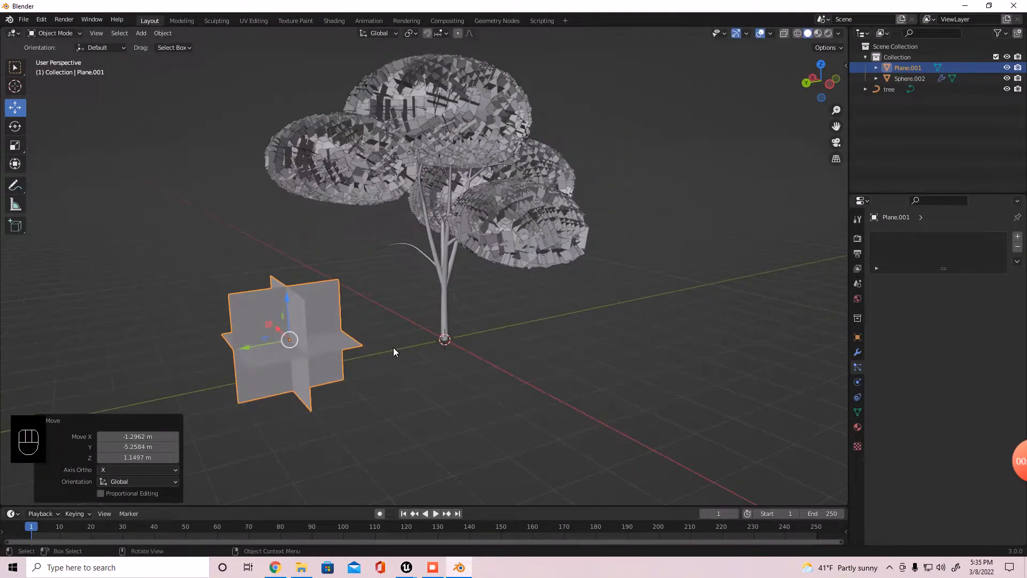
Scale up the crossed-plane leaf object uniformly by about 1.716 to enlarge the canopy's leaves
{"action": "key", "text": "s"}
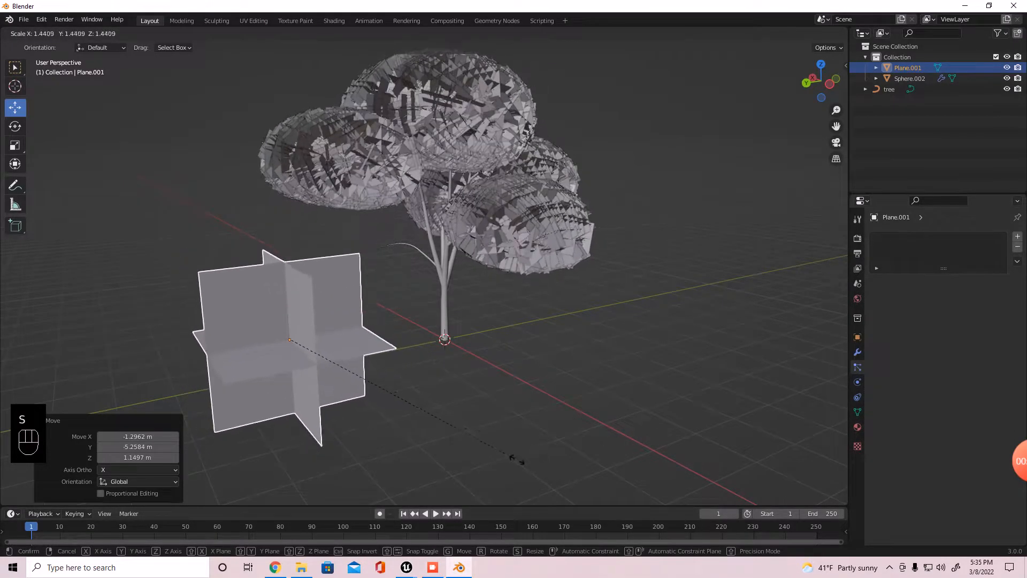
{"action": "left_click", "coordinate": [569, 461]}
{"action": "middle_click_drag", "start_coordinate": [569, 461], "coordinate": [623, 288]}
{"action": "scroll", "coordinate": [387, 383], "scroll_direction": "down", "scroll_amount": 5}
{"action": "scroll", "coordinate": [535, 357], "scroll_direction": "up", "scroll_amount": 5}
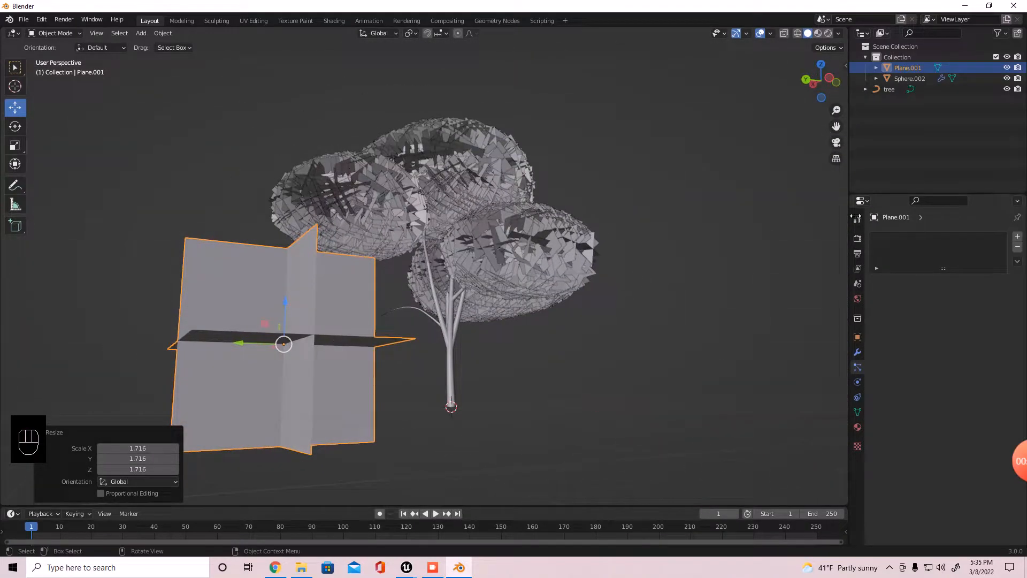
{"action": "left_click", "coordinate": [528, 275]}
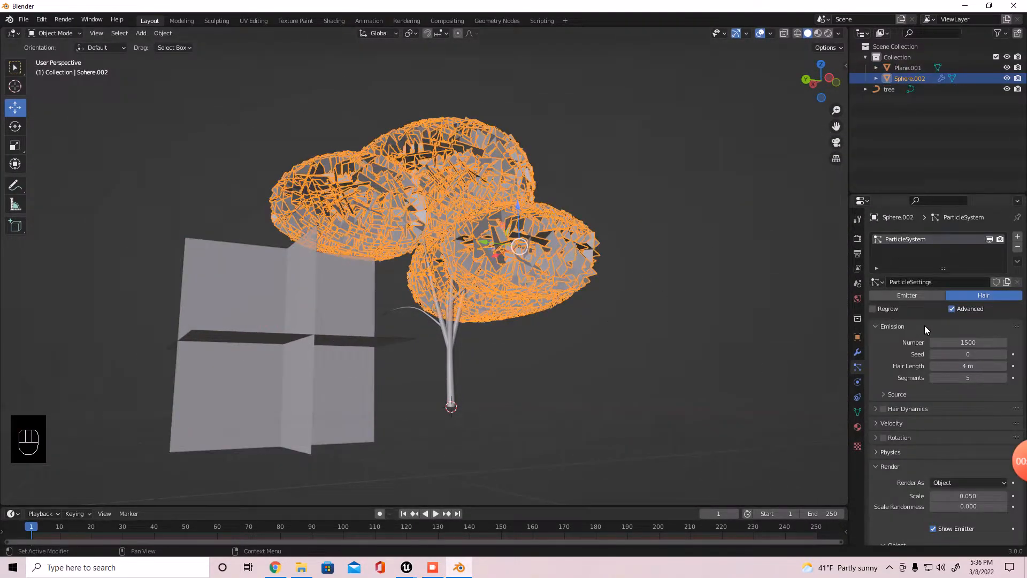
{"action": "scroll", "coordinate": [924, 325], "scroll_direction": "down", "scroll_amount": 1}
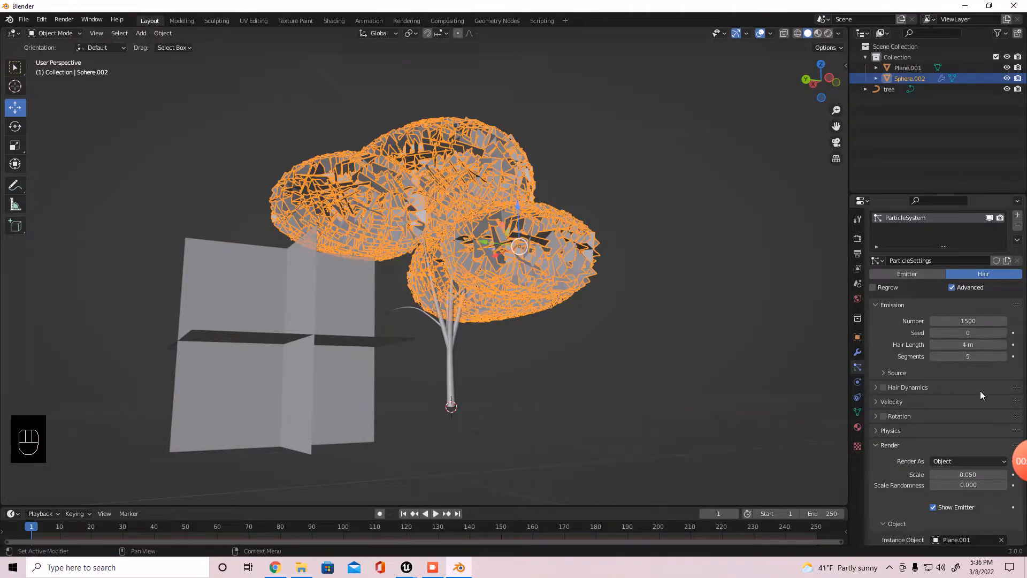
{"action": "scroll", "coordinate": [961, 454], "scroll_direction": "down", "scroll_amount": 1}
{"action": "middle_click_drag", "start_coordinate": [775, 419], "coordinate": [668, 395]}
{"action": "left_click", "coordinate": [666, 412]}
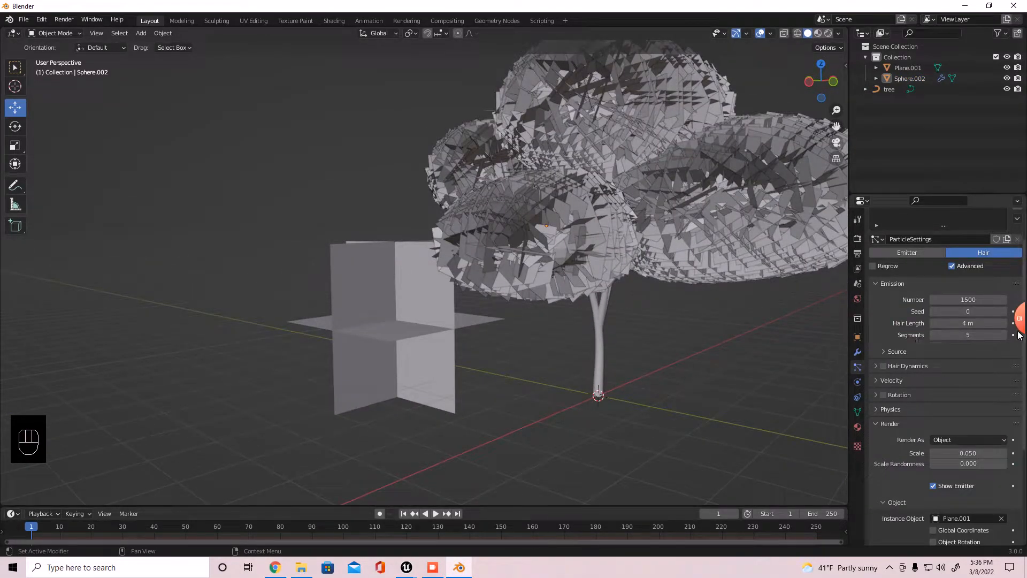
{"action": "mouse_move", "coordinate": [1026, 327]}
{"action": "middle_click_drag", "start_coordinate": [631, 357], "coordinate": [405, 337]}
{"action": "left_click", "coordinate": [404, 337]}
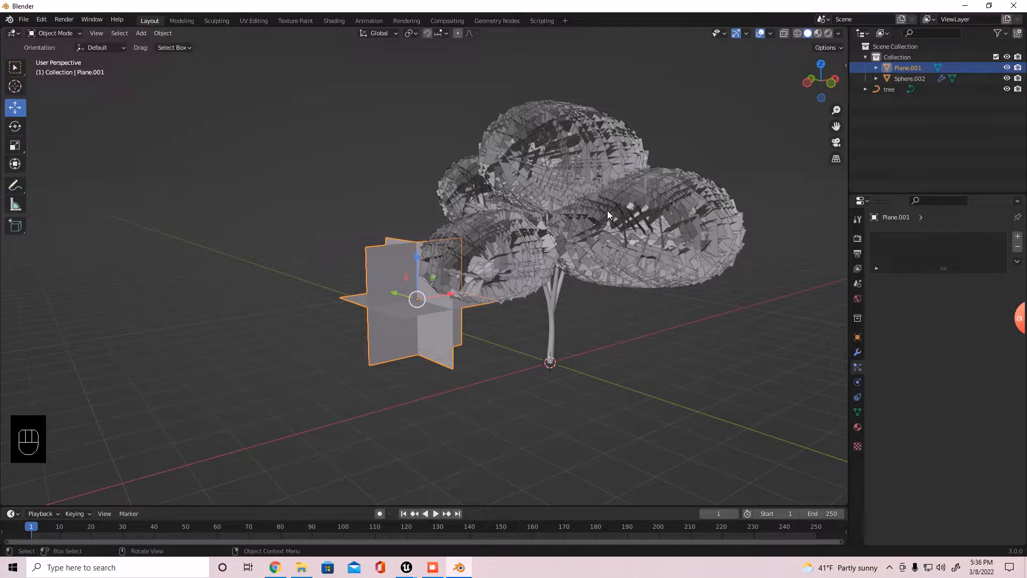
Convert the canopy's particle instances into real objects from its ParticleSystem modifier
{"action": "left_click", "coordinate": [629, 218]}
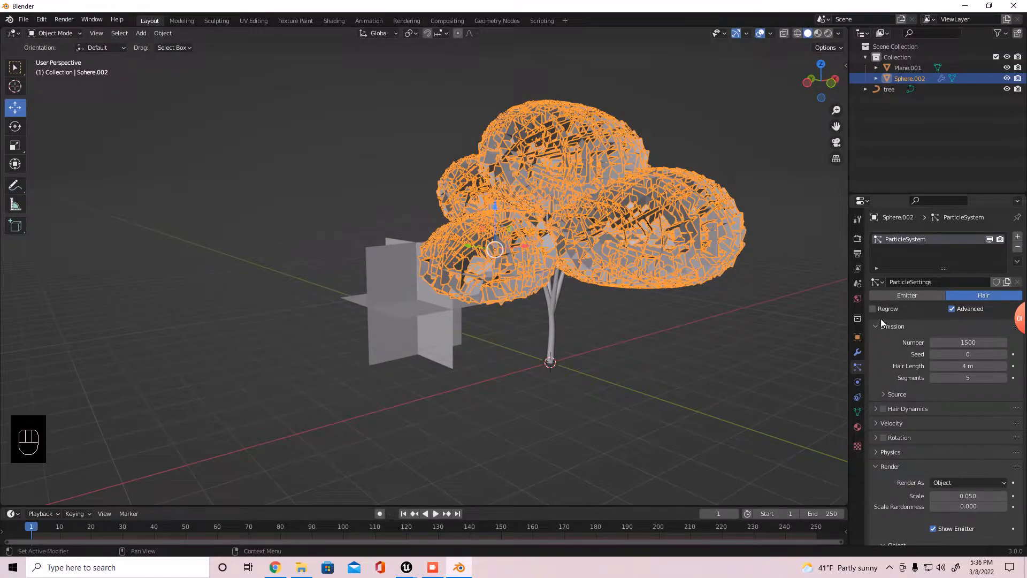
{"action": "left_click", "coordinate": [858, 353]}
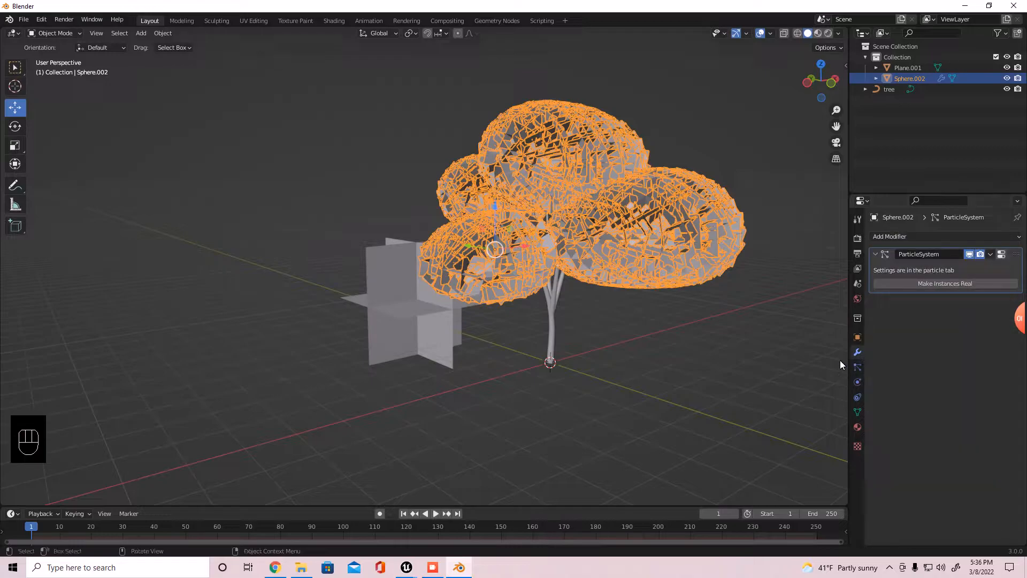
{"action": "left_click", "coordinate": [952, 285]}
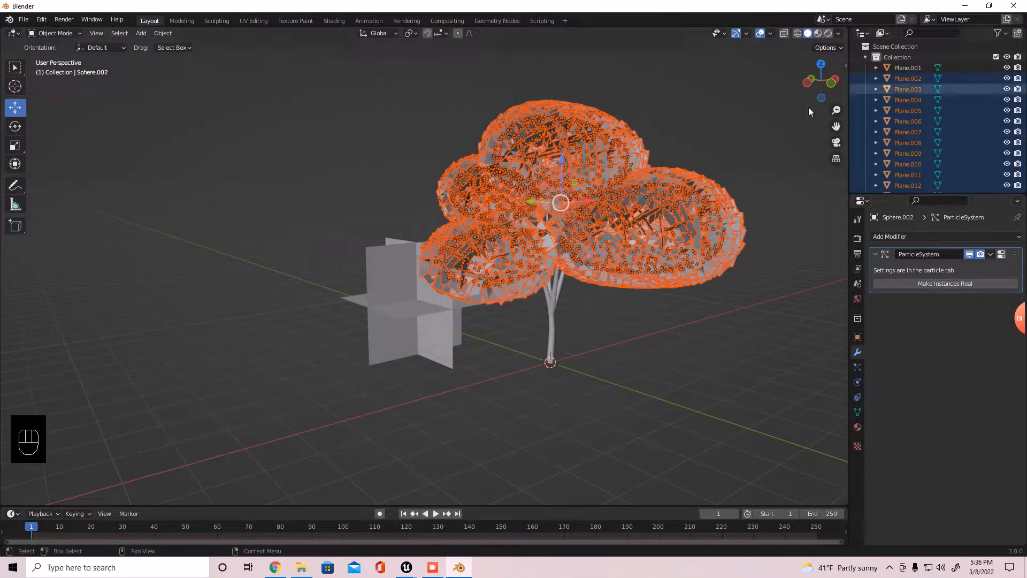
Separate the original canopy object carrying the particle system from the real leaf planes and delete it
{"action": "left_click", "coordinate": [641, 229]}
{"action": "left_click", "coordinate": [645, 239]}
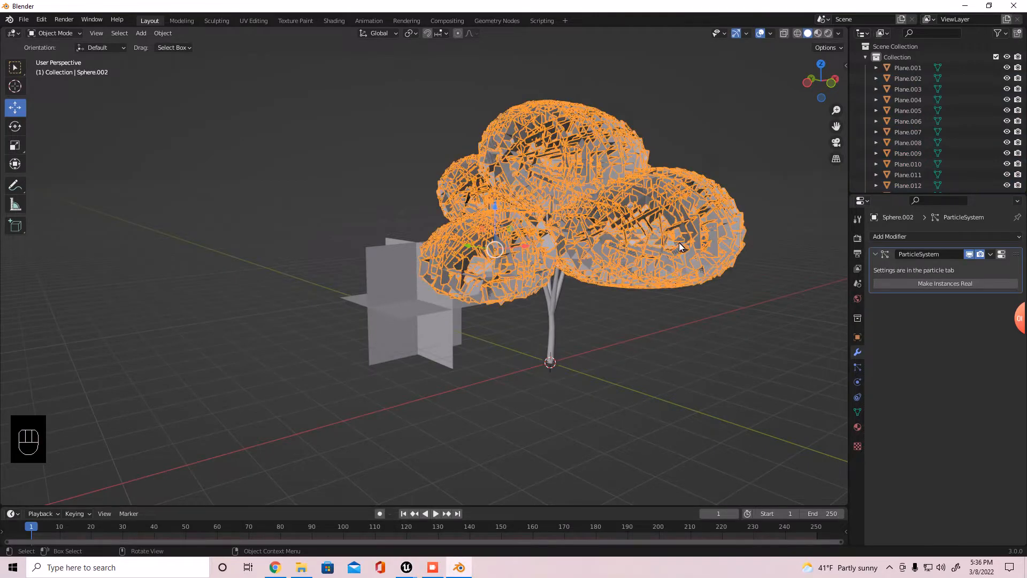
{"action": "left_click", "coordinate": [591, 218]}
{"action": "left_click", "coordinate": [631, 222]}
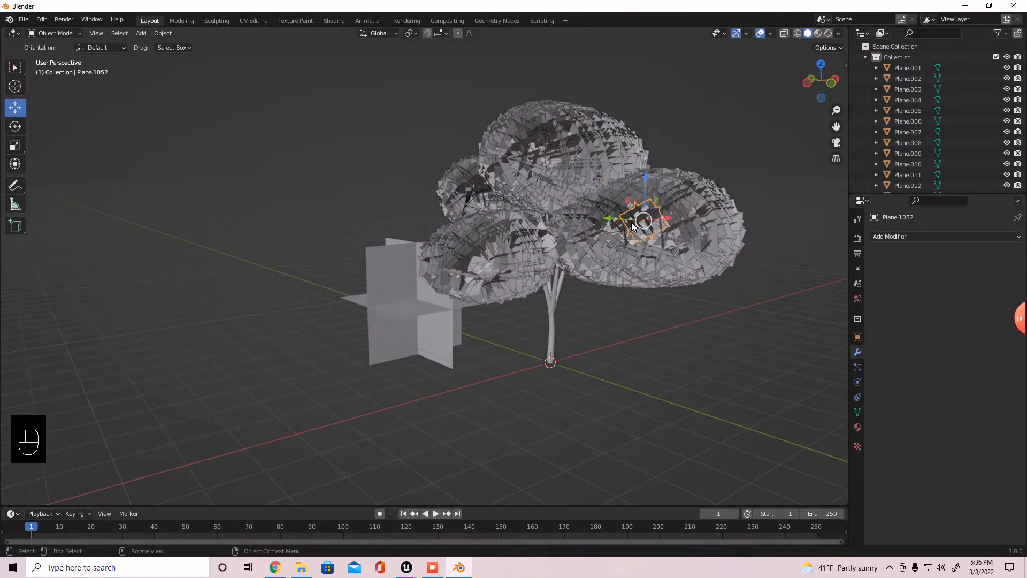
{"action": "left_click", "coordinate": [664, 248]}
{"action": "left_click_drag", "start_coordinate": [522, 246], "coordinate": [118, 293]}
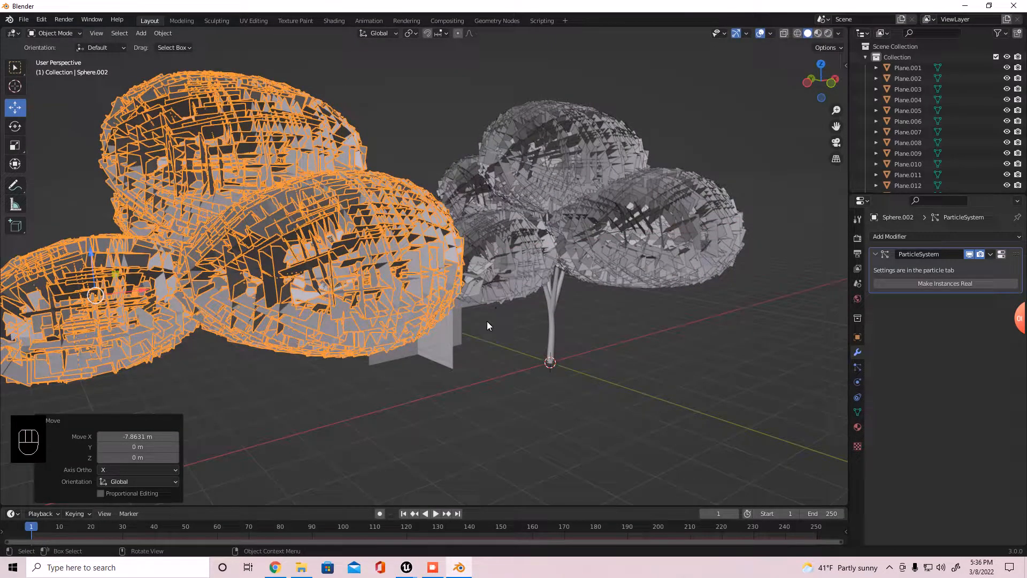
{"action": "key", "text": "x"}
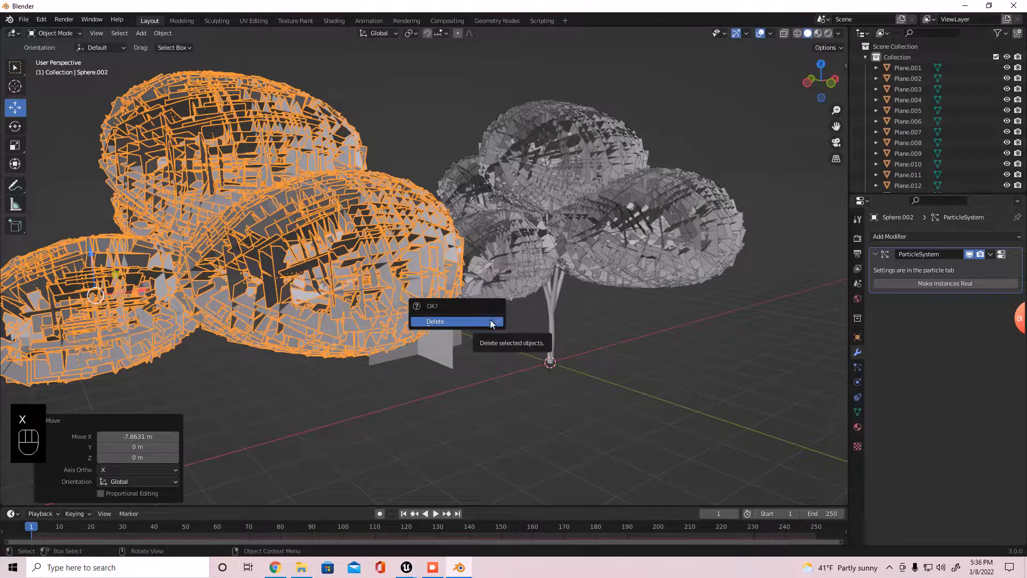
{"action": "left_click", "coordinate": [489, 321]}
Delete the original crossed-plane object standing beside the tree
{"action": "left_click", "coordinate": [595, 188]}
{"action": "left_click", "coordinate": [567, 168]}
{"action": "left_click", "coordinate": [537, 149]}
{"action": "left_click", "coordinate": [489, 233]}
{"action": "left_click", "coordinate": [636, 215]}
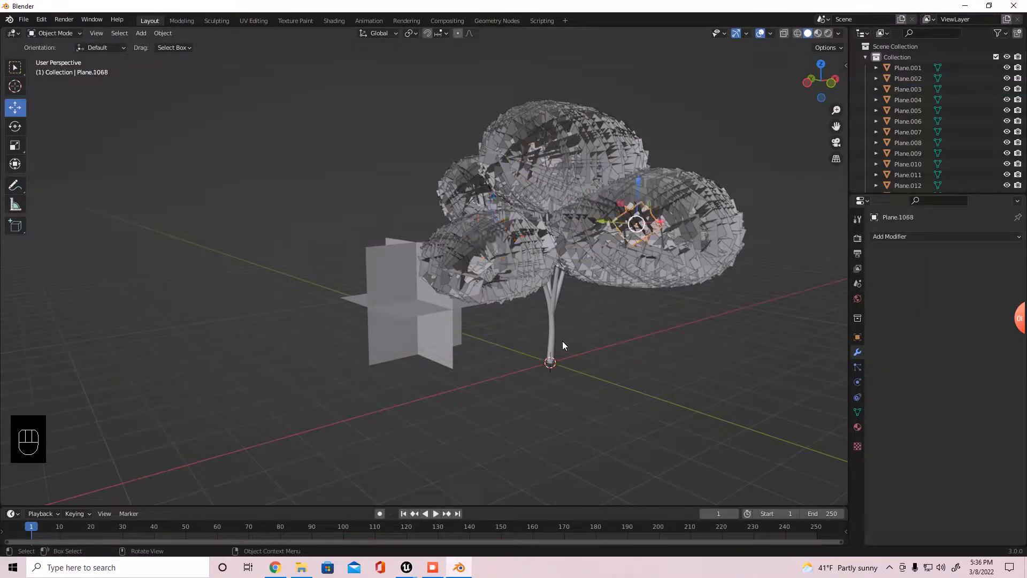
{"action": "left_click", "coordinate": [396, 335]}
{"action": "key", "text": "x"}
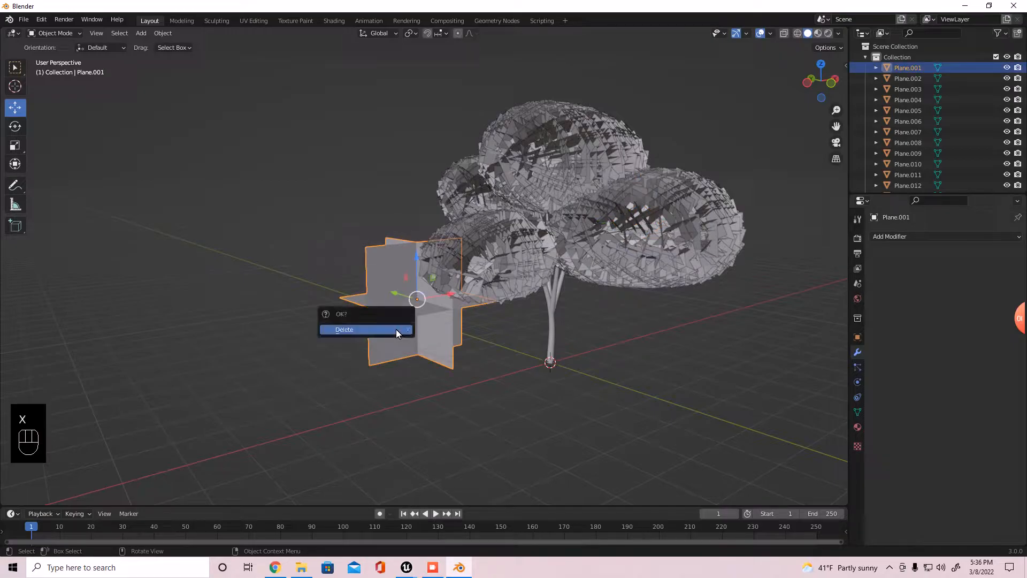
{"action": "left_click", "coordinate": [396, 329]}
Hide the tree trunk and branches so that only the leaf planes remain displayed
{"action": "scroll", "coordinate": [416, 326], "scroll_direction": "up", "scroll_amount": 2}
{"action": "middle_click_drag", "start_coordinate": [415, 327], "coordinate": [467, 326]}
{"action": "middle_click_drag", "start_coordinate": [562, 311], "coordinate": [409, 353], "text": "shift"}
{"action": "left_click", "coordinate": [517, 265]}
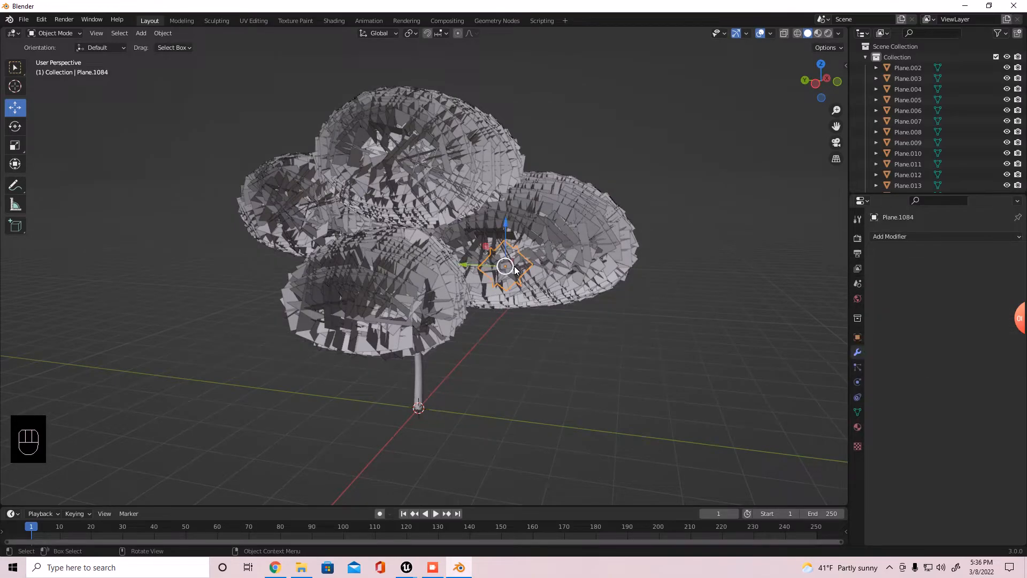
{"action": "middle_click_drag", "start_coordinate": [516, 260], "coordinate": [546, 240]}
{"action": "left_click", "coordinate": [546, 245]}
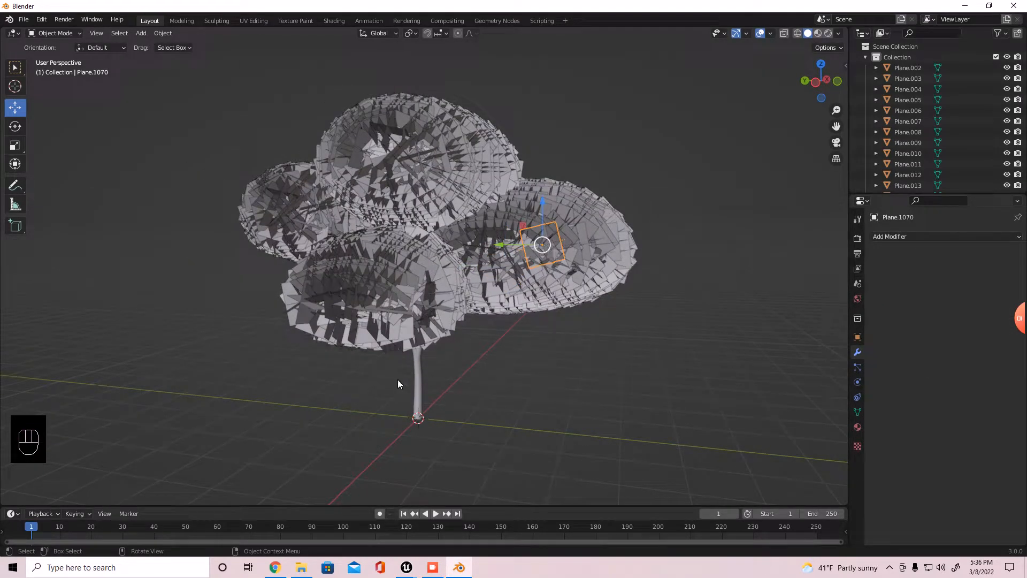
{"action": "left_click", "coordinate": [418, 388]}
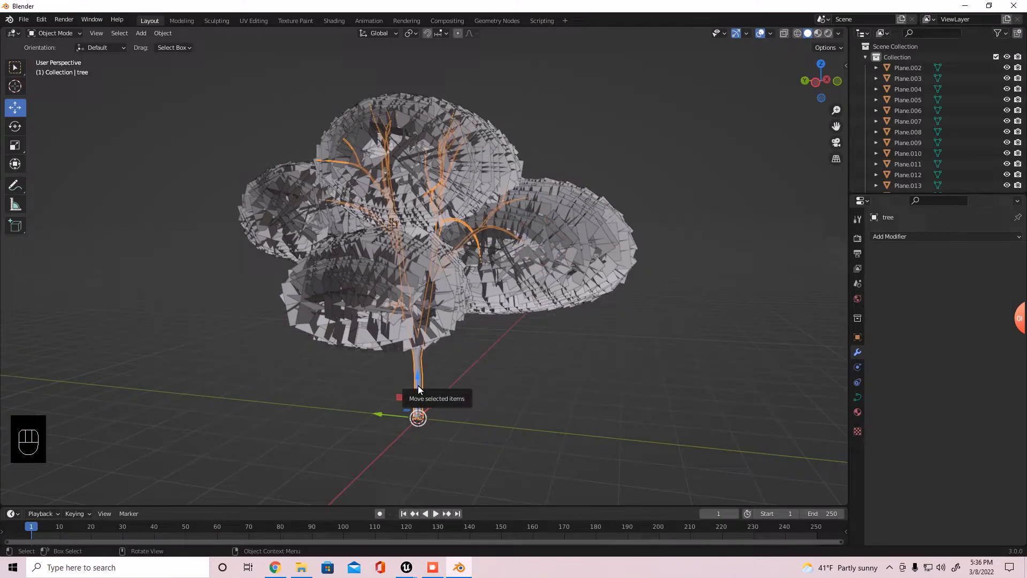
{"action": "key", "text": "h"}
Enable X-ray, select all the leaf planes and join them into one object, with one leaf plane as the active object
{"action": "scroll", "coordinate": [422, 382], "scroll_direction": "down", "scroll_amount": 1}
{"action": "middle_click_drag", "start_coordinate": [423, 382], "coordinate": [446, 387]}
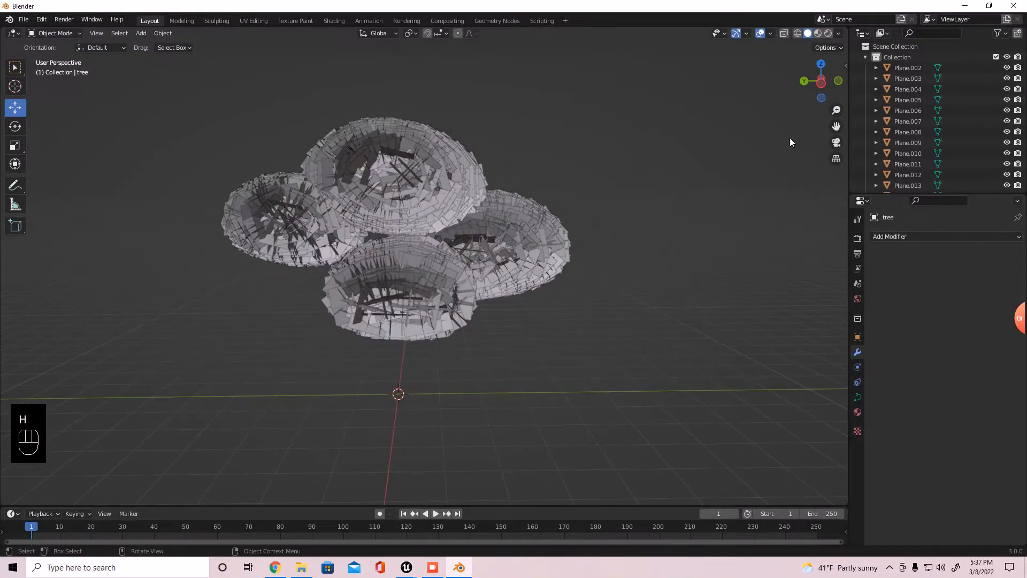
{"action": "left_click", "coordinate": [784, 34]}
{"action": "scroll", "coordinate": [655, 155], "scroll_direction": "down", "scroll_amount": 2}
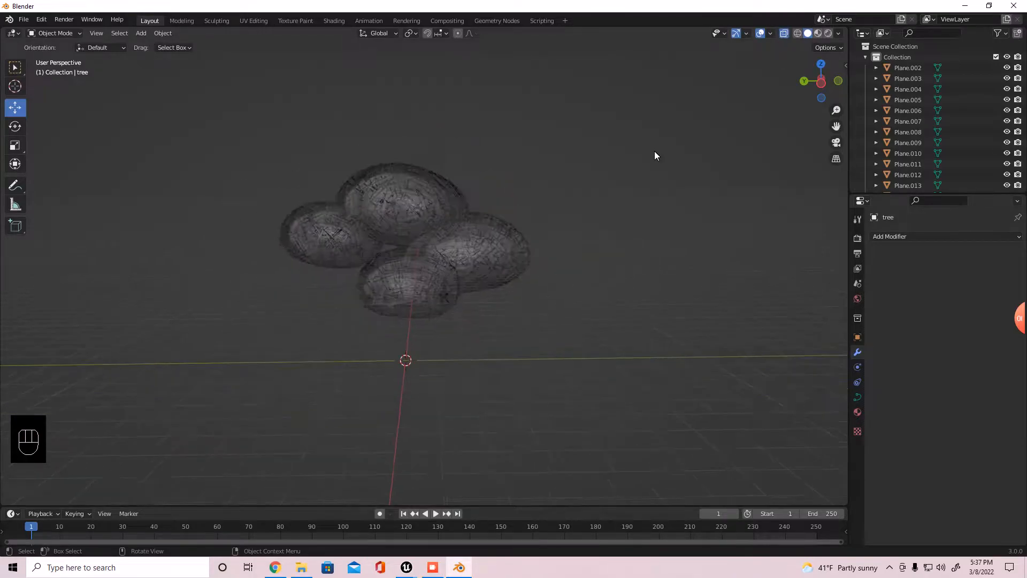
{"action": "left_click_drag", "start_coordinate": [196, 136], "coordinate": [613, 387]}
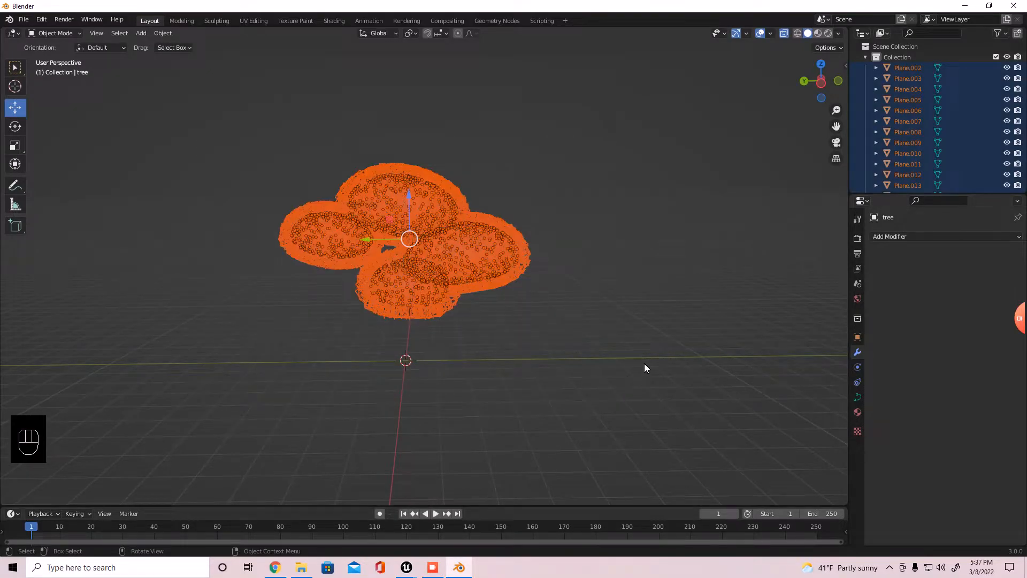
{"action": "key", "text": "ctrl+j"}
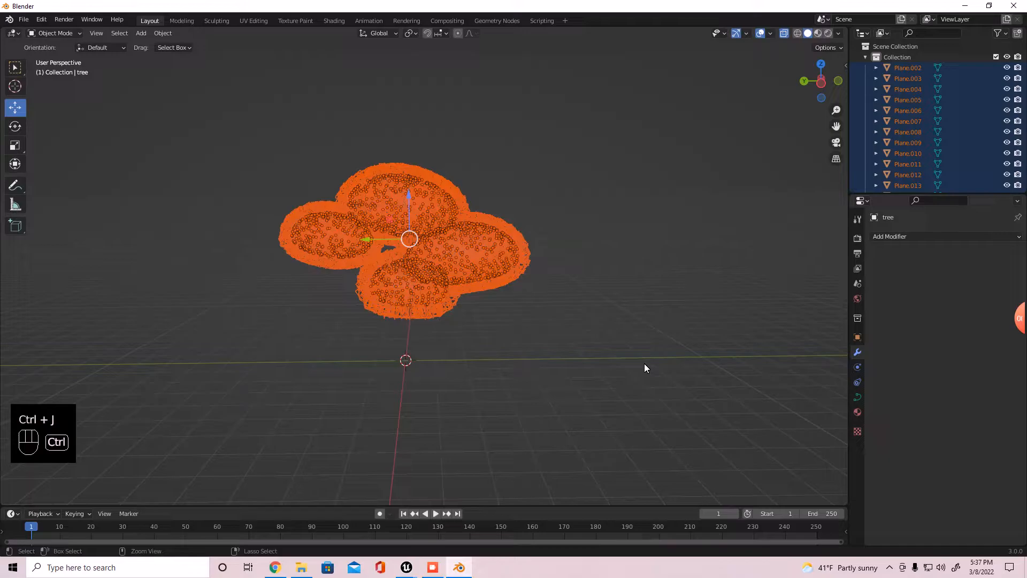
{"action": "left_click", "coordinate": [491, 262], "text": "shift"}
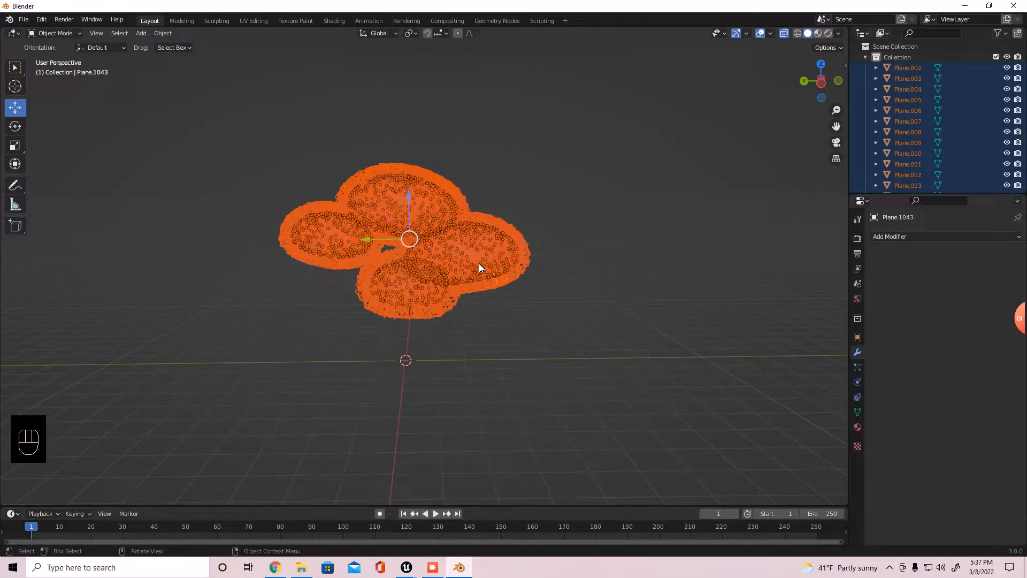
{"action": "key", "text": "ctrl+j"}
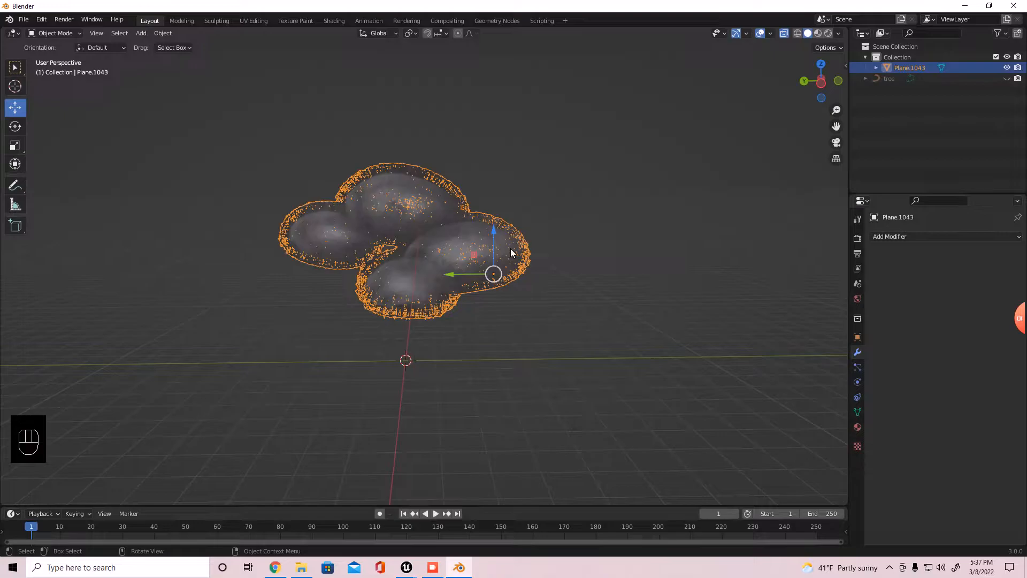
Unhide the tree trunk and switch X-ray display off
{"action": "left_click", "coordinate": [503, 325]}
{"action": "left_click", "coordinate": [426, 258]}
{"action": "key", "text": "alt"}
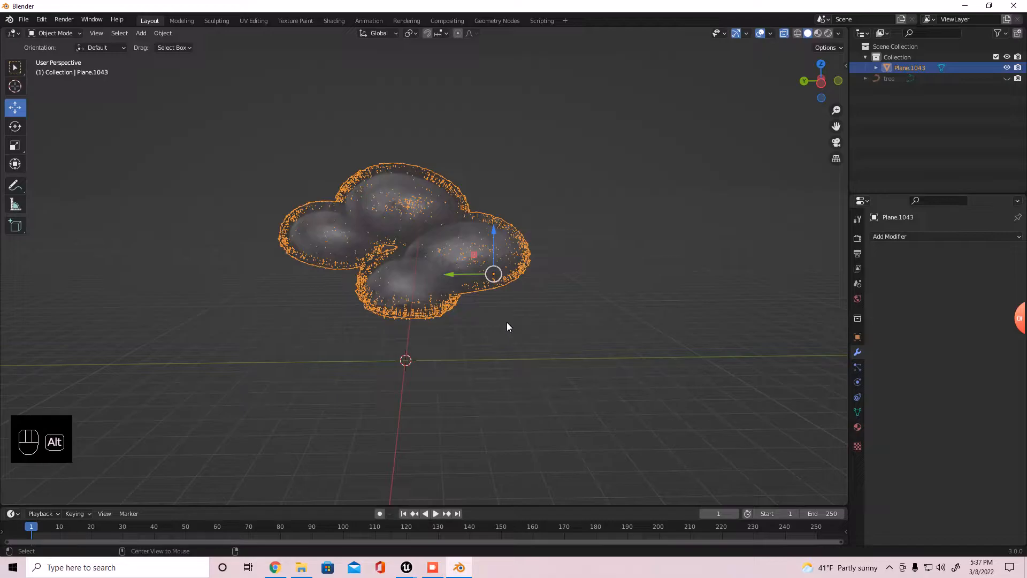
{"action": "key", "text": "alt+h"}
{"action": "left_click", "coordinate": [504, 327]}
{"action": "scroll", "coordinate": [369, 381], "scroll_direction": "up", "scroll_amount": 1}
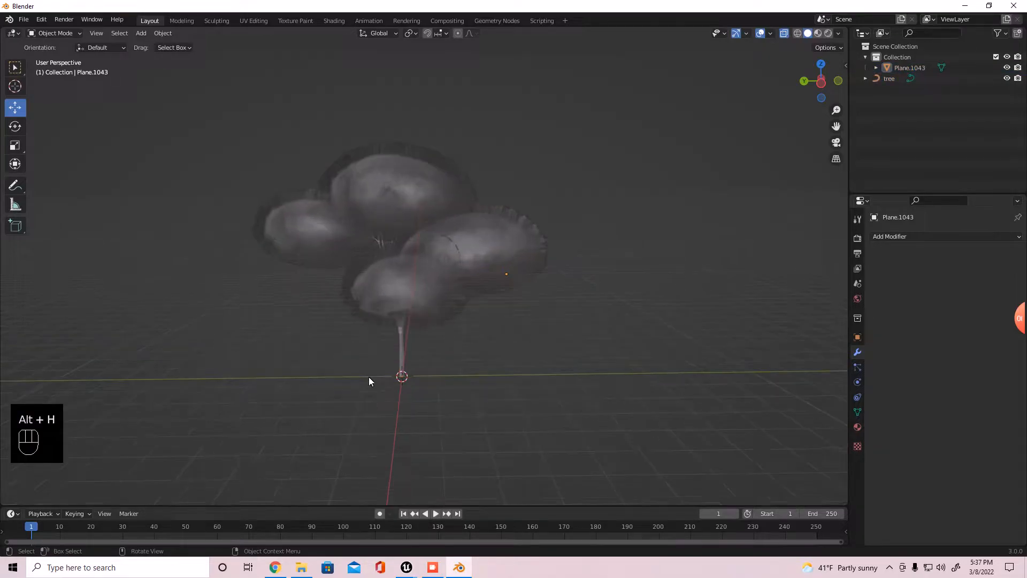
{"action": "left_click", "coordinate": [786, 33]}
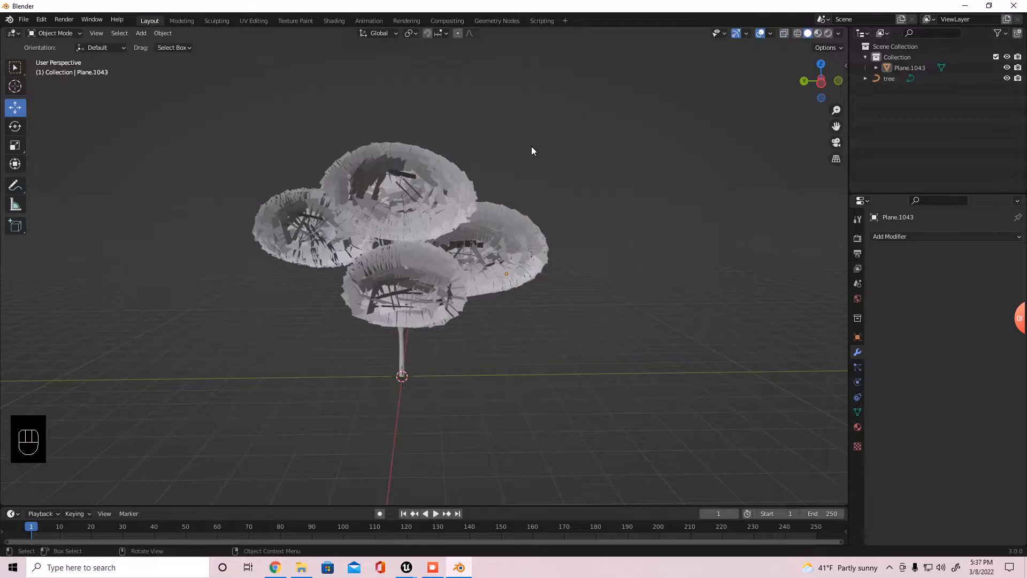
Undo the trunk unhiding and the foliage join to get back the separate leaf planes
{"action": "scroll", "coordinate": [482, 213], "scroll_direction": "up", "scroll_amount": 2}
{"action": "middle_click_drag", "start_coordinate": [427, 296], "coordinate": [377, 282]}
{"action": "left_click", "coordinate": [377, 282]}
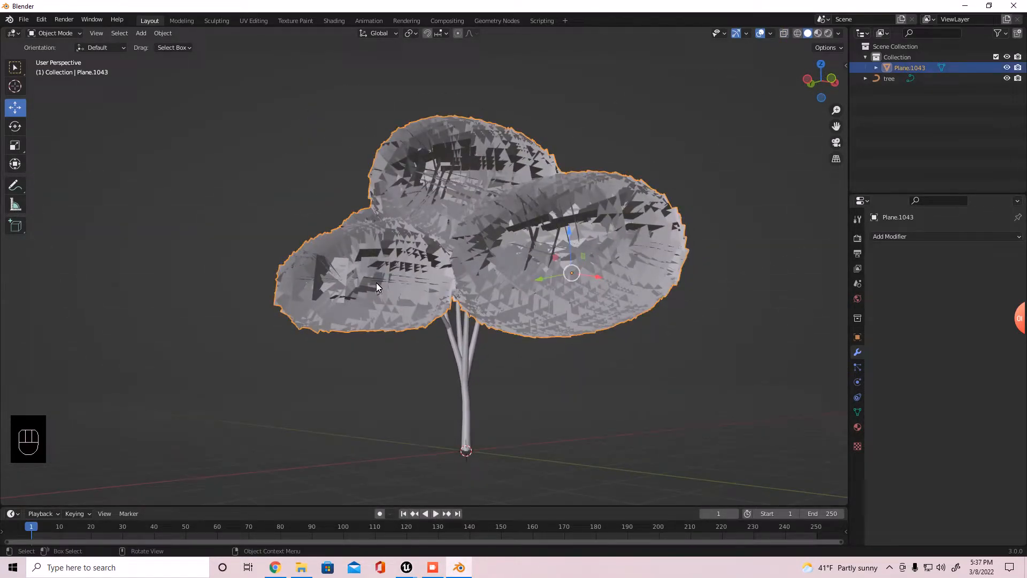
{"action": "middle_click_drag", "start_coordinate": [396, 338], "coordinate": [463, 329]}
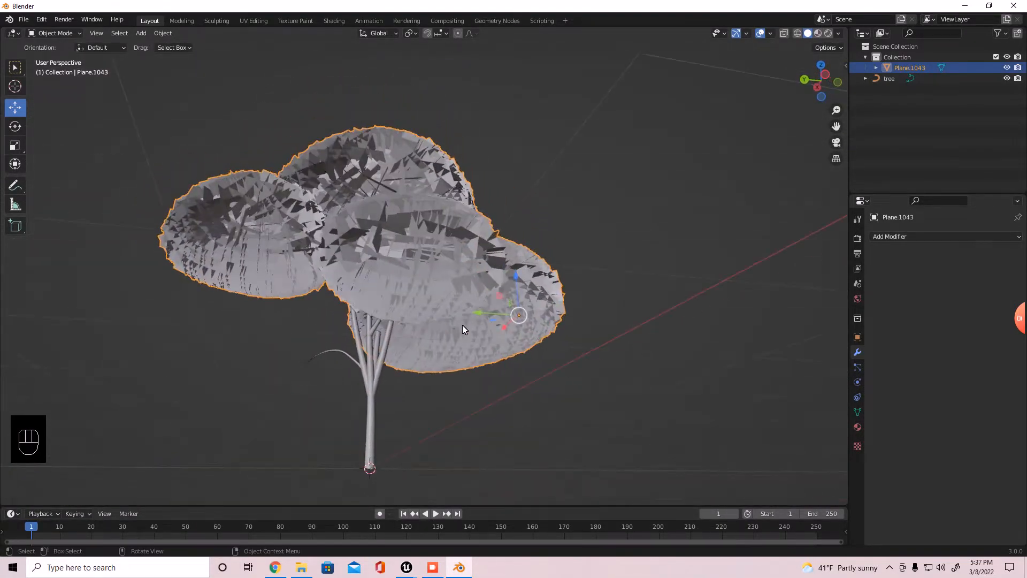
{"action": "key", "text": "ctrl+z"}
{"action": "key", "text": "ctrl+z"}
{"action": "key", "text": "ctrl+z"}
{"action": "key", "text": "ctrl+z"}
{"action": "key", "text": "ctrl+z"}
{"action": "key", "text": "ctrl+z"}
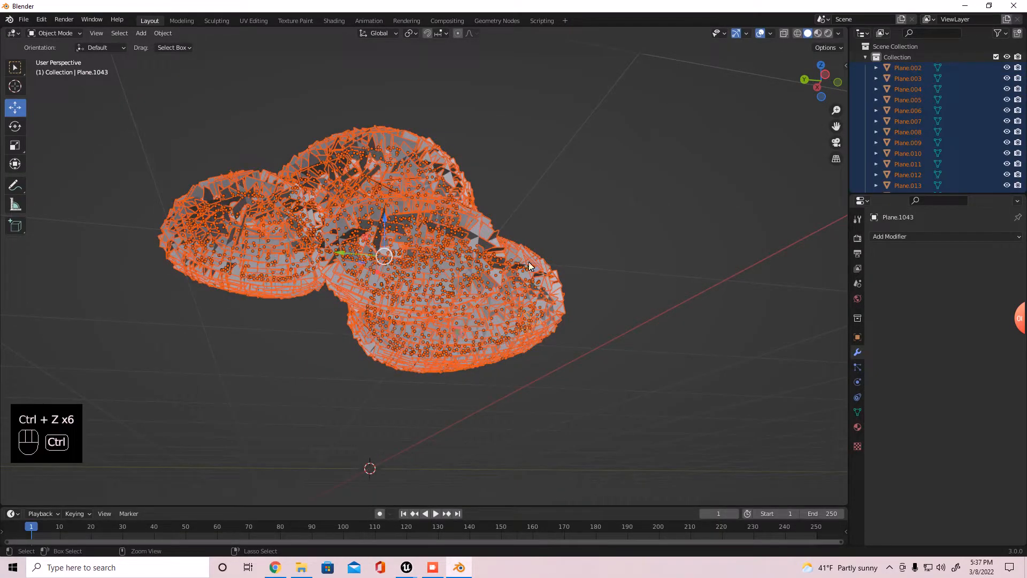
Enable X-ray display and select all the separate leaf planes of the foliage
{"action": "left_click", "coordinate": [521, 229]}
{"action": "middle_click_drag", "start_coordinate": [550, 339], "coordinate": [491, 295]}
{"action": "scroll", "coordinate": [489, 291], "scroll_direction": "down", "scroll_amount": 2}
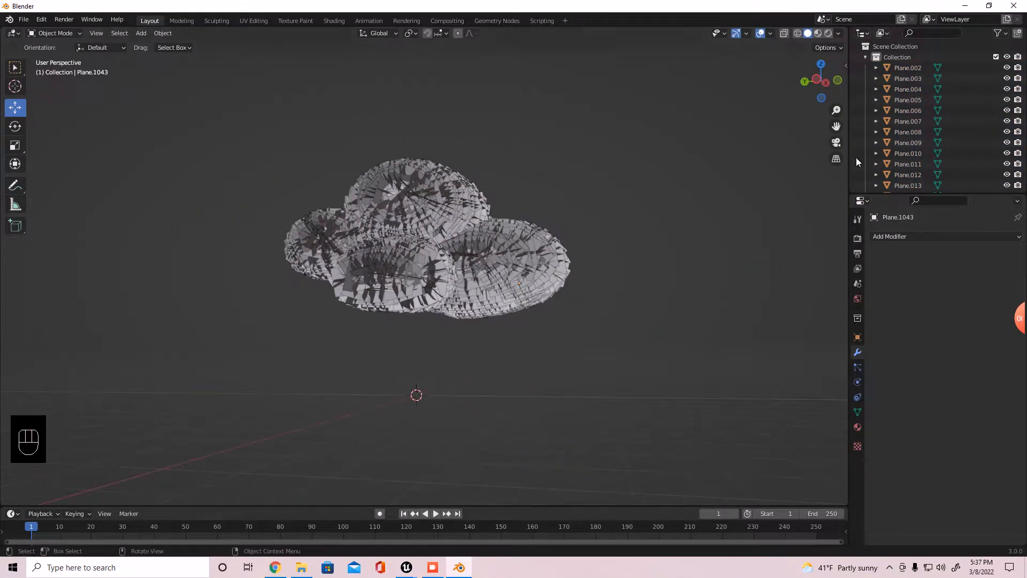
{"action": "left_click", "coordinate": [784, 34]}
{"action": "left_click_drag", "start_coordinate": [163, 162], "coordinate": [708, 403]}
{"action": "left_click", "coordinate": [251, 133]}
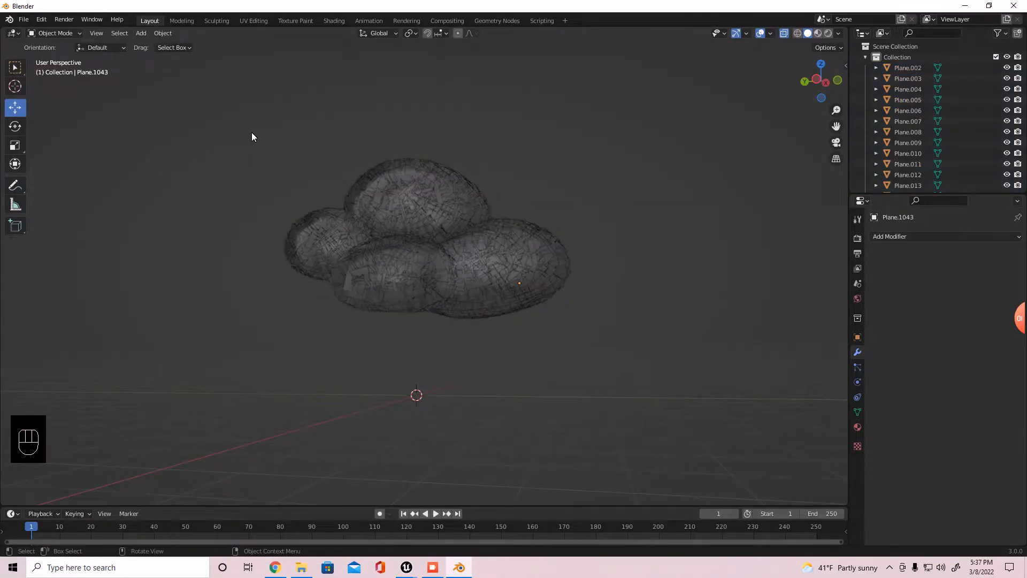
{"action": "left_click_drag", "start_coordinate": [172, 124], "coordinate": [674, 384]}
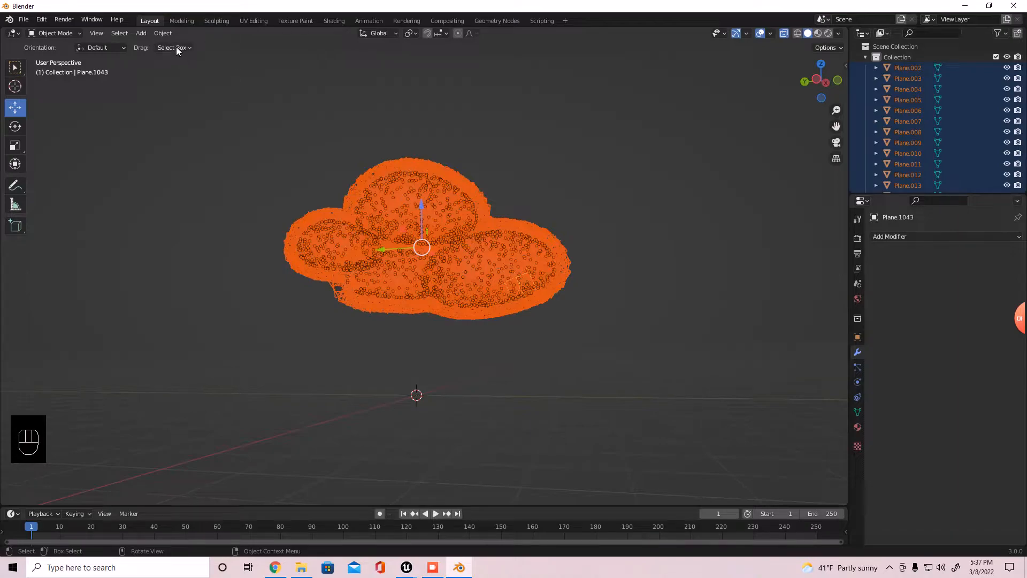
Randomize only the rotation of the selected leaf planes with Randomize Transform, using X 13°, Y 86° and Z 133°, without location or scale
{"action": "left_click", "coordinate": [162, 34]}
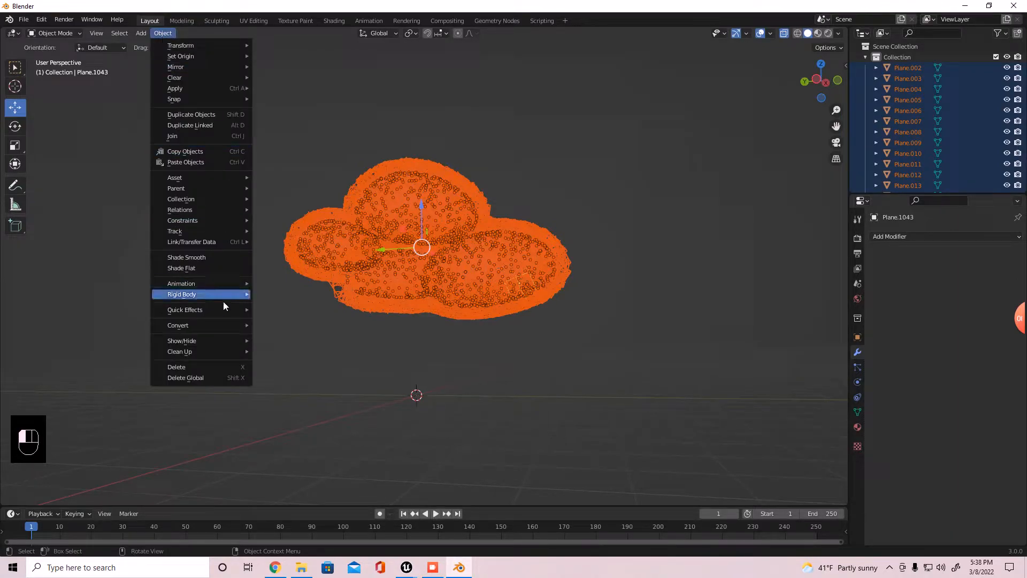
{"action": "mouse_move", "coordinate": [225, 45]}
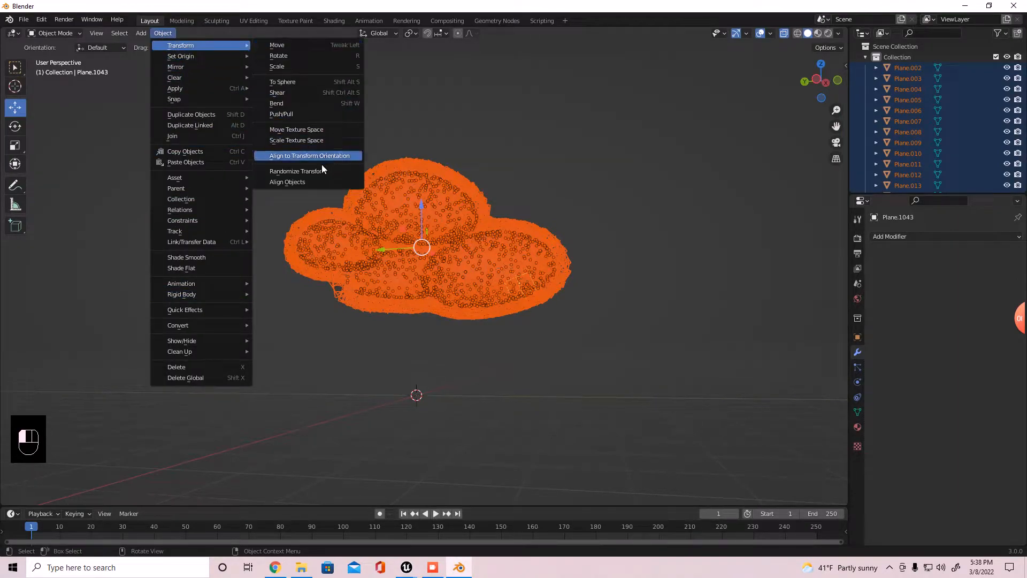
{"action": "left_click", "coordinate": [300, 171]}
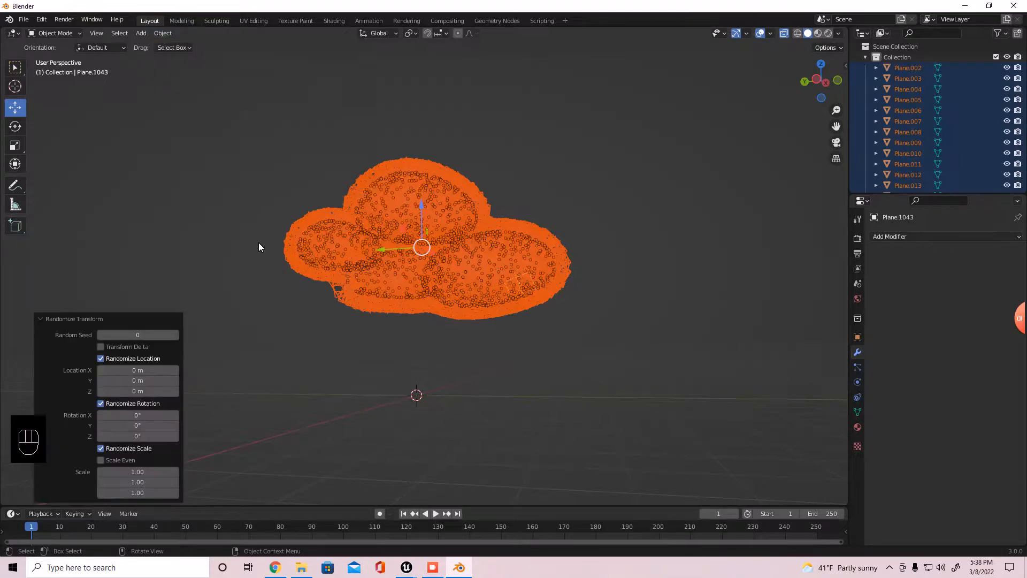
{"action": "left_click", "coordinate": [101, 448]}
{"action": "left_click", "coordinate": [100, 359]}
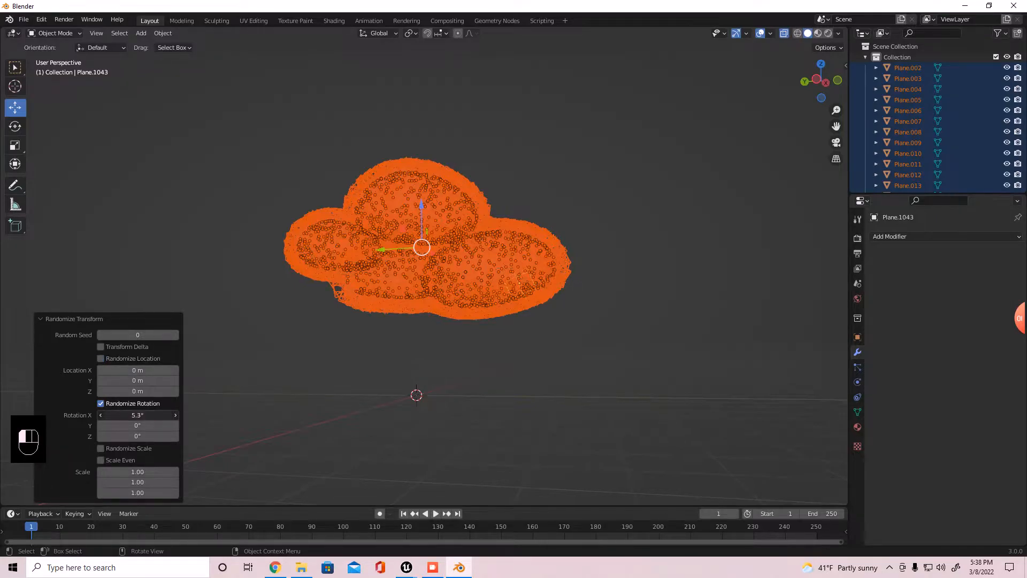
{"action": "left_click_drag", "start_coordinate": [138, 415], "coordinate": [223, 348]}
{"action": "scroll", "coordinate": [364, 343], "scroll_direction": "up", "scroll_amount": 6}
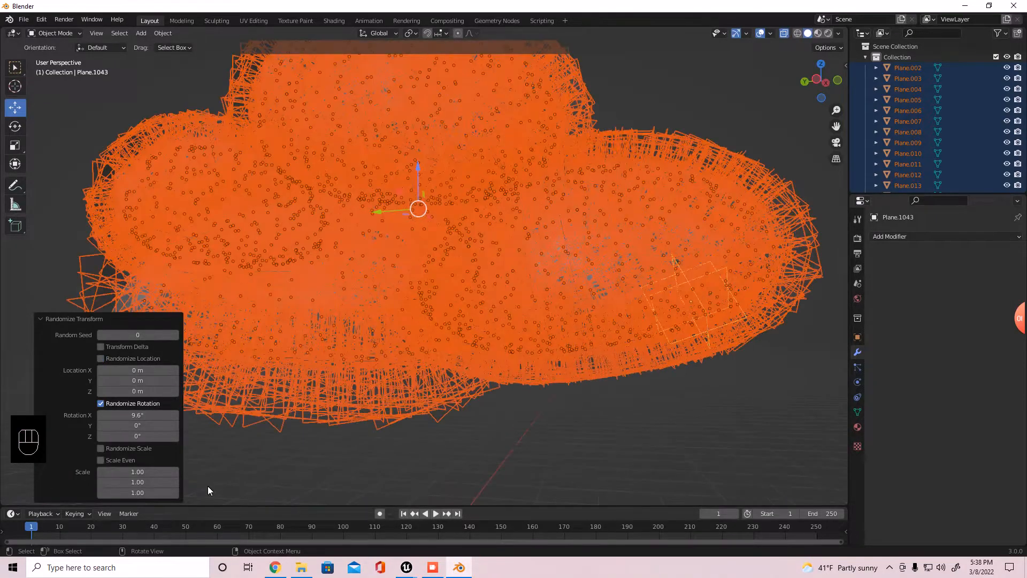
{"action": "left_click_drag", "start_coordinate": [138, 416], "coordinate": [201, 426]}
{"action": "left_click_drag", "start_coordinate": [138, 436], "coordinate": [240, 435]}
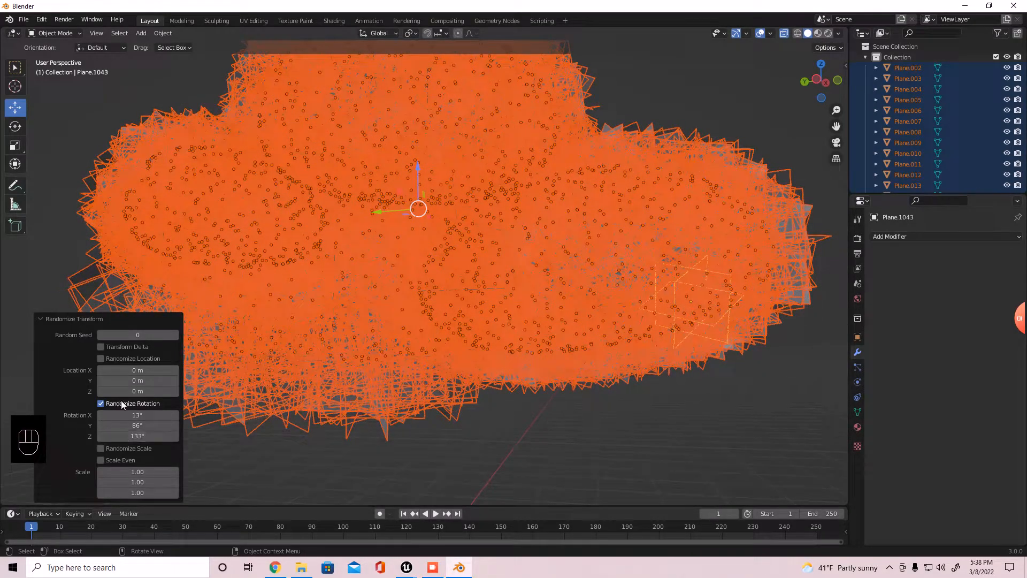
Deselect the leaf planes, switch X-ray display off and examine the randomized foliage from several sides
{"action": "left_click", "coordinate": [261, 463]}
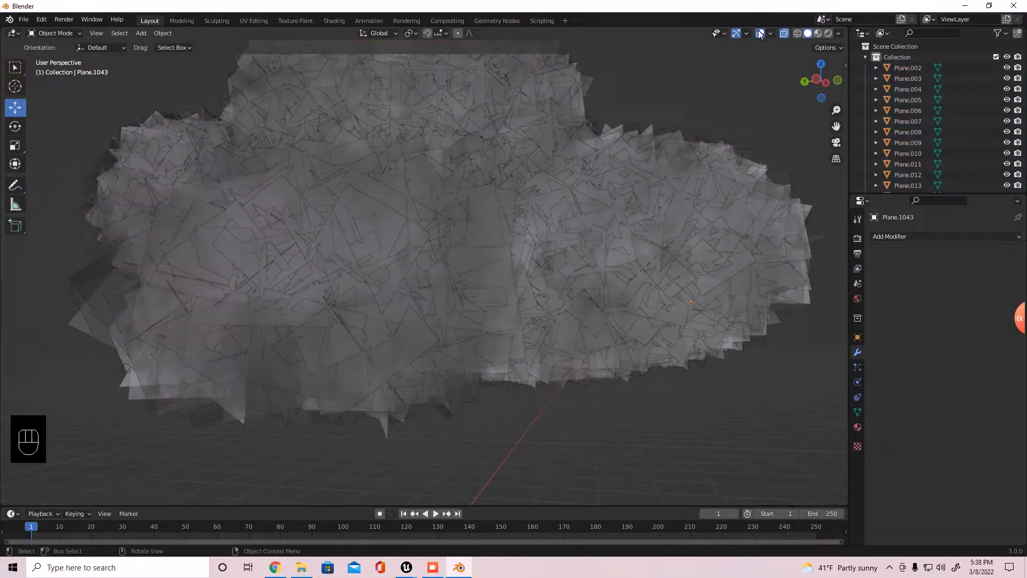
{"action": "left_click", "coordinate": [784, 33]}
{"action": "scroll", "coordinate": [448, 240], "scroll_direction": "down", "scroll_amount": 3}
{"action": "middle_click_drag", "start_coordinate": [460, 253], "coordinate": [487, 249]}
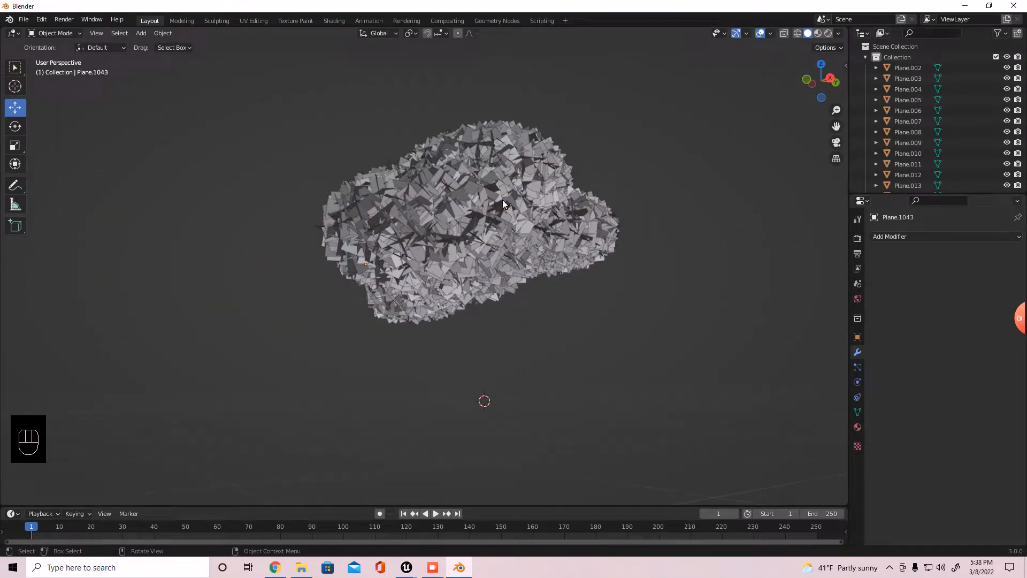
{"action": "middle_click_drag", "start_coordinate": [435, 224], "coordinate": [535, 177]}
Select all the leaf planes in X-ray display and join them into one object, with one leaf plane as the active object
{"action": "left_click", "coordinate": [785, 33]}
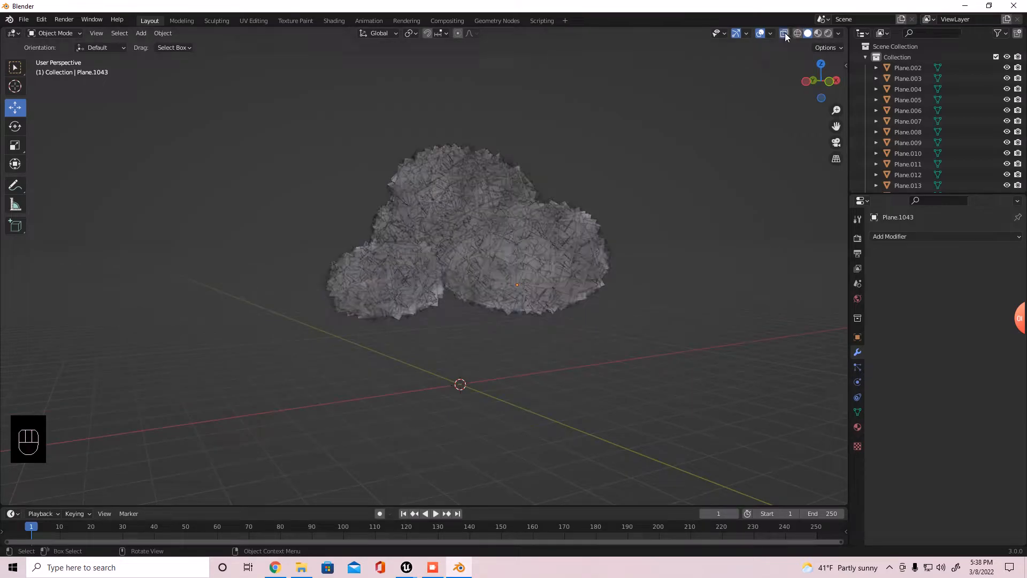
{"action": "left_click_drag", "start_coordinate": [155, 132], "coordinate": [687, 379]}
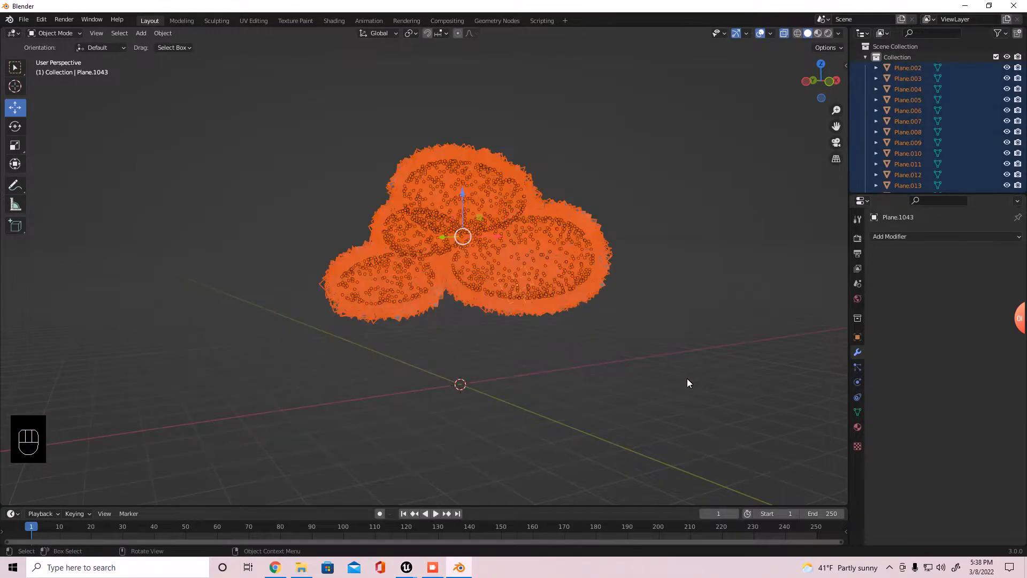
{"action": "key", "text": "ctrl"}
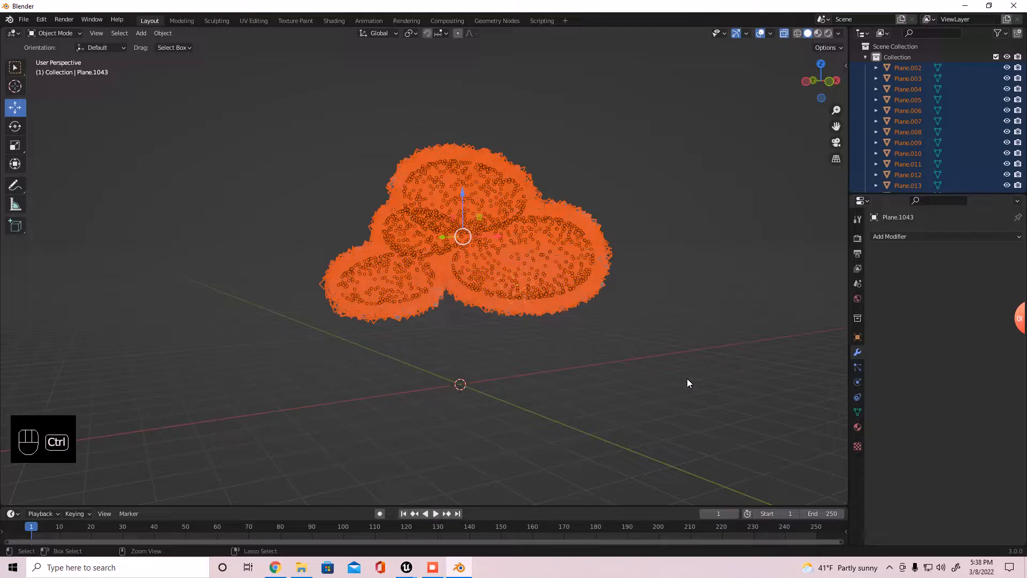
{"action": "right_click", "coordinate": [577, 263], "text": "shift"}
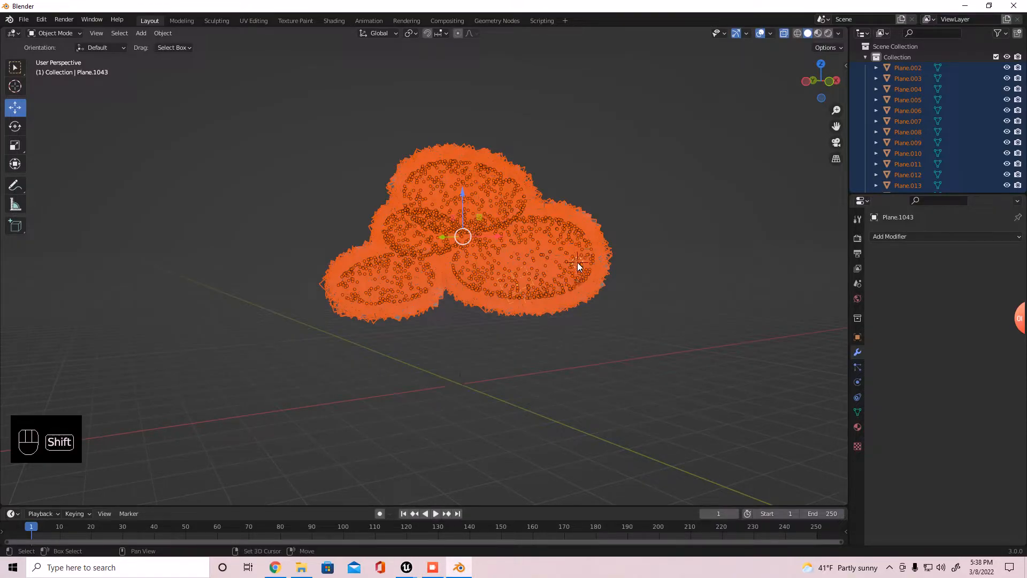
{"action": "left_click", "coordinate": [545, 283], "text": "shift"}
{"action": "left_click", "coordinate": [532, 297], "text": "shift"}
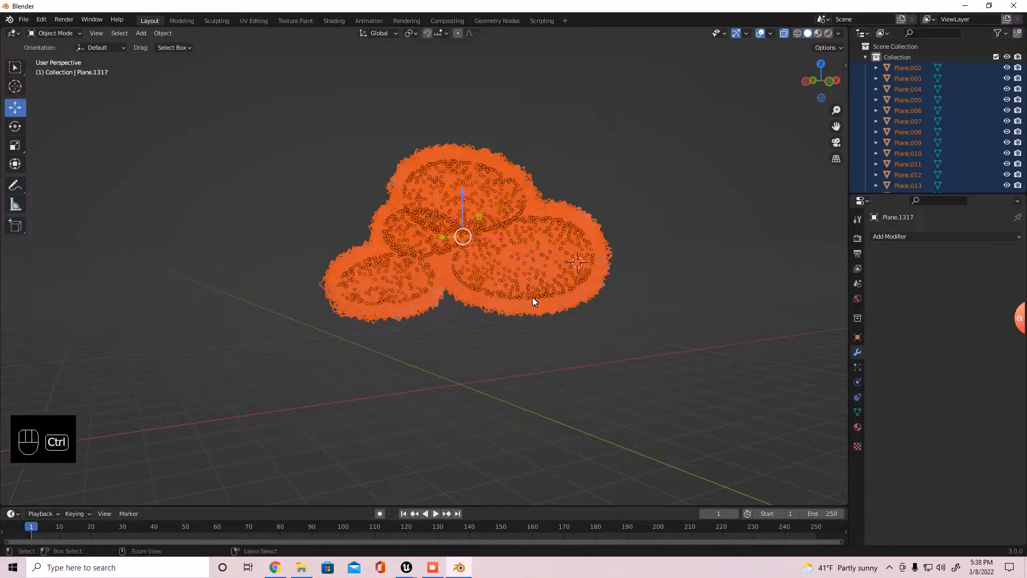
{"action": "key", "text": "ctrl+j"}
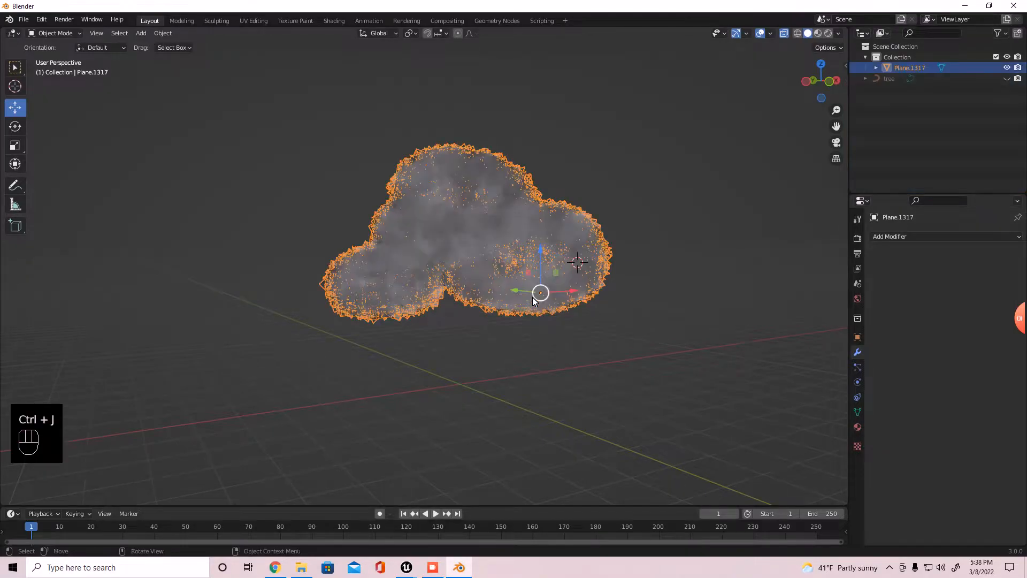
{"action": "left_click", "coordinate": [480, 358]}
{"action": "middle_click_drag", "start_coordinate": [479, 358], "coordinate": [465, 352]}
{"action": "left_click", "coordinate": [488, 271]}
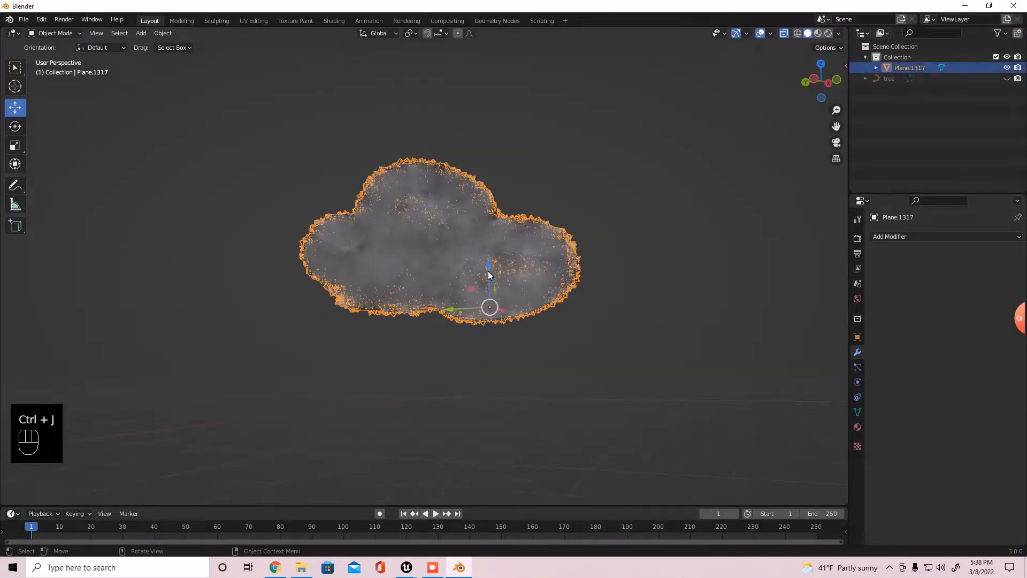
{"action": "left_click_drag", "start_coordinate": [452, 308], "coordinate": [339, 357]}
{"action": "right_click", "coordinate": [340, 357]}
{"action": "scroll", "coordinate": [455, 372], "scroll_direction": "down", "scroll_amount": 2}
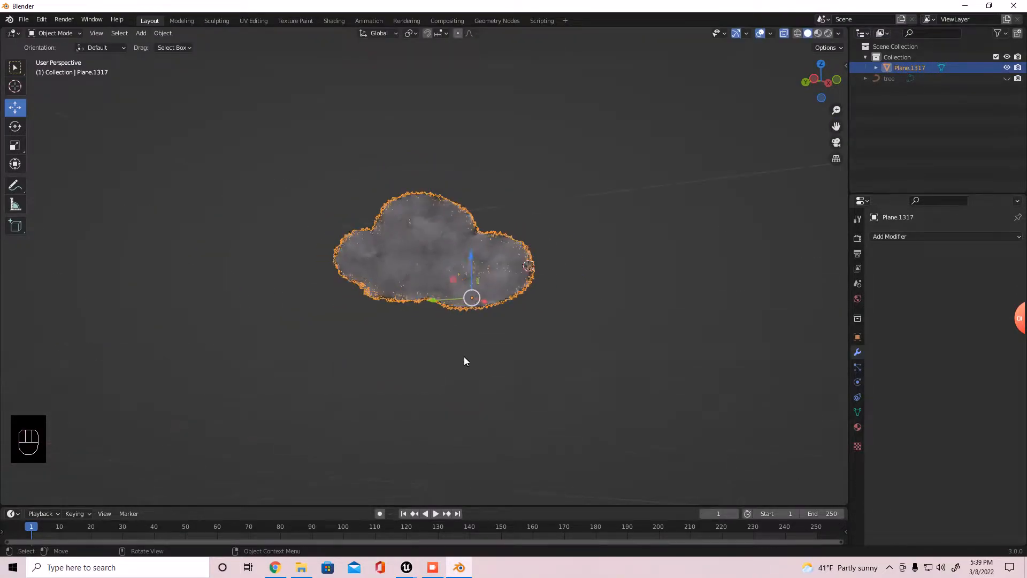
Unhide the tree trunk and branches beneath the joined foliage and return to display without X-ray
{"action": "key", "text": "alt+h"}
{"action": "left_click", "coordinate": [508, 350]}
{"action": "middle_click_drag", "start_coordinate": [500, 351], "coordinate": [545, 301]}
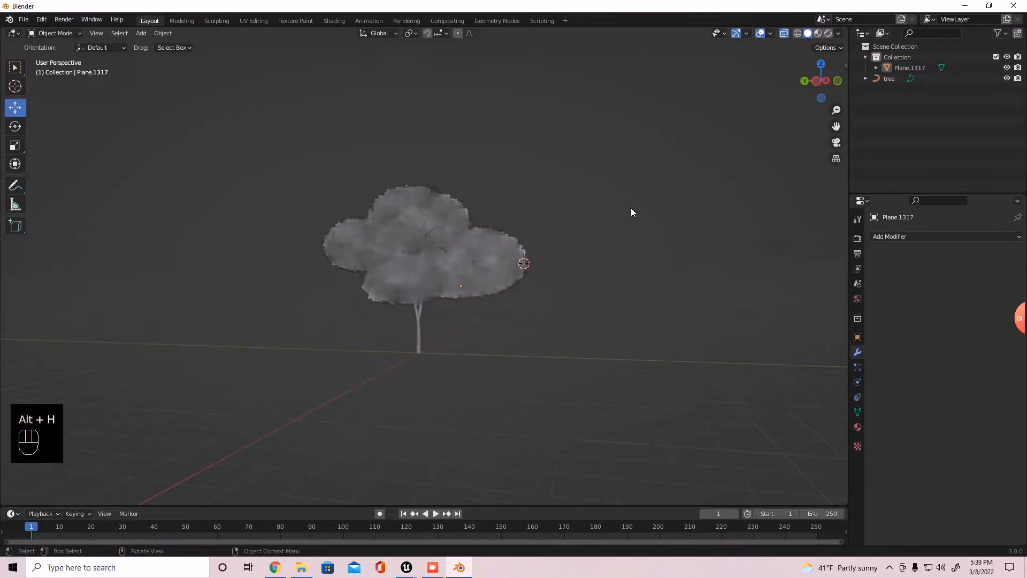
{"action": "left_click", "coordinate": [784, 34]}
{"action": "scroll", "coordinate": [508, 255], "scroll_direction": "up", "scroll_amount": 5}
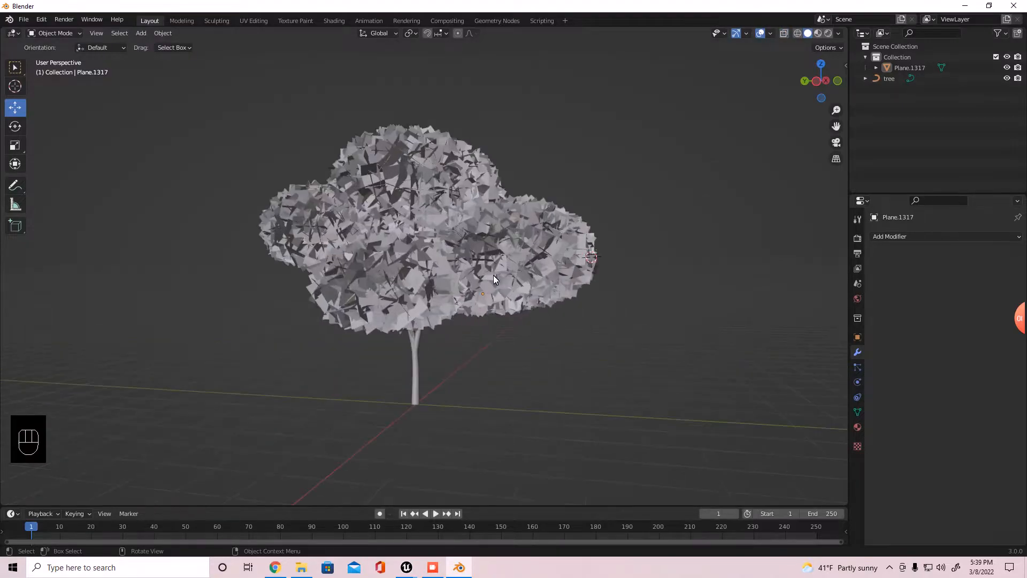
{"action": "middle_click_drag", "start_coordinate": [303, 446], "coordinate": [512, 334]}
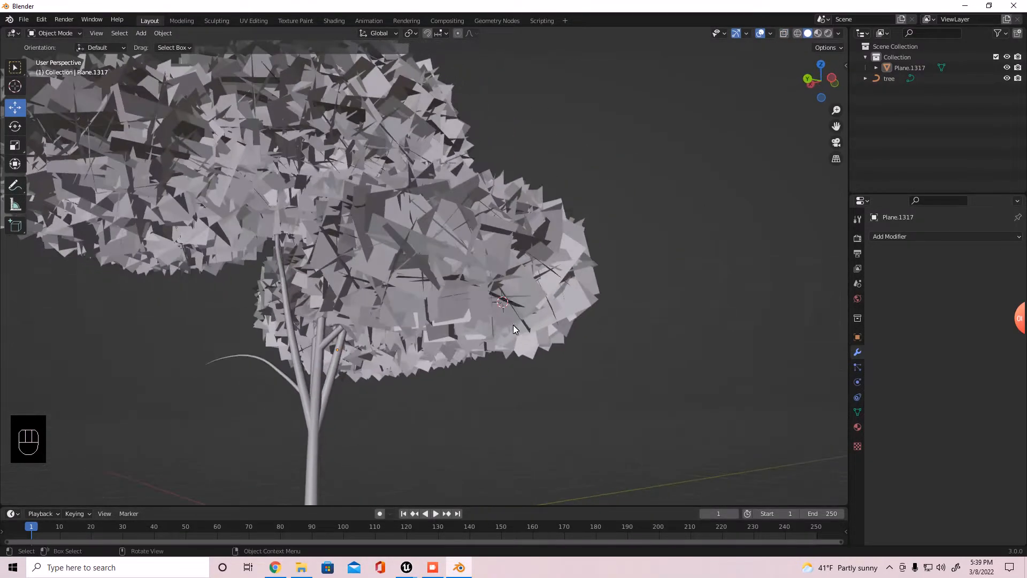
Add a new material named Leaves to the joined foliage object
{"action": "left_click", "coordinate": [488, 302]}
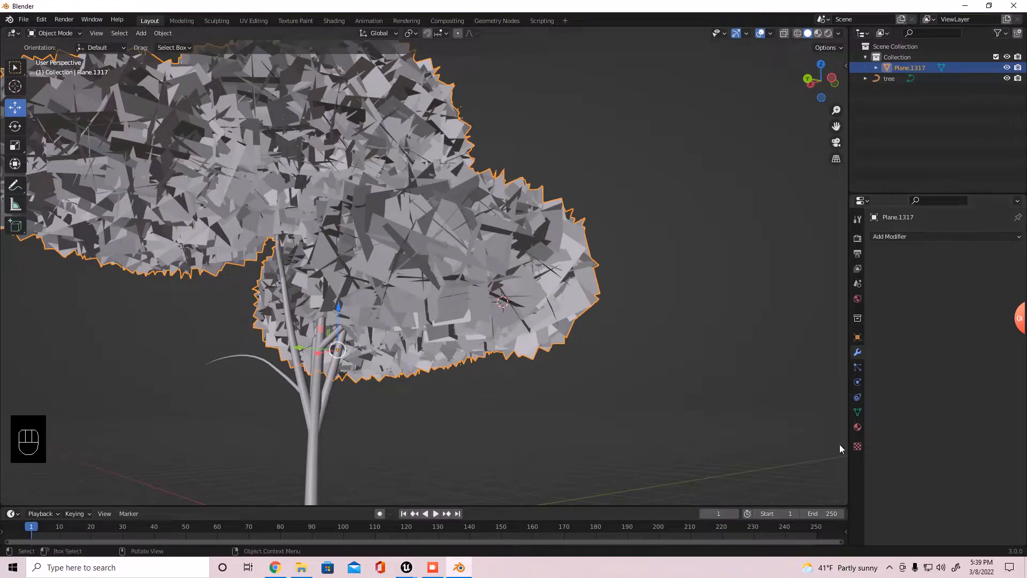
{"action": "left_click", "coordinate": [858, 446]}
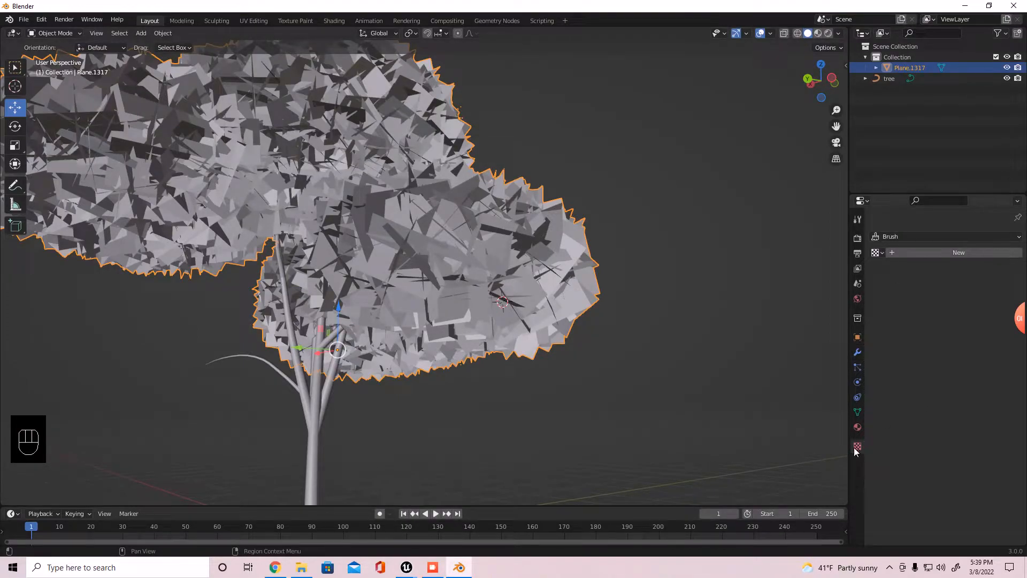
{"action": "left_click", "coordinate": [857, 428]}
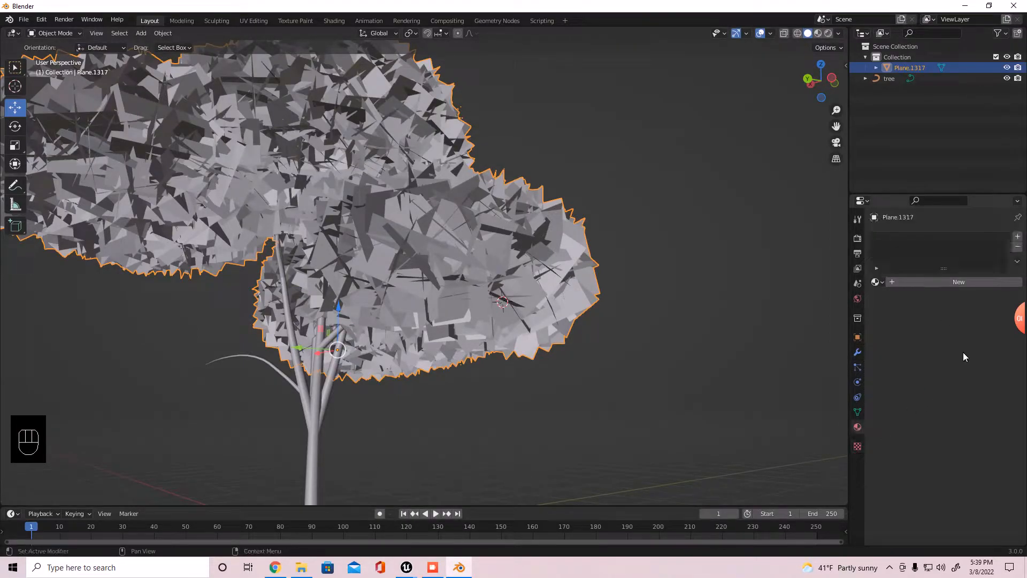
{"action": "left_click", "coordinate": [930, 280]}
{"action": "left_click", "coordinate": [936, 284]}
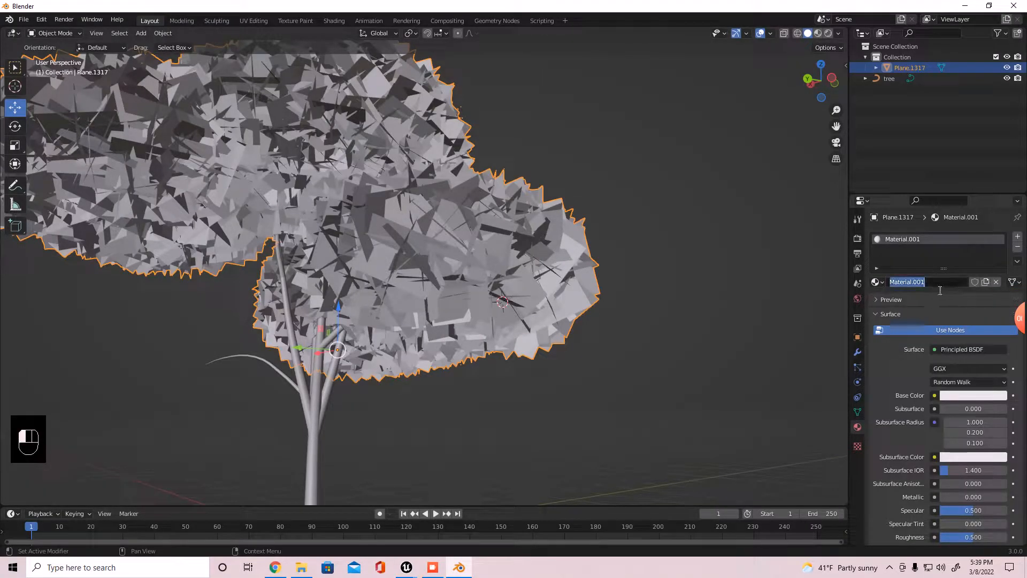
{"action": "type", "text": "Leaves"}
{"action": "key", "text": "Return"}
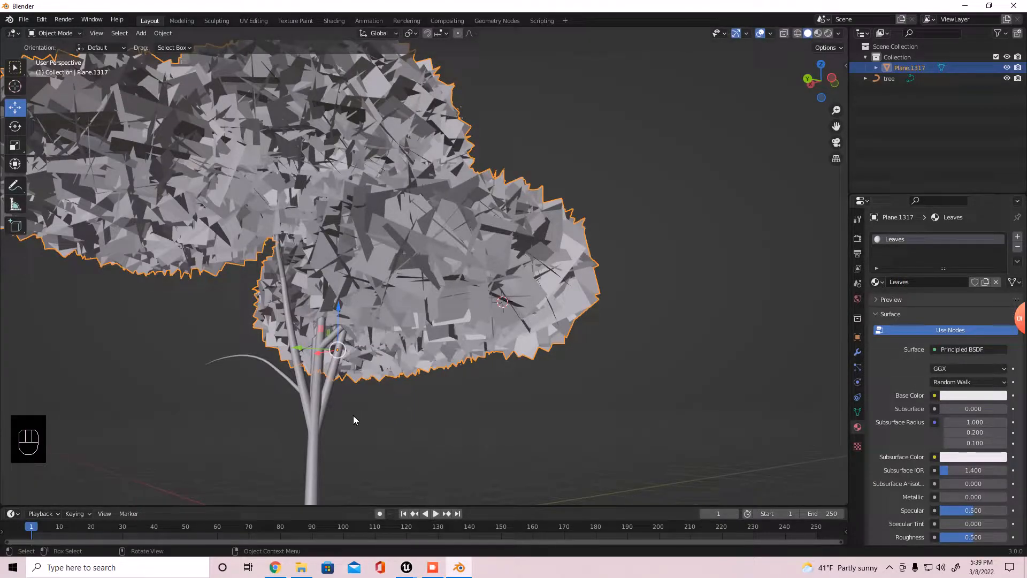
Add a new material named Bark to the tree trunk and branches
{"action": "left_click", "coordinate": [313, 421]}
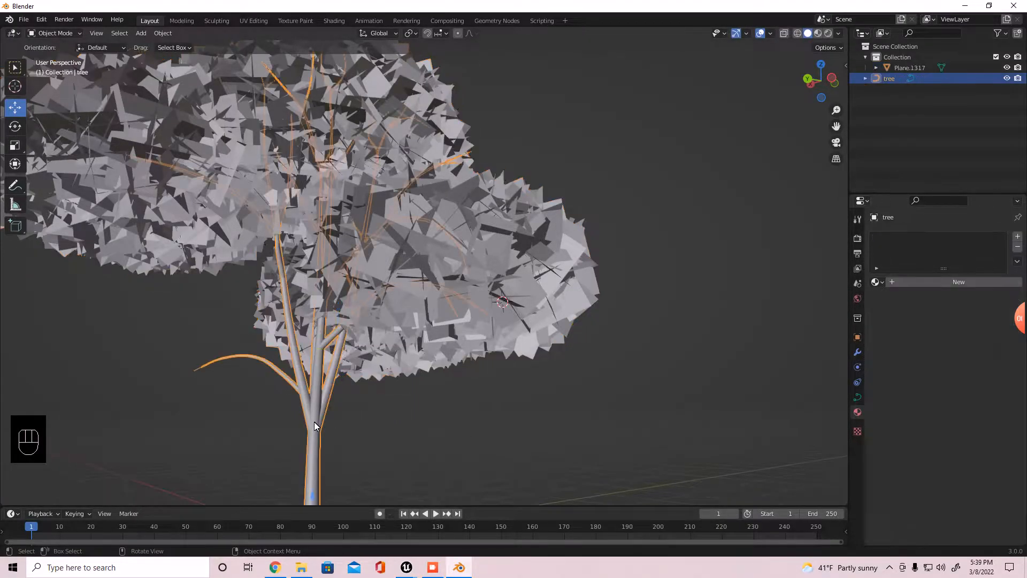
{"action": "left_click", "coordinate": [979, 283]}
{"action": "left_click", "coordinate": [937, 282]}
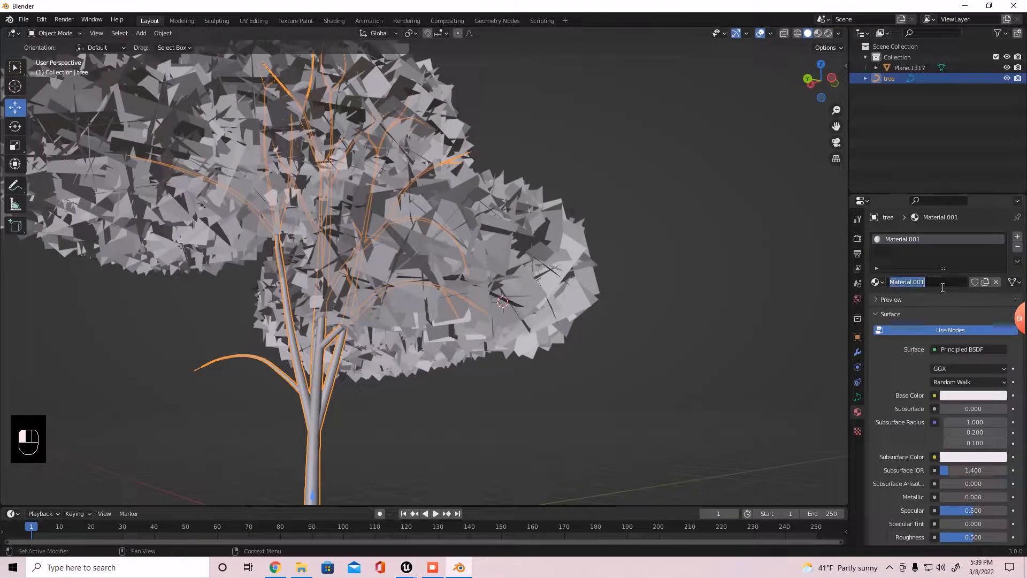
{"action": "type", "text": "Brand"}
{"action": "key", "text": "BackSpace"}
{"action": "key", "text": "BackSpace"}
{"action": "key", "text": "BackSpace"}
{"action": "key", "text": "BackSpace"}
{"action": "key", "text": "BackSpace"}
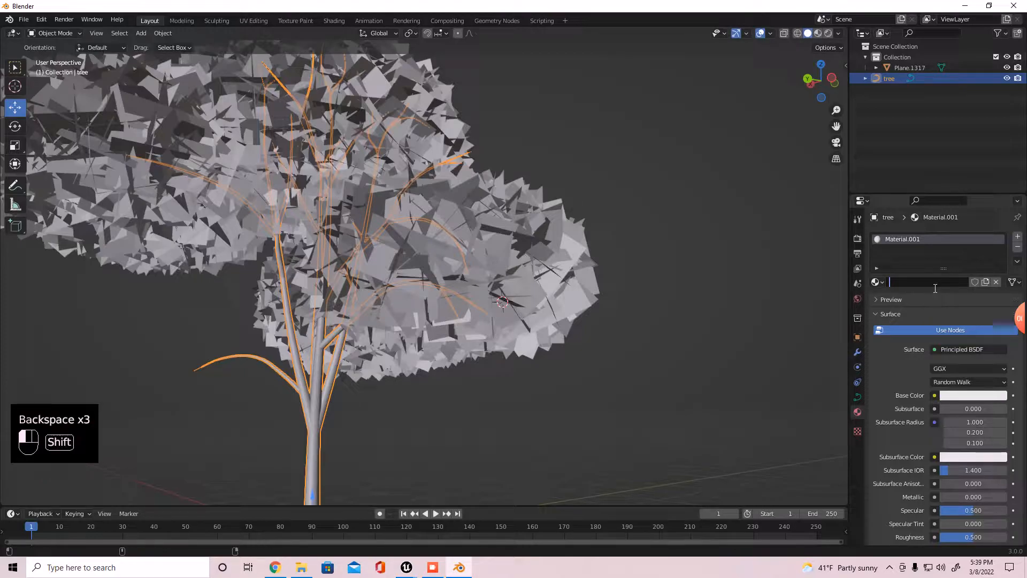
{"action": "type", "text": "Bark"}
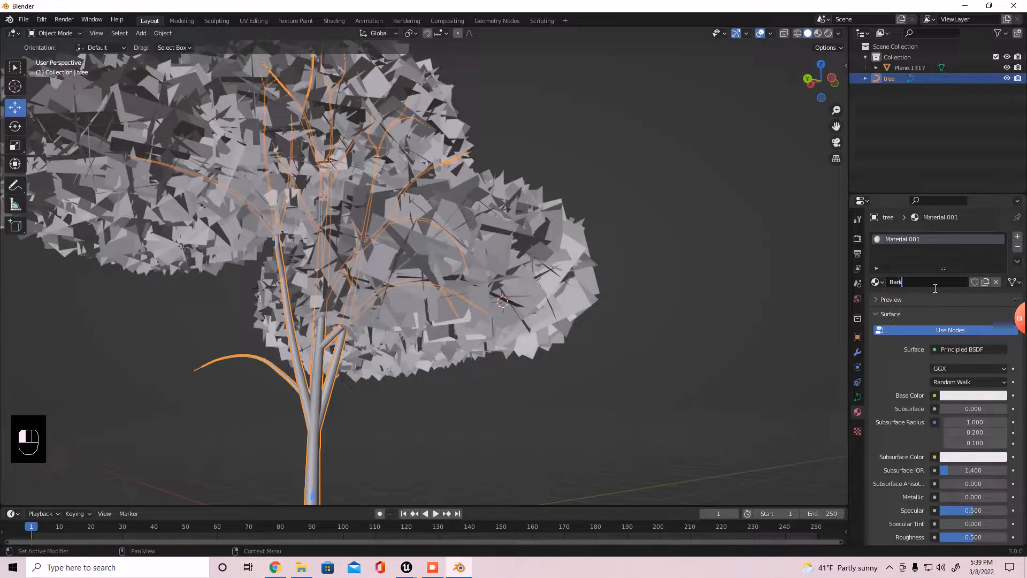
{"action": "key", "text": "Return"}
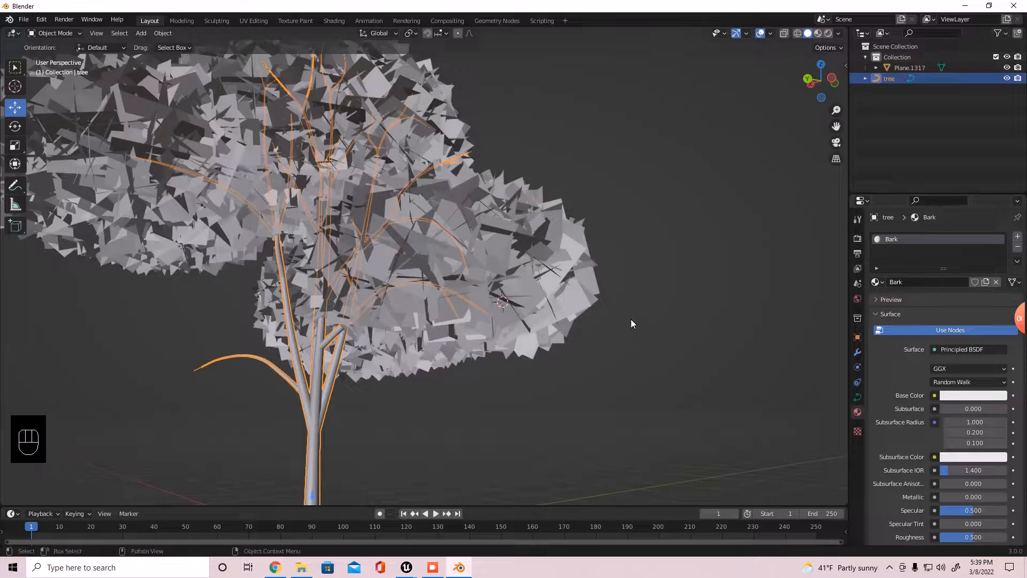
Select the foliage and the trunk in turn to check which material each object carries
{"action": "scroll", "coordinate": [625, 322], "scroll_direction": "down", "scroll_amount": 4}
{"action": "left_click", "coordinate": [468, 299]}
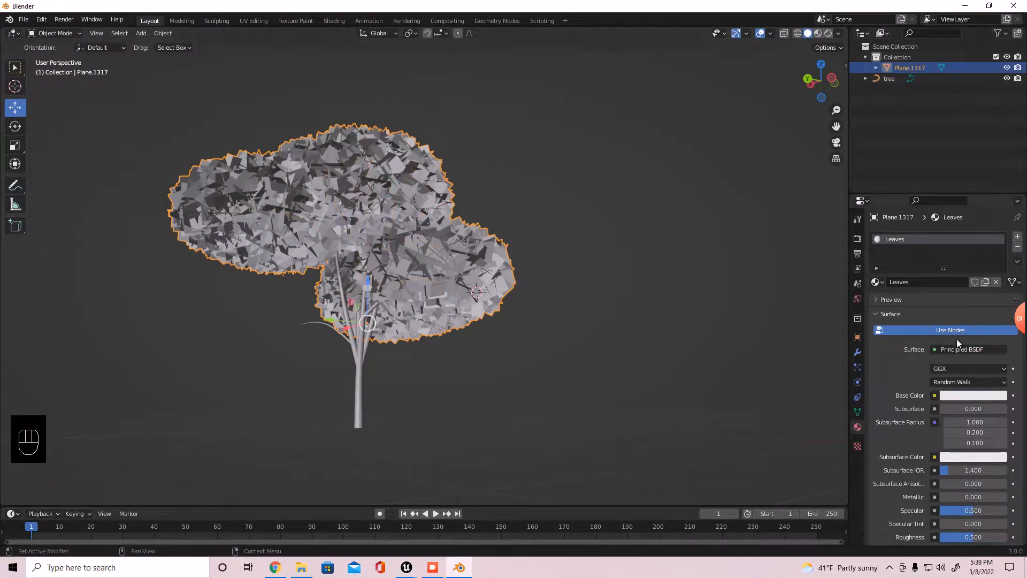
{"action": "left_click", "coordinate": [783, 318]}
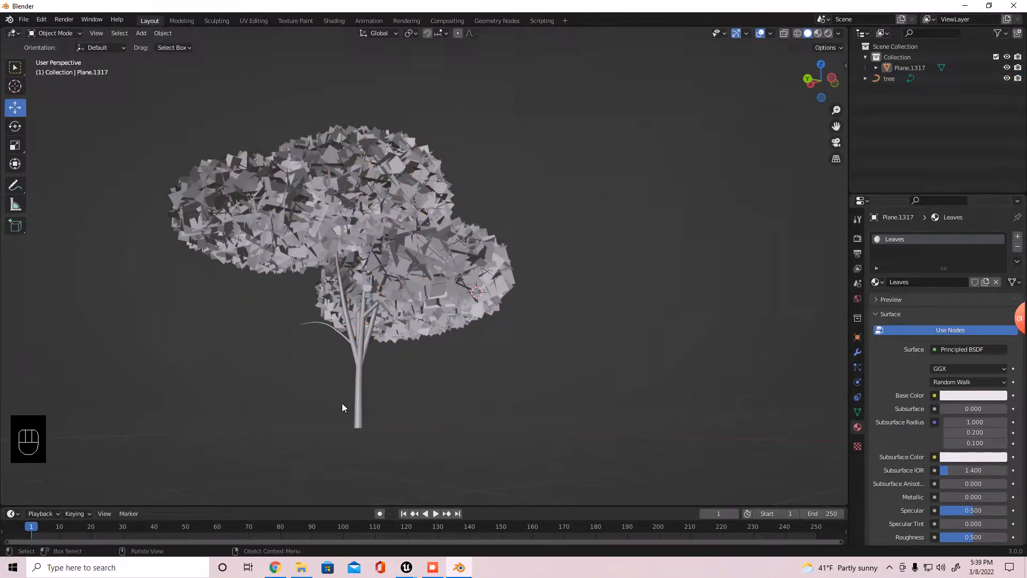
{"action": "right_click", "coordinate": [358, 403]}
{"action": "key", "text": "Escape"}
{"action": "left_click", "coordinate": [357, 377]}
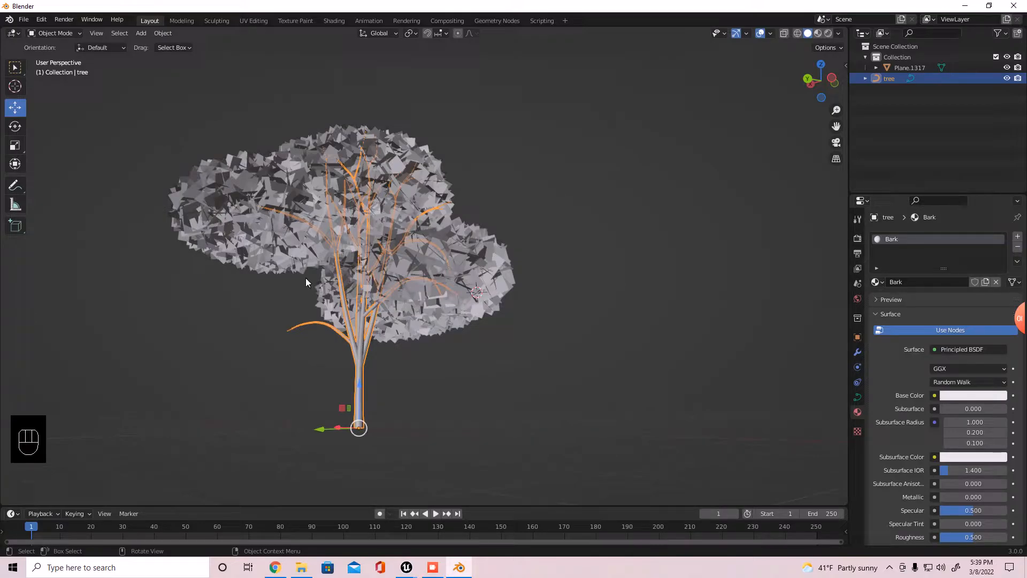
{"action": "left_click", "coordinate": [391, 311]}
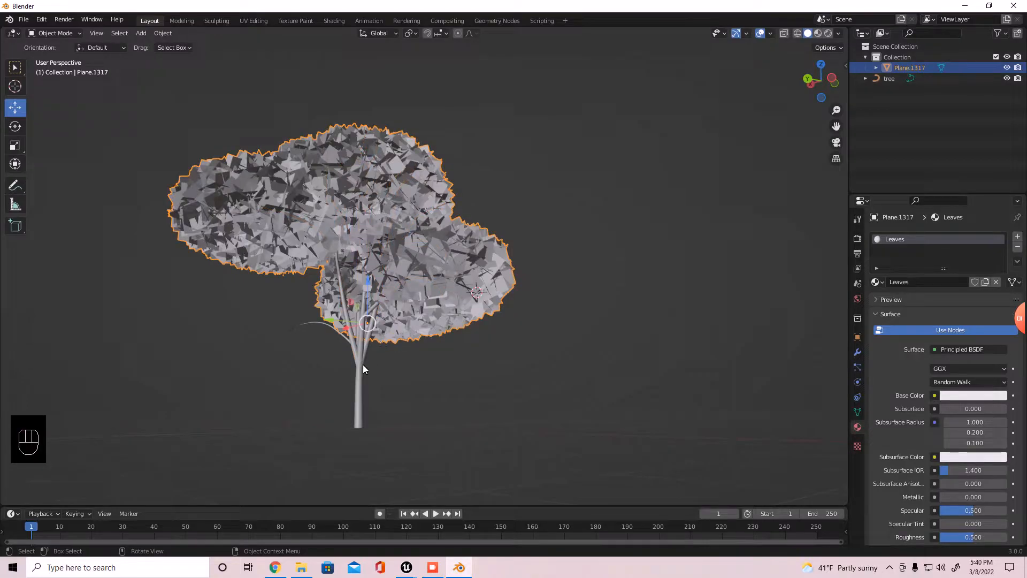
{"action": "left_click", "coordinate": [362, 368]}
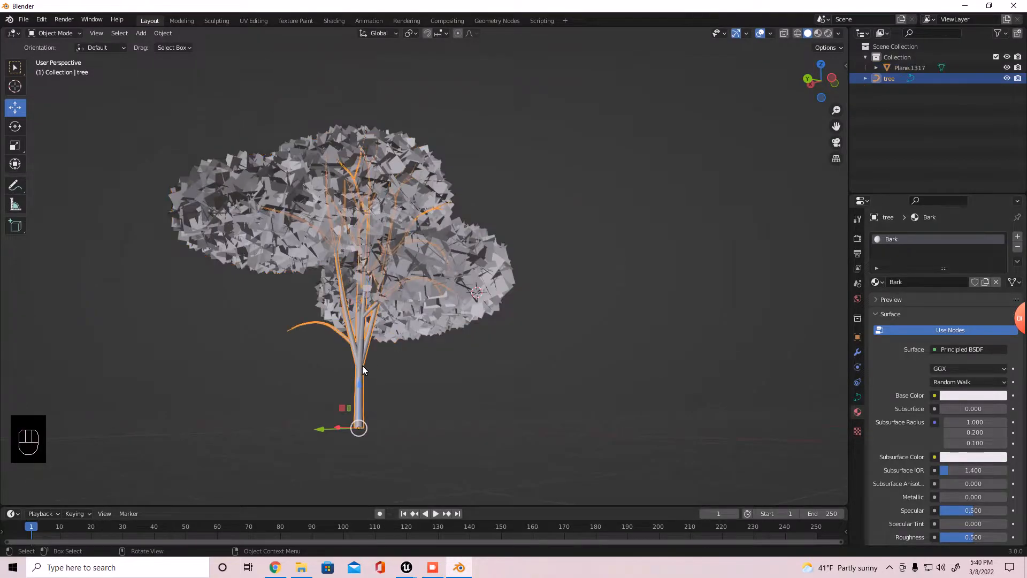
Convert the tree trunk and branches curve object to a mesh, then deselect it
{"action": "left_click", "coordinate": [403, 335], "text": "shift"}
{"action": "left_click", "coordinate": [360, 396]}
{"action": "right_click", "coordinate": [360, 397]}
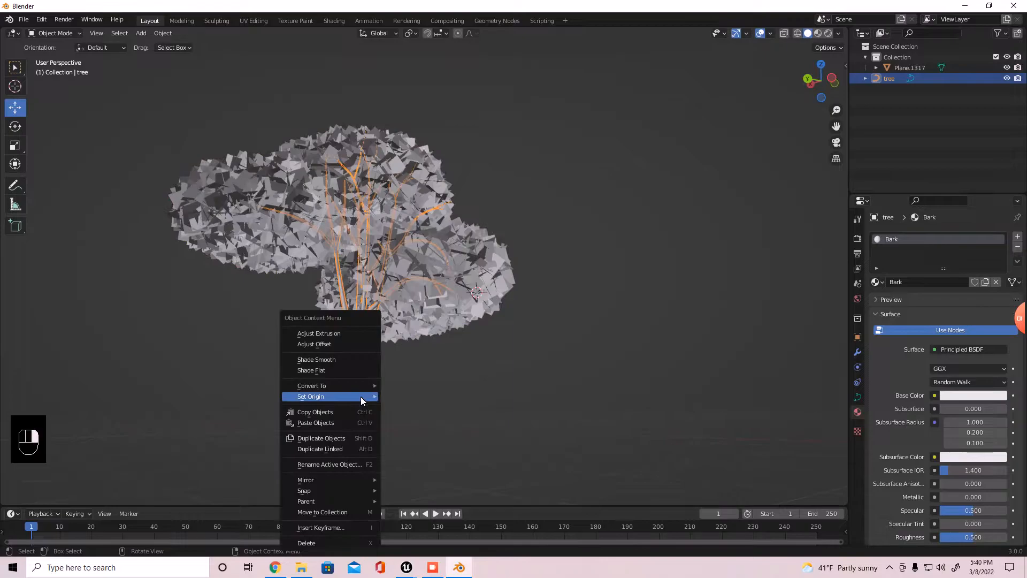
{"action": "mouse_move", "coordinate": [325, 397]}
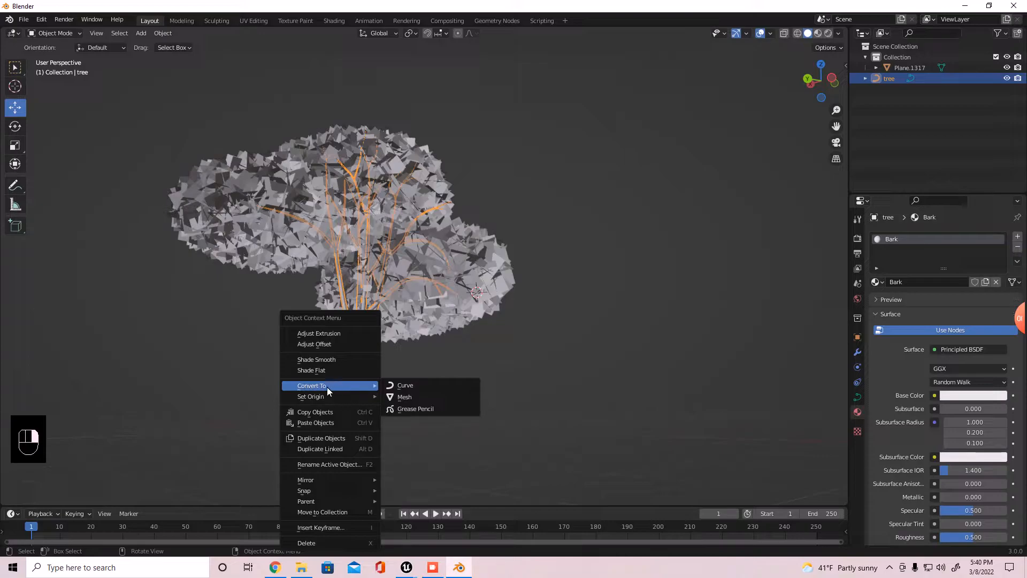
{"action": "left_click", "coordinate": [410, 399]}
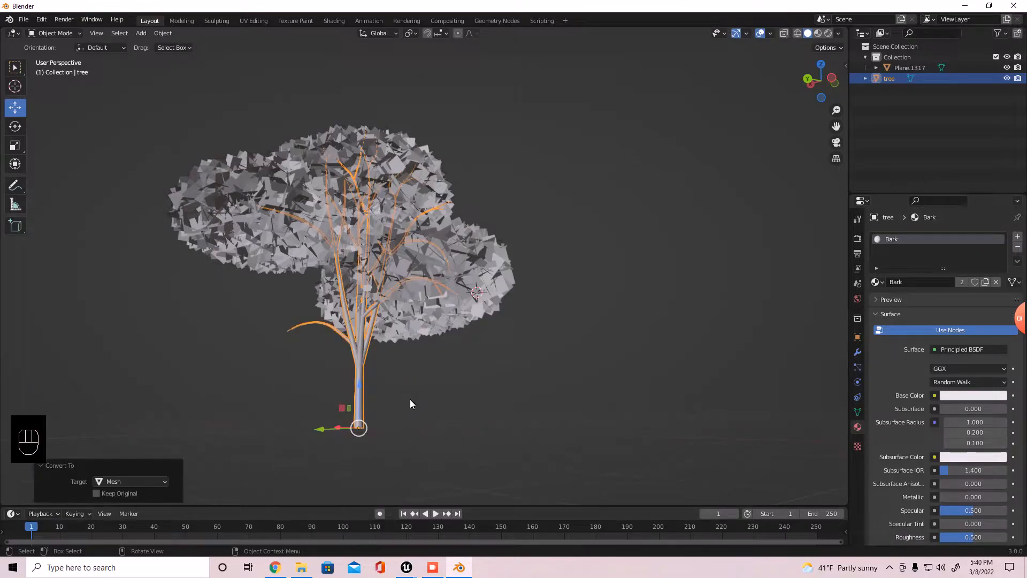
{"action": "left_click", "coordinate": [454, 393]}
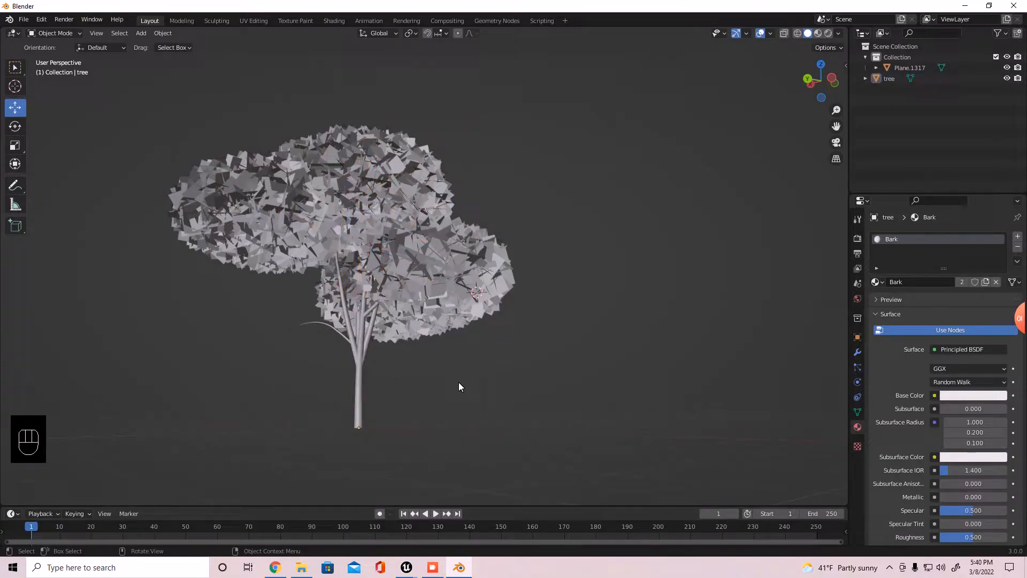
Join the foliage and the trunk into one object, with the trunk as the active object
{"action": "left_click", "coordinate": [396, 319]}
{"action": "left_click", "coordinate": [360, 355], "text": "shift"}
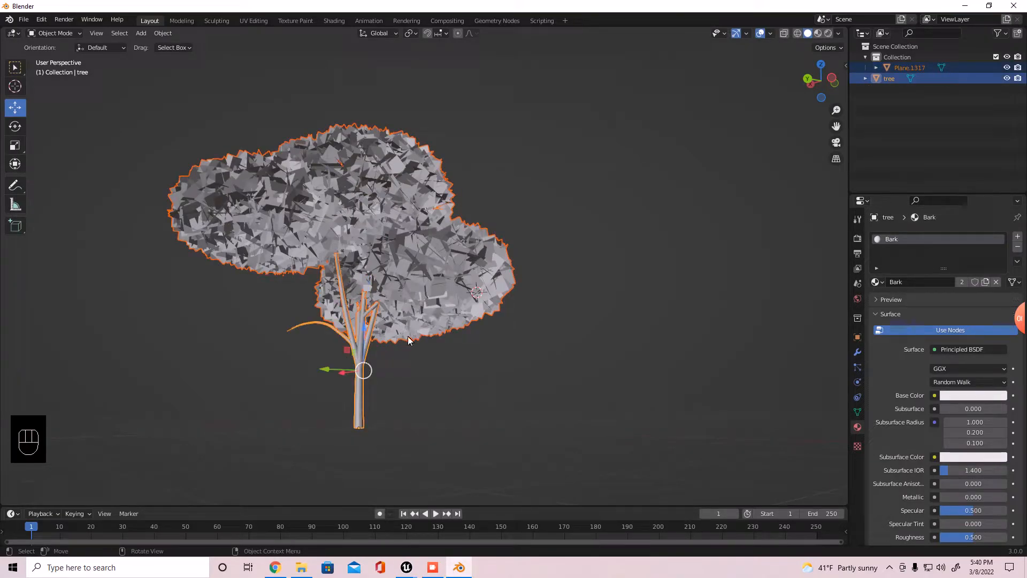
{"action": "key", "text": "ctrl+j"}
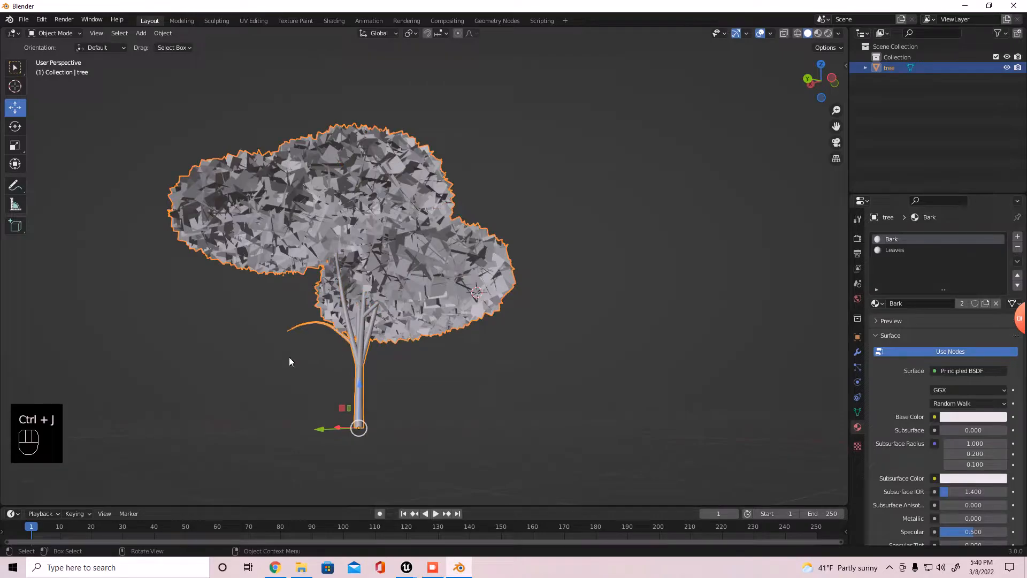
{"action": "left_click", "coordinate": [374, 376]}
{"action": "left_click", "coordinate": [365, 381]}
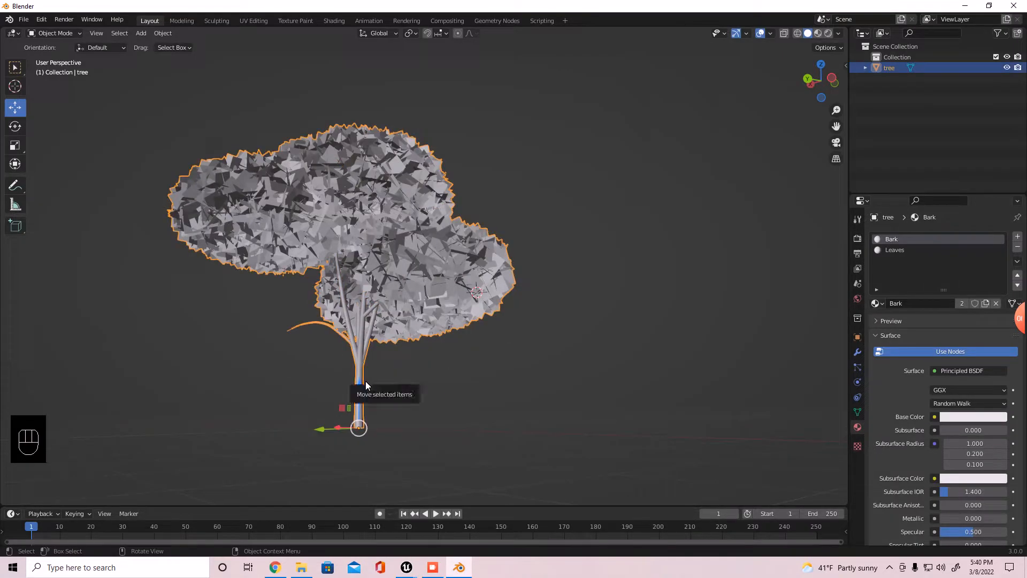
Enter Edit Mode on the joined tree and examine the geometry of the foliage cluster at close range
{"action": "key", "text": "Tab"}
{"action": "left_click", "coordinate": [361, 386]}
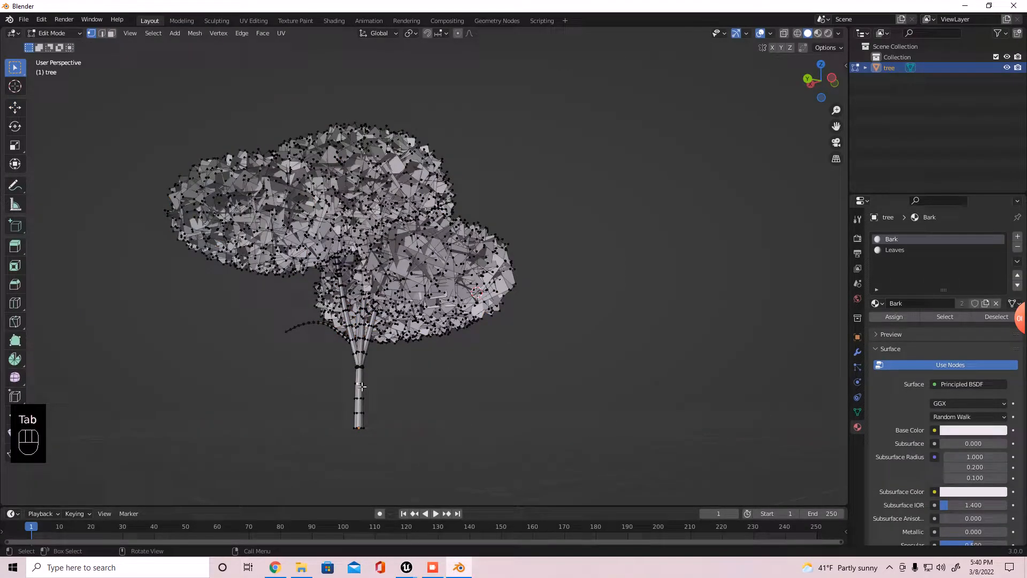
{"action": "left_click", "coordinate": [457, 295]}
{"action": "left_click_drag", "start_coordinate": [471, 381], "coordinate": [542, 236]}
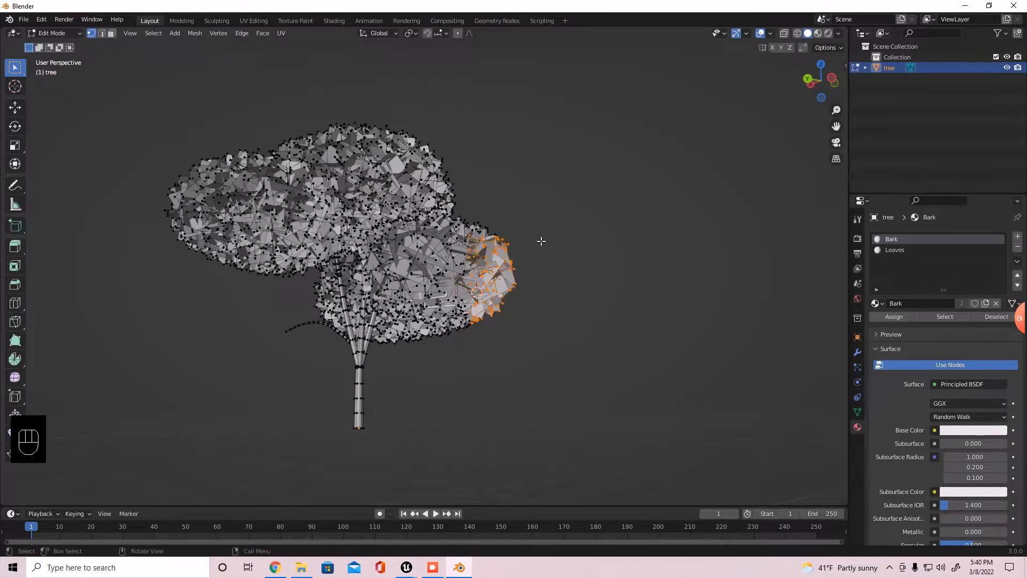
{"action": "left_click", "coordinate": [473, 299]}
{"action": "scroll", "coordinate": [475, 299], "scroll_direction": "up", "scroll_amount": 3}
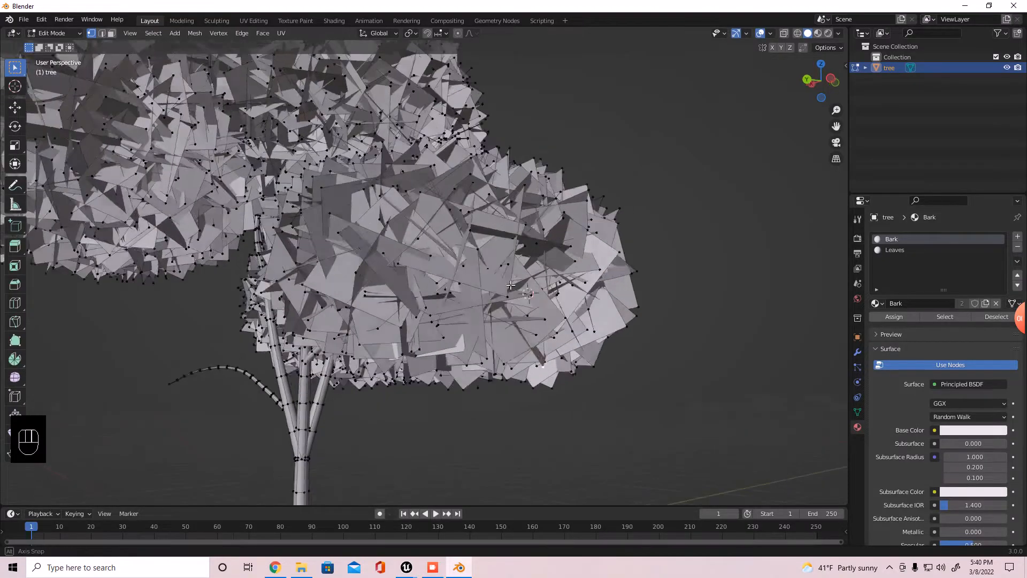
{"action": "middle_click_drag", "start_coordinate": [534, 285], "coordinate": [507, 297]}
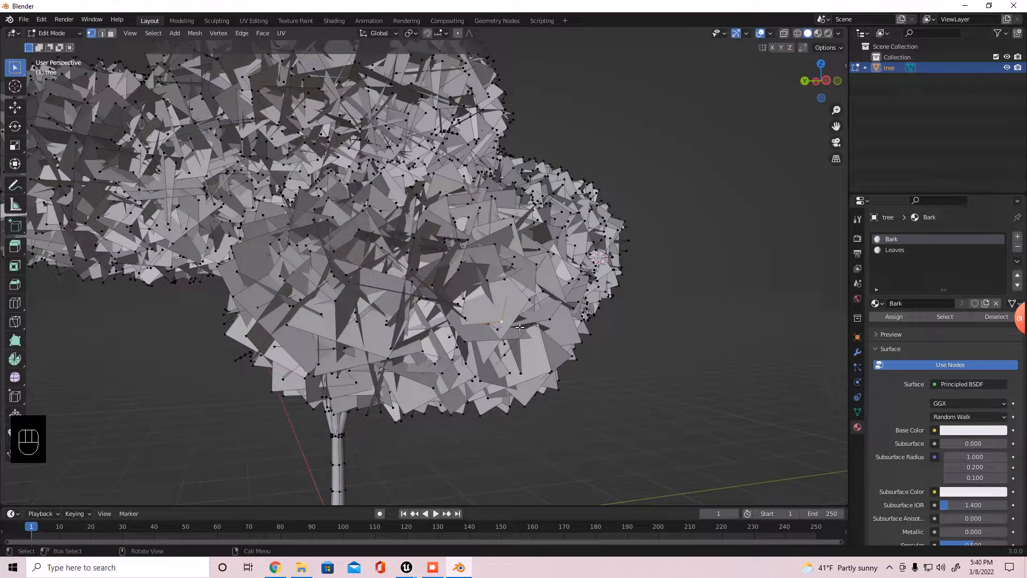
Select linked leaf geometry and check it against the Leaves and Bark material slots
{"action": "key", "text": "l"}
{"action": "key", "text": "l"}
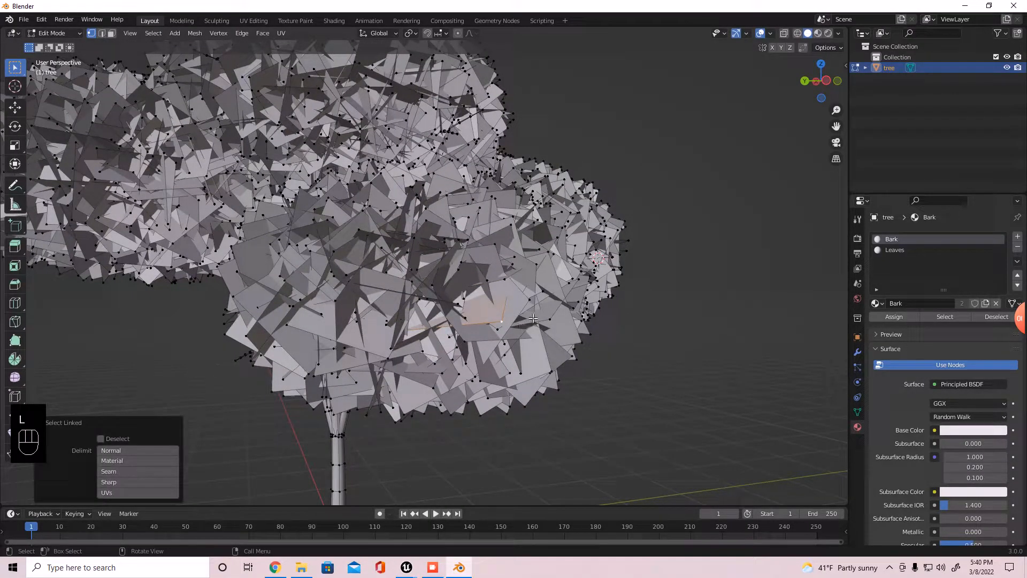
{"action": "left_click", "coordinate": [892, 250]}
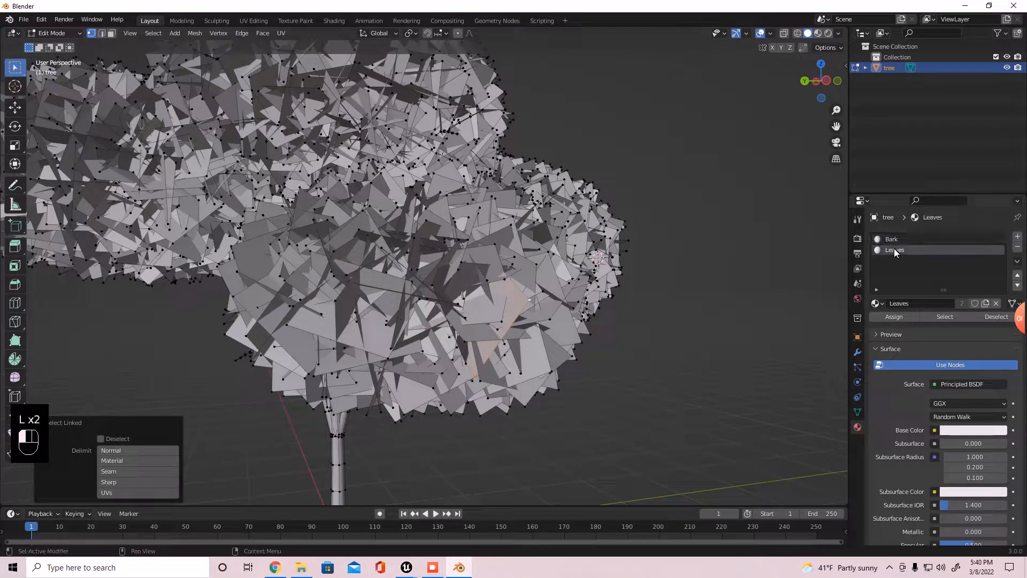
{"action": "left_click", "coordinate": [903, 240]}
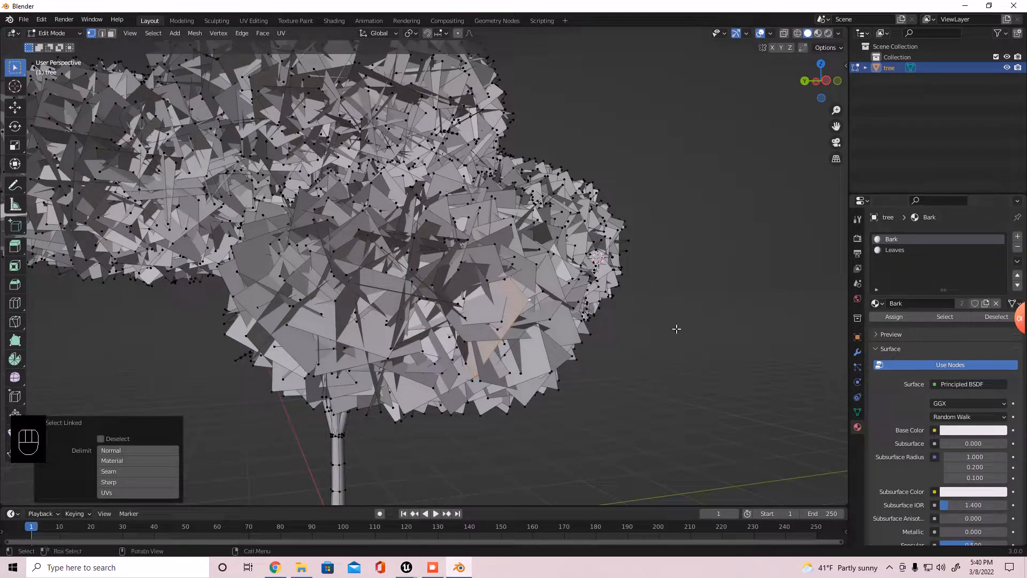
{"action": "scroll", "coordinate": [434, 442], "scroll_direction": "down", "scroll_amount": 2}
{"action": "middle_click_drag", "start_coordinate": [440, 438], "coordinate": [376, 431]}
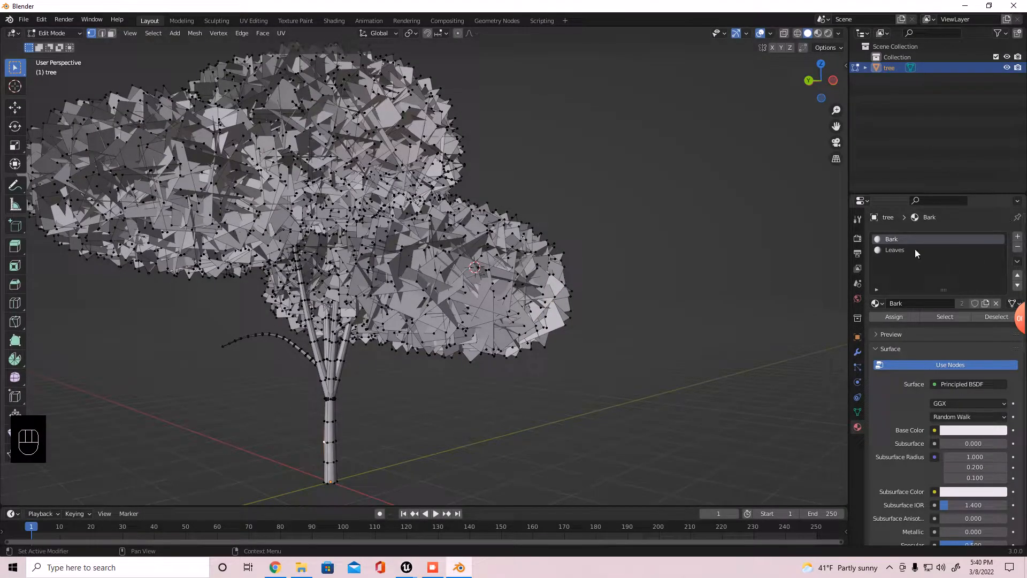
{"action": "scroll", "coordinate": [151, 197], "scroll_direction": "down", "scroll_amount": 1}
Start an FBX export of the tree and browse to Desktop\Stylized_Game_Tutorial\Assets\Trees
{"action": "left_click", "coordinate": [23, 19]}
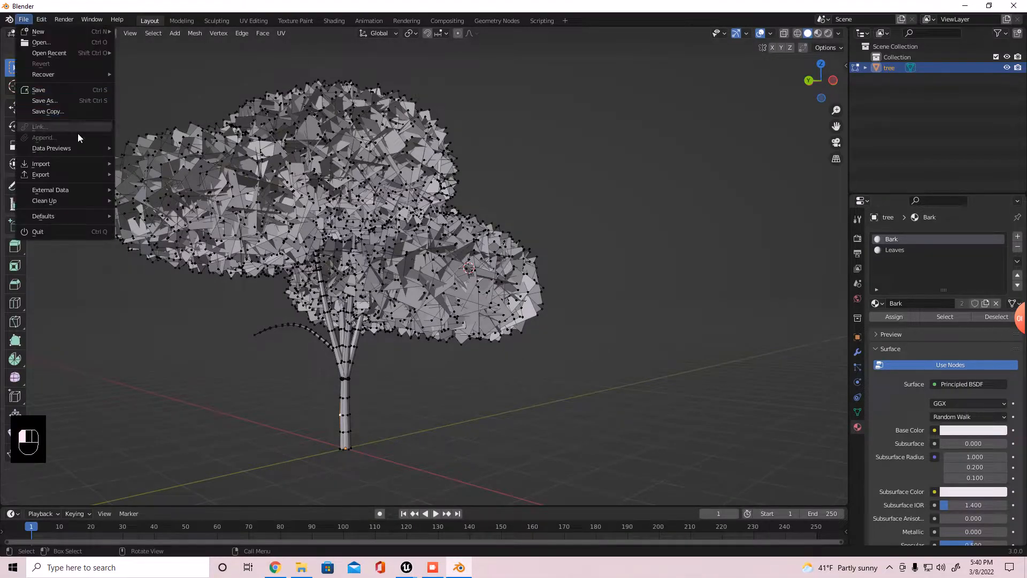
{"action": "mouse_move", "coordinate": [65, 173]}
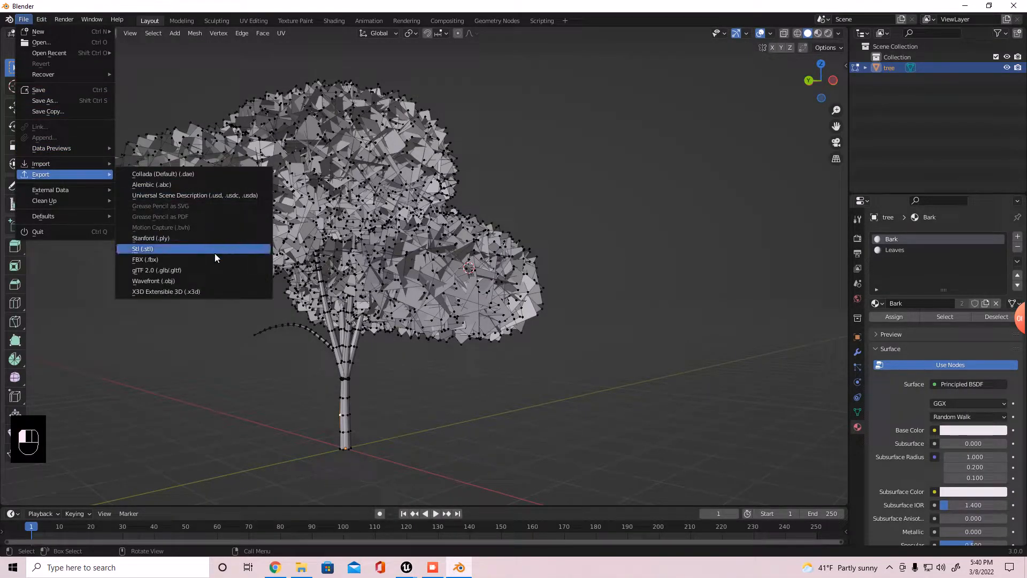
{"action": "left_click", "coordinate": [168, 261]}
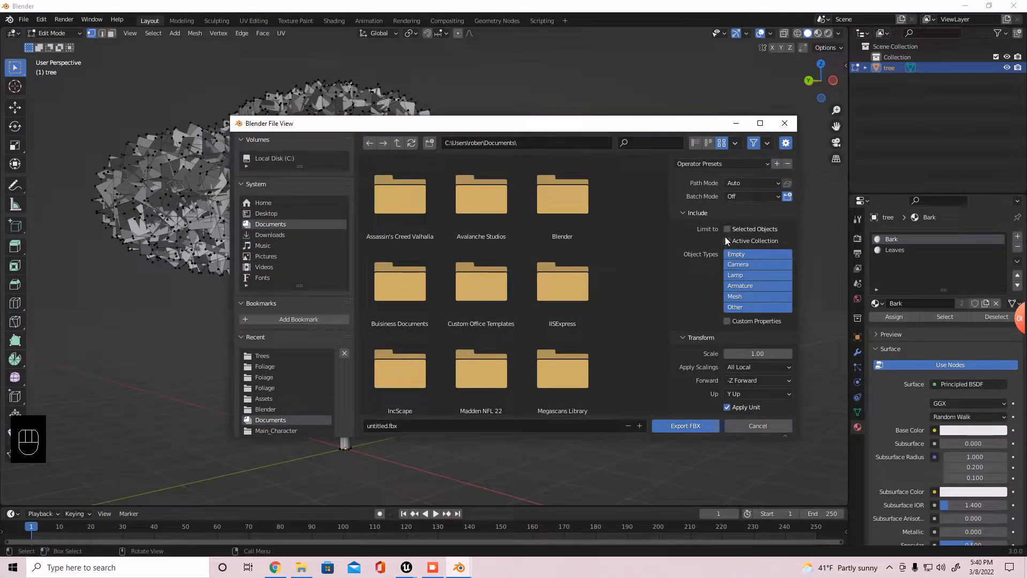
{"action": "left_click", "coordinate": [263, 214]}
{"action": "scroll", "coordinate": [558, 352], "scroll_direction": "down", "scroll_amount": 3}
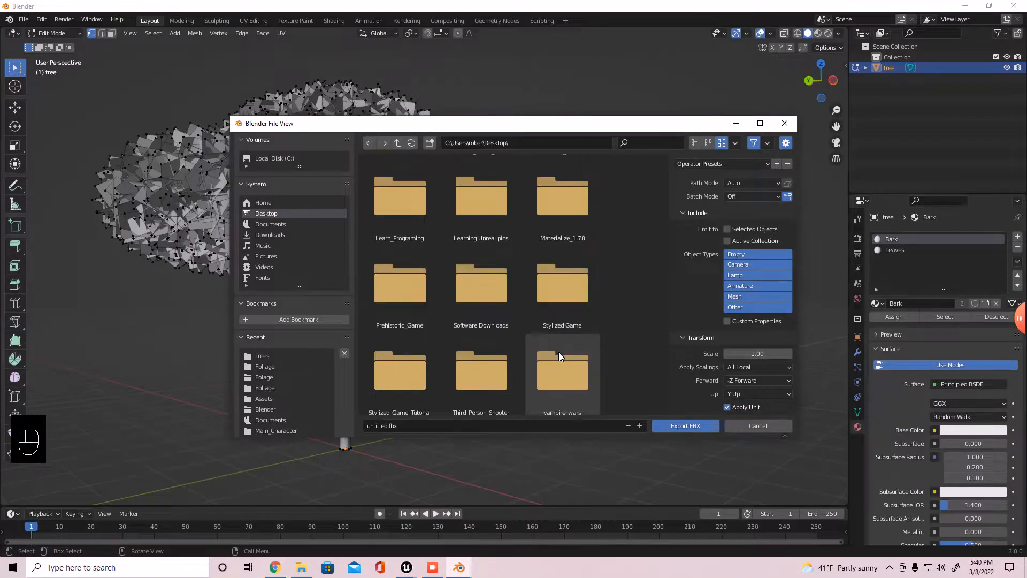
{"action": "double_click", "coordinate": [400, 380]}
{"action": "double_click", "coordinate": [412, 215]}
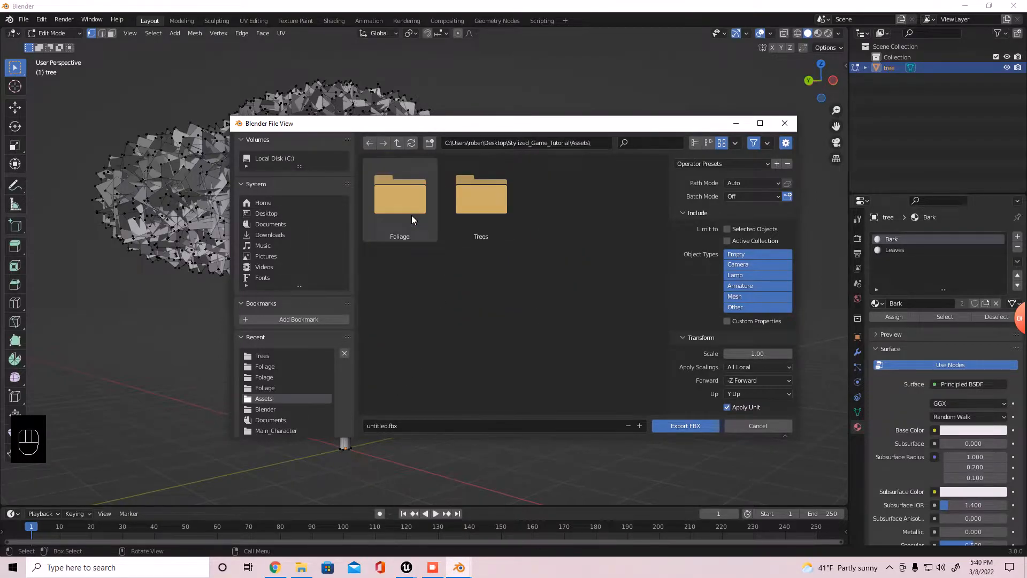
{"action": "double_click", "coordinate": [458, 217]}
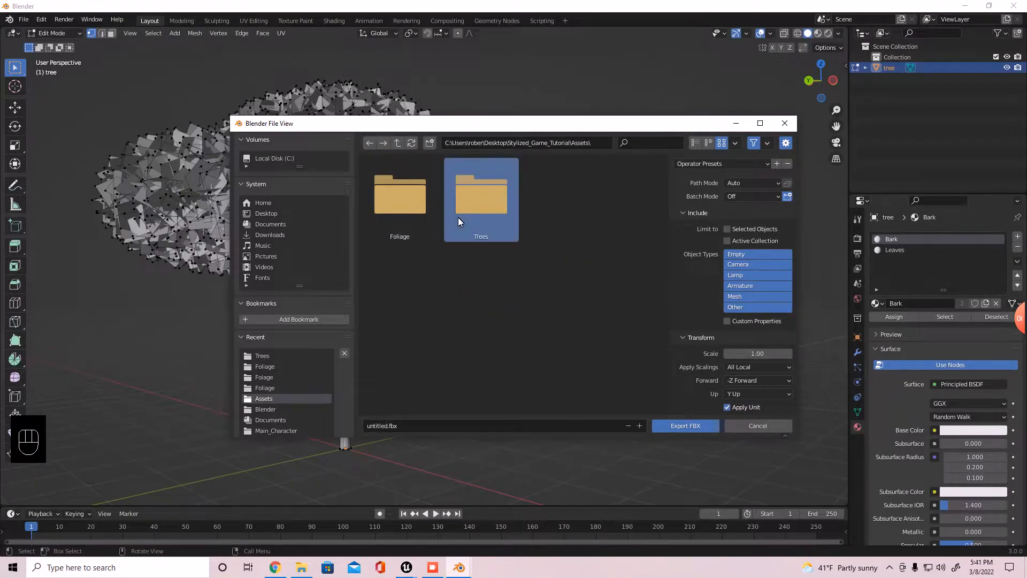
Name the export file Tree1 and export it as FBX
{"action": "left_click", "coordinate": [467, 425]}
{"action": "type", "text": "Tree1"}
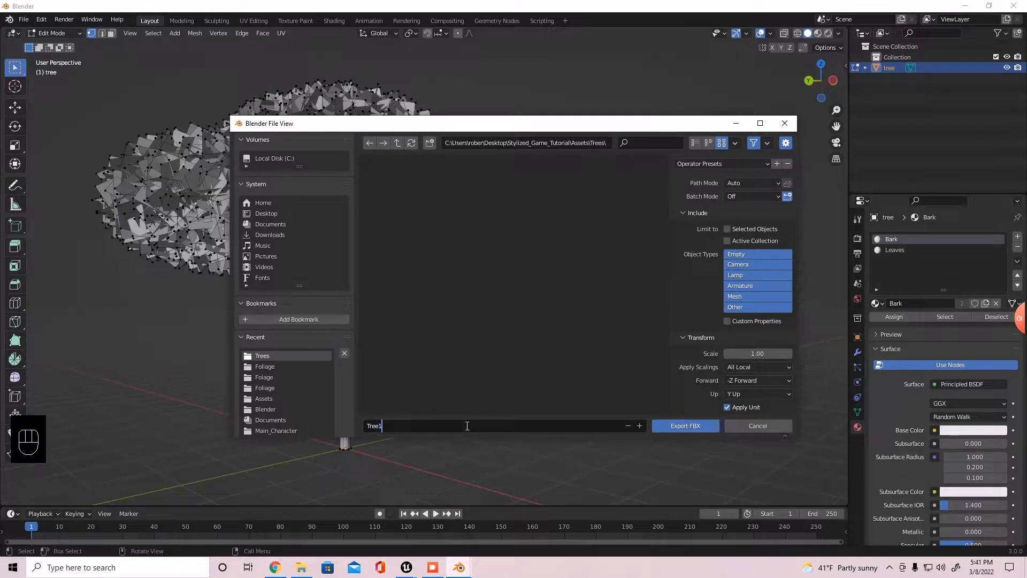
{"action": "key", "text": "Return"}
{"action": "left_click", "coordinate": [666, 428]}
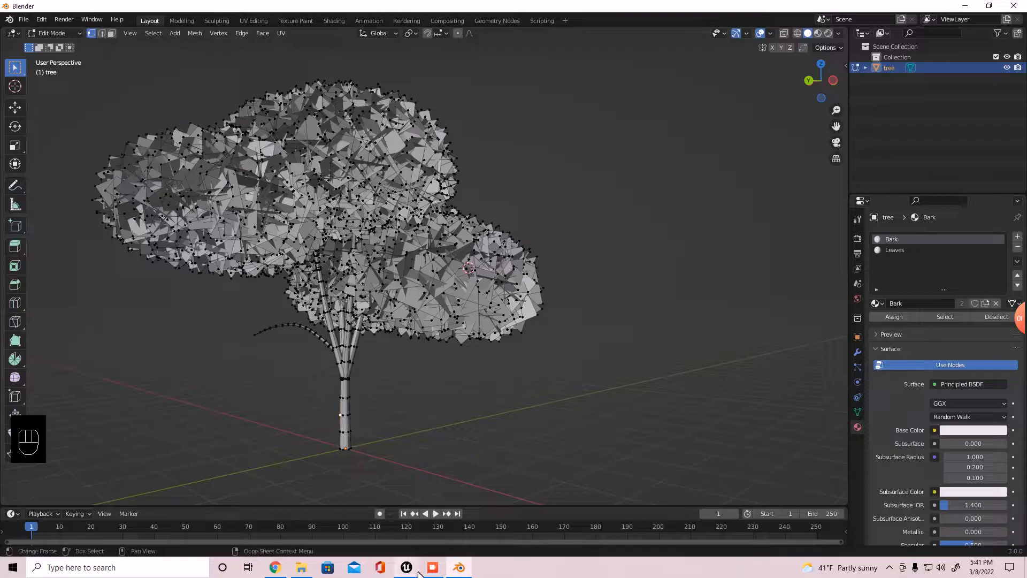
Switch to the StylizedGameTutorial project in Unreal Editor and import the Tree1 FBX into the Foliage/Trees folder with the default options
{"action": "mouse_move", "coordinate": [407, 569]}
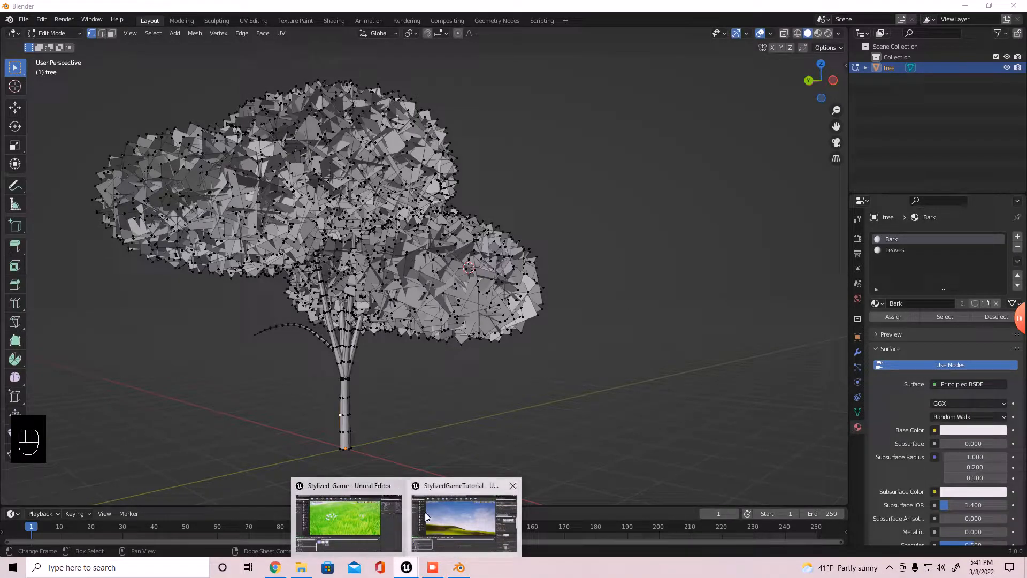
{"action": "left_click", "coordinate": [482, 522]}
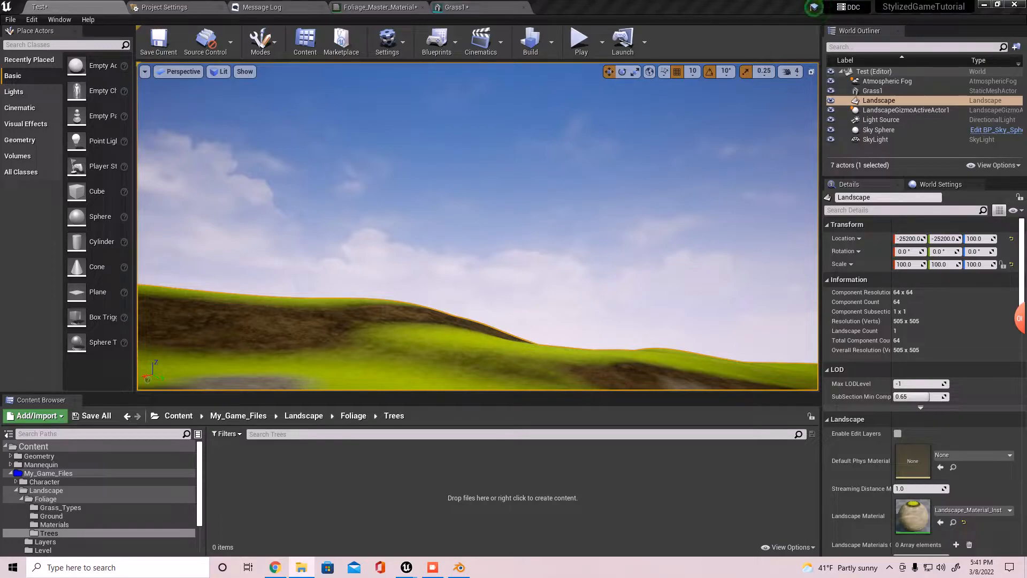
{"action": "left_click_drag", "start_coordinate": [2, 230], "coordinate": [265, 489]}
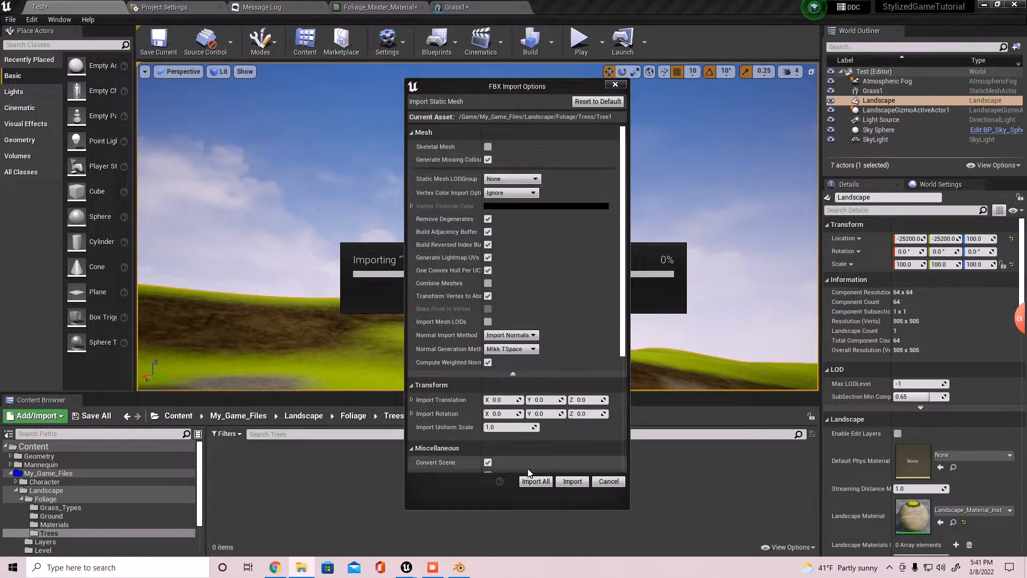
{"action": "left_click", "coordinate": [535, 481]}
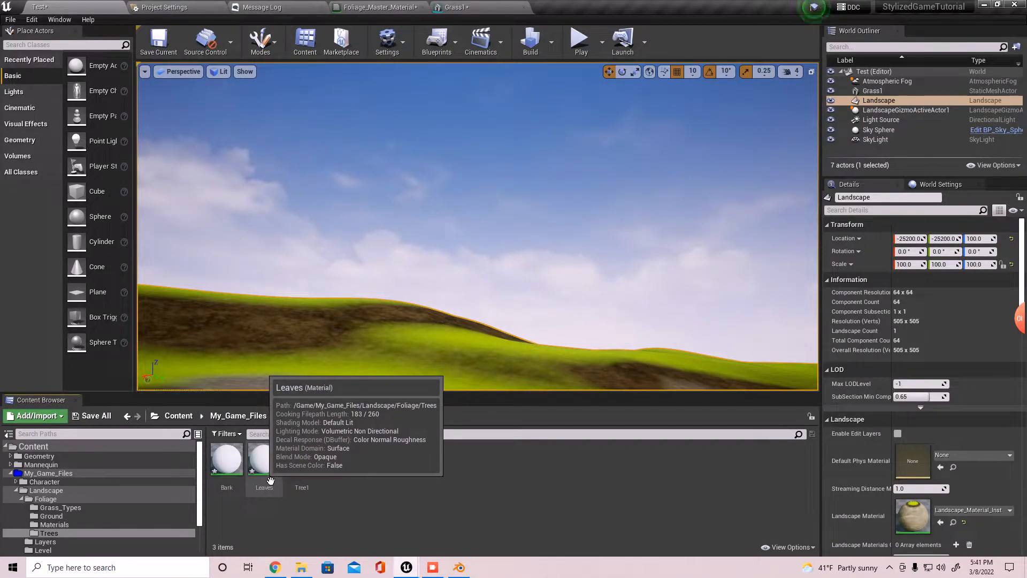
Set the Bark material's base color parameter to brown (R 0.277708, G 0.146541, B 0.05217) and align the Bark node with it
{"action": "left_click", "coordinate": [231, 475]}
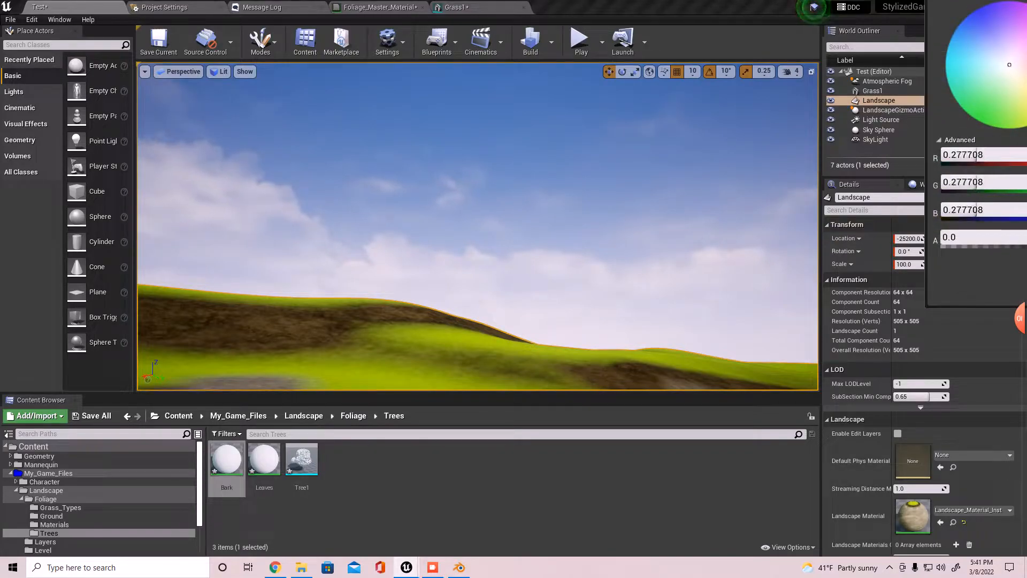
{"action": "left_click_drag", "start_coordinate": [1025, 33], "coordinate": [478, 1]}
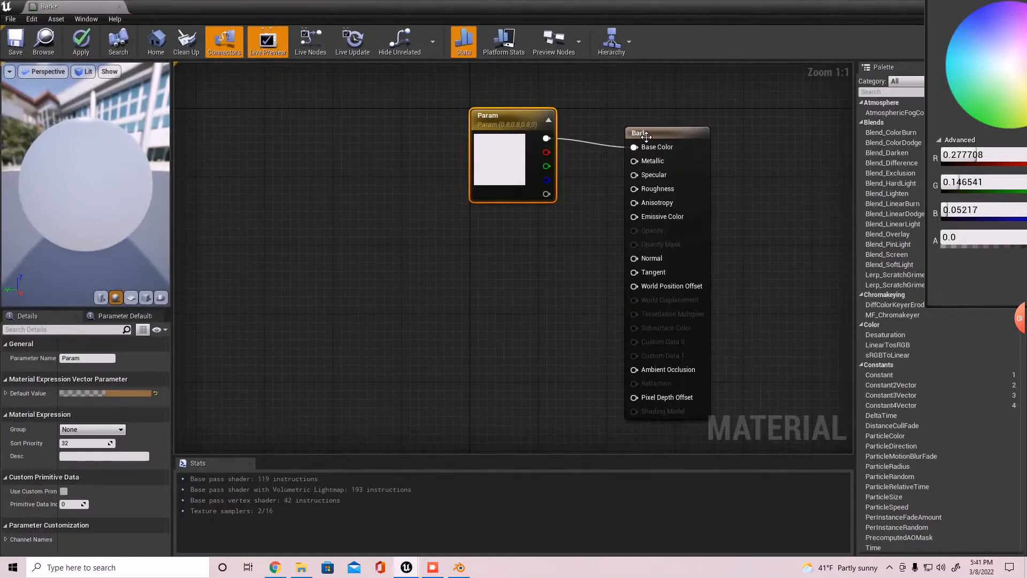
{"action": "left_click_drag", "start_coordinate": [653, 134], "coordinate": [670, 125]}
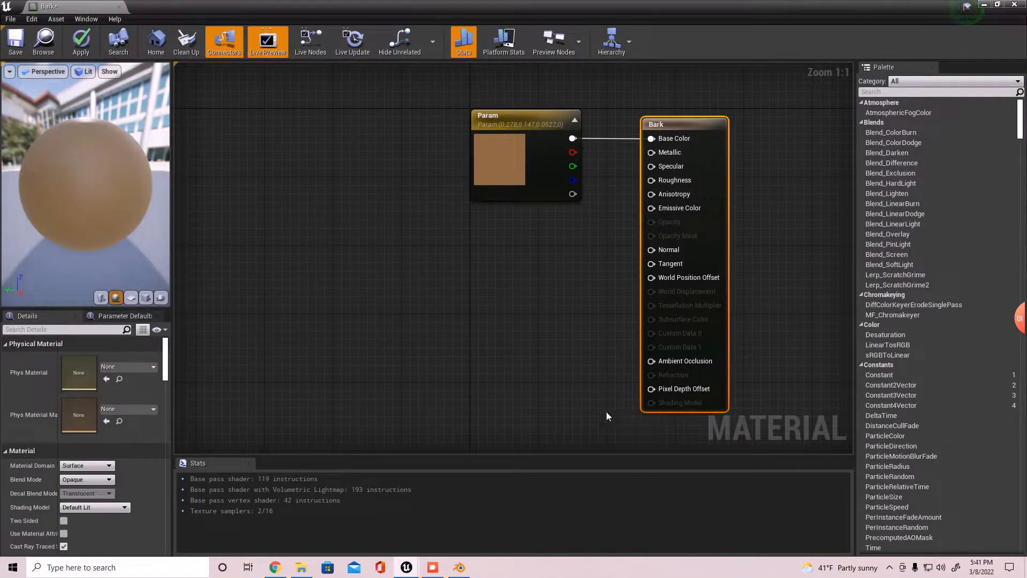
Dock the Bark material editor into the main editor window, apply the Bark material's changes, and return to the Test level
{"action": "left_click", "coordinate": [530, 184]}
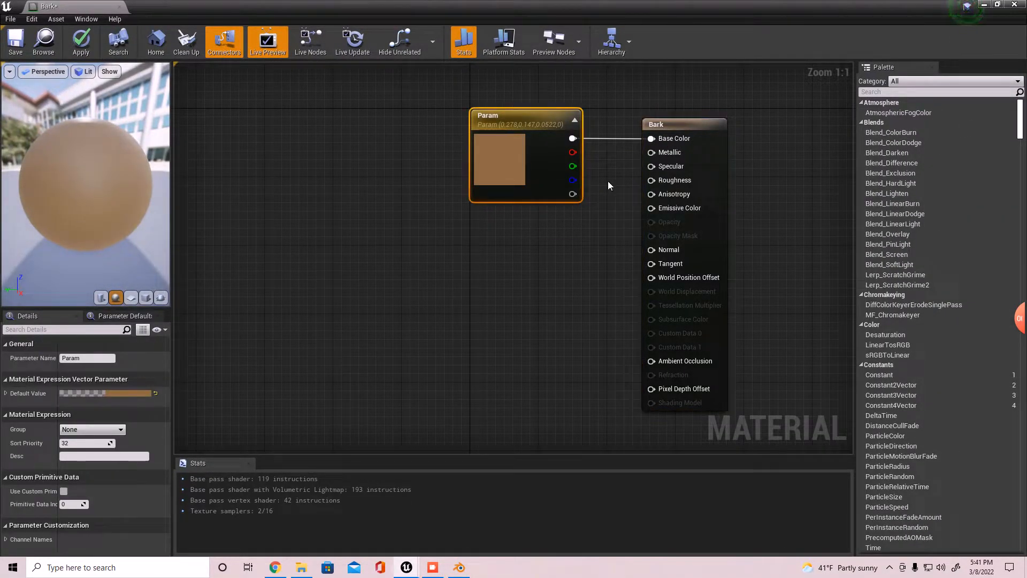
{"action": "left_click_drag", "start_coordinate": [81, 6], "coordinate": [557, 8]}
{"action": "left_click", "coordinate": [112, 8]}
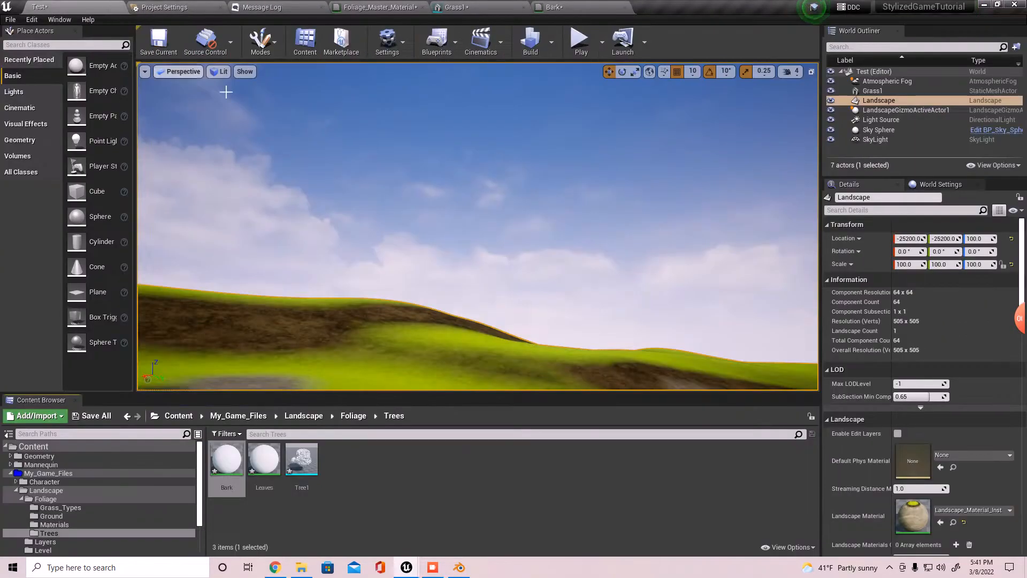
{"action": "left_click", "coordinate": [610, 8]}
{"action": "left_click", "coordinate": [77, 50]}
{"action": "left_click", "coordinate": [69, 7]}
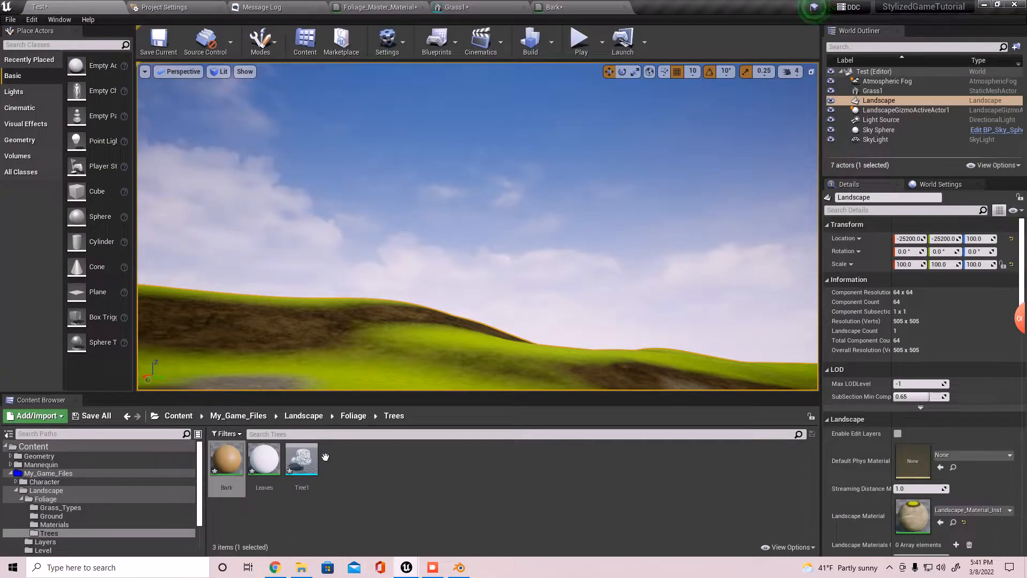
Open the Leaves material and move its main node clear of the Param node
{"action": "double_click", "coordinate": [268, 460]}
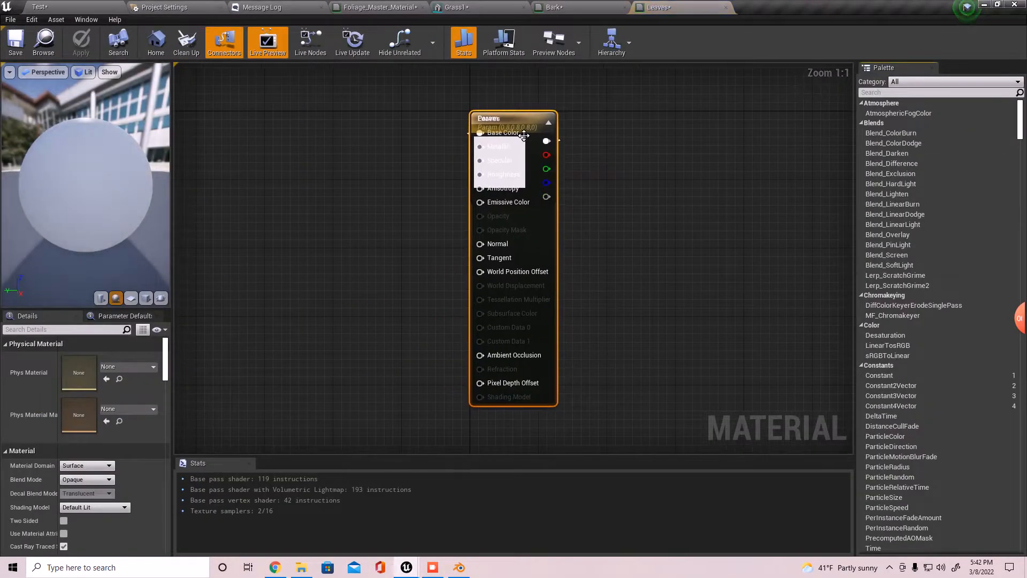
{"action": "left_click_drag", "start_coordinate": [525, 137], "coordinate": [670, 137]}
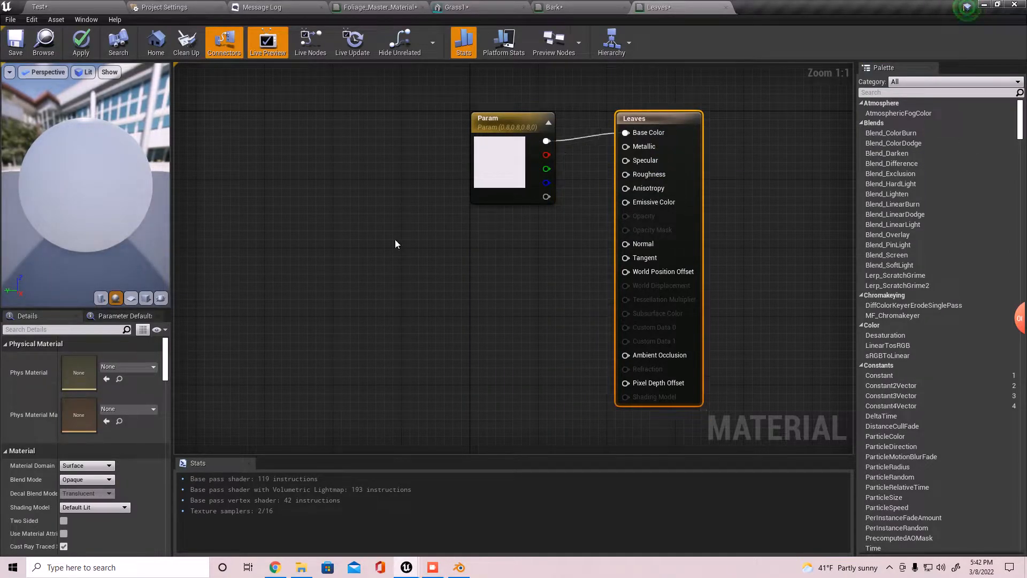
{"action": "left_click", "coordinate": [63, 4]}
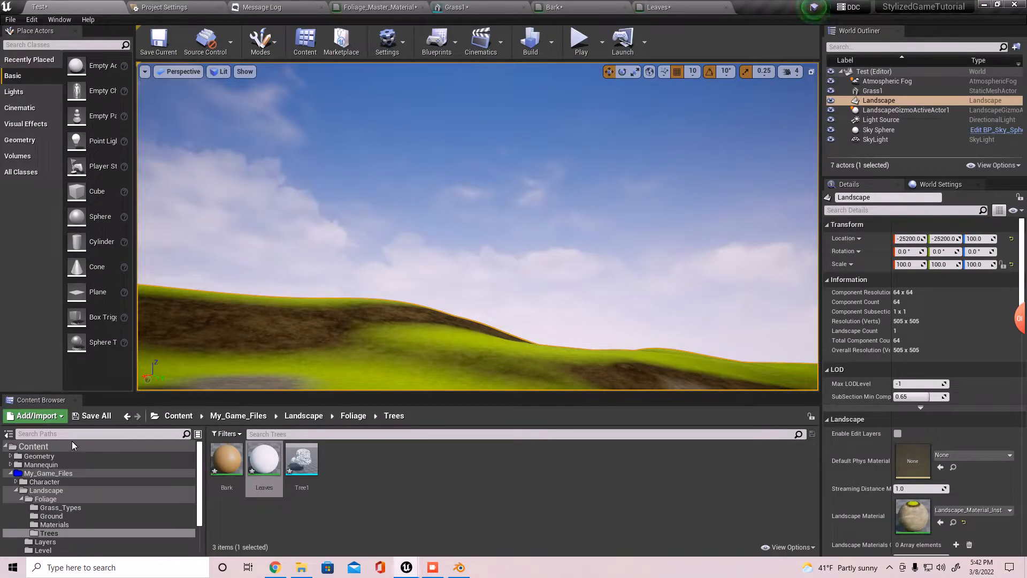
Duplicate the Grass1_Inst material instance in the Foliage/Materials folder and name the copy Tree_Leaves_Inst
{"action": "left_click", "coordinate": [77, 508]}
{"action": "left_click", "coordinate": [60, 515]}
{"action": "left_click", "coordinate": [64, 525]}
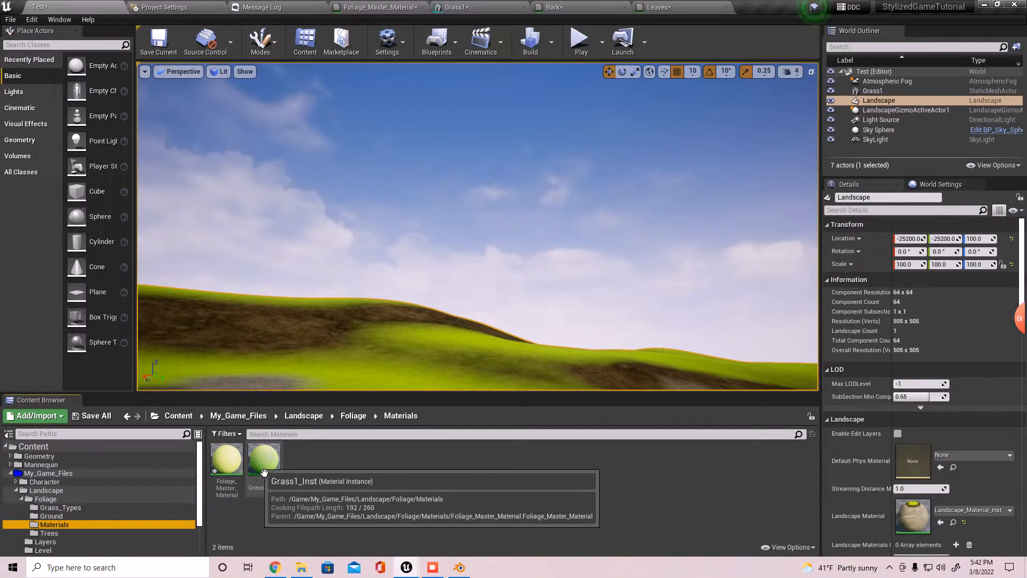
{"action": "right_click", "coordinate": [232, 477]}
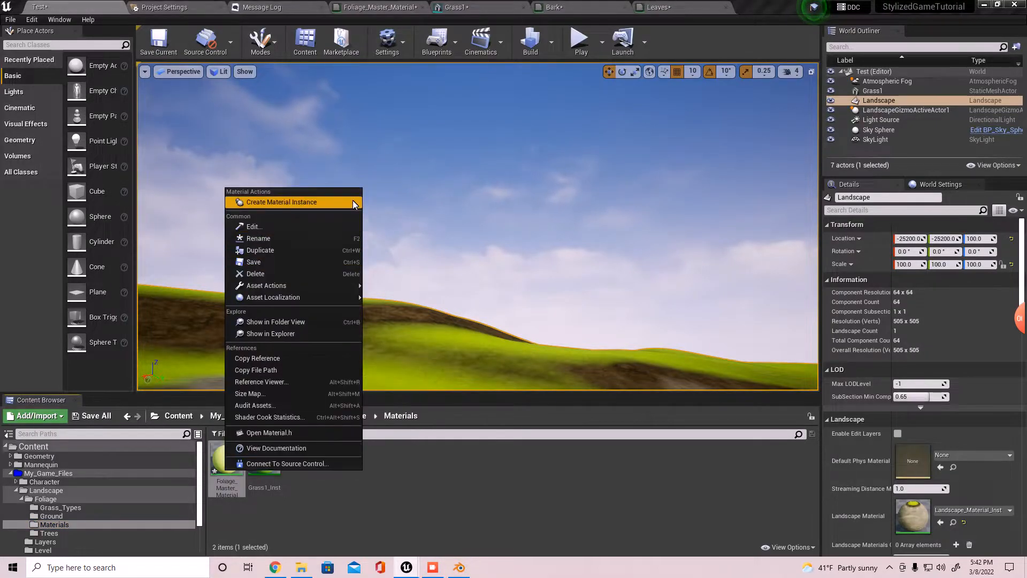
{"action": "left_click", "coordinate": [265, 468]}
{"action": "right_click", "coordinate": [279, 470]}
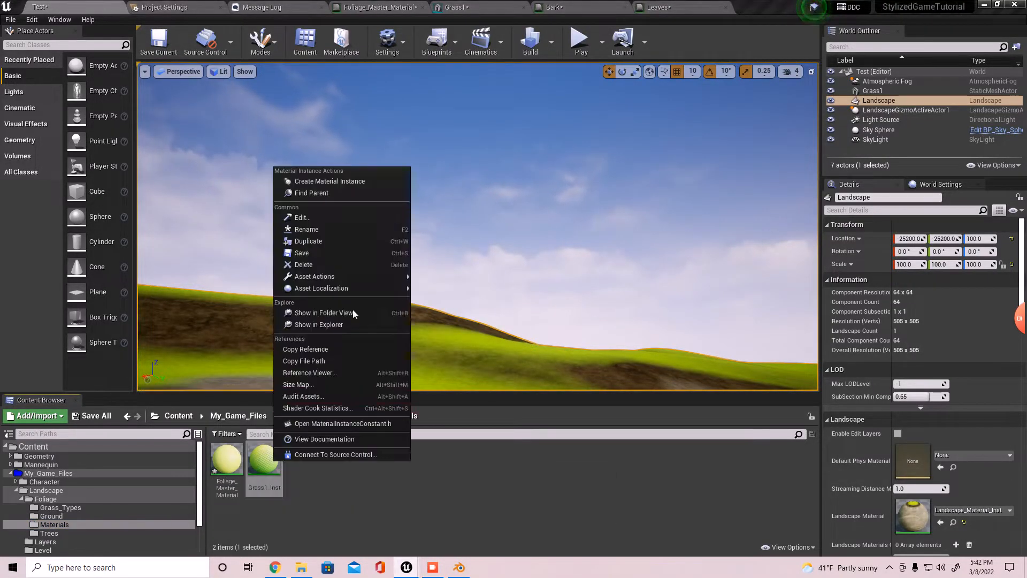
{"action": "left_click", "coordinate": [313, 241]}
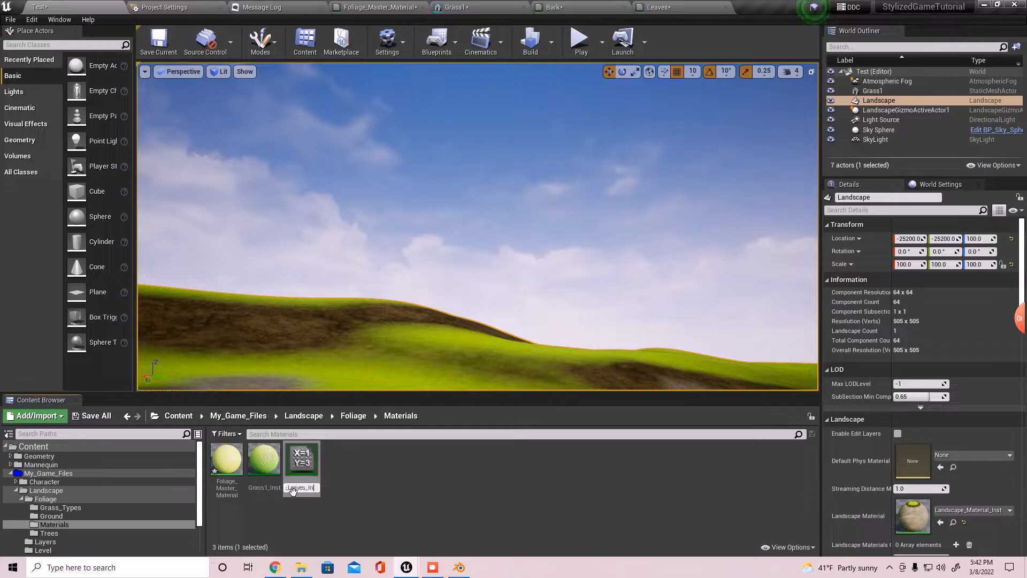
{"action": "key", "text": "Return"}
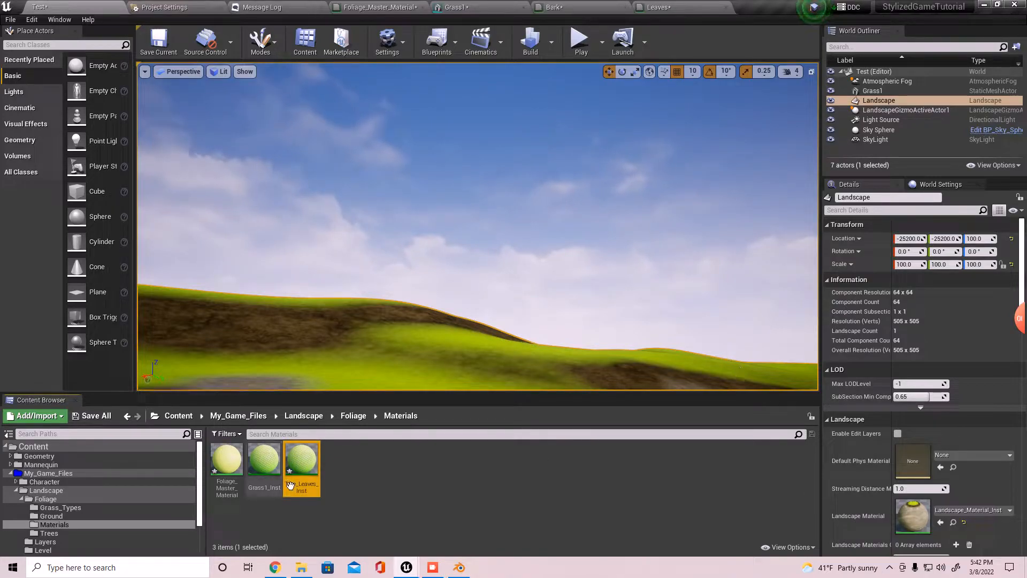
Move Tree_Leaves_Inst into the Foliage/Trees folder and open that folder
{"action": "left_click_drag", "start_coordinate": [302, 464], "coordinate": [154, 532]}
{"action": "left_click", "coordinate": [190, 503]}
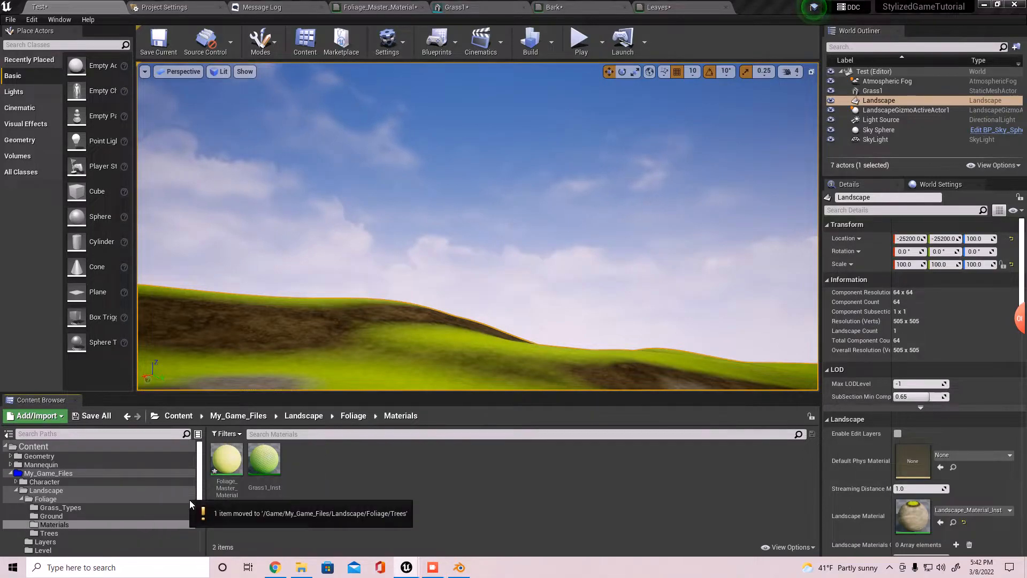
{"action": "left_click", "coordinate": [93, 532]}
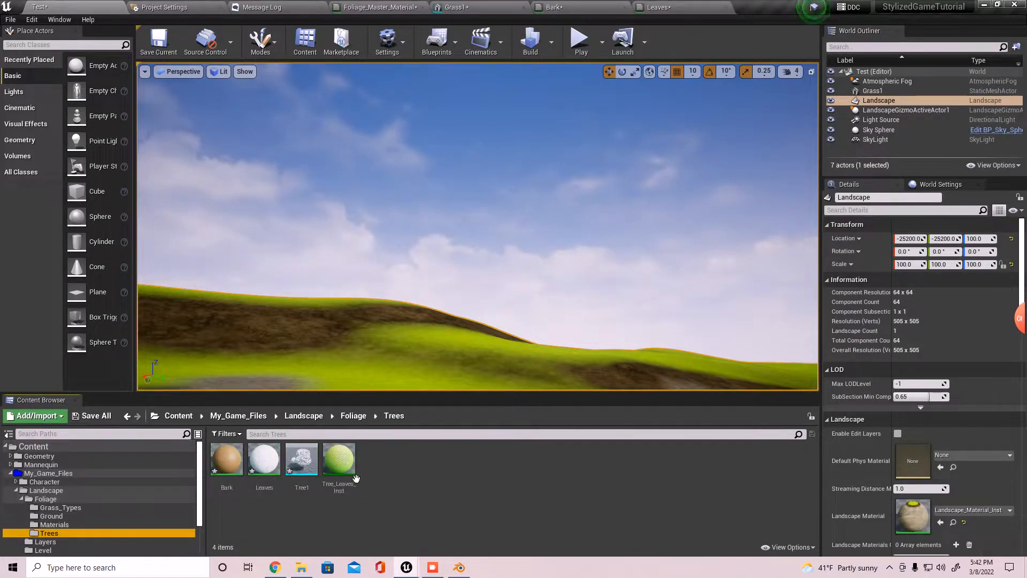
Delete the imported Leaves material from the Trees folder, discarding its unapplied changes
{"action": "right_click", "coordinate": [262, 470]}
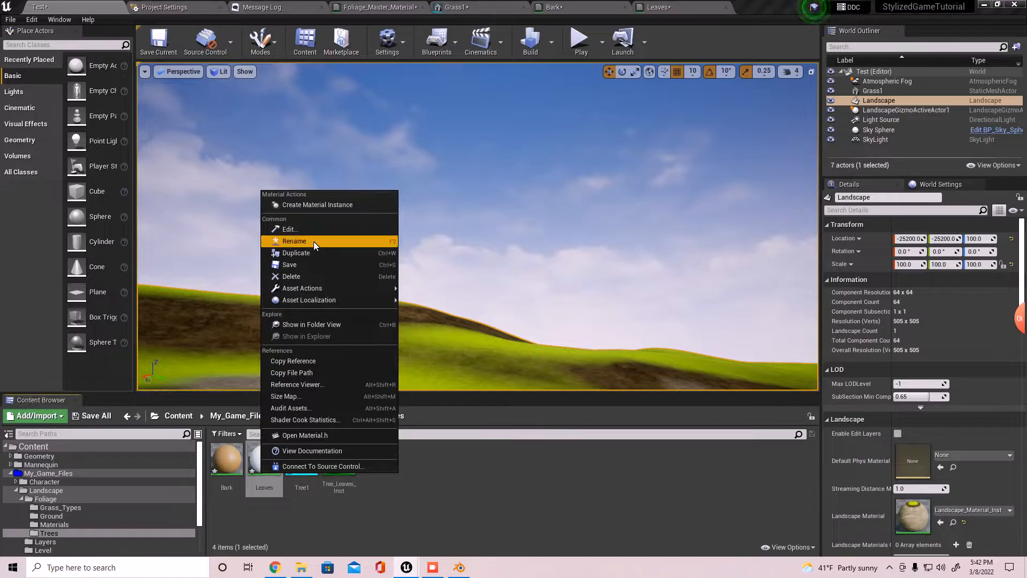
{"action": "left_click", "coordinate": [304, 276]}
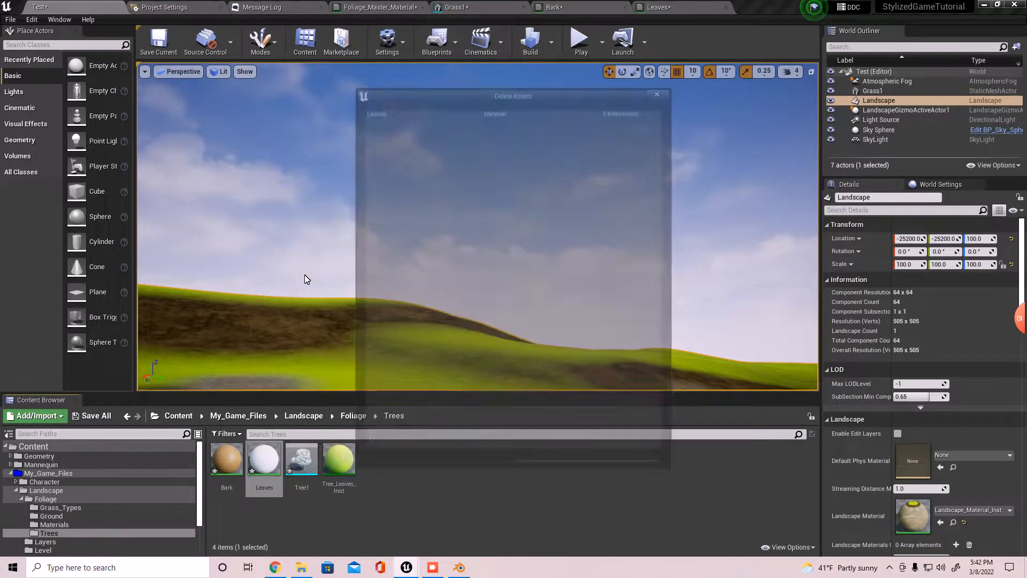
{"action": "left_click", "coordinate": [433, 454]}
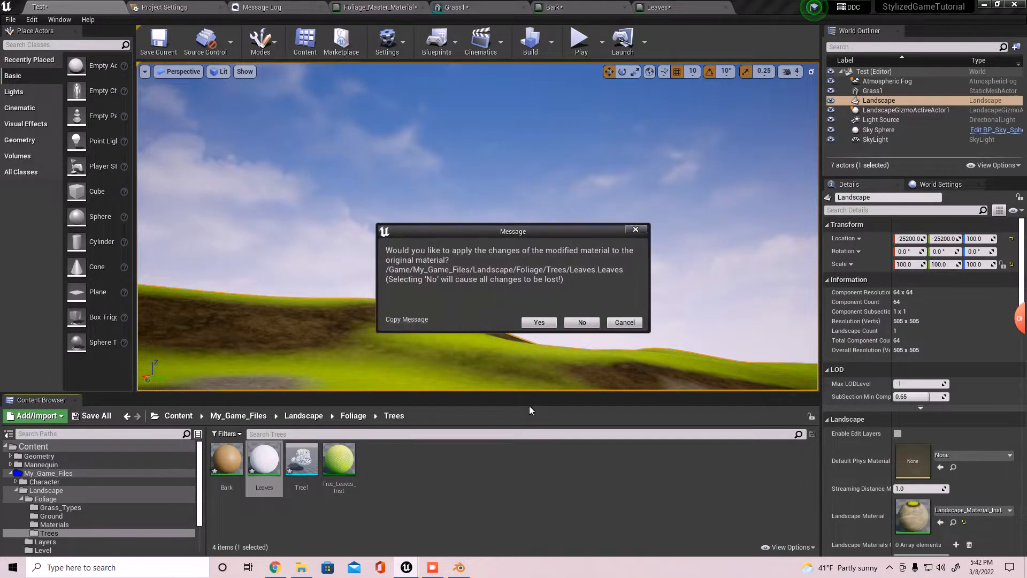
{"action": "left_click", "coordinate": [579, 324]}
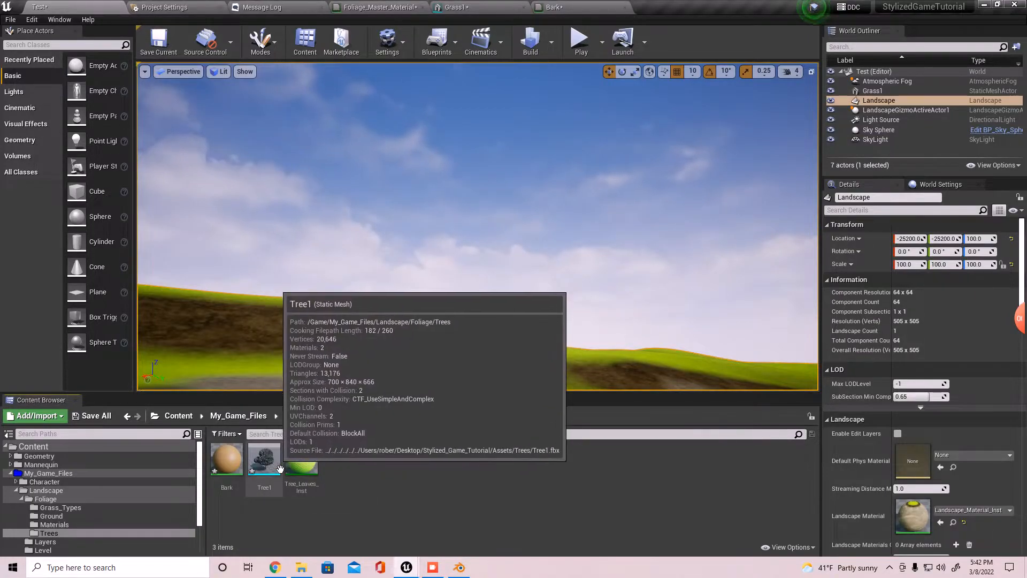
Open the Tree1 static mesh and assign Tree_Leaves_Inst to its Leaves material slot (Element 1)
{"action": "double_click", "coordinate": [264, 461]}
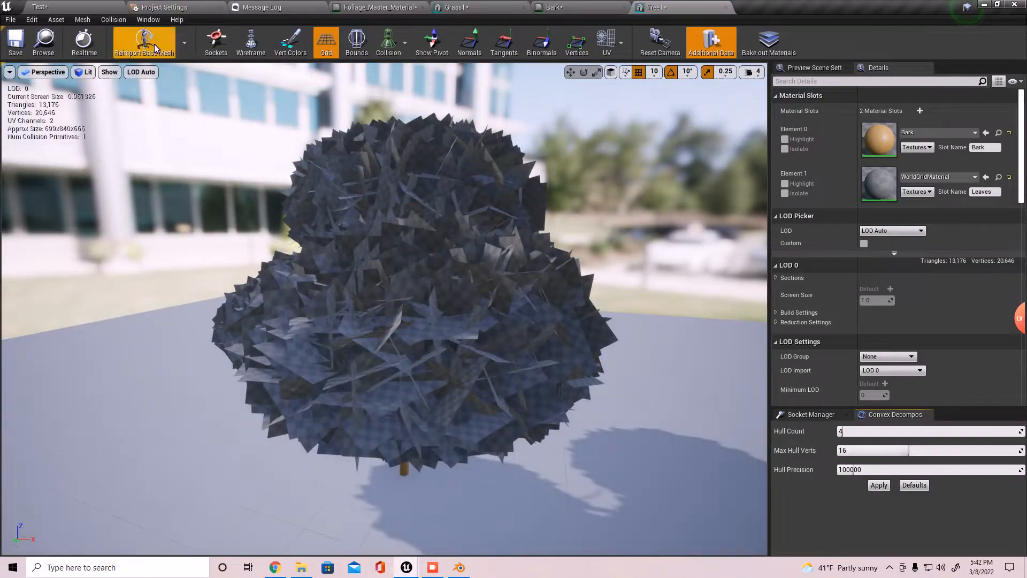
{"action": "left_click", "coordinate": [60, 5]}
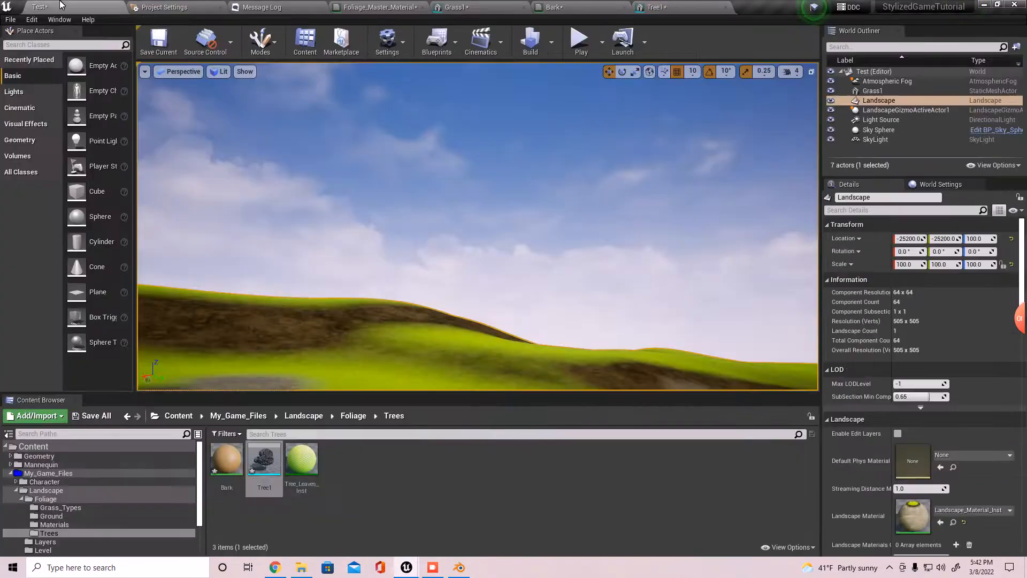
{"action": "left_click_drag", "start_coordinate": [301, 460], "coordinate": [885, 187]}
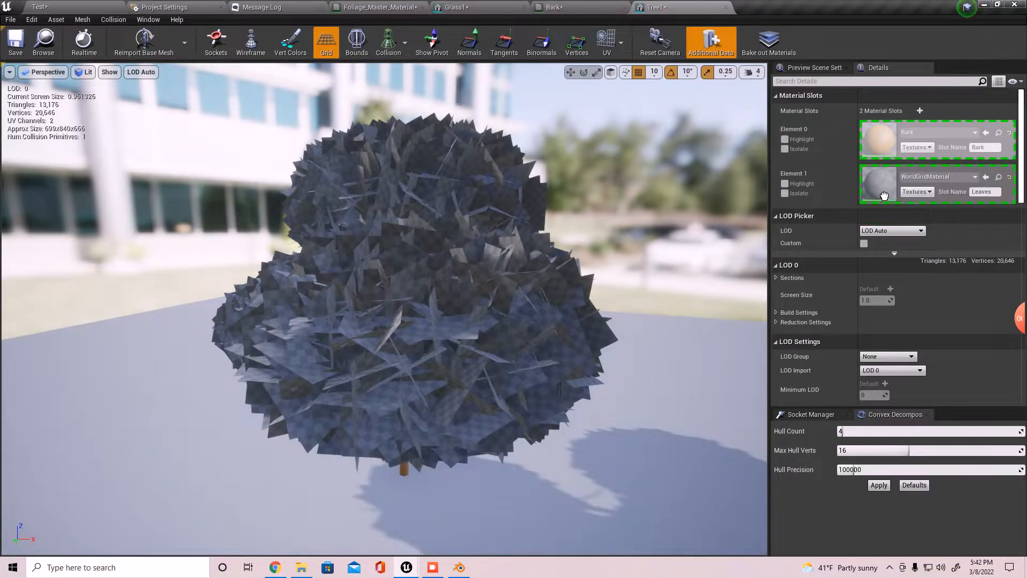
Inspect the Tree1 mesh from several angles and look through its LOD, general and collision settings
{"action": "middle_click_drag", "start_coordinate": [511, 397], "coordinate": [512, 396]}
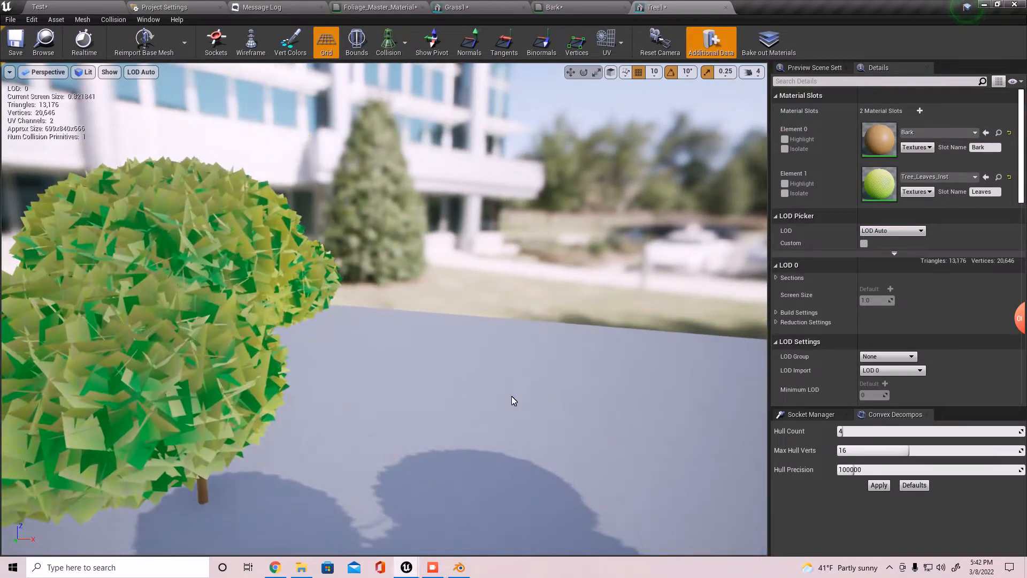
{"action": "right_click_drag", "start_coordinate": [512, 396], "coordinate": [511, 396]}
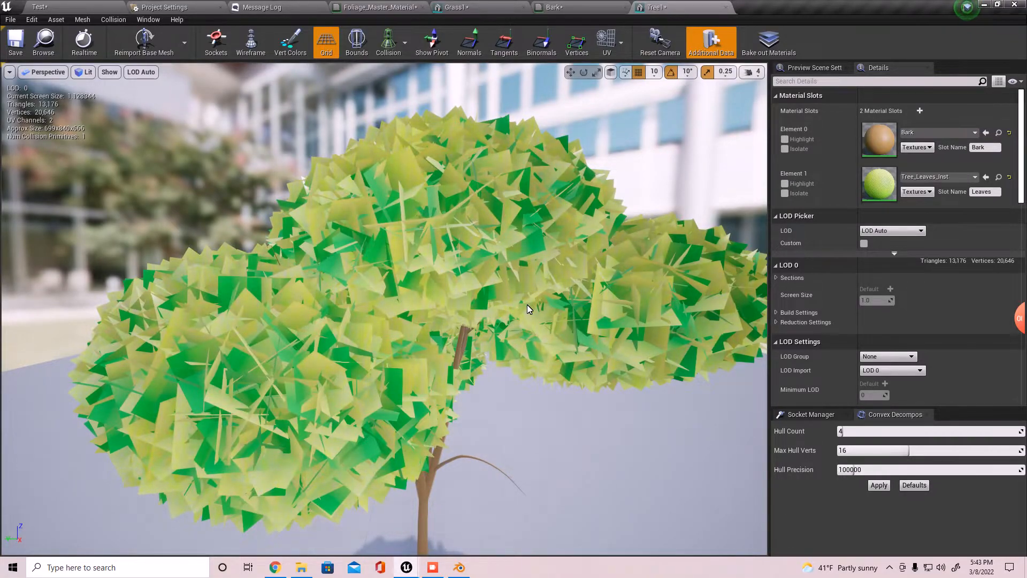
{"action": "right_click_drag", "start_coordinate": [604, 300], "coordinate": [582, 303]}
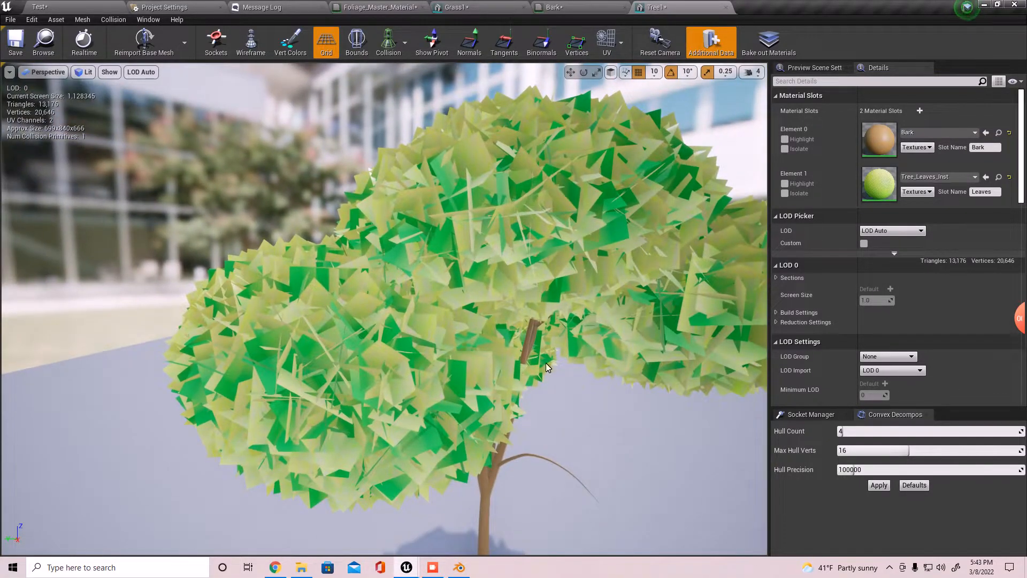
{"action": "right_click_drag", "start_coordinate": [499, 381], "coordinate": [540, 376]}
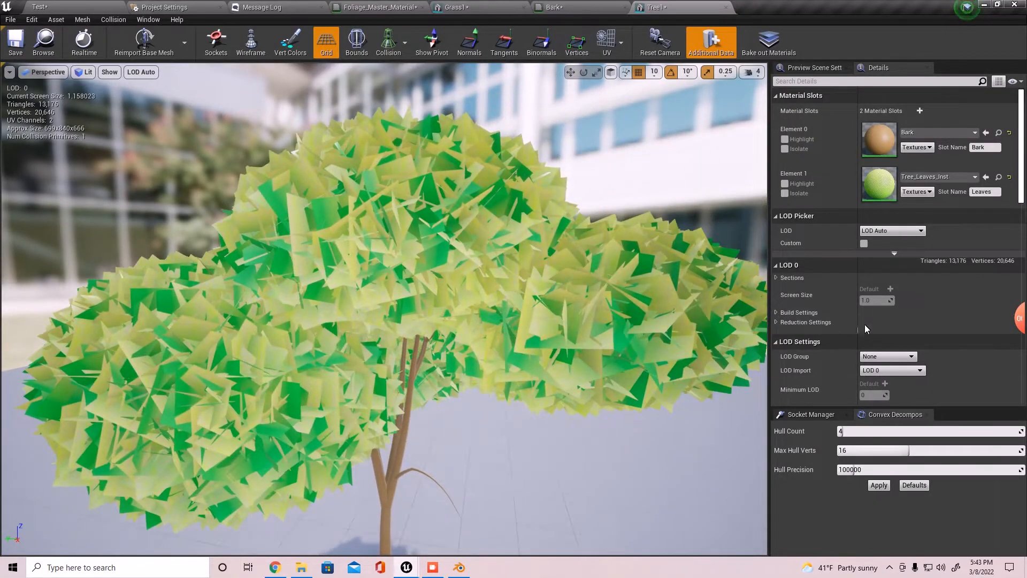
{"action": "scroll", "coordinate": [869, 334], "scroll_direction": "down", "scroll_amount": 2}
{"action": "scroll", "coordinate": [870, 334], "scroll_direction": "down", "scroll_amount": 10}
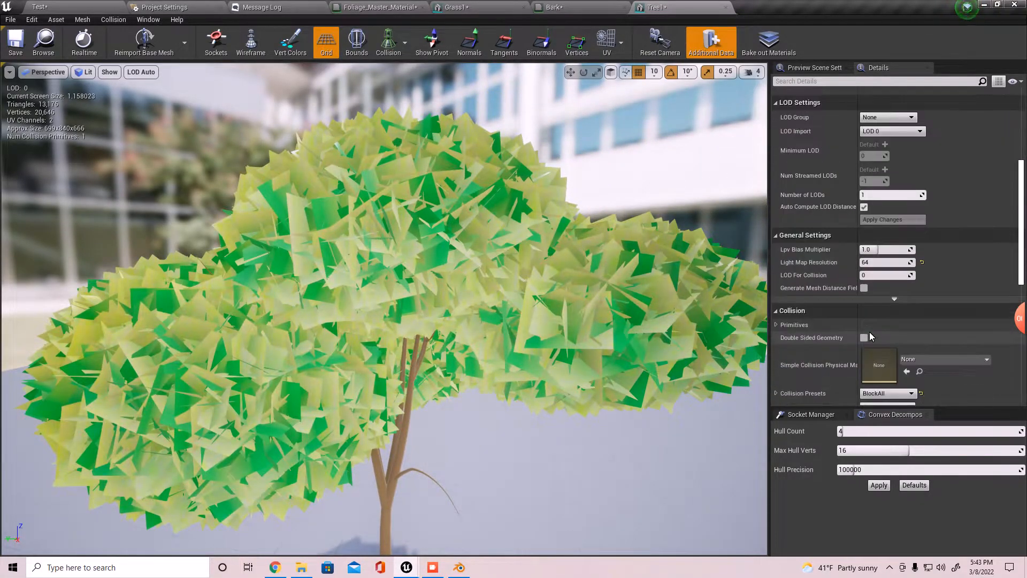
{"action": "scroll", "coordinate": [868, 332], "scroll_direction": "up", "scroll_amount": 5}
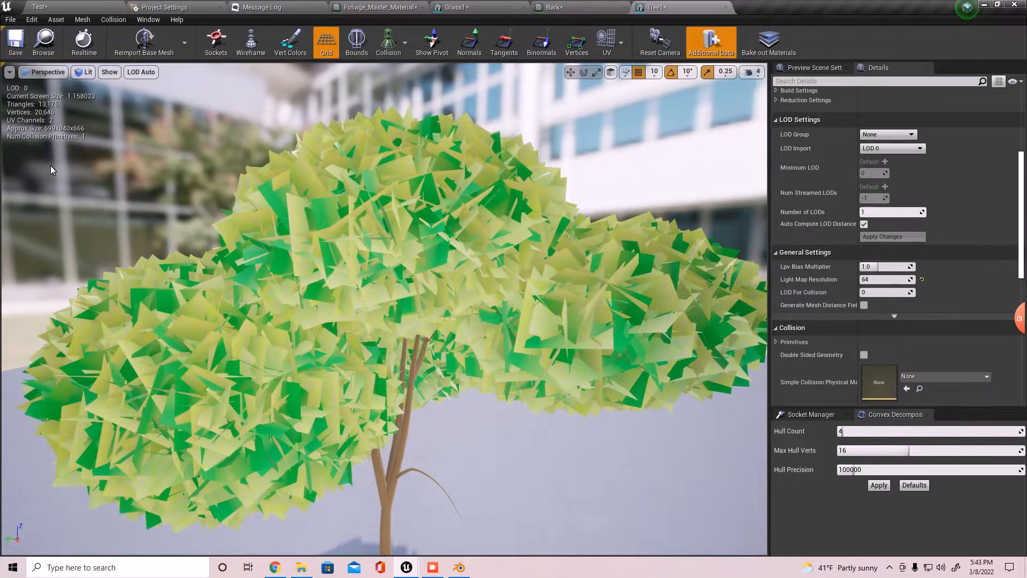
Open the Tree_Leaves_Inst material instance and review its color, texture and wind parameters
{"action": "left_click", "coordinate": [88, 9]}
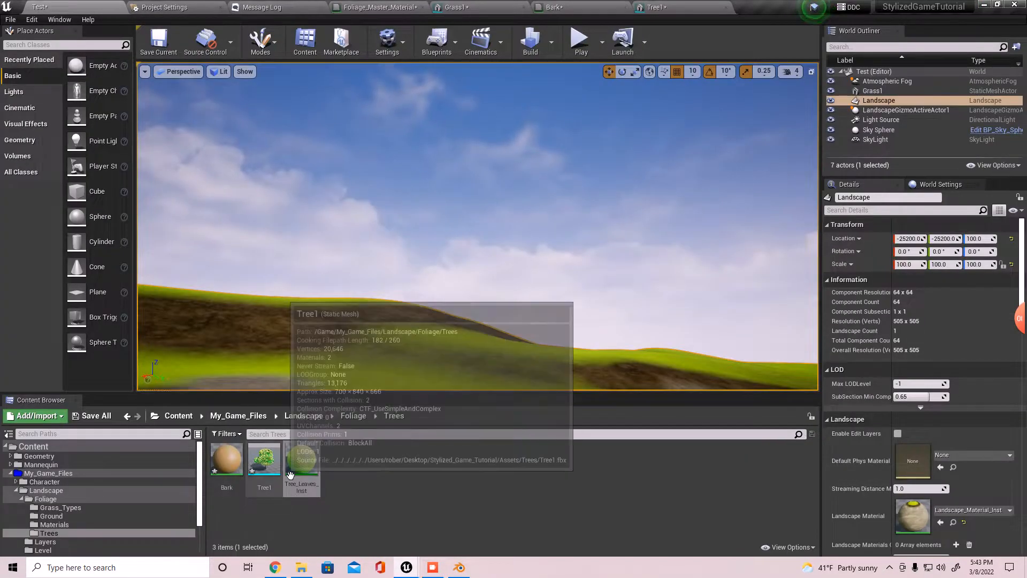
{"action": "double_click", "coordinate": [292, 496]}
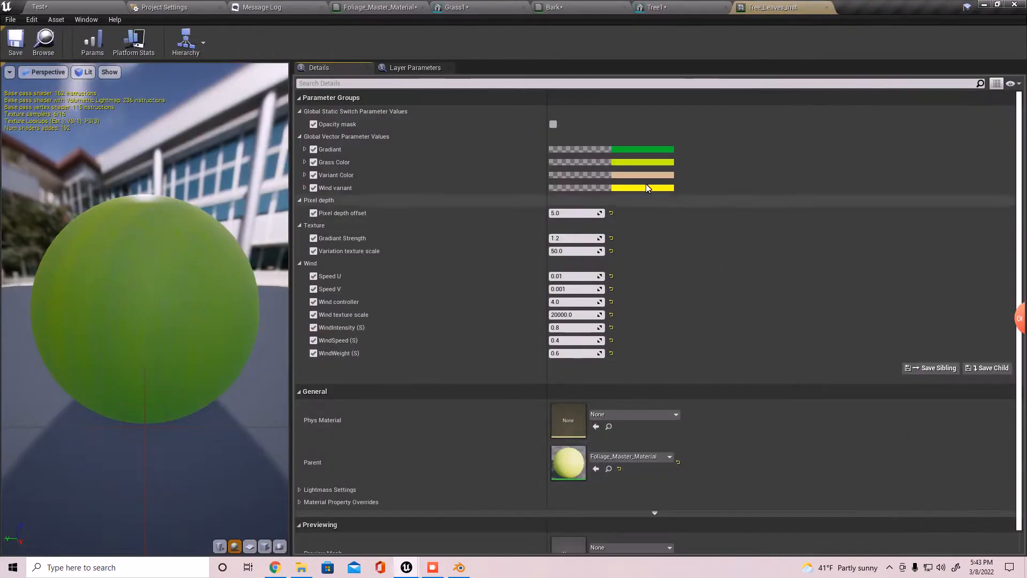
{"action": "scroll", "coordinate": [631, 332], "scroll_direction": "down", "scroll_amount": 1}
{"action": "scroll", "coordinate": [633, 332], "scroll_direction": "up", "scroll_amount": 1}
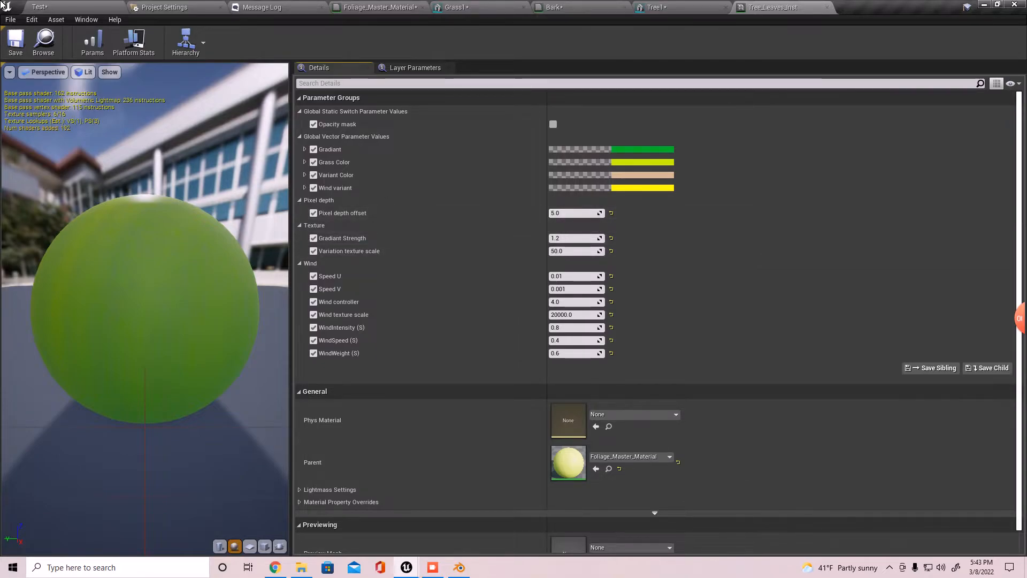
Open Foliage_Master_Material from the Foliage/Materials folder
{"action": "left_click", "coordinate": [67, 5]}
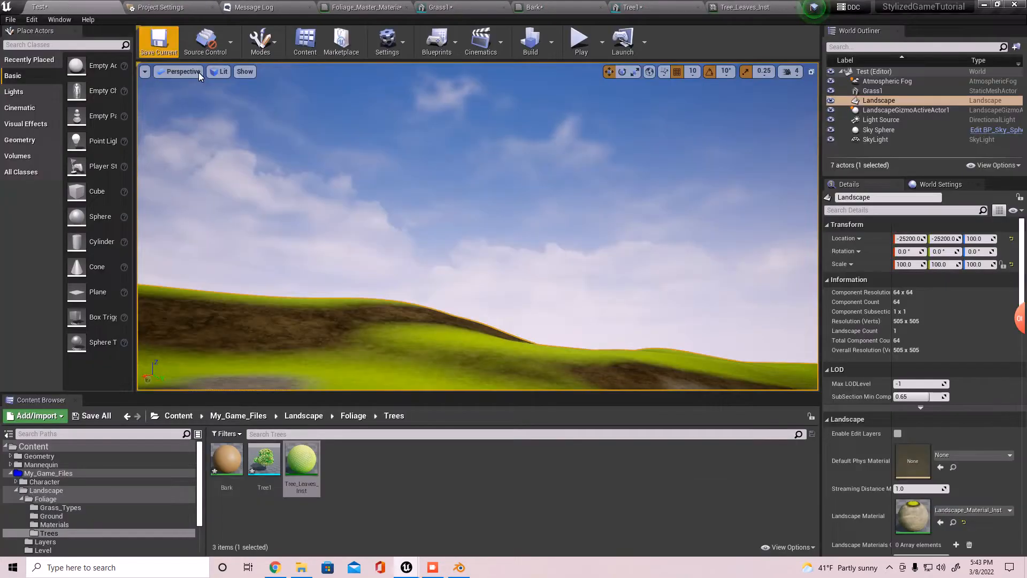
{"action": "left_click", "coordinate": [54, 524]}
{"action": "left_click", "coordinate": [55, 517]}
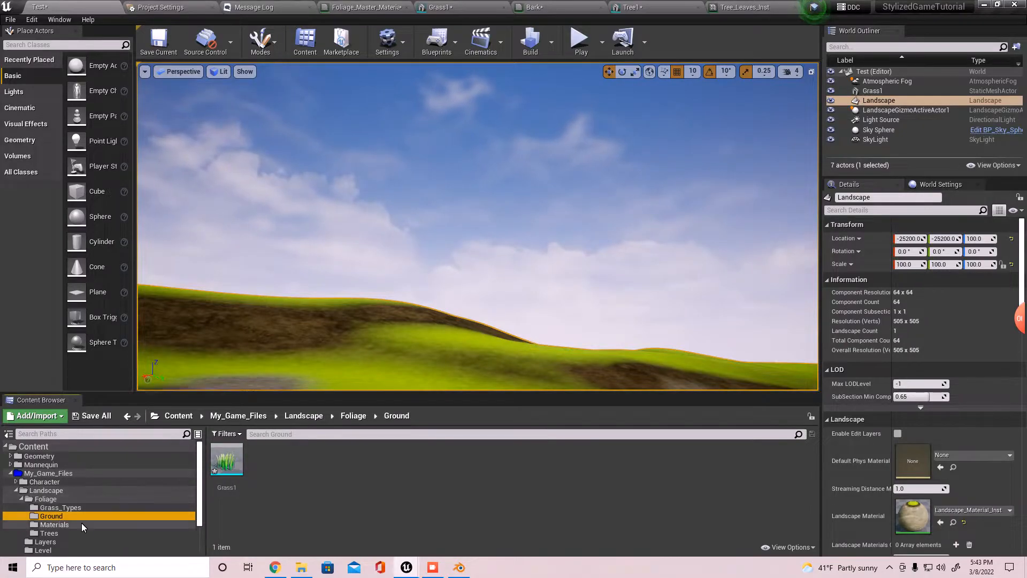
{"action": "left_click", "coordinate": [80, 524]}
{"action": "double_click", "coordinate": [226, 461]}
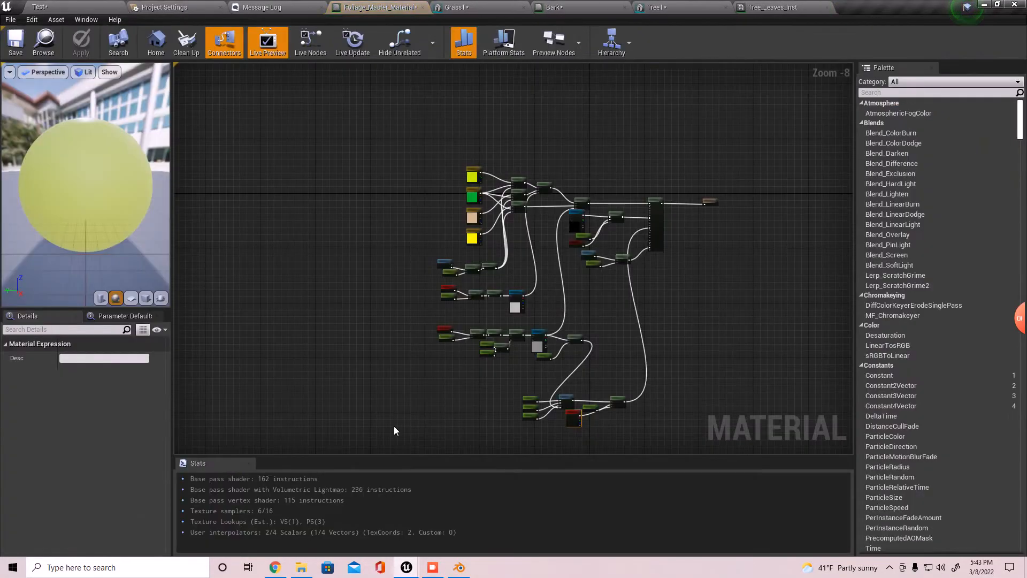
Move the wind section's Lerp node farther from SimpleGrassWind, in line with its Result output
{"action": "right_click_drag", "start_coordinate": [581, 196], "coordinate": [503, 64]}
{"action": "scroll", "coordinate": [492, 180], "scroll_direction": "up", "scroll_amount": 3}
{"action": "scroll", "coordinate": [487, 218], "scroll_direction": "up", "scroll_amount": 4}
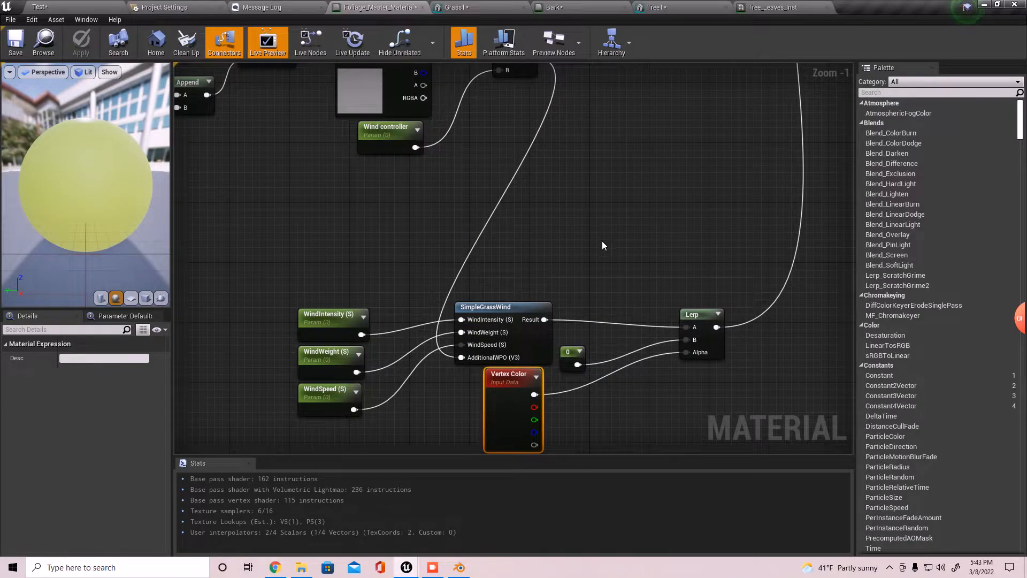
{"action": "scroll", "coordinate": [593, 254], "scroll_direction": "up", "scroll_amount": 1}
{"action": "right_click_drag", "start_coordinate": [575, 275], "coordinate": [533, 235]}
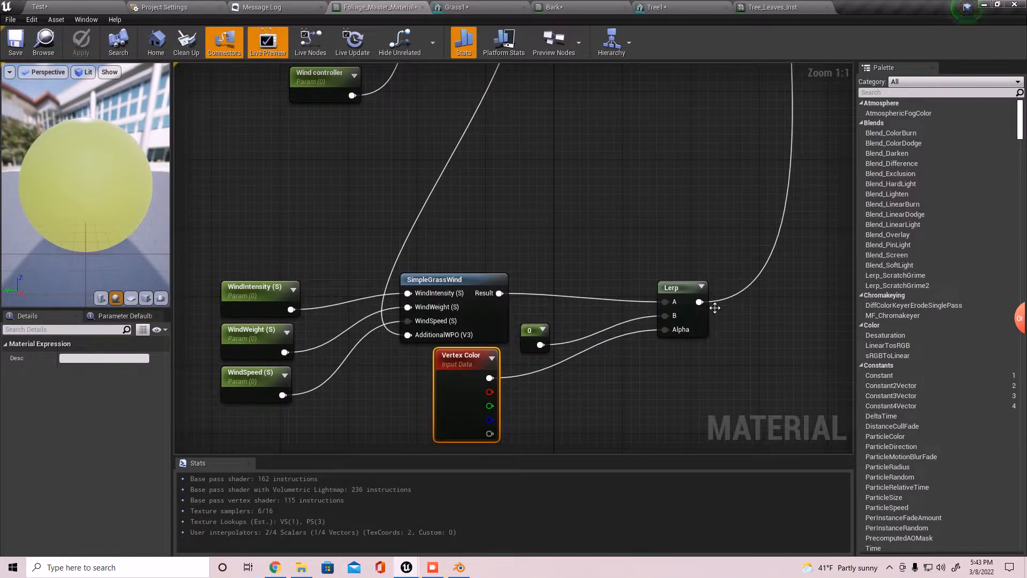
{"action": "left_click_drag", "start_coordinate": [699, 299], "coordinate": [770, 289]}
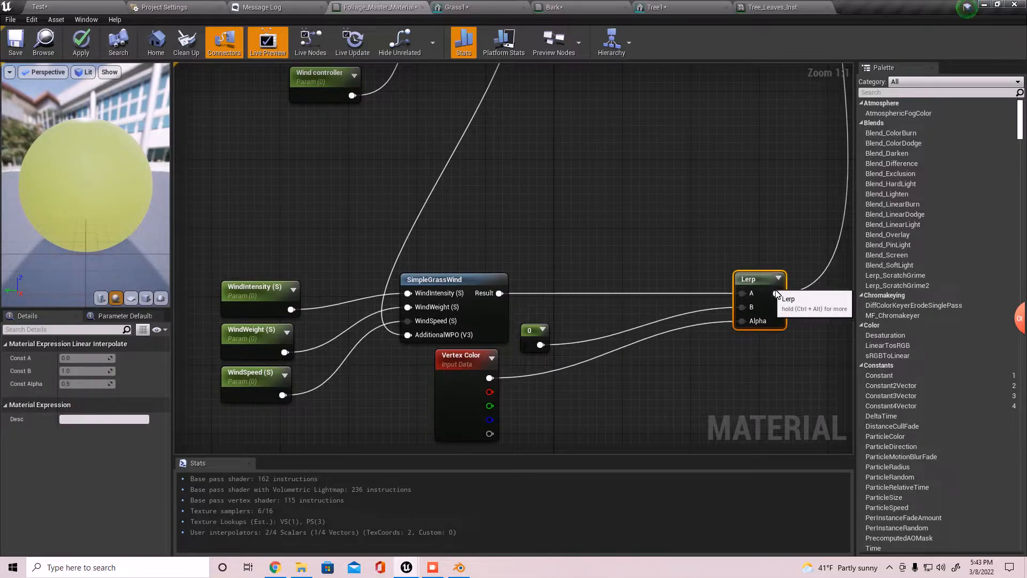
Add a StaticSwitch node, connect its output to Lerp's A input and feed its True input from SimpleGrassWind's Result
{"action": "right_click", "coordinate": [611, 268]}
{"action": "type", "text": "swi"}
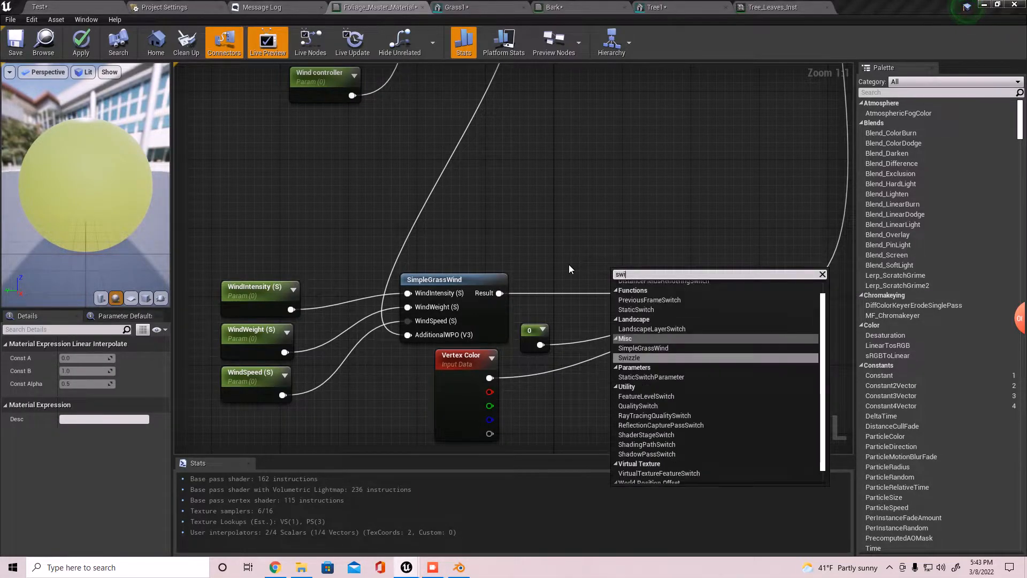
{"action": "type", "text": "tch"}
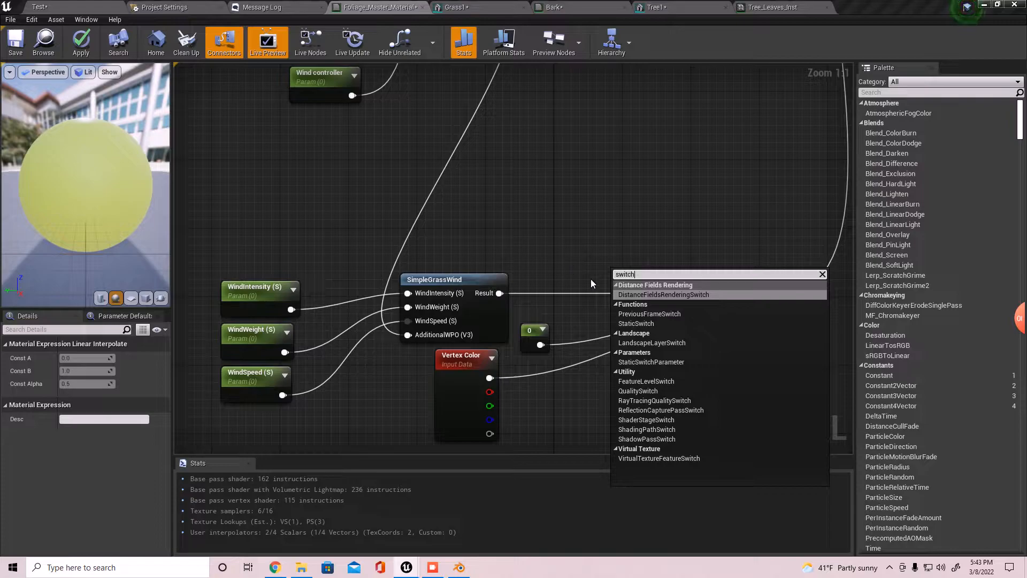
{"action": "left_click", "coordinate": [642, 323]}
{"action": "left_click_drag", "start_coordinate": [649, 281], "coordinate": [743, 293]}
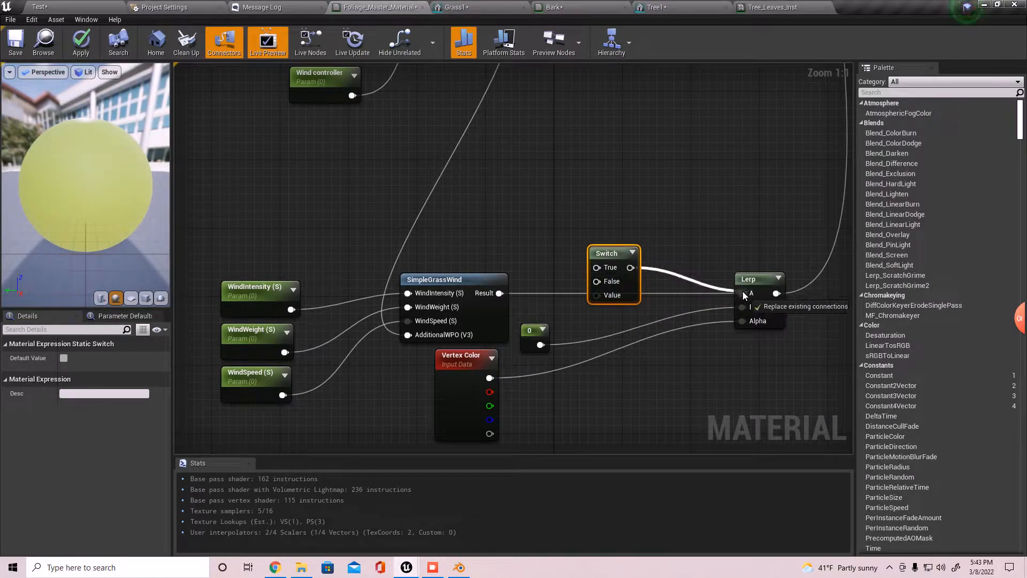
{"action": "left_click_drag", "start_coordinate": [506, 300], "coordinate": [608, 268]}
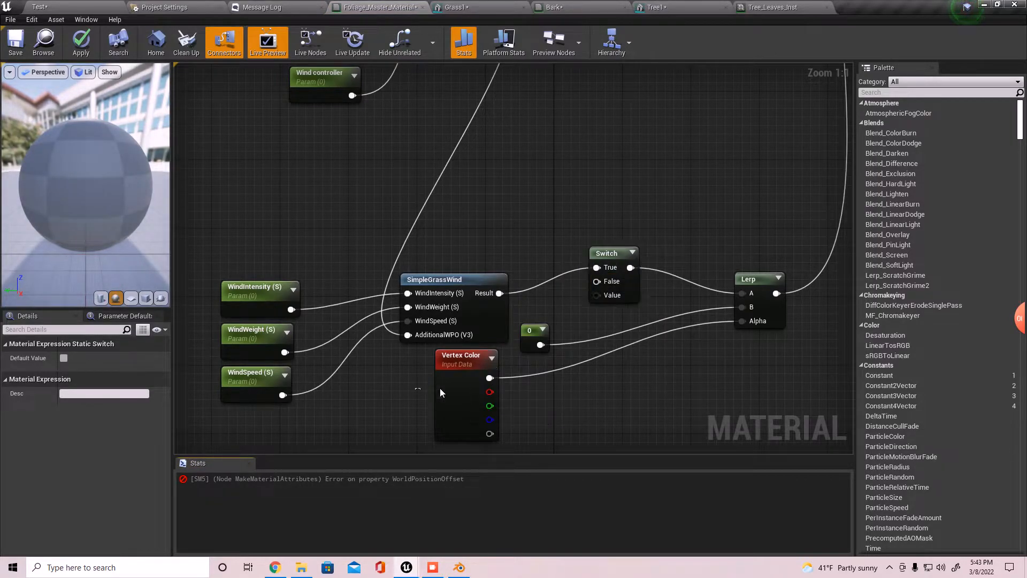
Move the 0 constant and Vertex Color nodes lower in the graph, clear of SimpleGrassWind
{"action": "left_click_drag", "start_coordinate": [551, 345], "coordinate": [544, 405]}
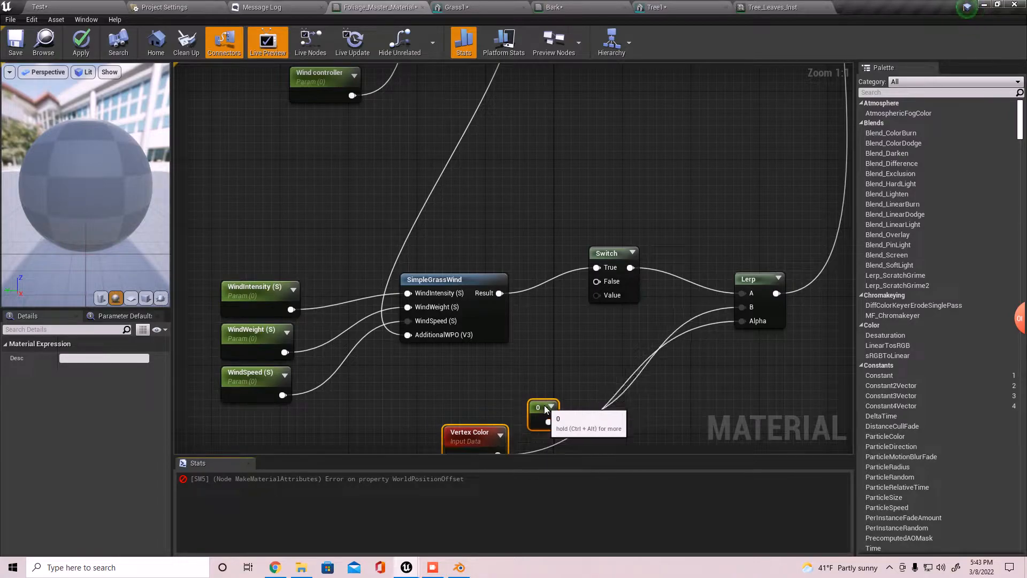
Try previewing the Switch node with realtime preview enabled, and delete the node
{"action": "right_click", "coordinate": [596, 295]}
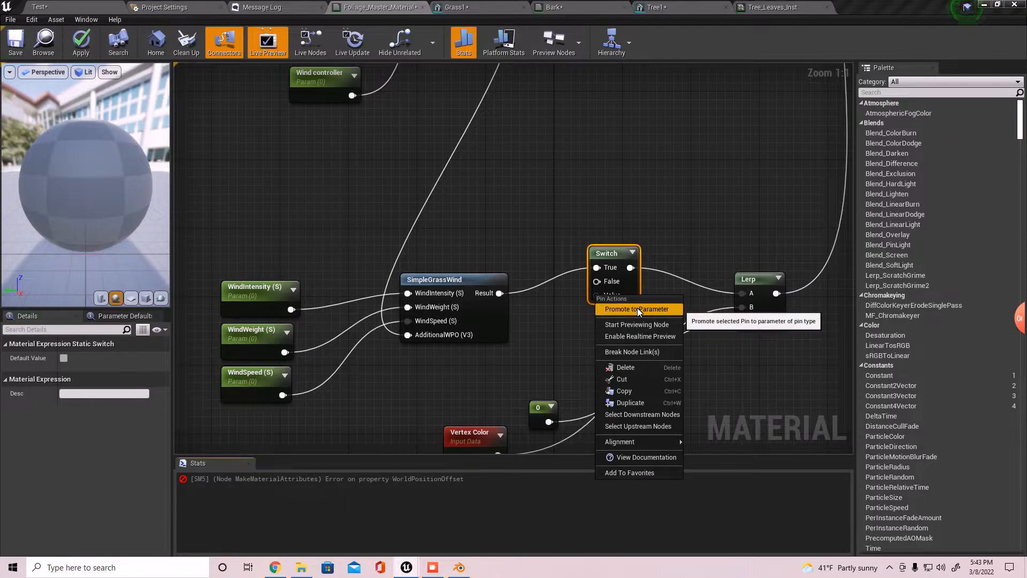
{"action": "left_click", "coordinate": [561, 323]}
{"action": "right_click", "coordinate": [600, 282]}
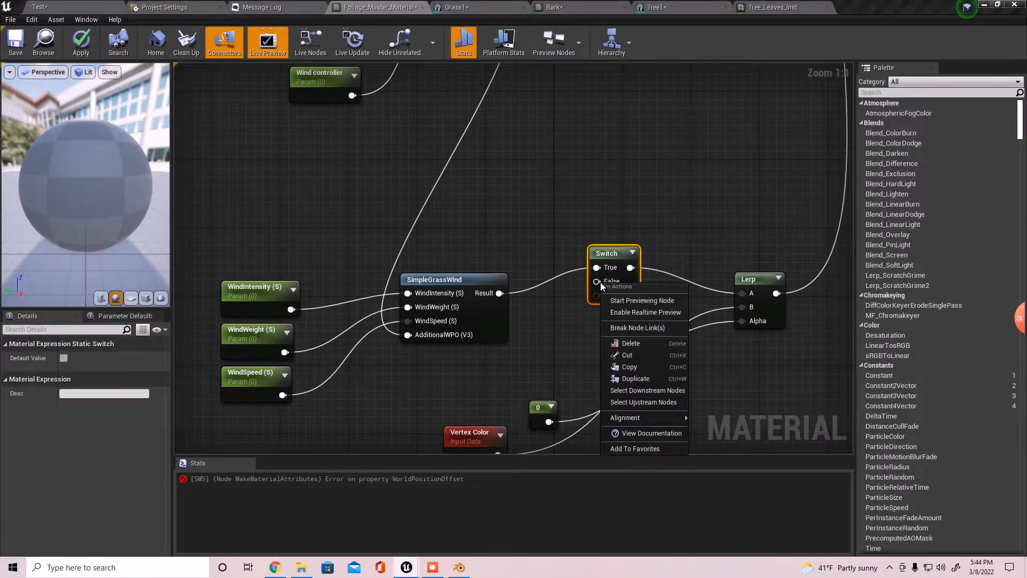
{"action": "left_click", "coordinate": [624, 301]}
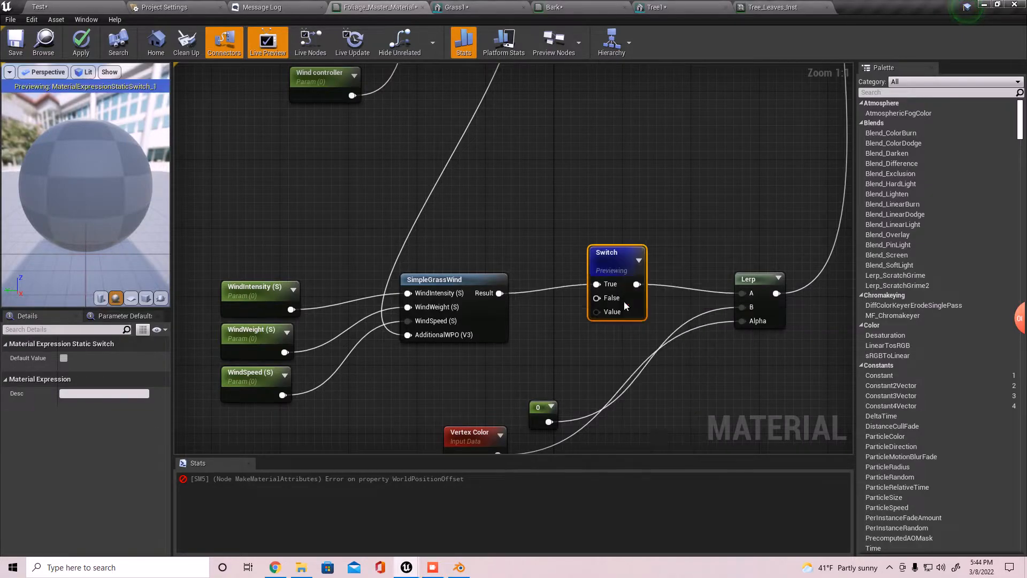
{"action": "right_click", "coordinate": [607, 263]}
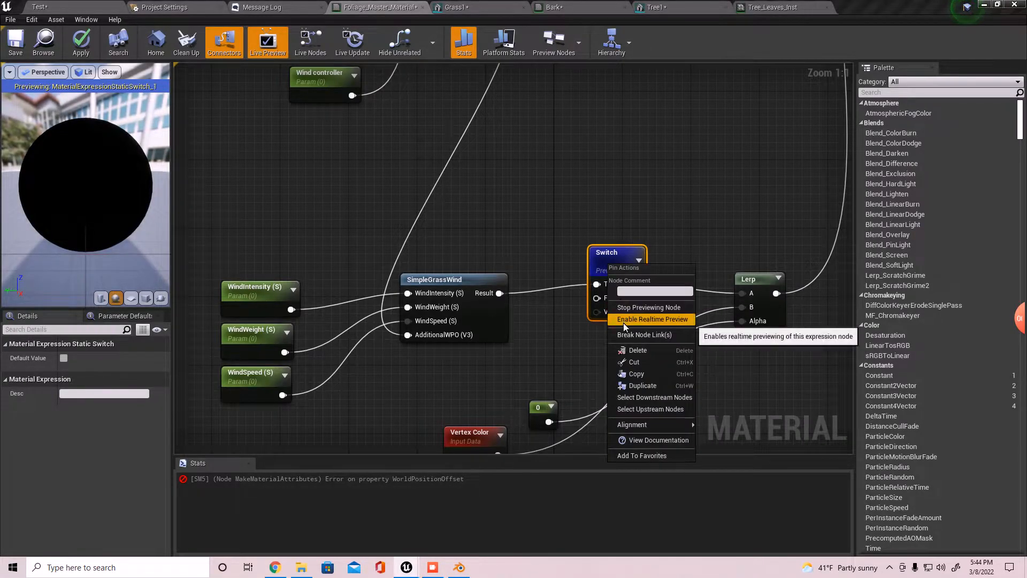
{"action": "left_click", "coordinate": [636, 319]}
{"action": "right_click", "coordinate": [613, 285]}
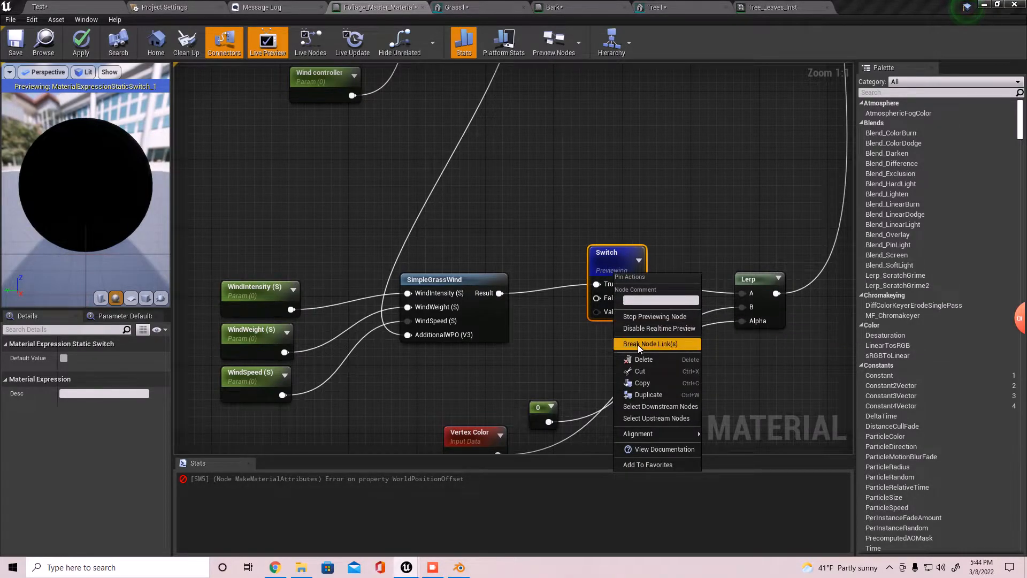
{"action": "left_click", "coordinate": [573, 226]}
{"action": "left_click", "coordinate": [618, 294]}
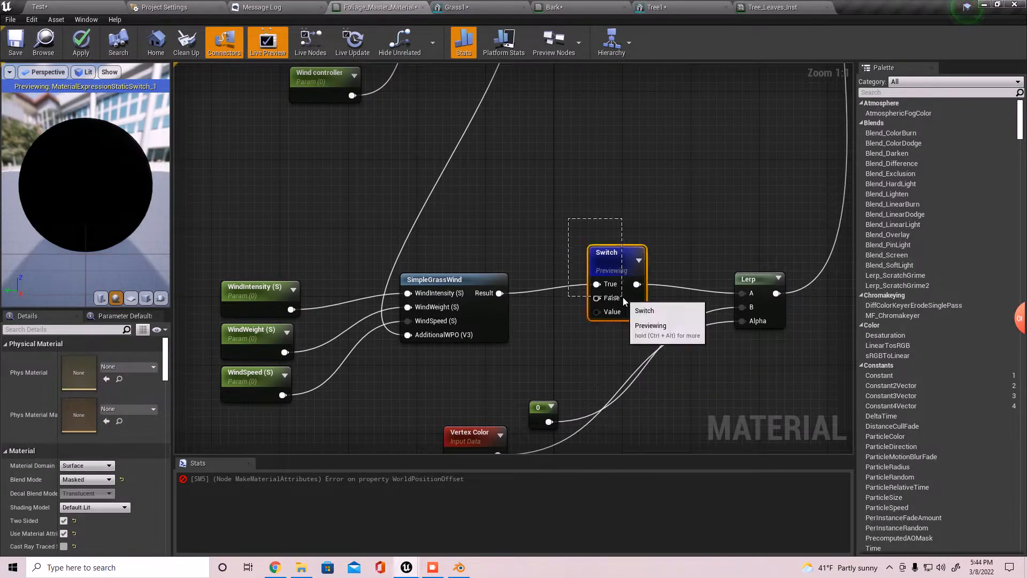
{"action": "key", "text": "Delete"}
Add a StaticSwitch node between SimpleGrassWind and Lerp and connect SimpleGrassWind's Result to its True input
{"action": "right_click", "coordinate": [609, 304]}
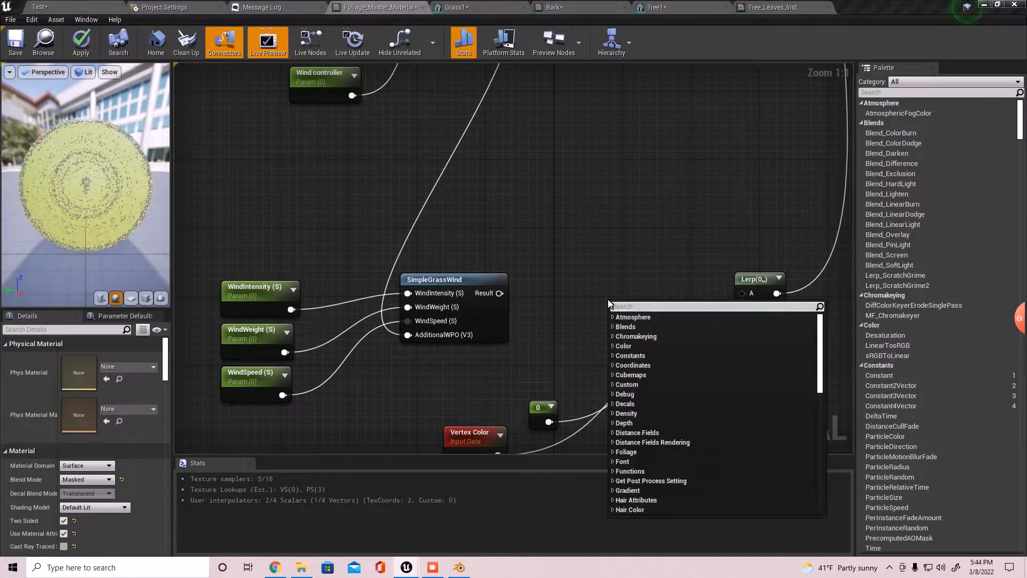
{"action": "type", "text": "switch"}
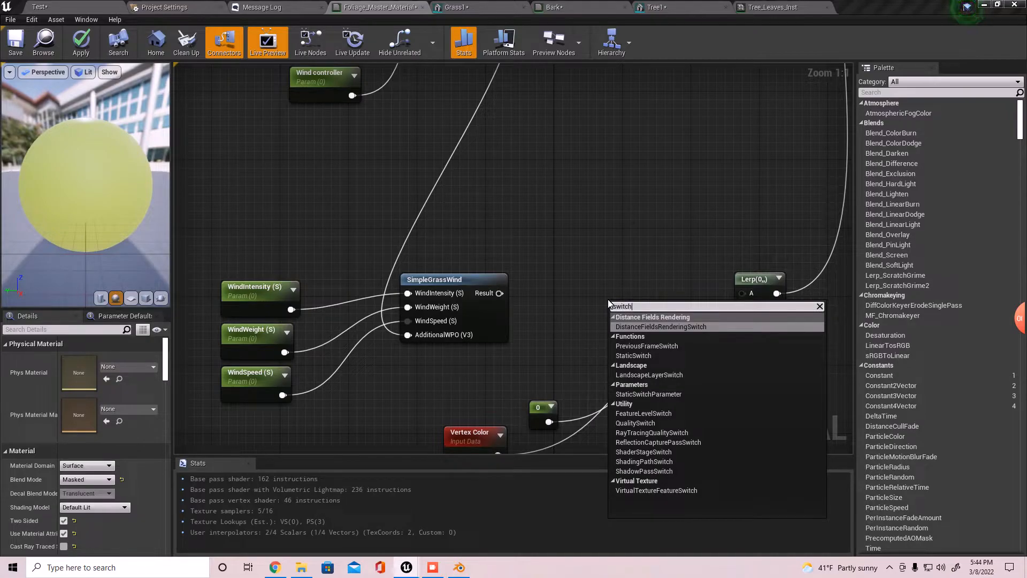
{"action": "left_click", "coordinate": [634, 355]}
{"action": "left_click_drag", "start_coordinate": [618, 321], "coordinate": [499, 293]}
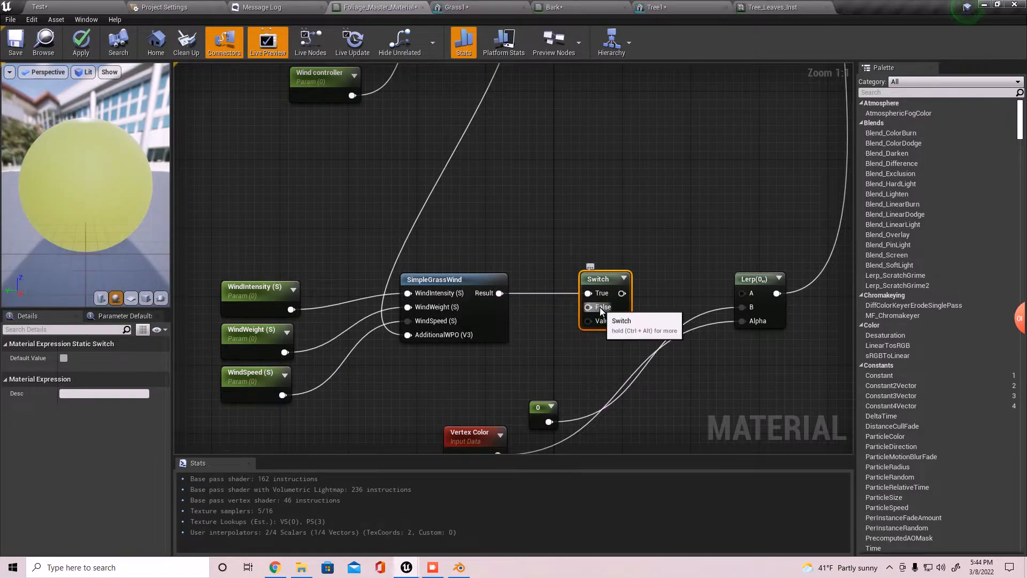
{"action": "right_click", "coordinate": [599, 307]}
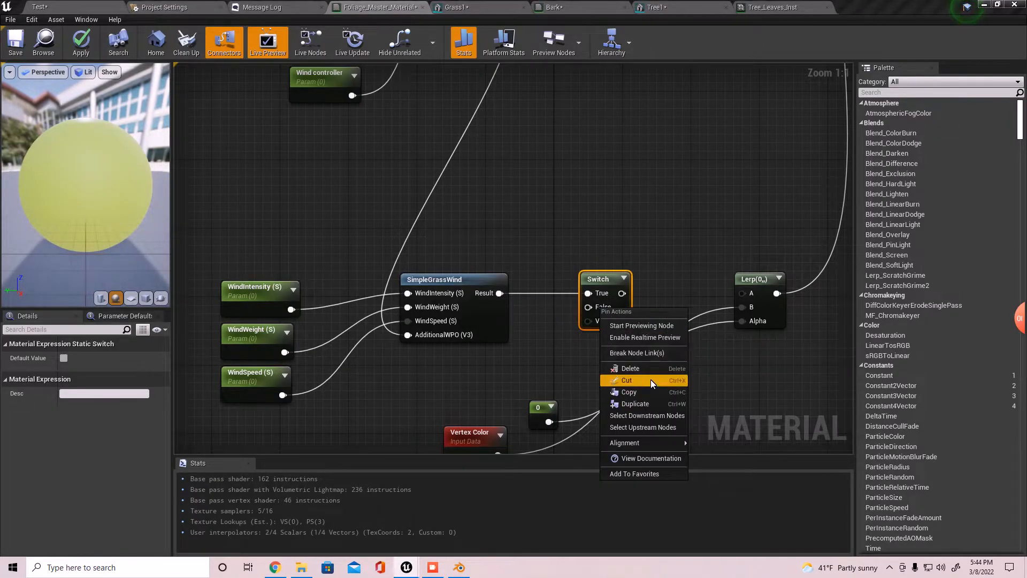
{"action": "left_click", "coordinate": [595, 307]}
{"action": "left_click_drag", "start_coordinate": [588, 307], "coordinate": [441, 377]}
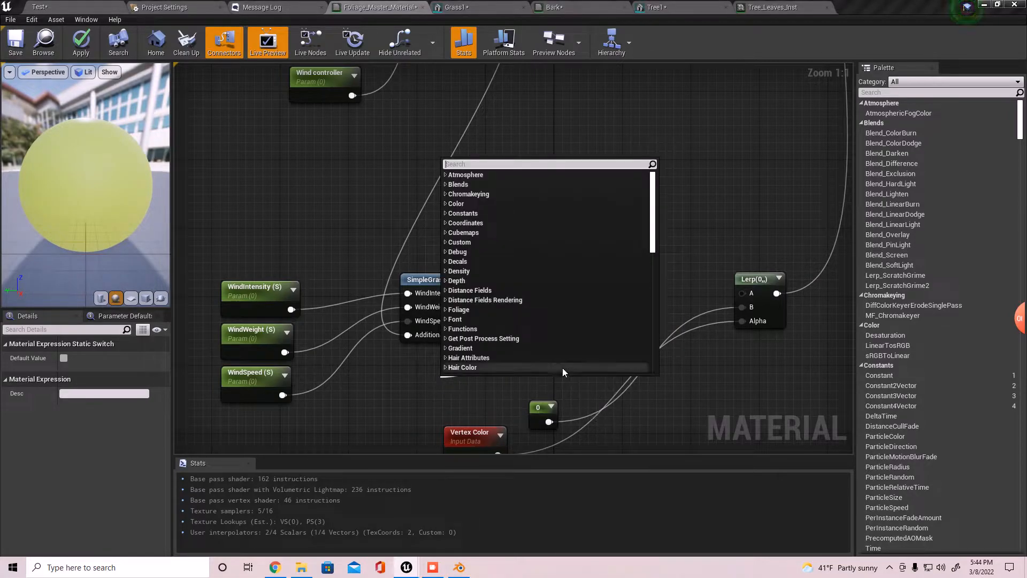
{"action": "left_click", "coordinate": [709, 300]}
{"action": "right_click", "coordinate": [600, 307]}
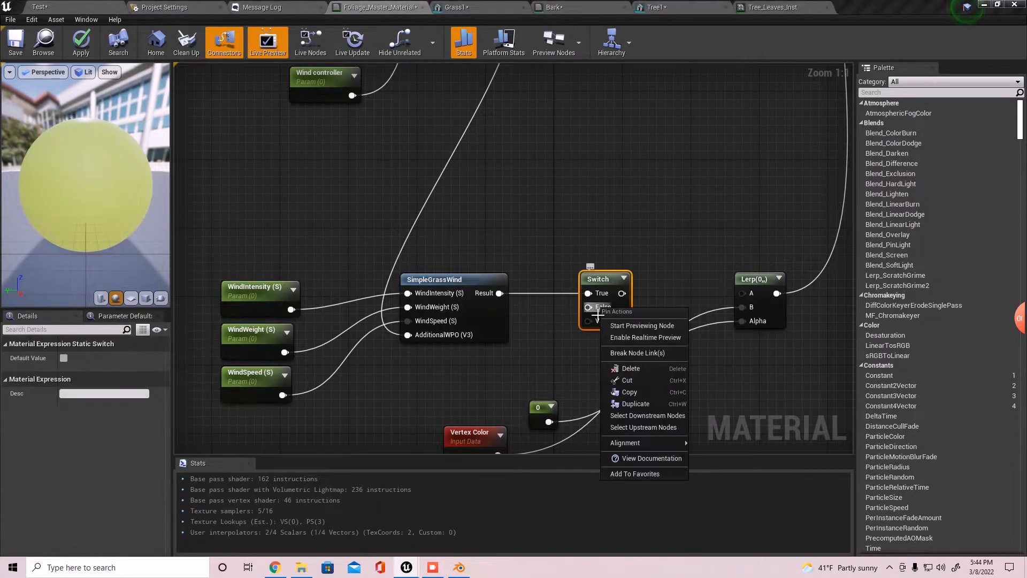
{"action": "left_click", "coordinate": [560, 337]}
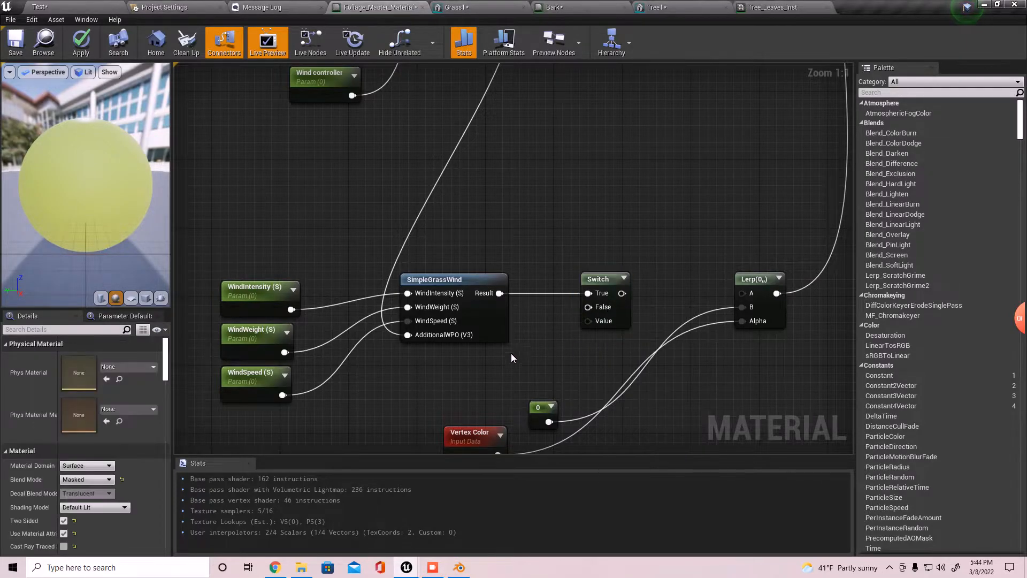
Try adding a ScalarParameter node below SimpleGrassWind, and delete it
{"action": "right_click", "coordinate": [473, 355]}
{"action": "type", "text": "constant"}
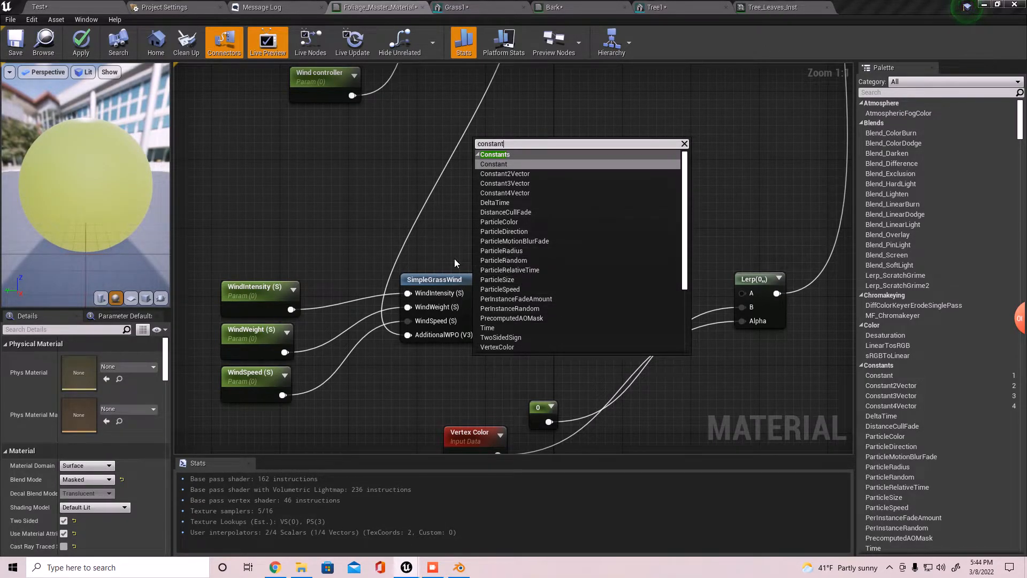
{"action": "key", "text": "BackSpace"}
{"action": "key", "text": "BackSpace"}
{"action": "key", "text": "BackSpace"}
{"action": "key", "text": "BackSpace"}
{"action": "key", "text": "BackSpace"}
{"action": "key", "text": "BackSpace"}
{"action": "key", "text": "BackSpace"}
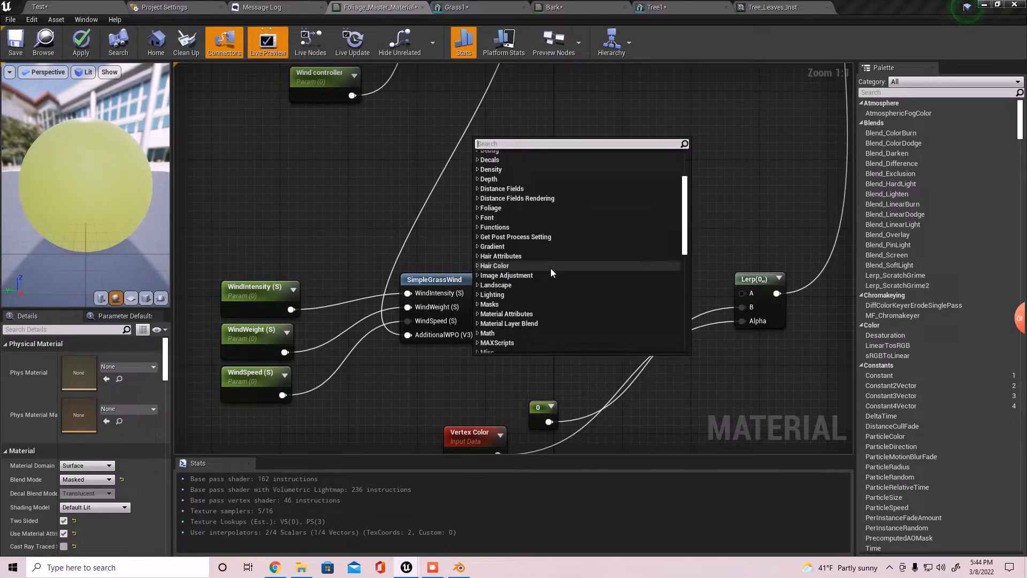
{"action": "type", "text": "parametere"}
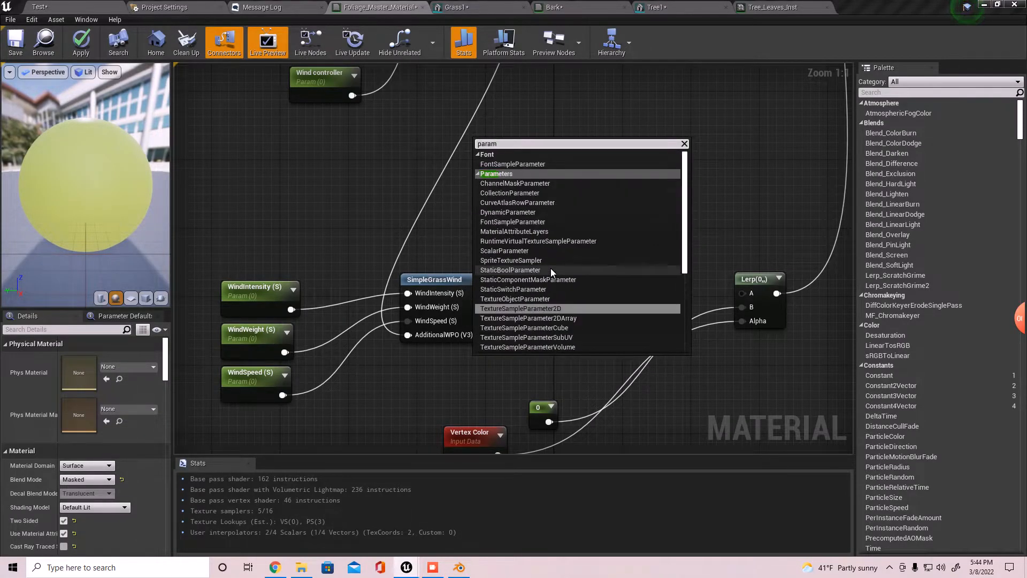
{"action": "key", "text": "BackSpace"}
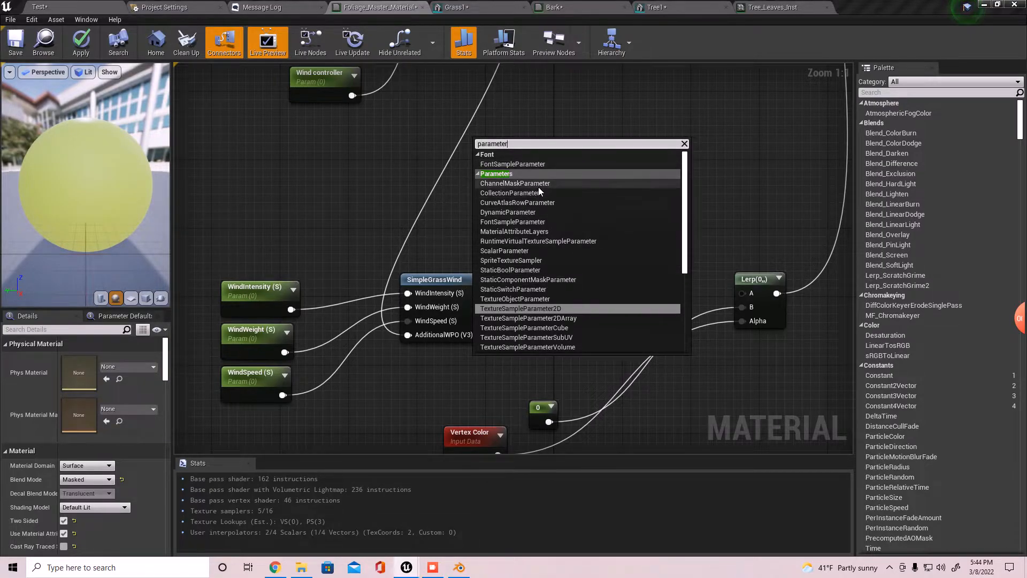
{"action": "scroll", "coordinate": [540, 188], "scroll_direction": "down", "scroll_amount": 3}
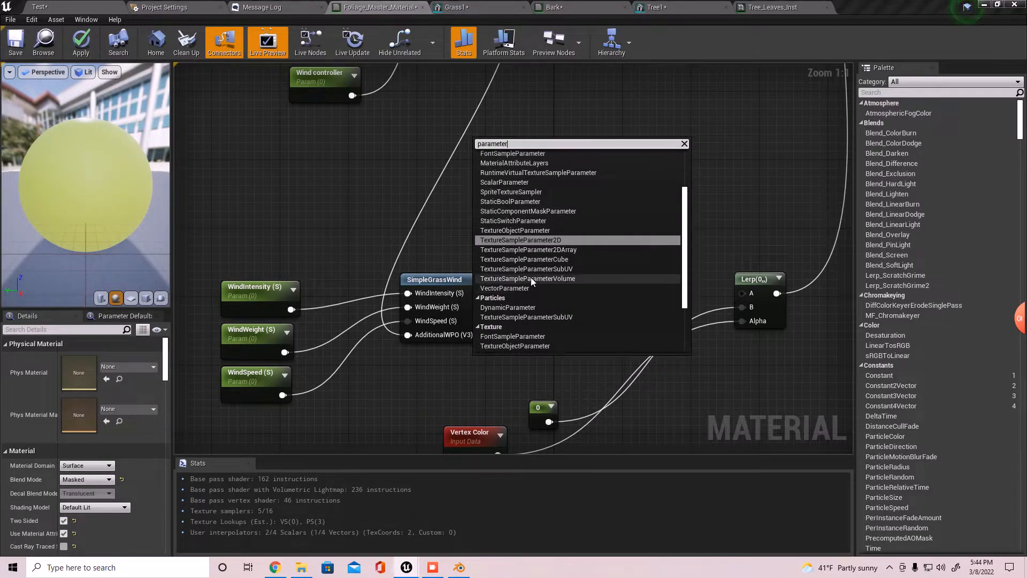
{"action": "scroll", "coordinate": [547, 254], "scroll_direction": "up", "scroll_amount": 1}
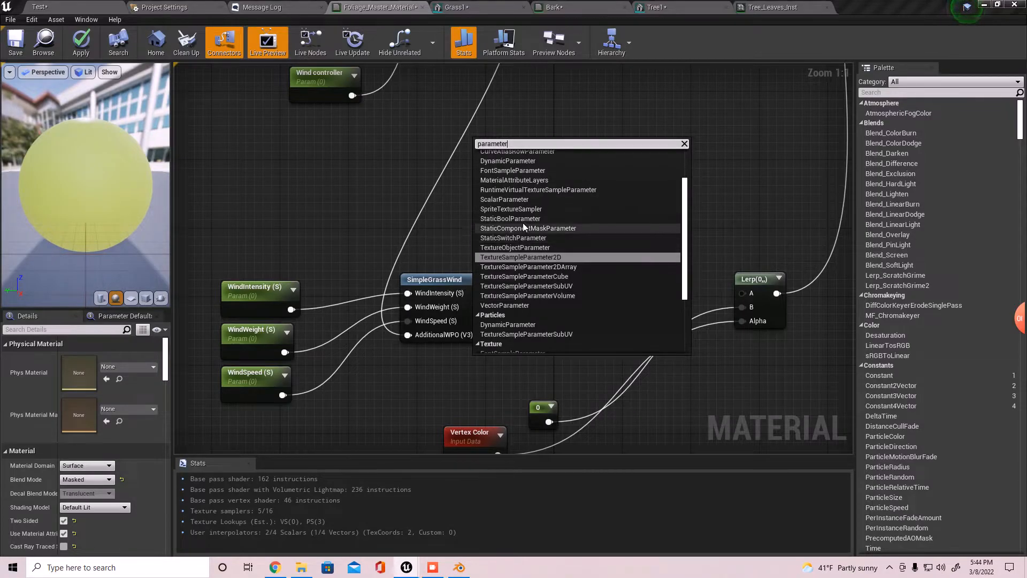
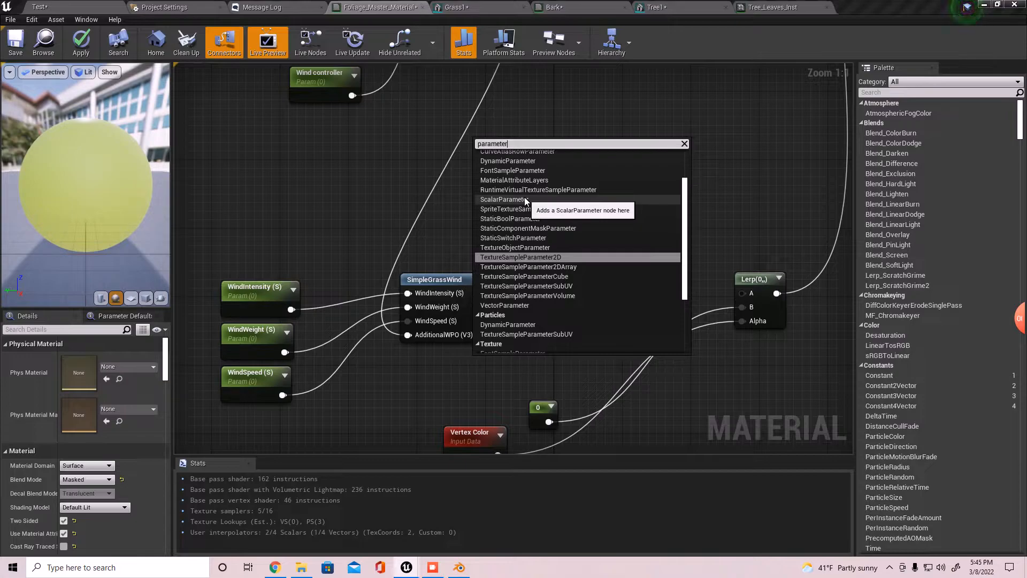
{"action": "left_click", "coordinate": [524, 200]}
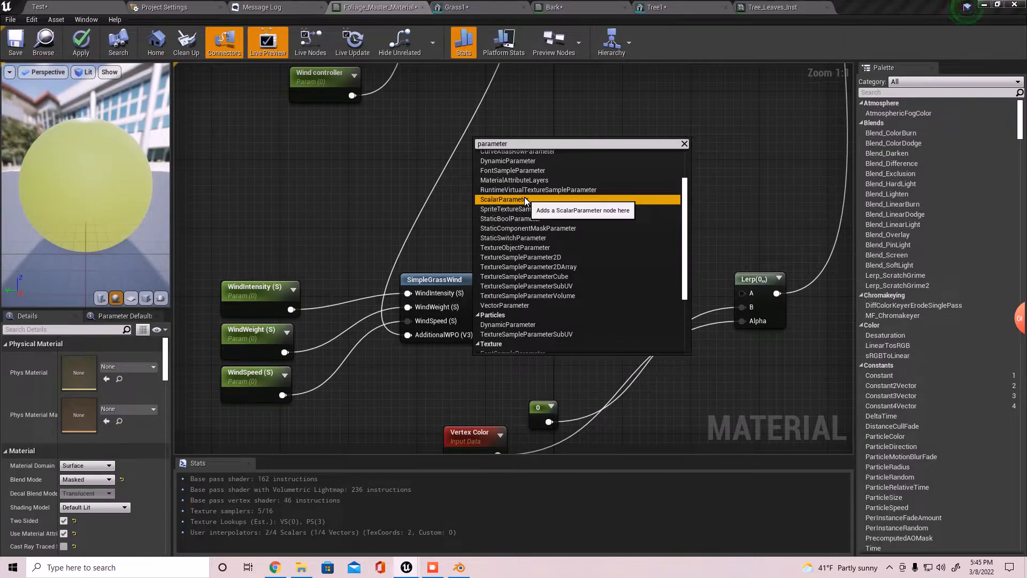
{"action": "left_click", "coordinate": [524, 199]}
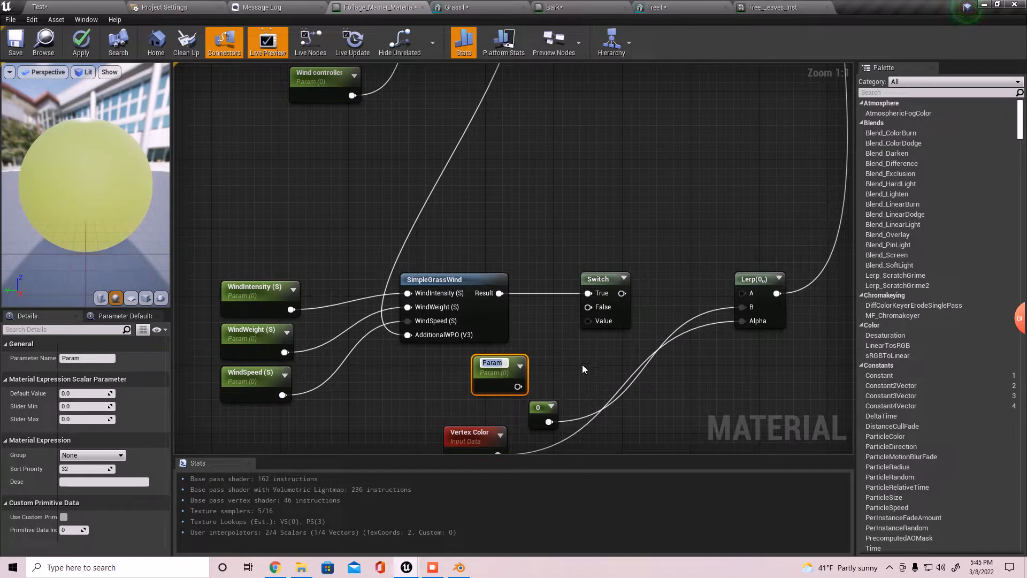
{"action": "left_click_drag", "start_coordinate": [520, 383], "coordinate": [506, 384]}
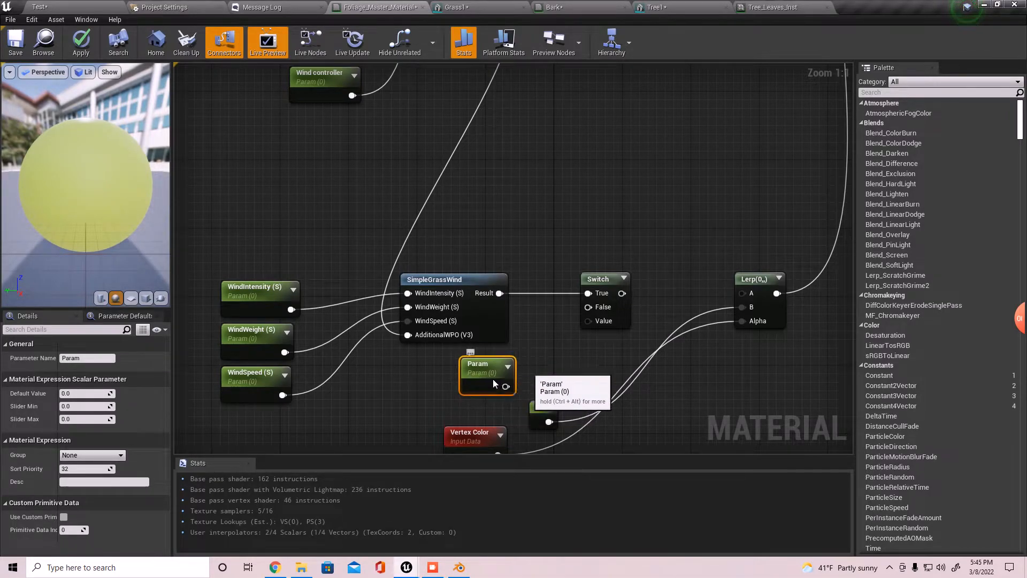
{"action": "key", "text": "Delete"}
Reconnect SimpleGrassWind's Result to Lerp's A input and move the Switch node beyond Lerp's output
{"action": "left_click_drag", "start_coordinate": [499, 293], "coordinate": [743, 293]}
{"action": "left_click_drag", "start_coordinate": [611, 281], "coordinate": [849, 204]}
{"action": "right_click_drag", "start_coordinate": [714, 260], "coordinate": [500, 284]}
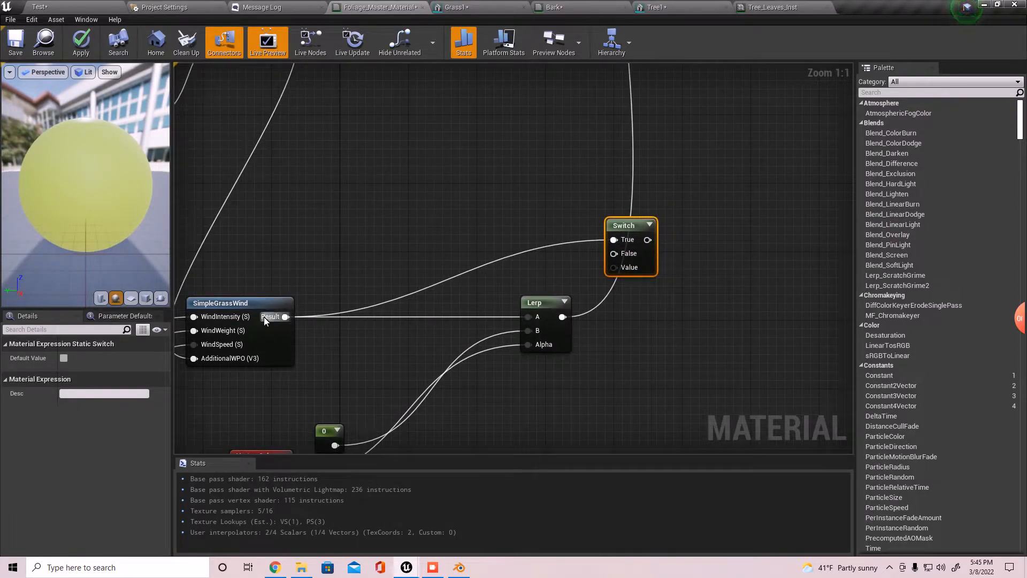
Wire SimpleGrassWind's Result to the Switch's False input, Lerp to True, and the Switch's output to World Position Offset
{"action": "left_click_drag", "start_coordinate": [612, 253], "coordinate": [287, 317]}
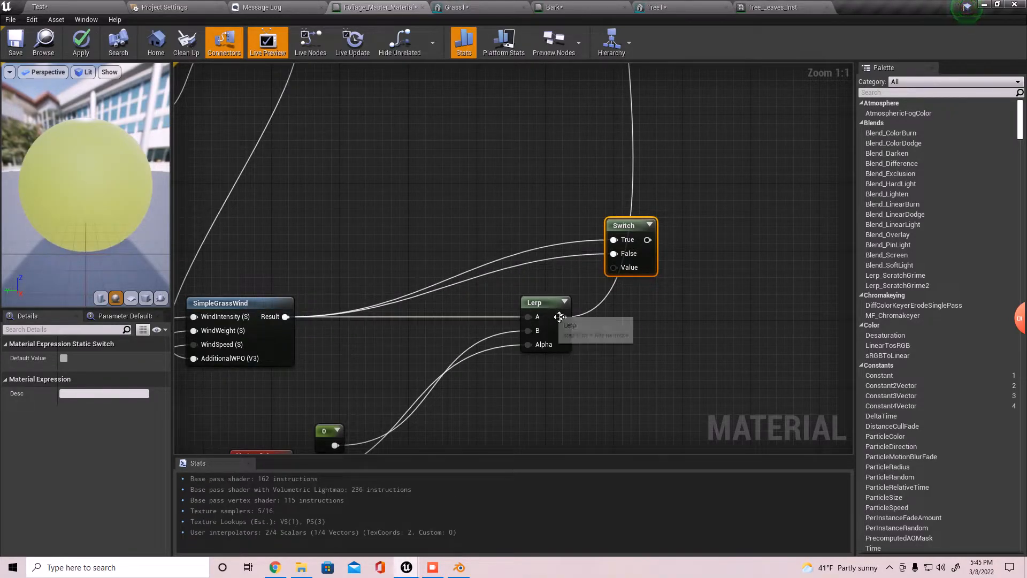
{"action": "left_click_drag", "start_coordinate": [562, 317], "coordinate": [663, 220]}
{"action": "right_click_drag", "start_coordinate": [650, 308], "coordinate": [588, 86]}
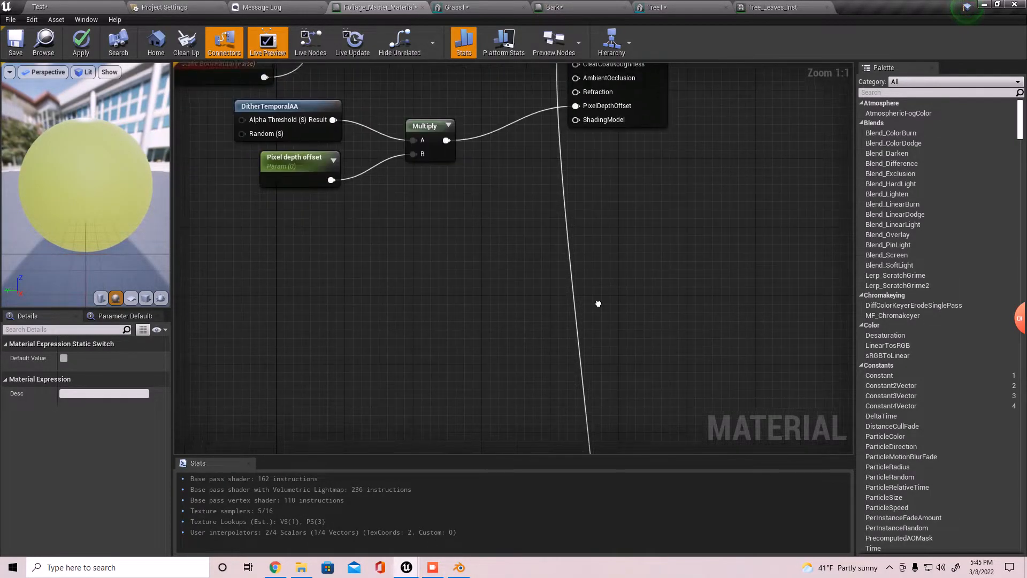
{"action": "right_click_drag", "start_coordinate": [599, 302], "coordinate": [579, 173]}
{"action": "scroll", "coordinate": [579, 173], "scroll_direction": "down", "scroll_amount": 3}
{"action": "right_click_drag", "start_coordinate": [574, 316], "coordinate": [578, 166]}
{"action": "scroll", "coordinate": [534, 350], "scroll_direction": "up", "scroll_amount": 2}
{"action": "right_click_drag", "start_coordinate": [537, 335], "coordinate": [539, 291]}
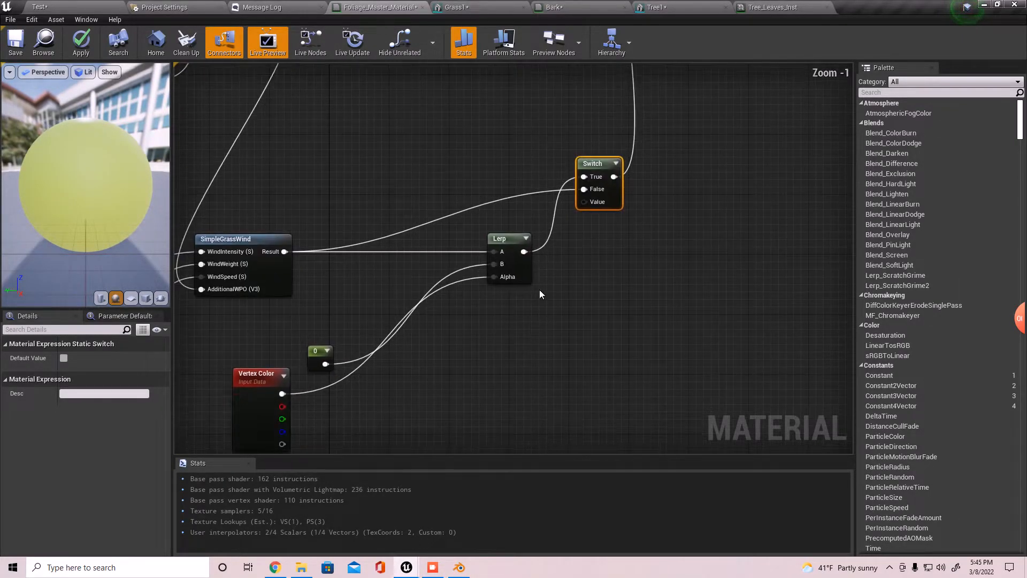
Promote the Switch node's Value input to a static bool parameter
{"action": "scroll", "coordinate": [555, 229], "scroll_direction": "up", "scroll_amount": 1}
{"action": "right_click", "coordinate": [592, 195]}
{"action": "left_click", "coordinate": [498, 340]}
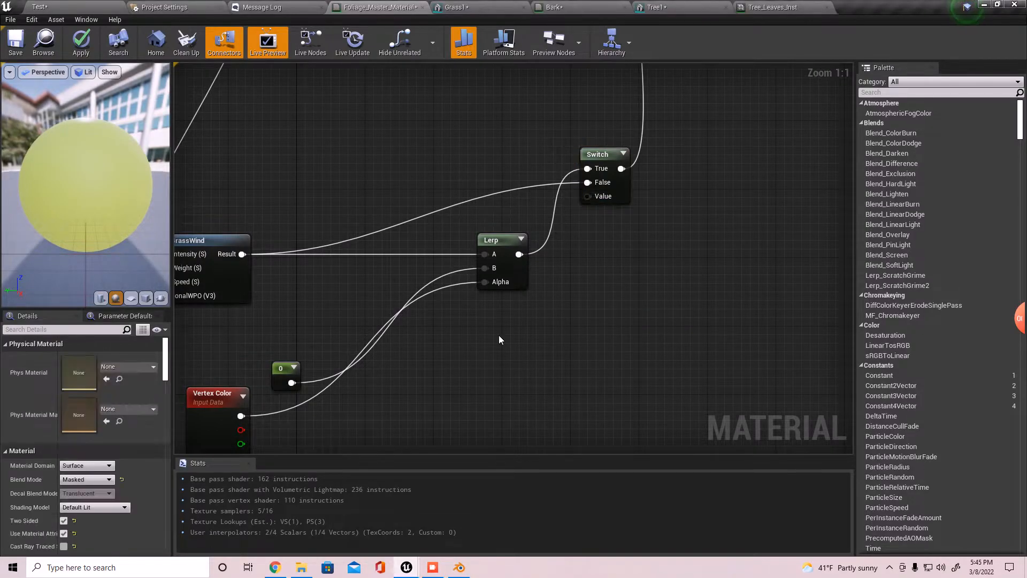
{"action": "right_click_drag", "start_coordinate": [598, 197], "coordinate": [599, 194]}
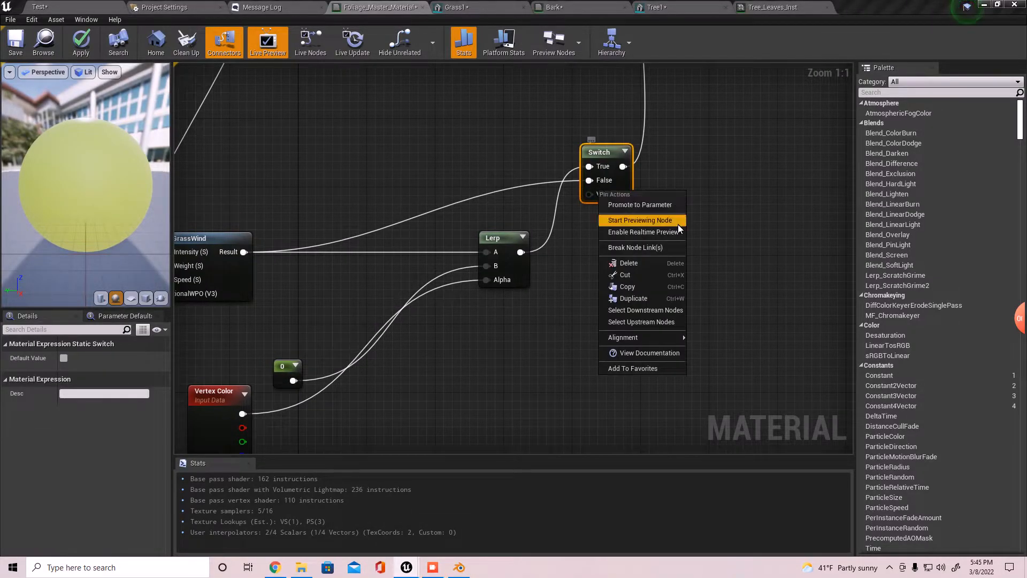
{"action": "left_click", "coordinate": [663, 206]}
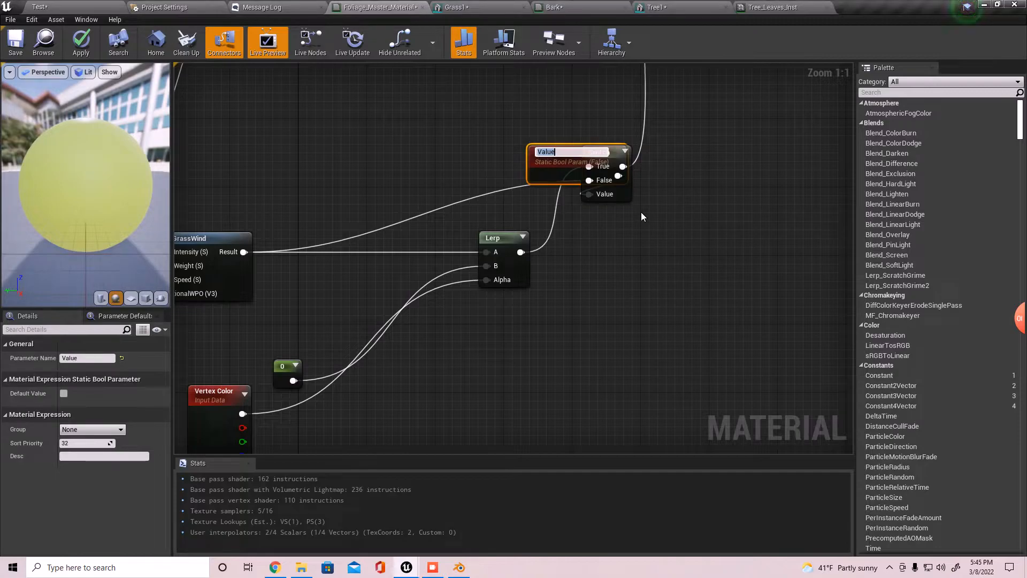
Name the new static bool parameter "Has vertex", placing it below Lerp and the Switch node farther beyond Lerp's output
{"action": "type", "text": "Has vertex"}
{"action": "key", "text": "Return"}
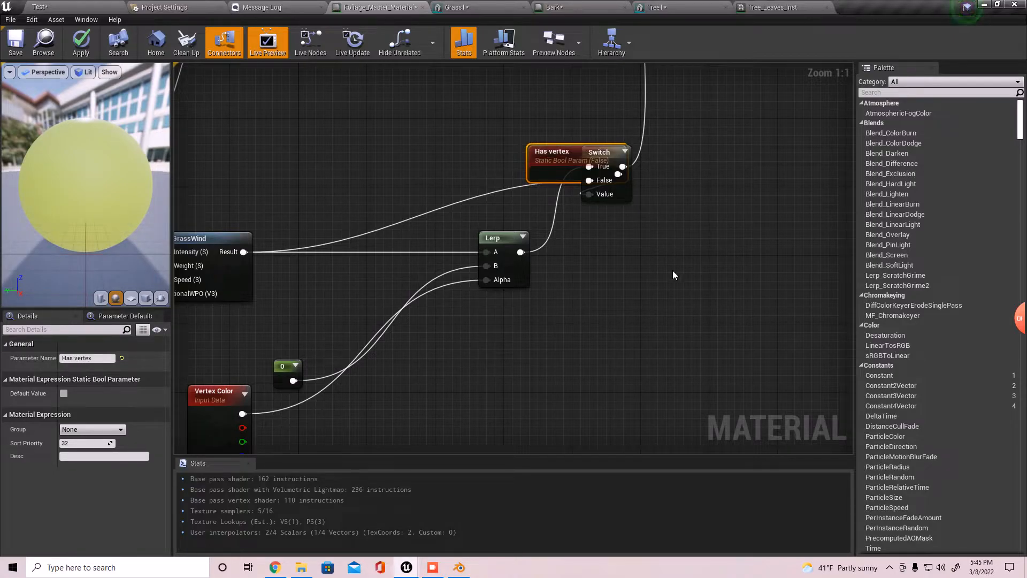
{"action": "left_click_drag", "start_coordinate": [581, 164], "coordinate": [476, 316]}
{"action": "left_click_drag", "start_coordinate": [618, 157], "coordinate": [679, 174]}
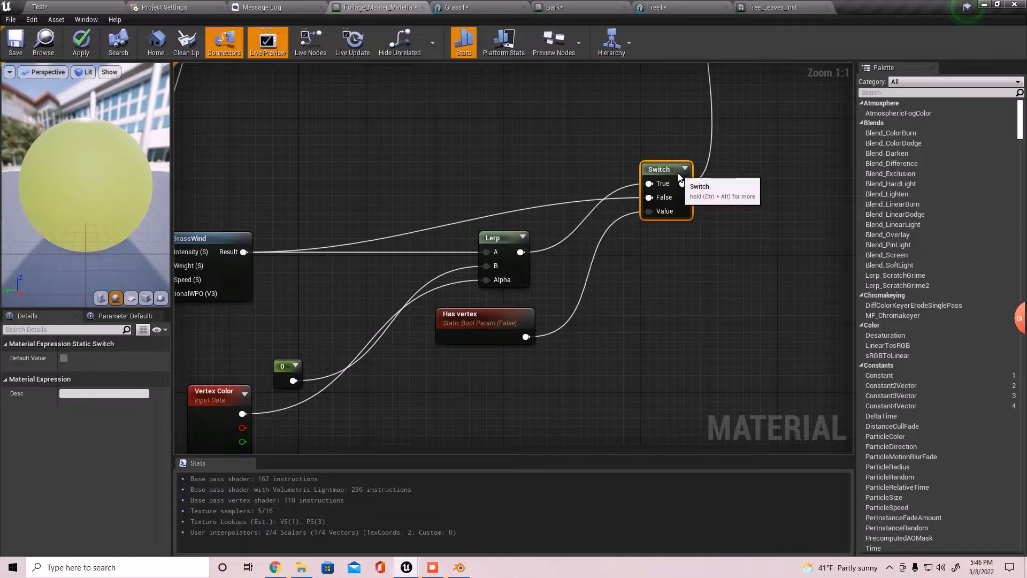
Rename the Has vertex parameter to "Has vertex?" and apply the changes to the foliage master material
{"action": "left_click", "coordinate": [481, 342]}
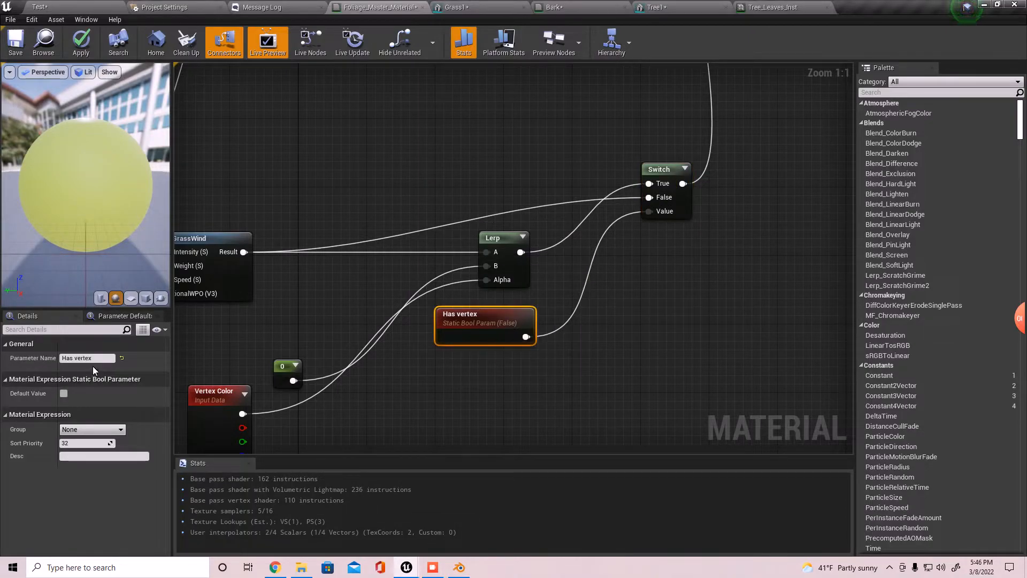
{"action": "left_click", "coordinate": [112, 357]}
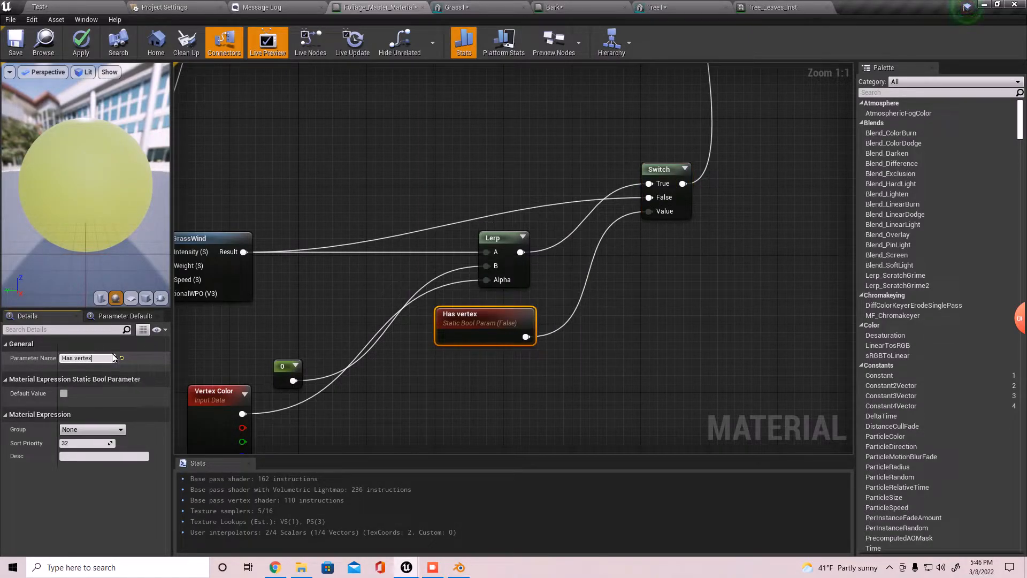
{"action": "type", "text": "?"}
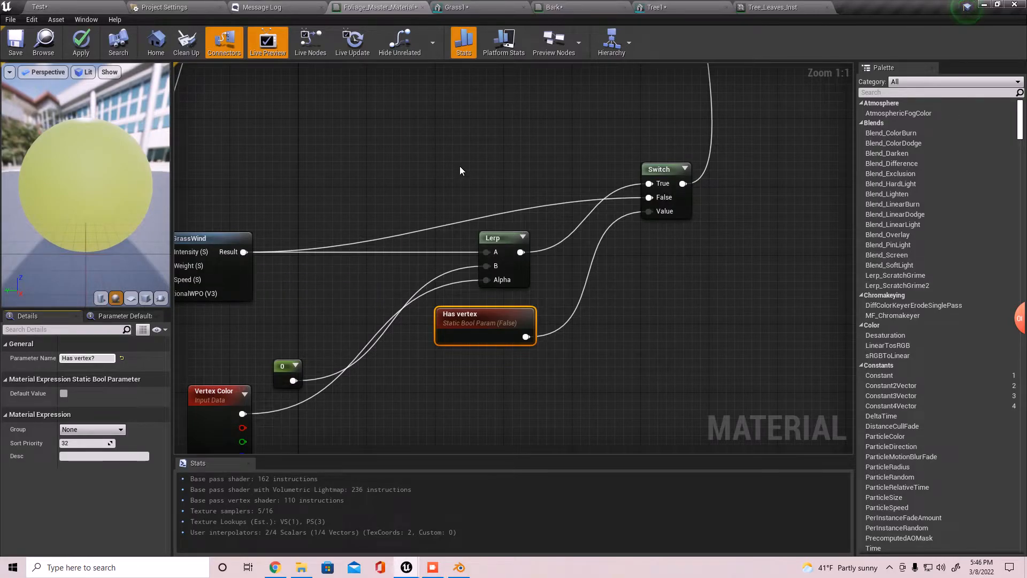
{"action": "scroll", "coordinate": [460, 170], "scroll_direction": "down", "scroll_amount": 6}
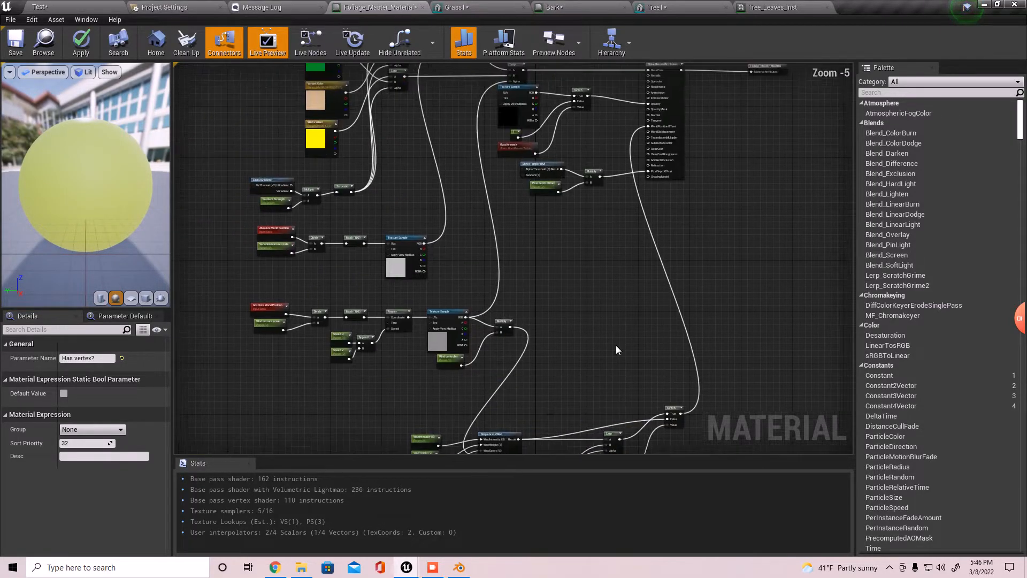
{"action": "right_click_drag", "start_coordinate": [611, 203], "coordinate": [556, 330]}
{"action": "left_click", "coordinate": [86, 42]}
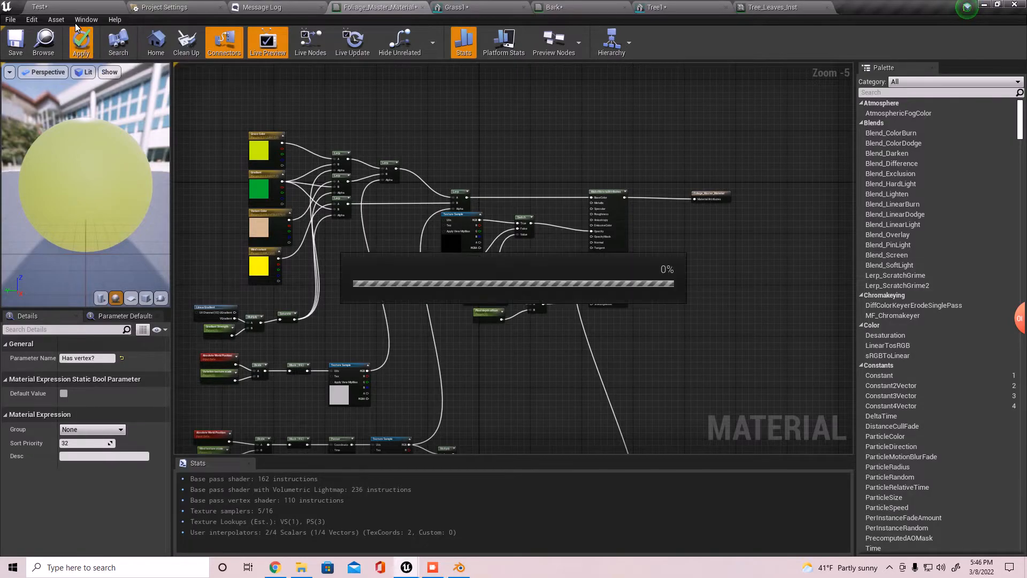
Review the Tree1 and Grass1 meshes, the Bark asset and the parameters of the Tree_Leaves_Inst material instance
{"action": "left_click", "coordinate": [75, 5]}
{"action": "right_click_drag", "start_coordinate": [516, 307], "coordinate": [558, 369]}
{"action": "left_click", "coordinate": [629, 5]}
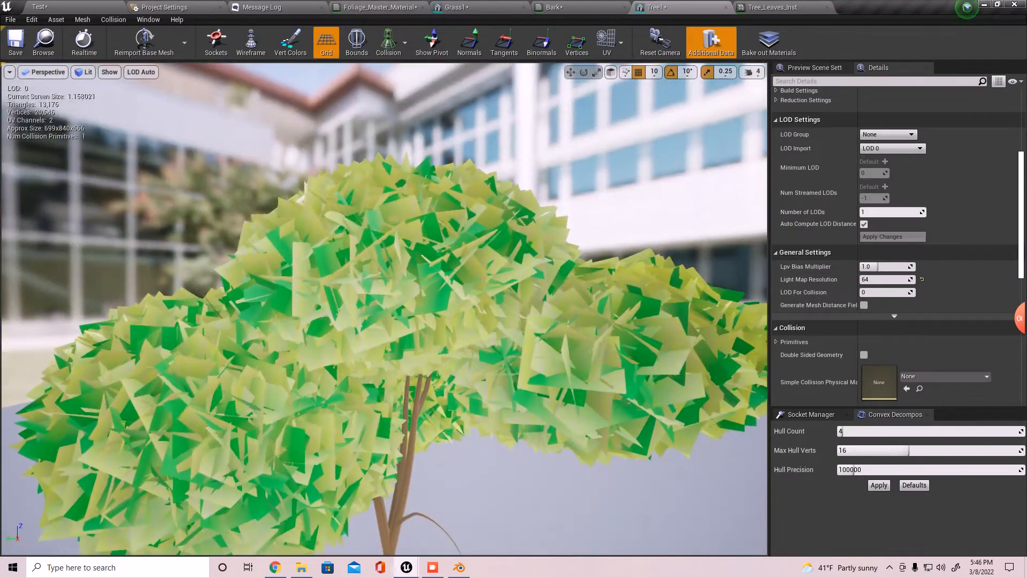
{"action": "middle_click_drag", "start_coordinate": [428, 300], "coordinate": [486, 287]}
{"action": "left_click", "coordinate": [782, 7]}
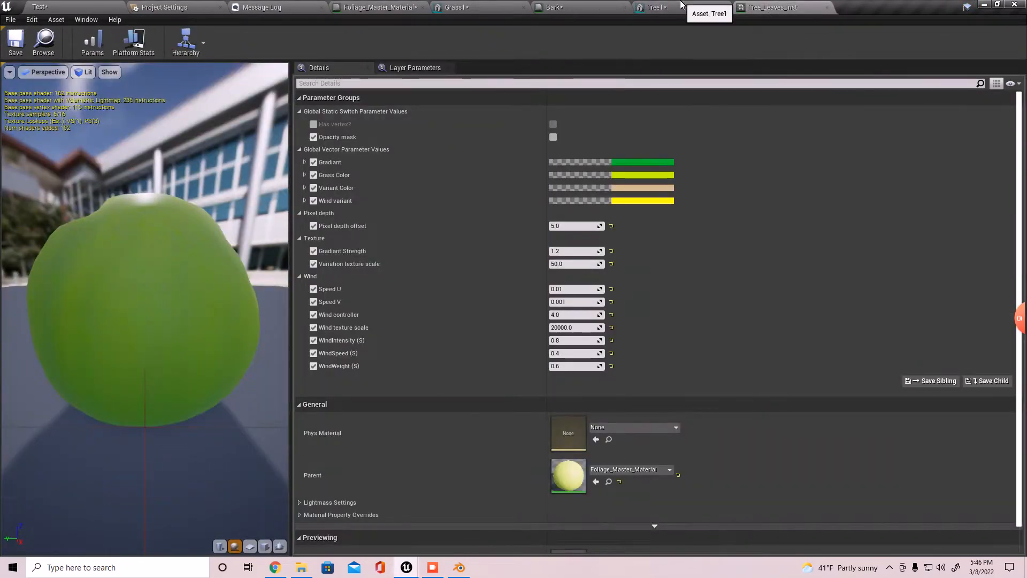
{"action": "left_click", "coordinate": [658, 7]}
{"action": "left_click", "coordinate": [558, 7]}
{"action": "left_click", "coordinate": [473, 5]}
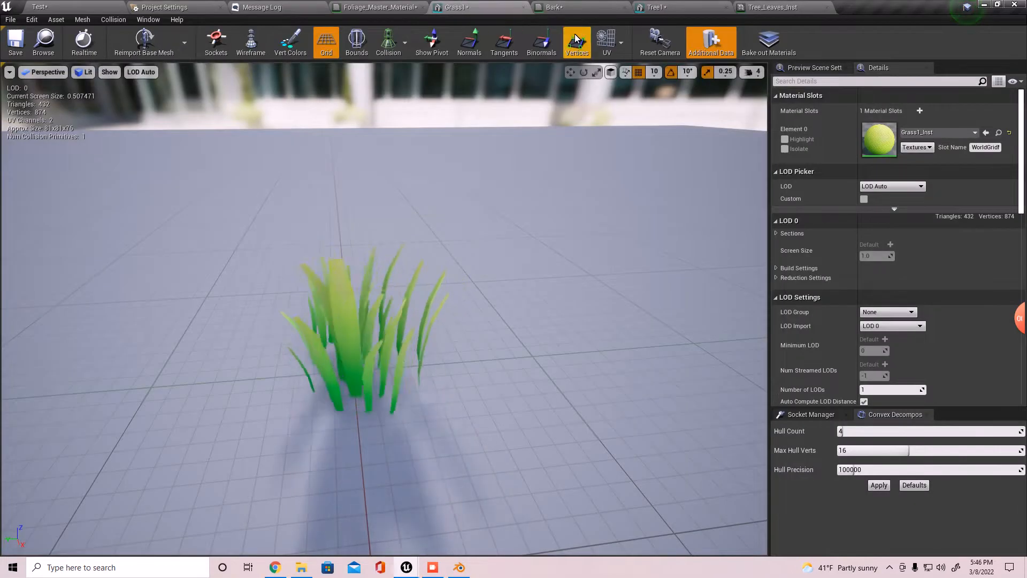
{"action": "left_click", "coordinate": [556, 6]}
{"action": "left_click", "coordinate": [689, 5]}
{"action": "left_click", "coordinate": [773, 7]}
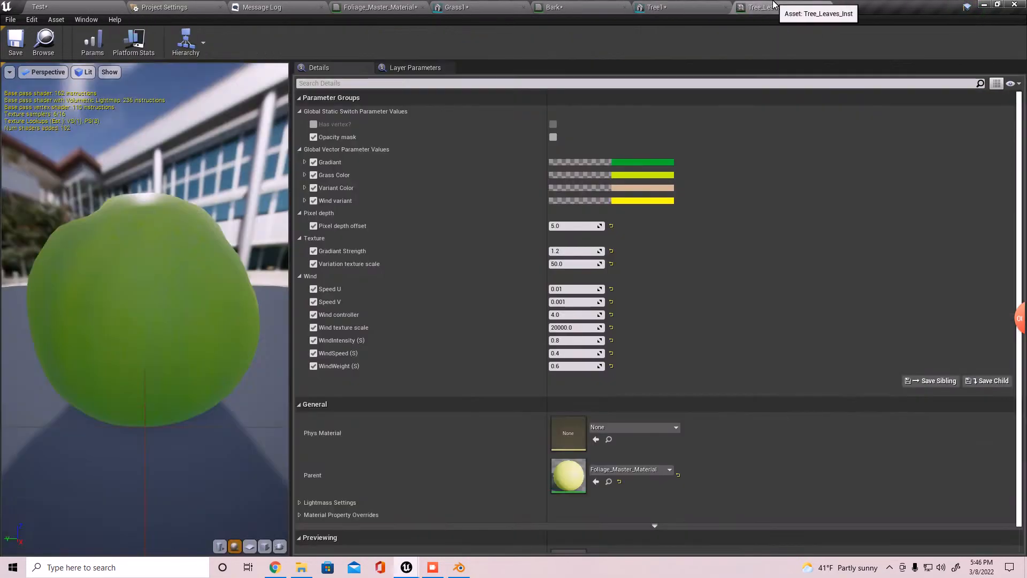
Reopen Foliage_Master_Material and examine the opacity switch network, selecting the Texture Sample that feeds its True input
{"action": "left_click", "coordinate": [67, 7]}
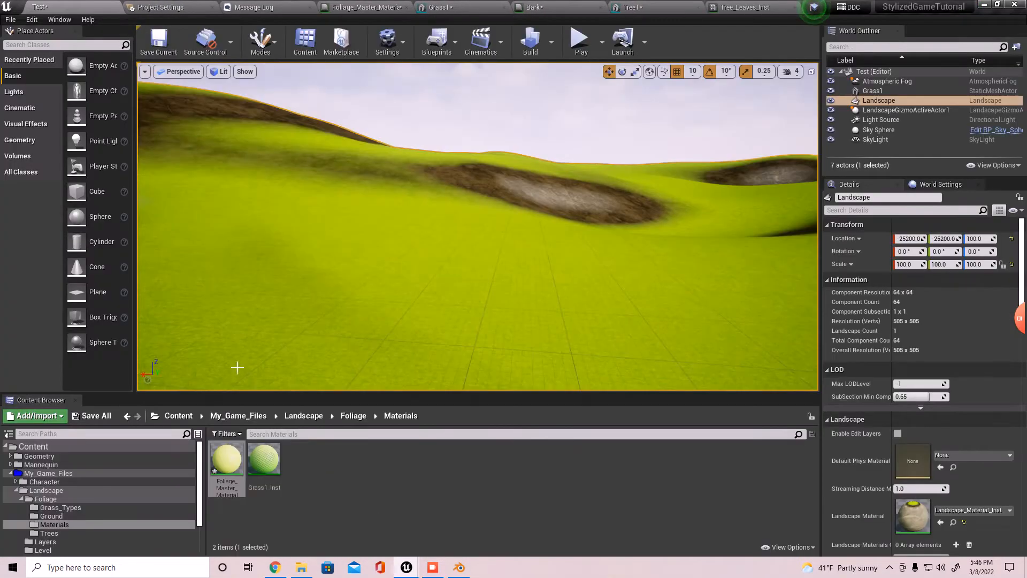
{"action": "double_click", "coordinate": [239, 456]}
{"action": "right_click_drag", "start_coordinate": [489, 333], "coordinate": [531, 88]}
{"action": "scroll", "coordinate": [501, 274], "scroll_direction": "up", "scroll_amount": 4}
{"action": "right_click_drag", "start_coordinate": [498, 276], "coordinate": [388, 453]}
{"action": "right_click_drag", "start_coordinate": [455, 300], "coordinate": [431, 416]}
{"action": "scroll", "coordinate": [527, 254], "scroll_direction": "down", "scroll_amount": 3}
{"action": "right_click_drag", "start_coordinate": [536, 248], "coordinate": [524, 321]}
{"action": "scroll", "coordinate": [499, 324], "scroll_direction": "up", "scroll_amount": 5}
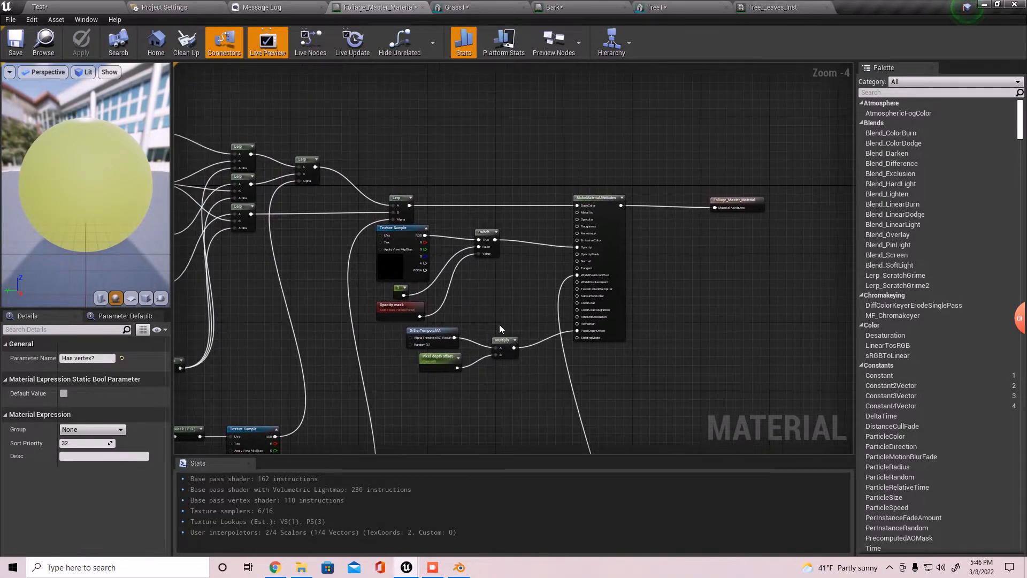
{"action": "right_click_drag", "start_coordinate": [489, 274], "coordinate": [635, 287]}
{"action": "left_click", "coordinate": [433, 236]}
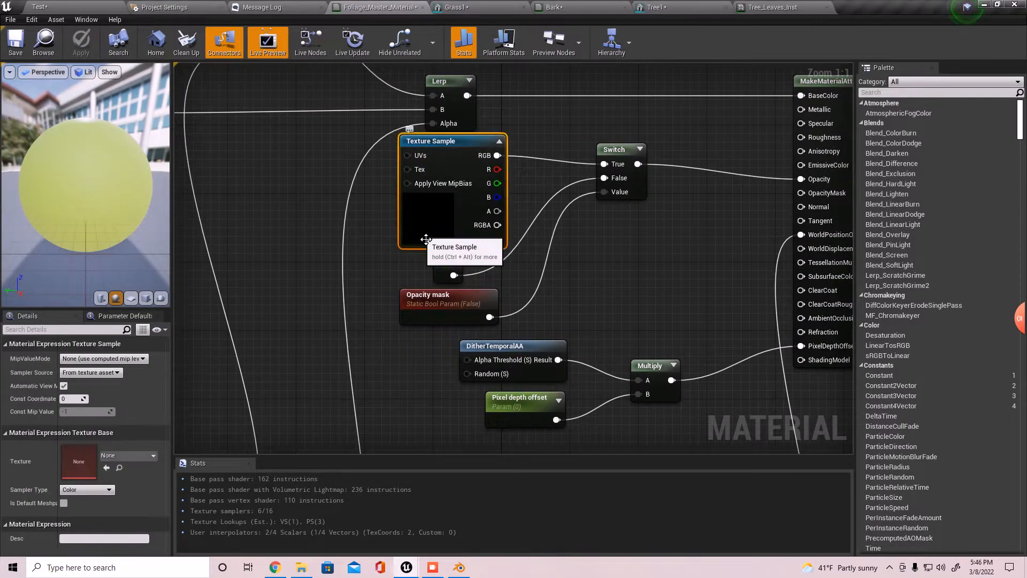
{"action": "right_click_drag", "start_coordinate": [649, 230], "coordinate": [636, 263]}
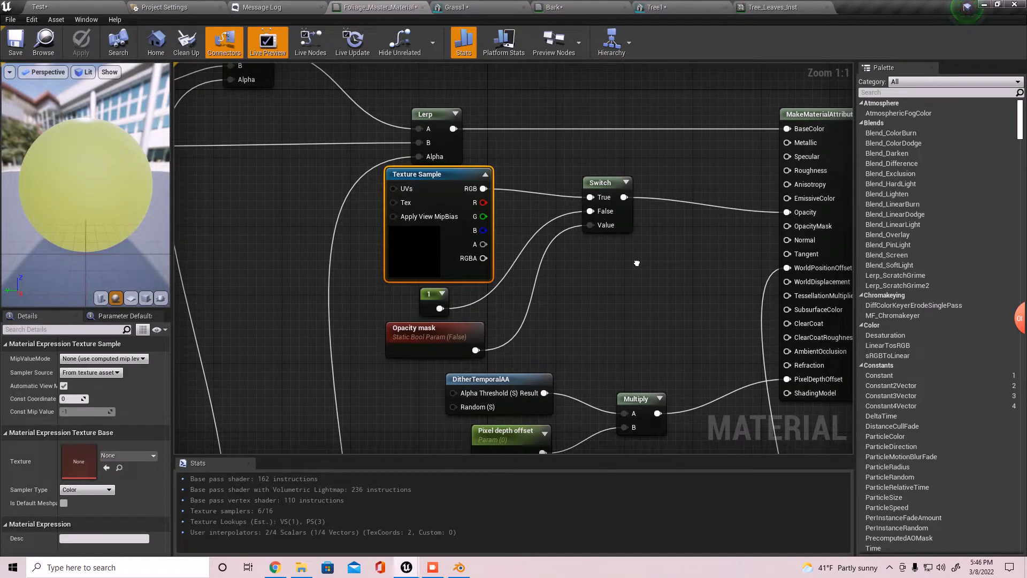
In Tree_Leaves_Inst, turn on the Opacity mask switch and enable the override for the Has vertex? parameter
{"action": "left_click", "coordinate": [80, 7]}
{"action": "left_click", "coordinate": [670, 7]}
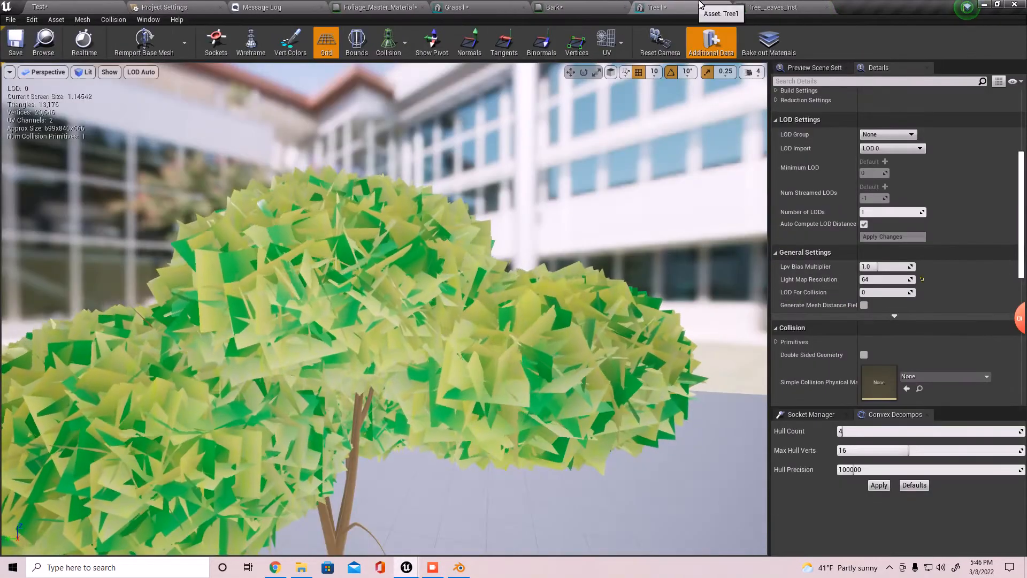
{"action": "left_click", "coordinate": [750, 6]}
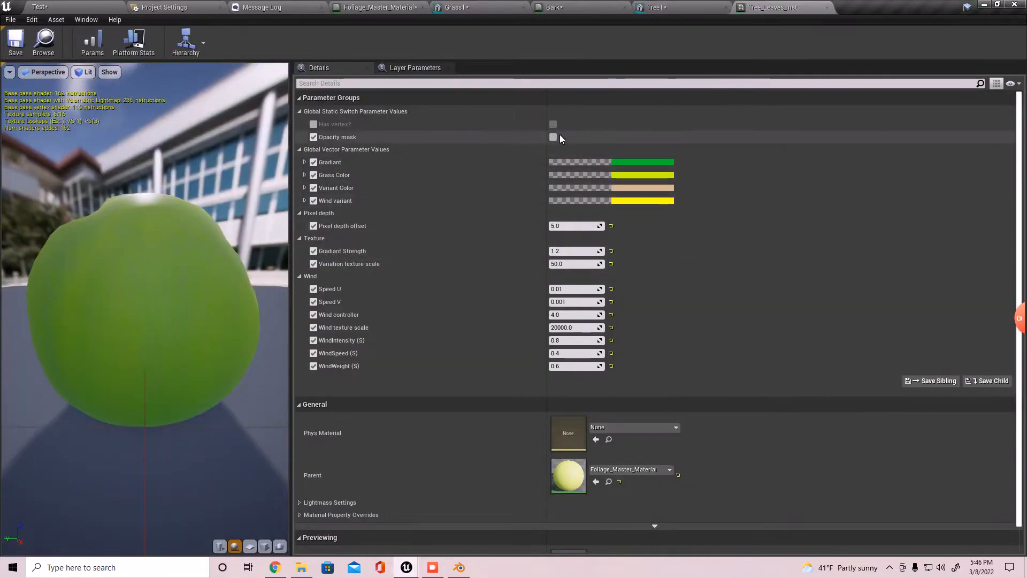
{"action": "left_click", "coordinate": [553, 138]}
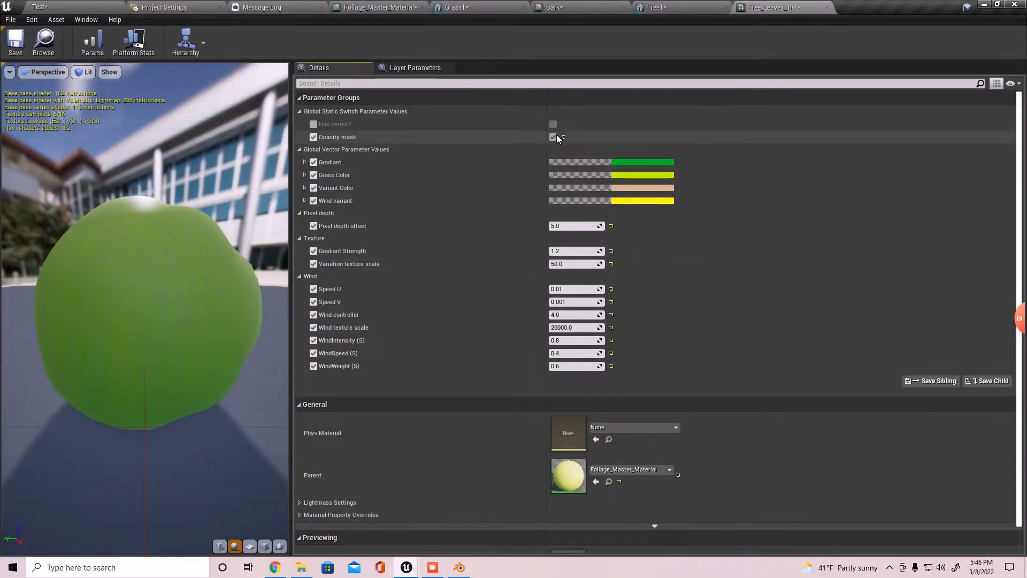
{"action": "left_click", "coordinate": [315, 124]}
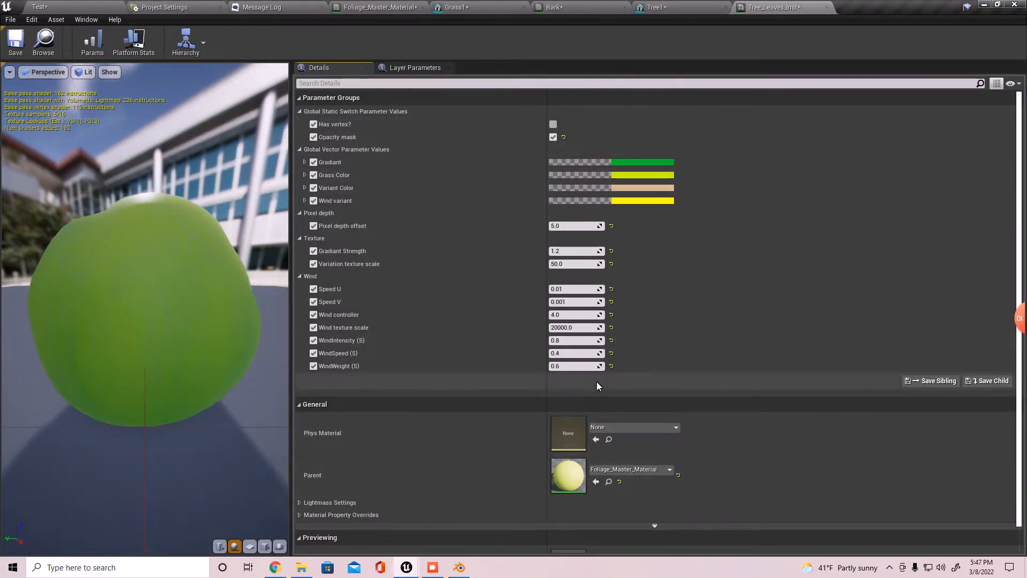
{"action": "scroll", "coordinate": [371, 345], "scroll_direction": "down", "scroll_amount": 2}
{"action": "scroll", "coordinate": [374, 345], "scroll_direction": "up", "scroll_amount": 2}
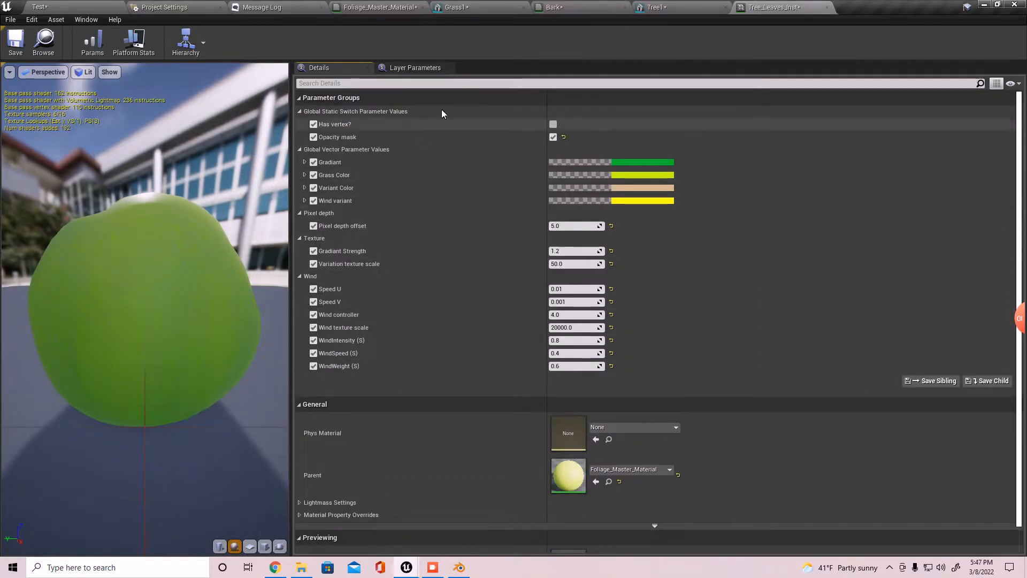
Return to Foliage_Master_Material and assign the T_Perlin_Noise_M texture to the opacity Texture Sample
{"action": "left_click", "coordinate": [657, 7]}
{"action": "left_click", "coordinate": [537, 6]}
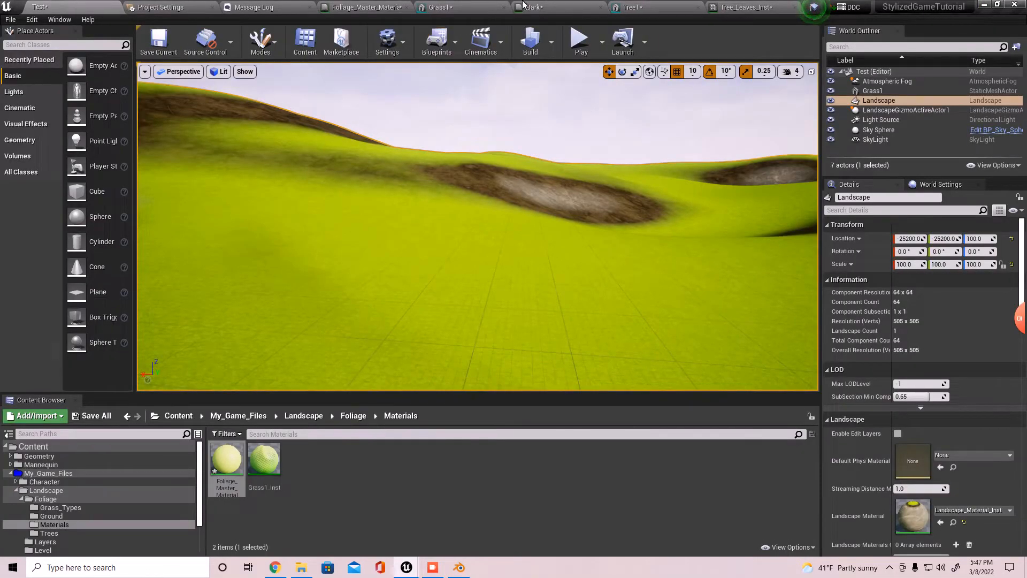
{"action": "left_click", "coordinate": [554, 4]}
{"action": "left_click", "coordinate": [469, 5]}
{"action": "left_click", "coordinate": [392, 5]}
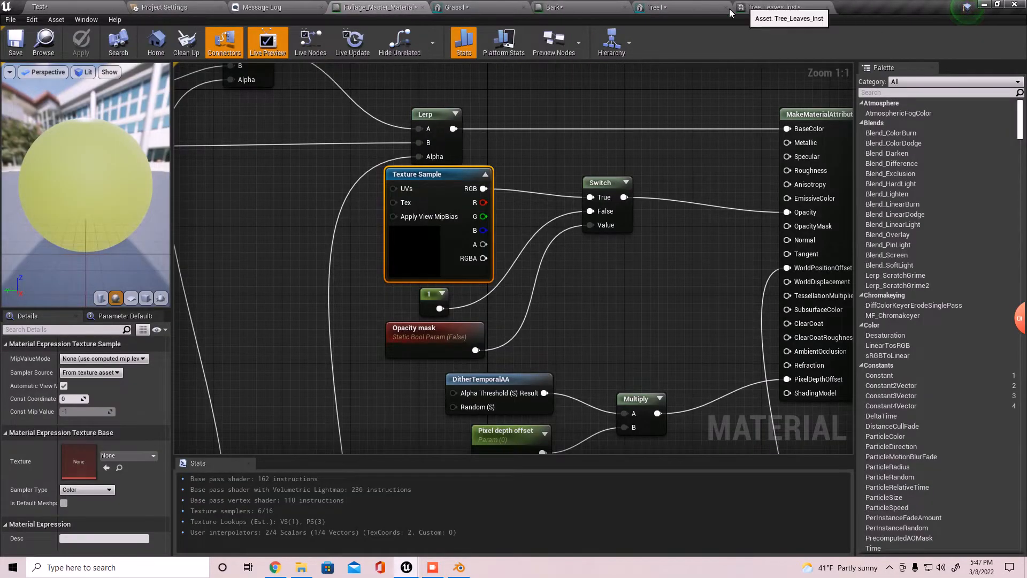
{"action": "left_click", "coordinate": [141, 455]}
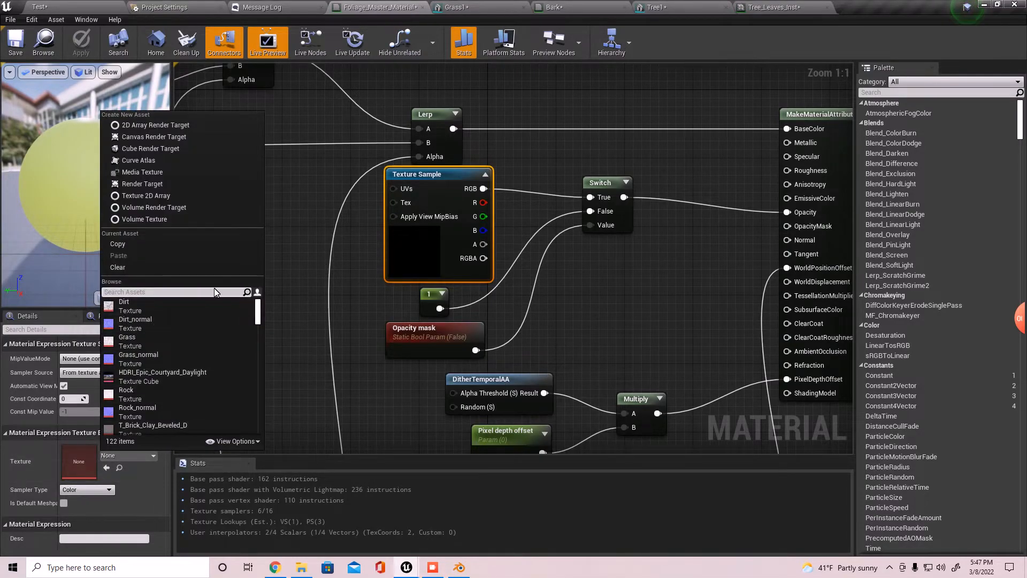
{"action": "type", "text": "perlin"}
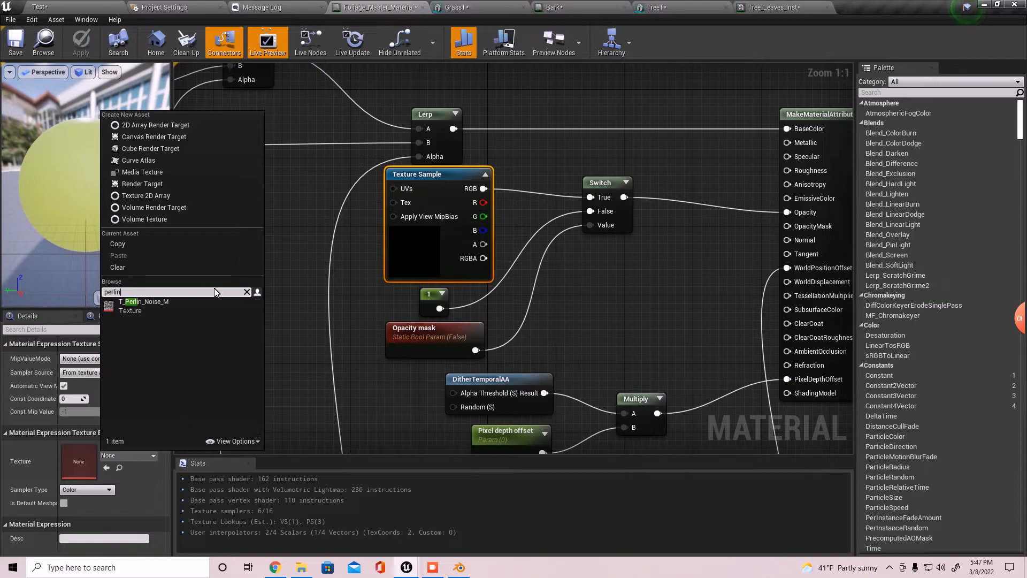
{"action": "left_click", "coordinate": [124, 301]}
Add a TextureSampleParameter2D node beside the opacity Texture Sample
{"action": "right_click_drag", "start_coordinate": [477, 270], "coordinate": [474, 310]}
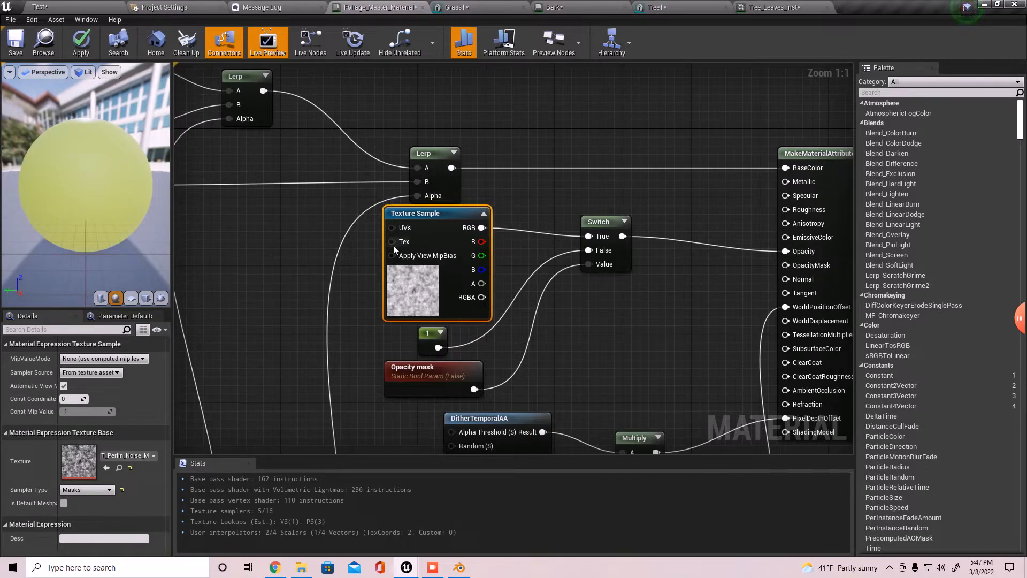
{"action": "right_click", "coordinate": [326, 281]}
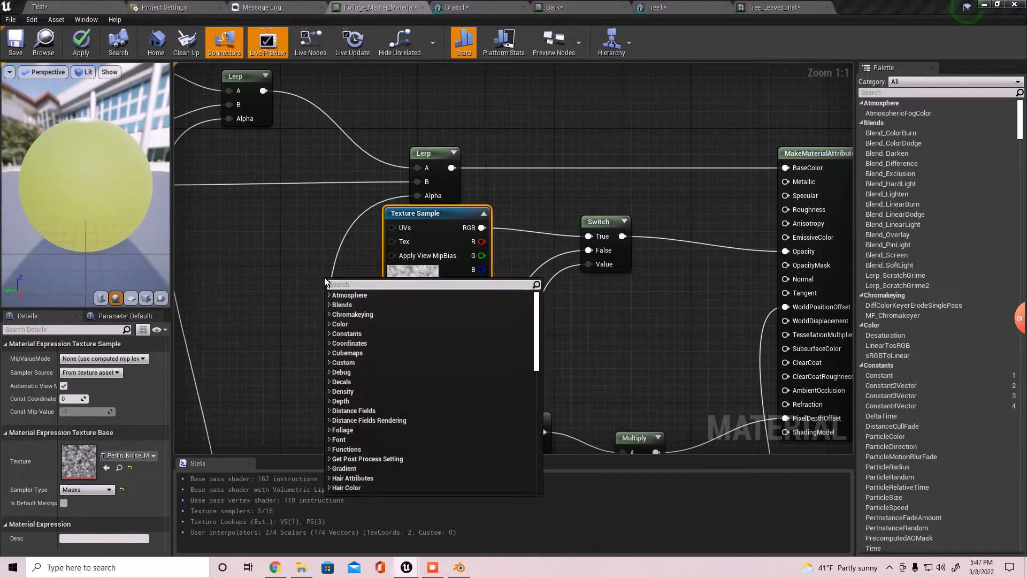
{"action": "type", "text": "parm"}
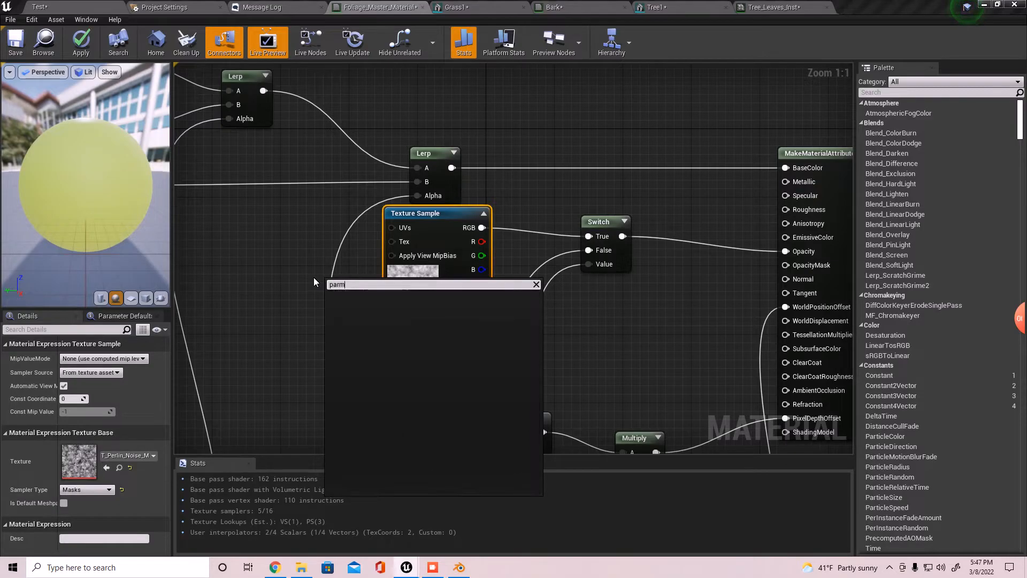
{"action": "type", "text": "eter"}
{"action": "key", "text": "BackSpace"}
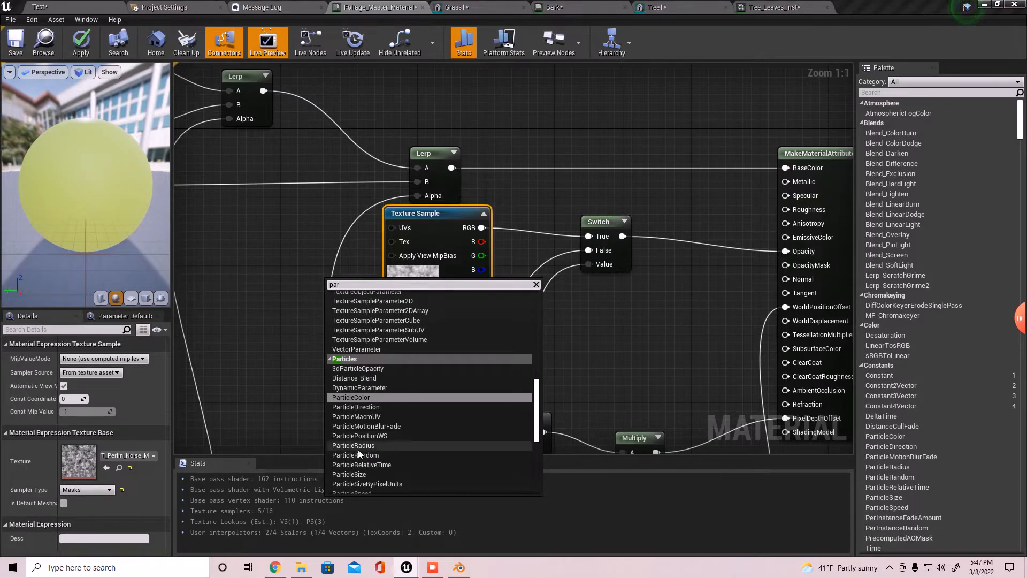
{"action": "scroll", "coordinate": [363, 396], "scroll_direction": "down", "scroll_amount": 4}
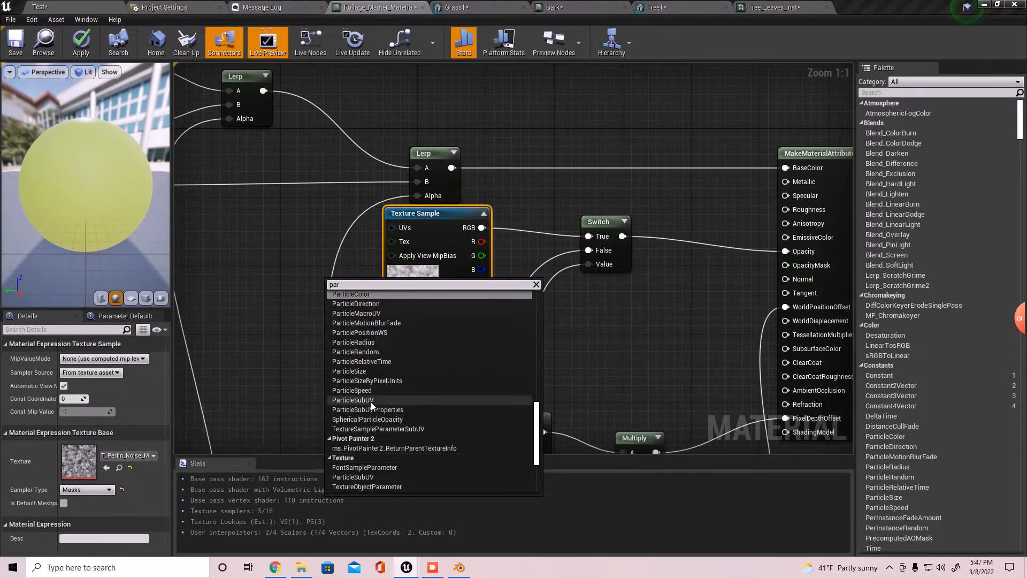
{"action": "scroll", "coordinate": [371, 402], "scroll_direction": "up", "scroll_amount": 3}
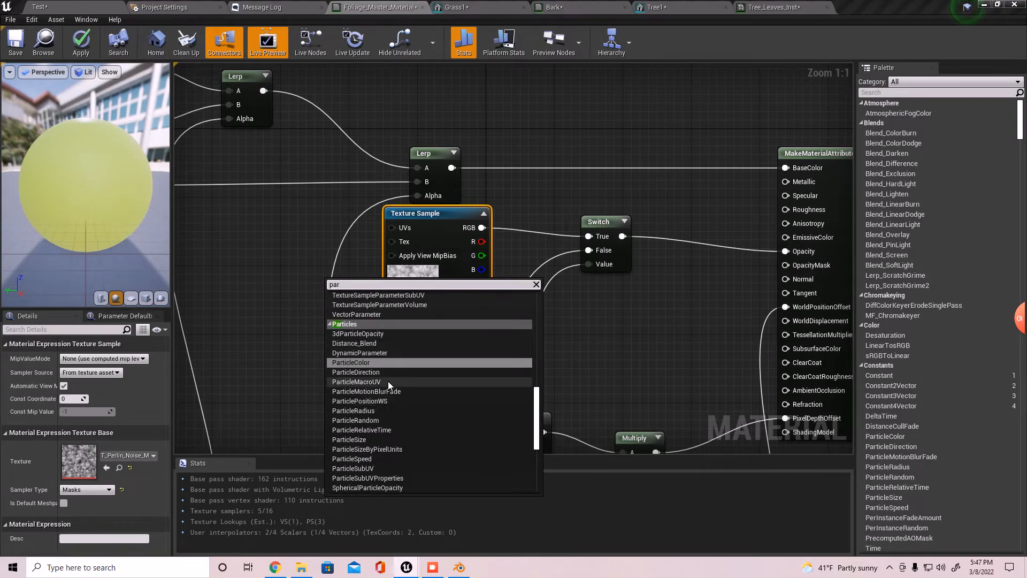
{"action": "scroll", "coordinate": [353, 378], "scroll_direction": "up", "scroll_amount": 6}
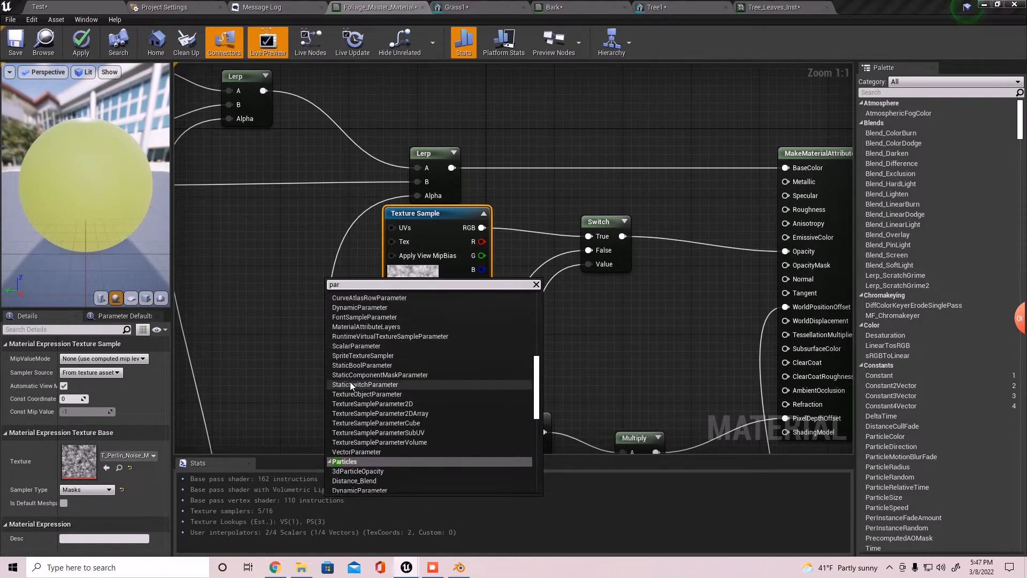
{"action": "type", "text": "a"}
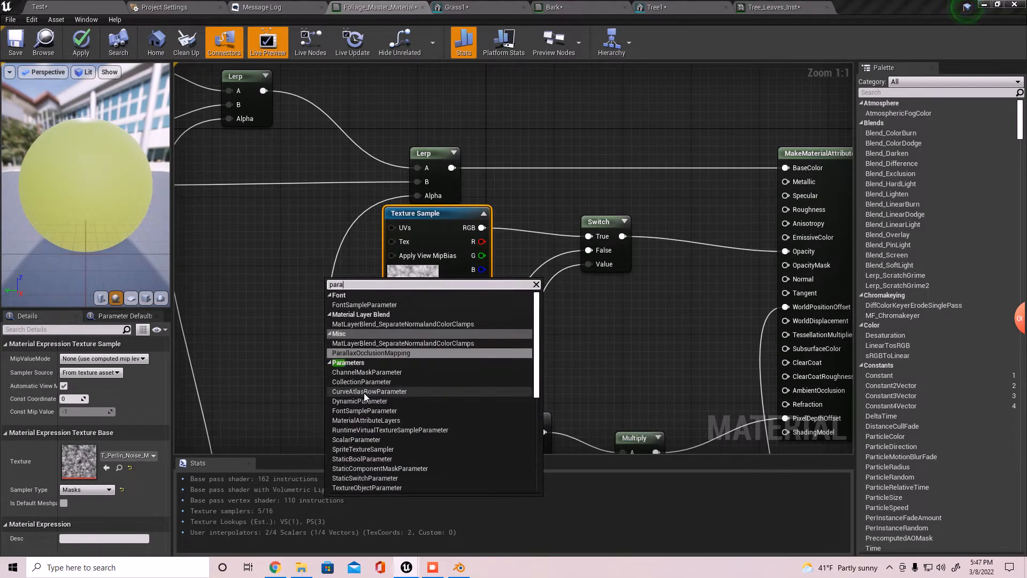
{"action": "type", "text": "meter"}
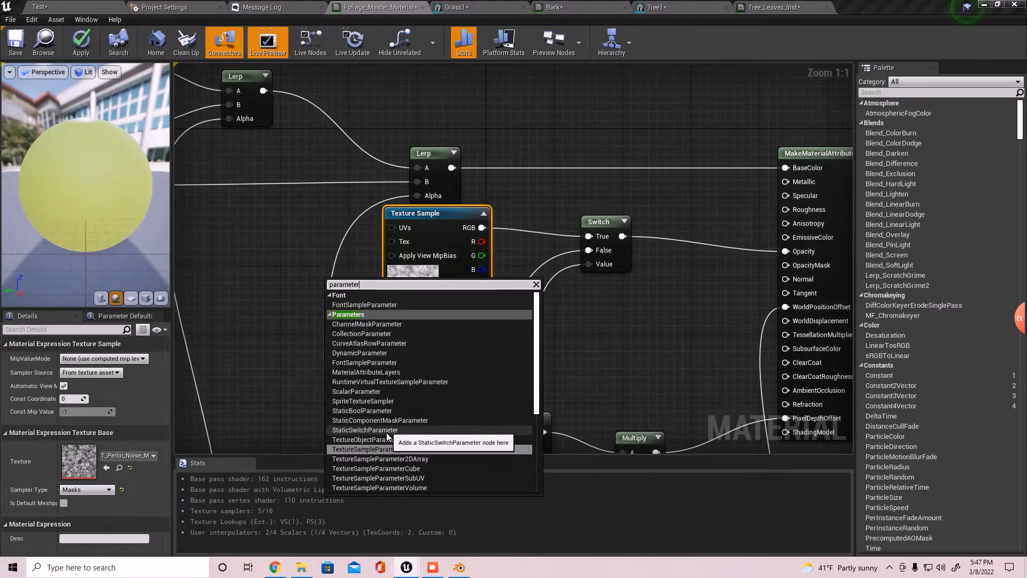
{"action": "scroll", "coordinate": [408, 470], "scroll_direction": "down", "scroll_amount": 1}
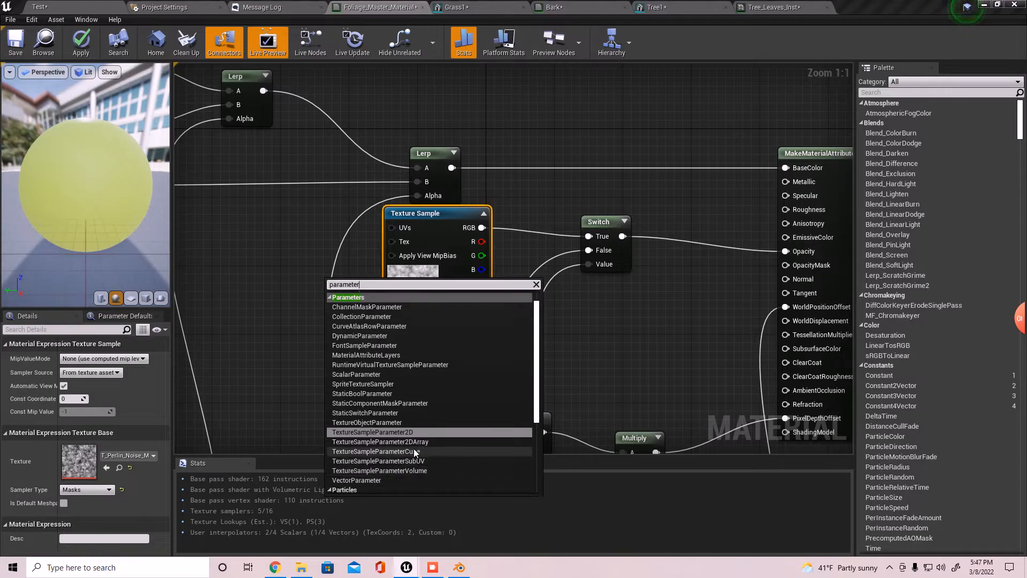
{"action": "left_click", "coordinate": [382, 434]}
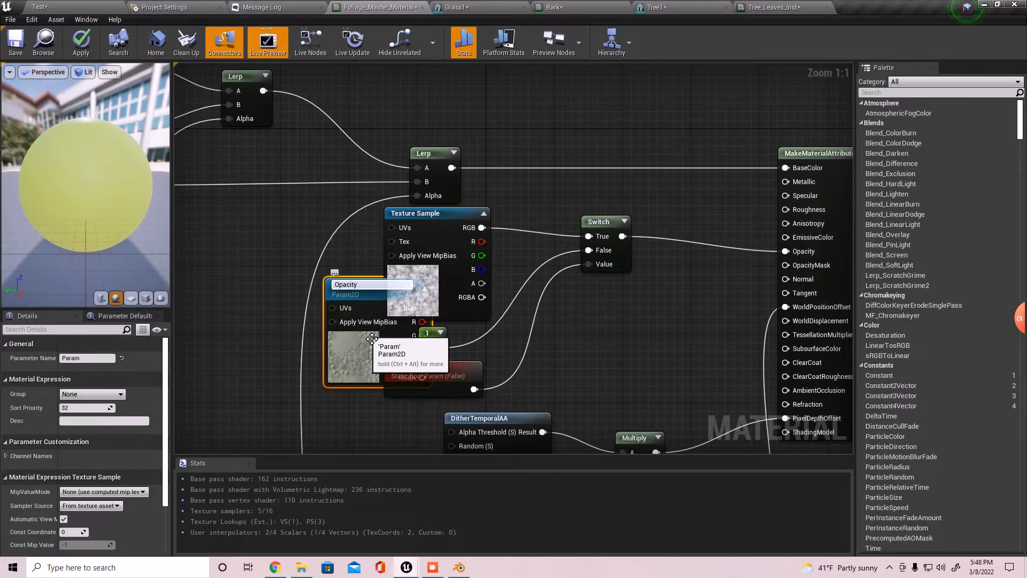
Name the new texture parameter Opacity, connect its RGB output to the Switch's True input, and delete the old Texture Sample
{"action": "key", "text": "Return"}
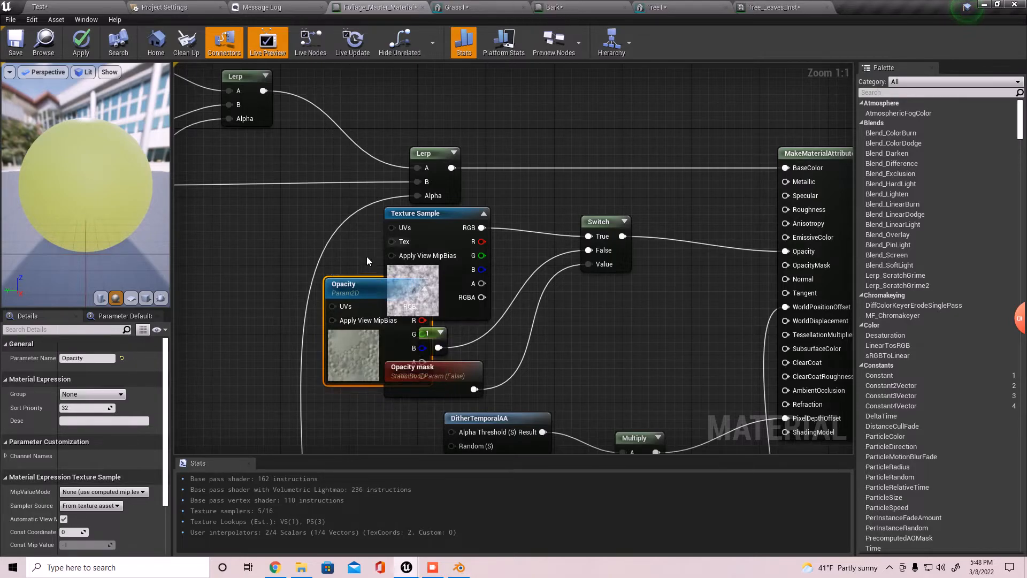
{"action": "left_click_drag", "start_coordinate": [364, 297], "coordinate": [590, 235]}
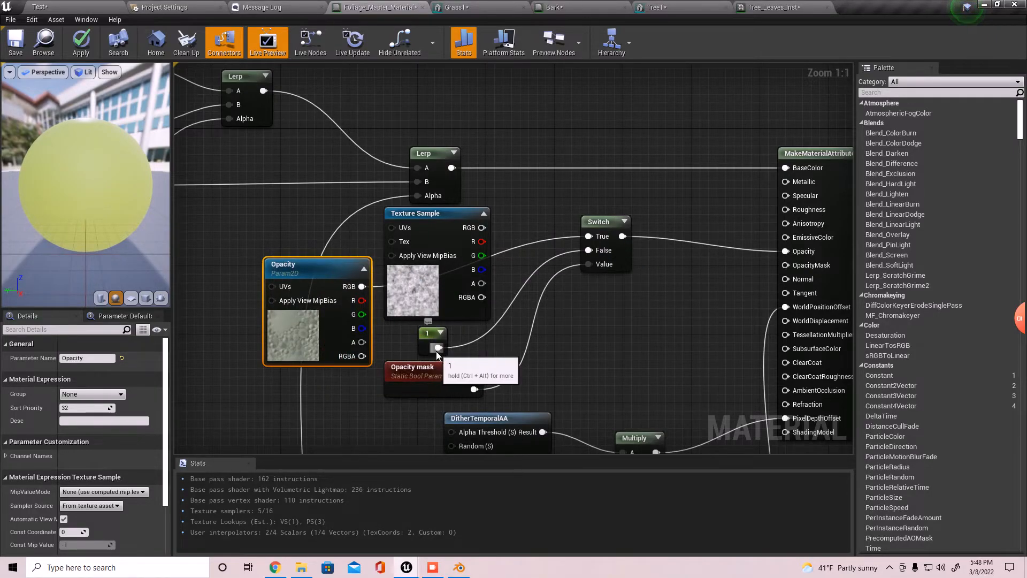
{"action": "left_click", "coordinate": [445, 242]}
{"action": "key", "text": "Delete"}
Assign the T_Perlin_Noise_M texture to the Opacity parameter node and apply the material
{"action": "left_click", "coordinate": [291, 342]}
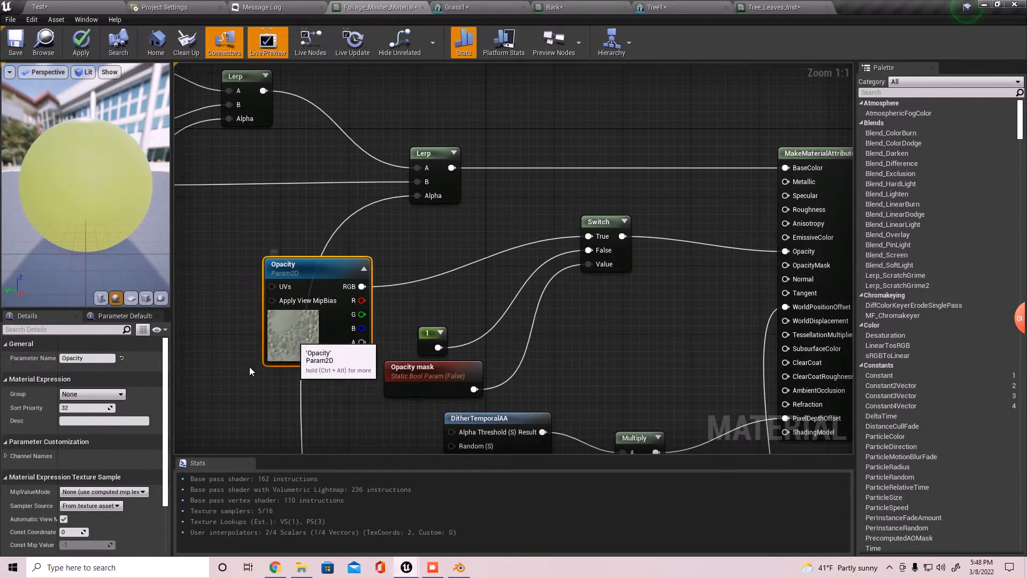
{"action": "scroll", "coordinate": [113, 425], "scroll_direction": "down", "scroll_amount": 3}
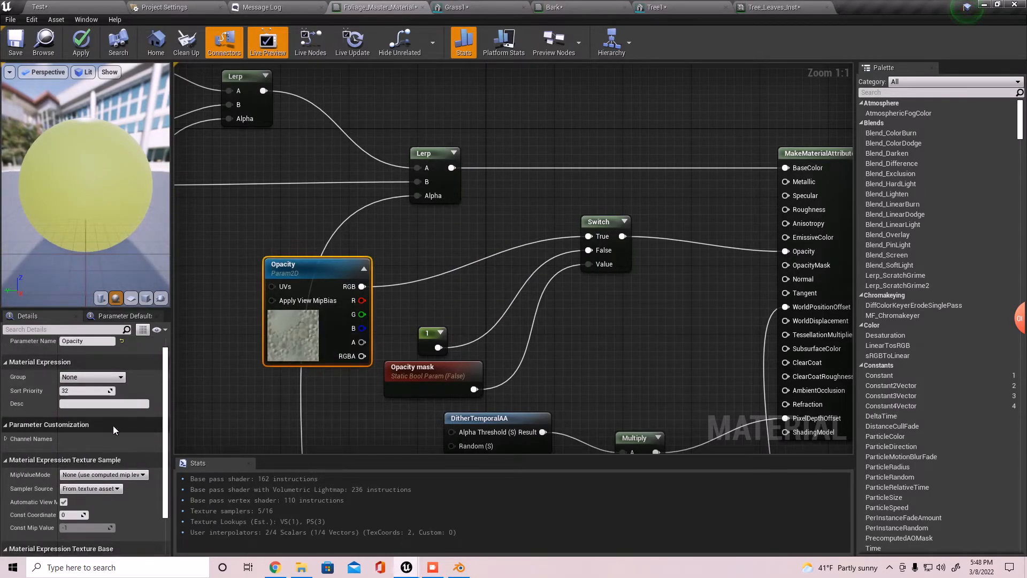
{"action": "left_click", "coordinate": [107, 494]}
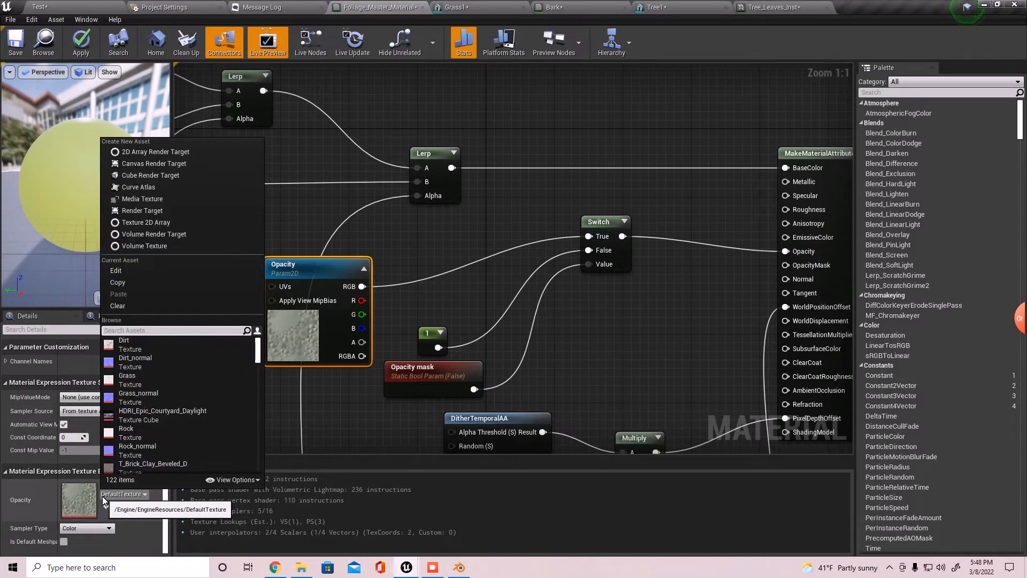
{"action": "type", "text": "perlin"}
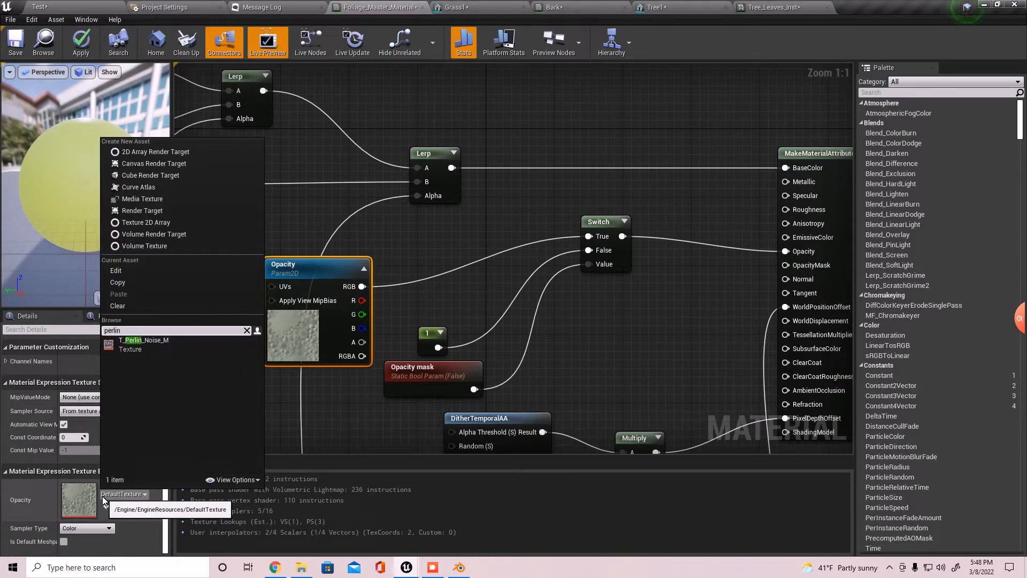
{"action": "left_click", "coordinate": [155, 345]}
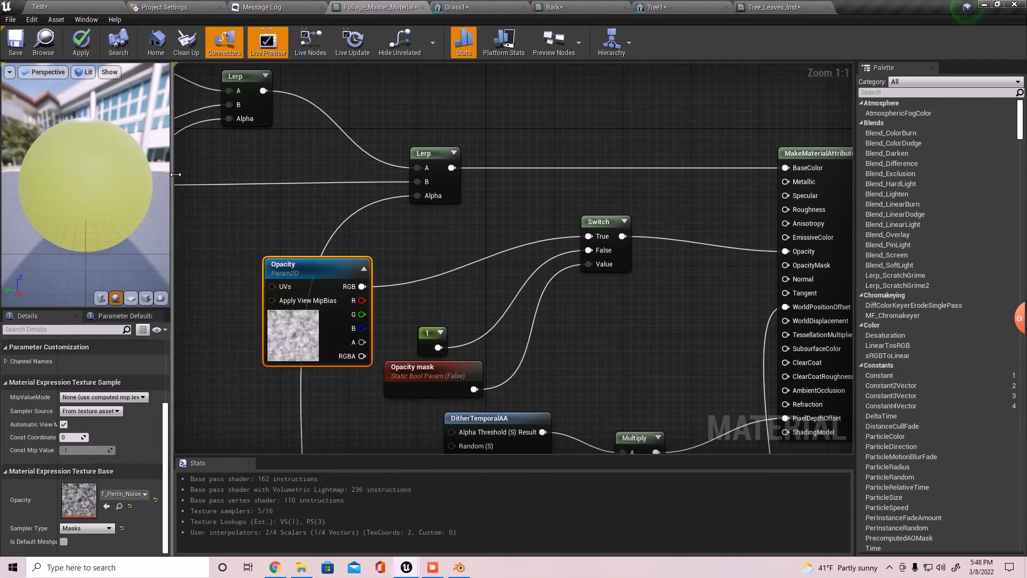
{"action": "left_click", "coordinate": [81, 43]}
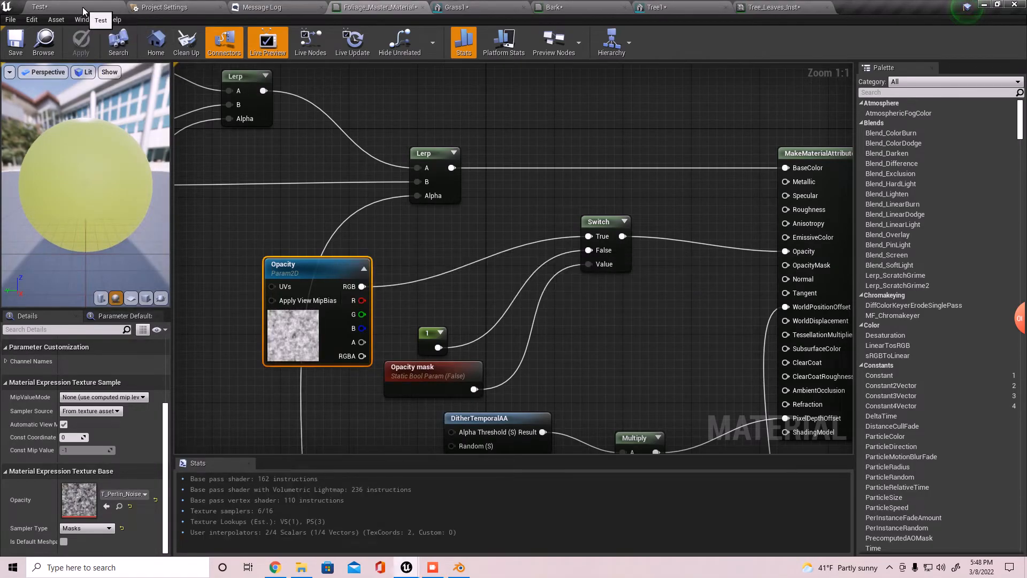
Check the leaves on Tree1, and turn off the Opacity mask switch in Tree_Leaves_Inst
{"action": "left_click", "coordinate": [94, 8]}
{"action": "left_click", "coordinate": [627, 8]}
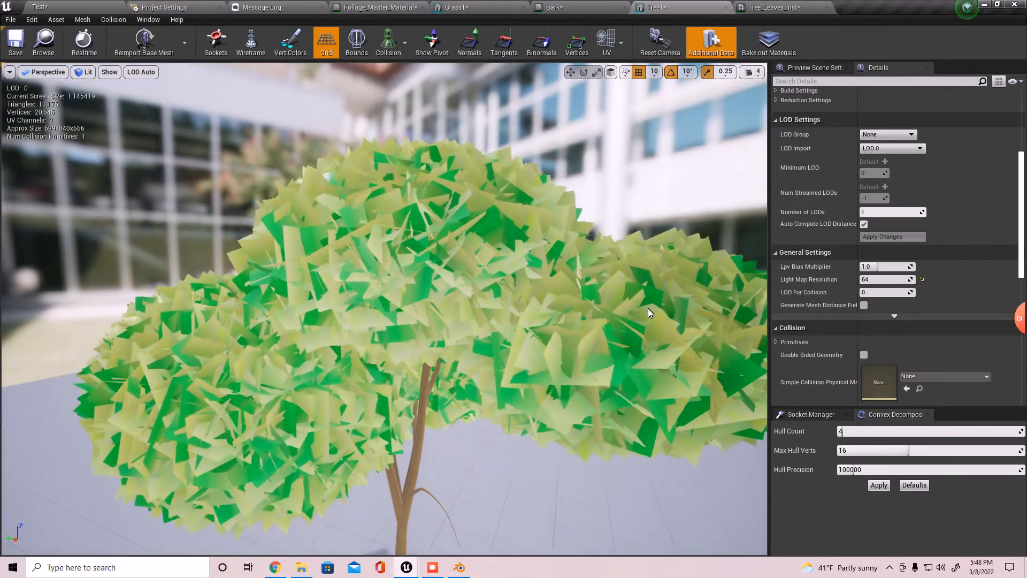
{"action": "left_click", "coordinate": [774, 7]}
{"action": "left_click", "coordinate": [555, 124]}
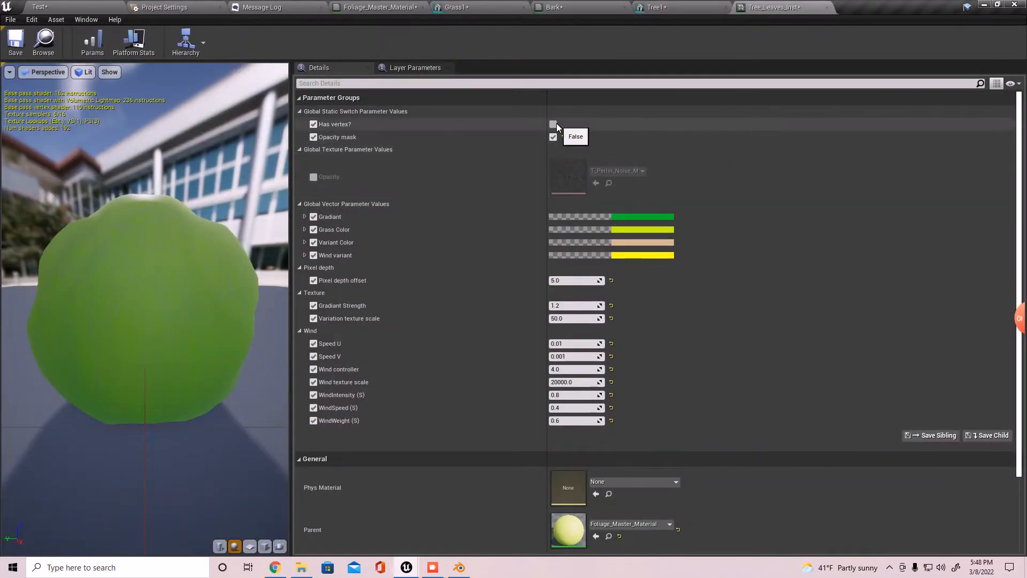
{"action": "left_click", "coordinate": [556, 123]}
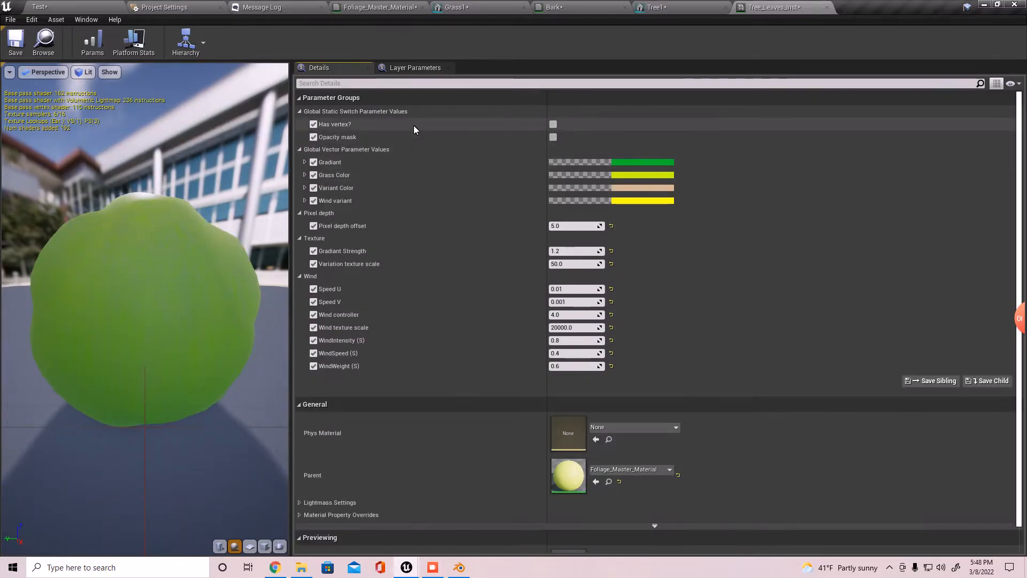
Examine Tree1's leaves up close and from a distance, comparing them with the Tree_Leaves_Inst settings
{"action": "left_click", "coordinate": [98, 6]}
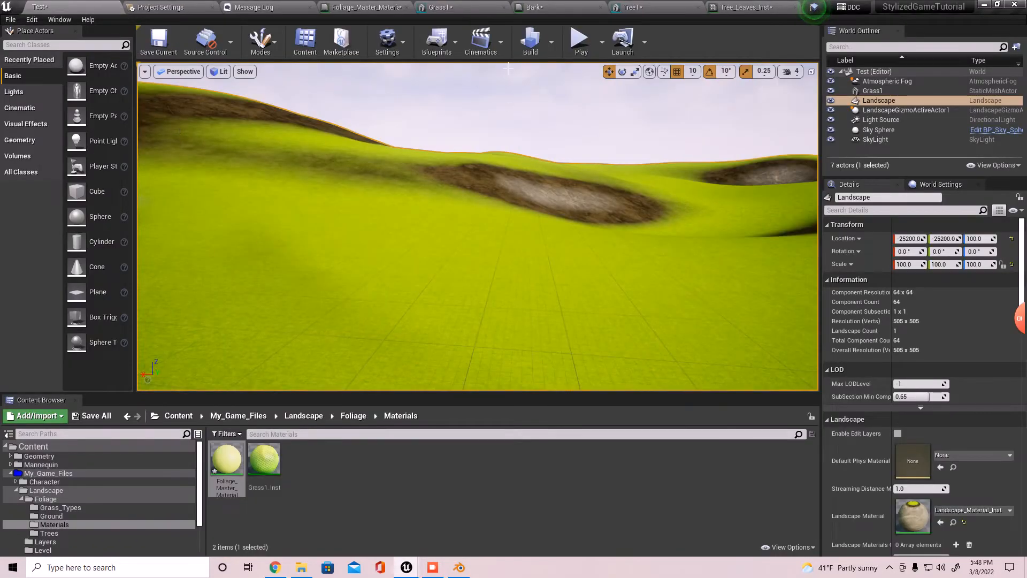
{"action": "left_click", "coordinate": [733, 6]}
{"action": "left_click", "coordinate": [640, 5]}
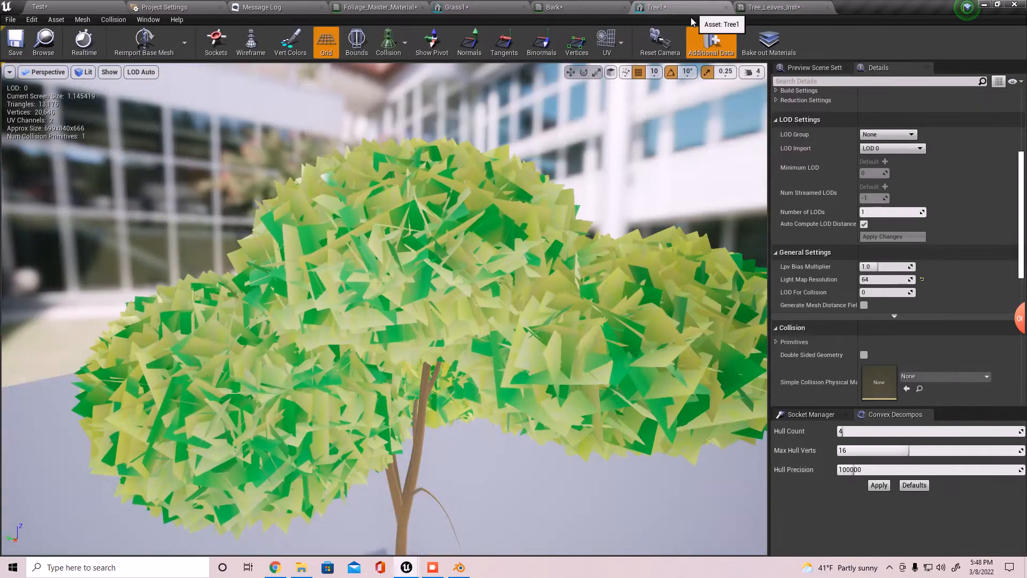
{"action": "scroll", "coordinate": [495, 379], "scroll_direction": "up", "scroll_amount": 4}
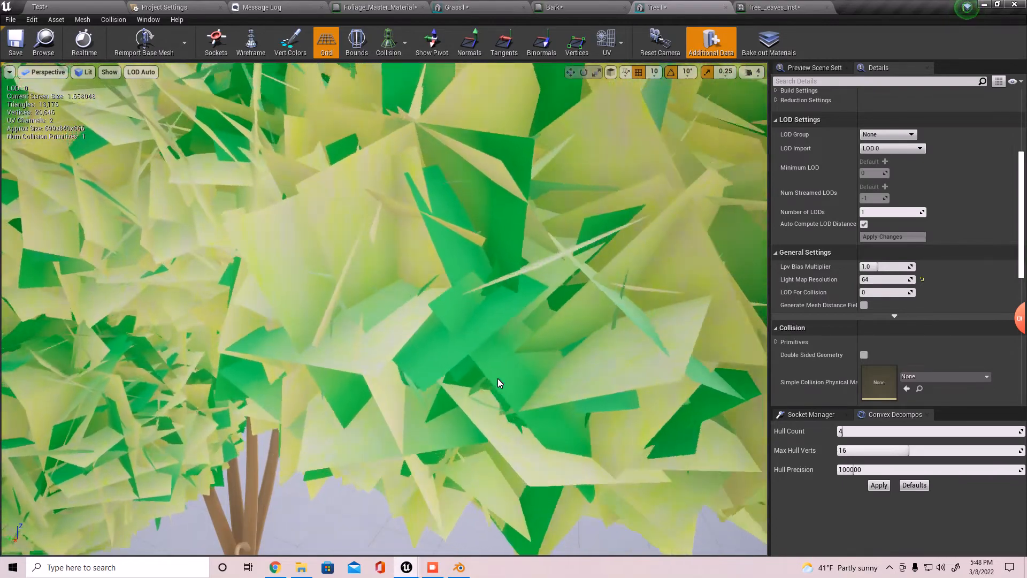
{"action": "left_click", "coordinate": [763, 5]}
{"action": "left_click", "coordinate": [660, 6]}
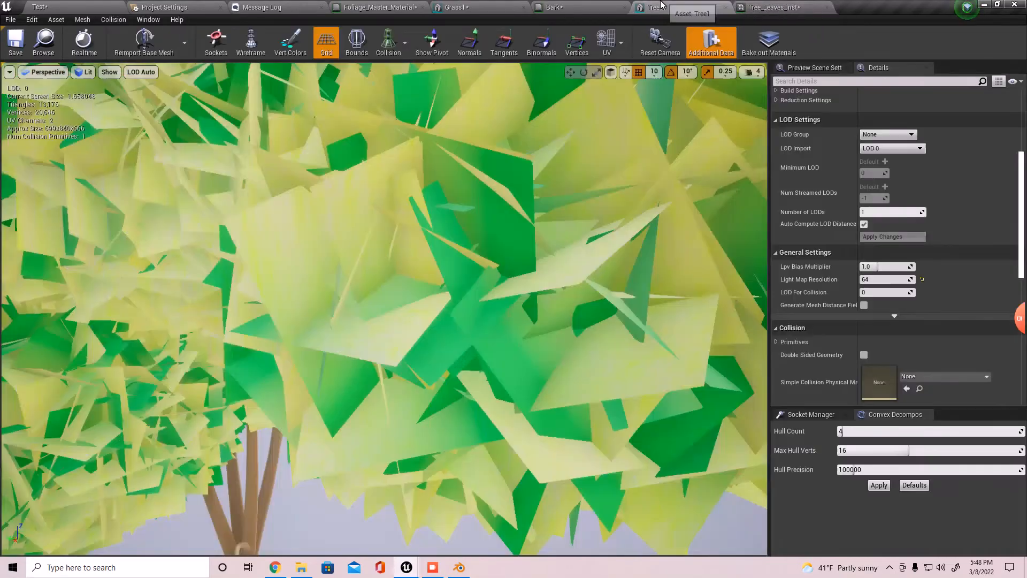
{"action": "left_click", "coordinate": [593, 6]}
{"action": "right_click_drag", "start_coordinate": [589, 217], "coordinate": [550, 234]}
{"action": "left_click", "coordinate": [667, 5]}
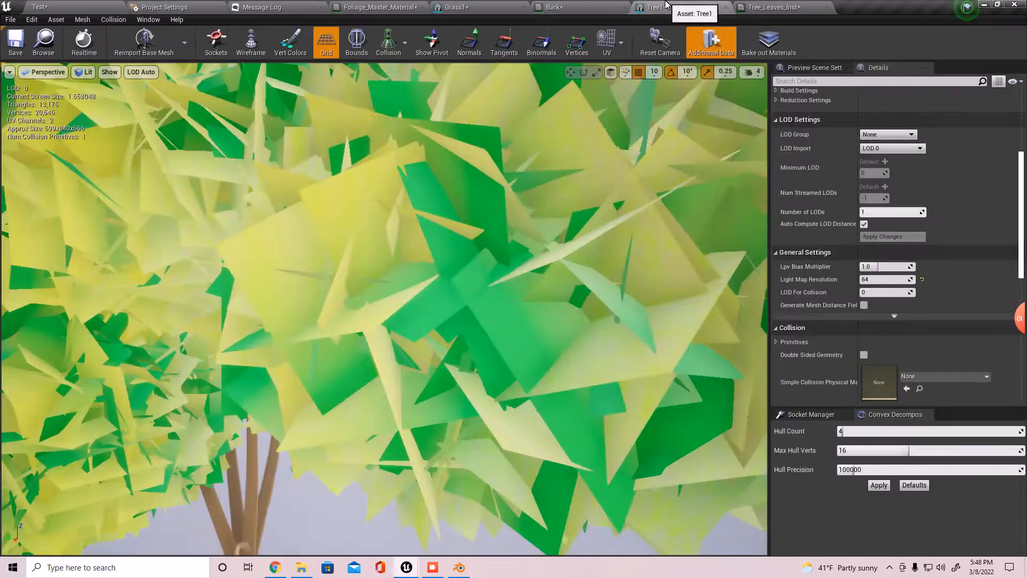
{"action": "right_click_drag", "start_coordinate": [694, 175], "coordinate": [668, 179]}
{"action": "scroll", "coordinate": [690, 192], "scroll_direction": "down", "scroll_amount": 6}
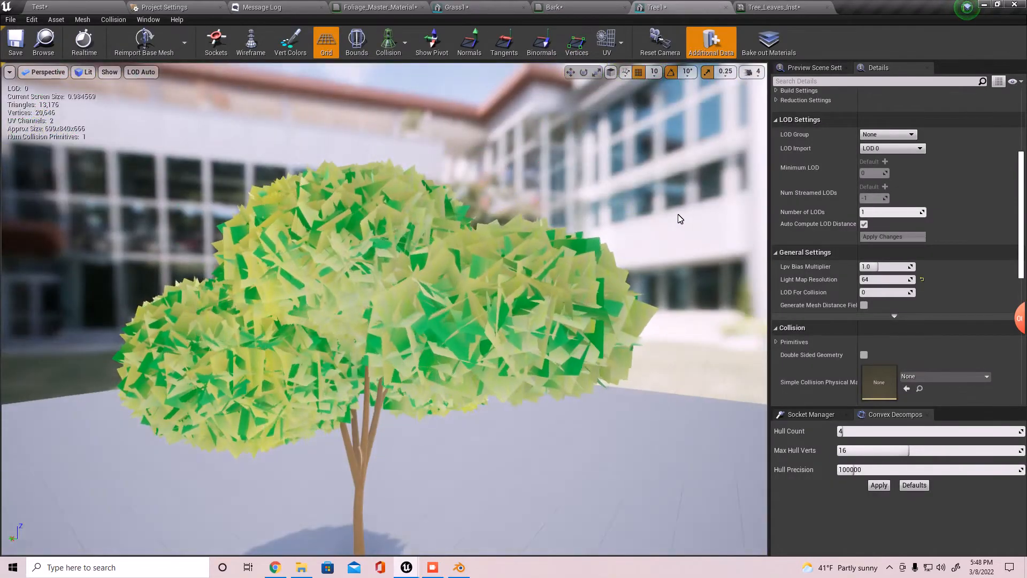
{"action": "left_click", "coordinate": [466, 6]}
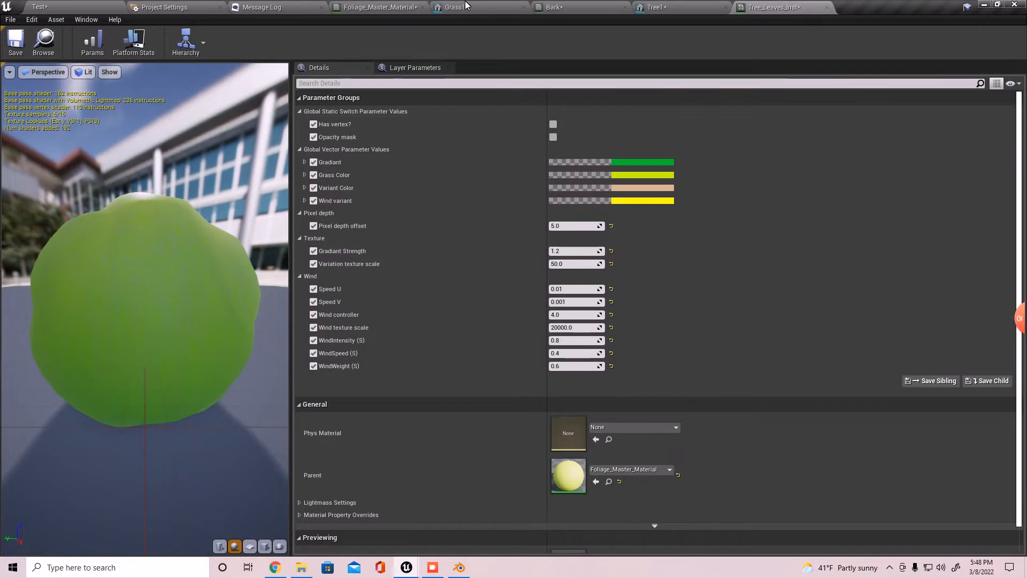
Return to Foliage_Master_Material and assign the T_MacroVariation texture to the Opacity parameter node
{"action": "left_click", "coordinate": [383, 7]}
{"action": "right_click_drag", "start_coordinate": [554, 367], "coordinate": [554, 323]}
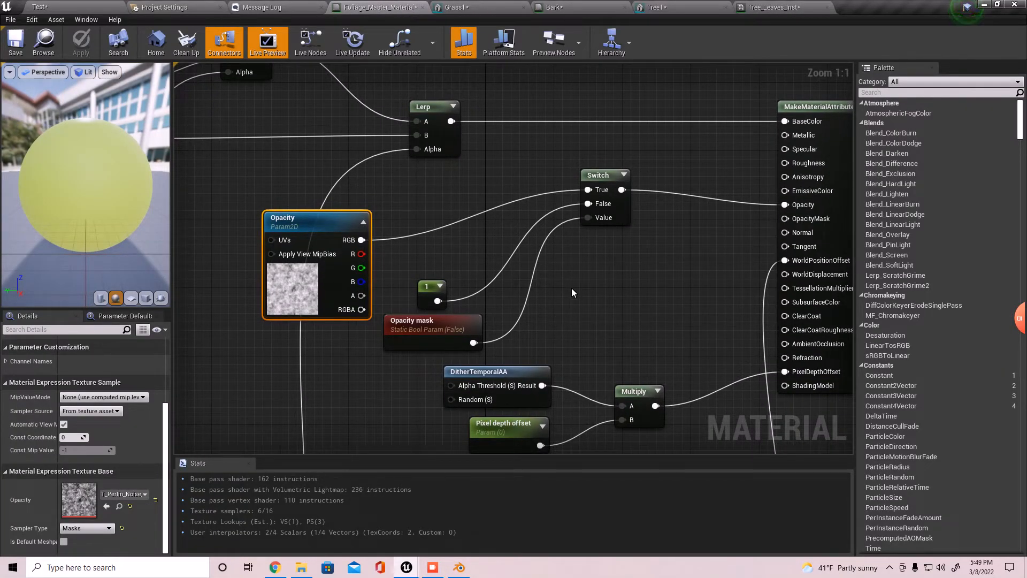
{"action": "right_click", "coordinate": [311, 294]}
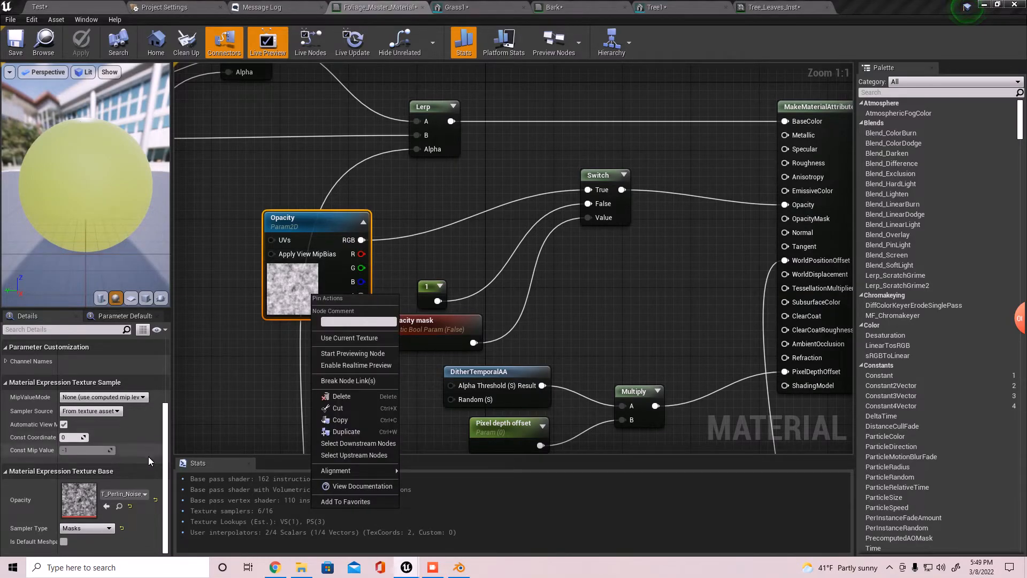
{"action": "left_click", "coordinate": [125, 493]}
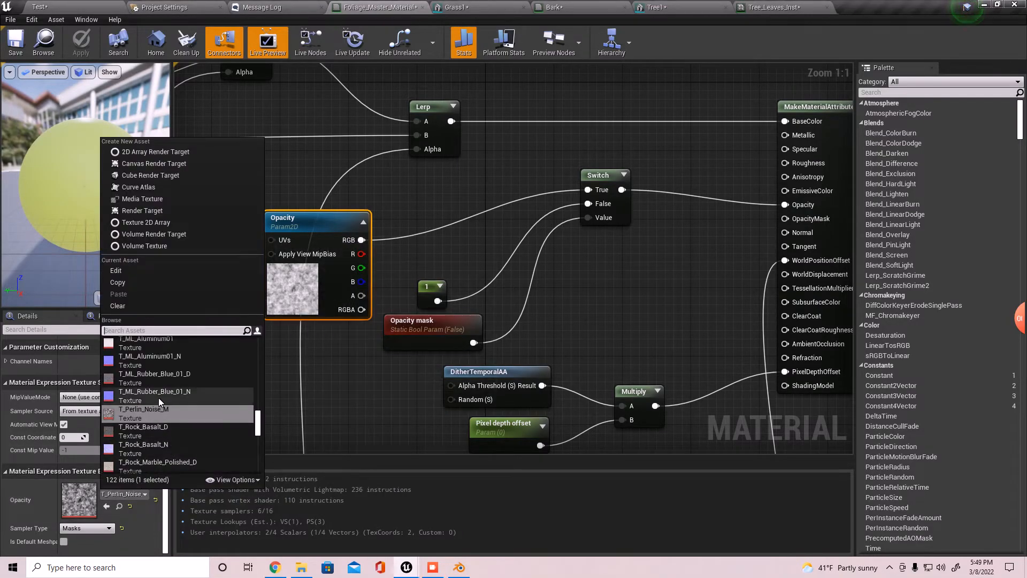
{"action": "type", "text": "macro"}
{"action": "key", "text": "Return"}
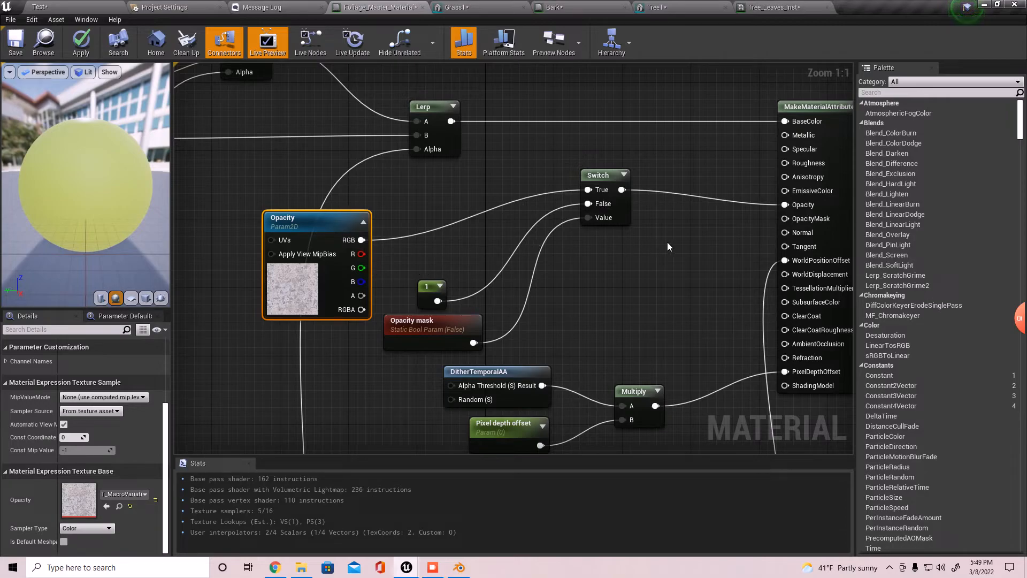
Connect the Switch output to OpacityMask on MakeMaterialAttributes, try to break the Opacity input's links, and apply the material
{"action": "right_click_drag", "start_coordinate": [735, 244], "coordinate": [575, 276]}
{"action": "left_click_drag", "start_coordinate": [465, 227], "coordinate": [636, 249]}
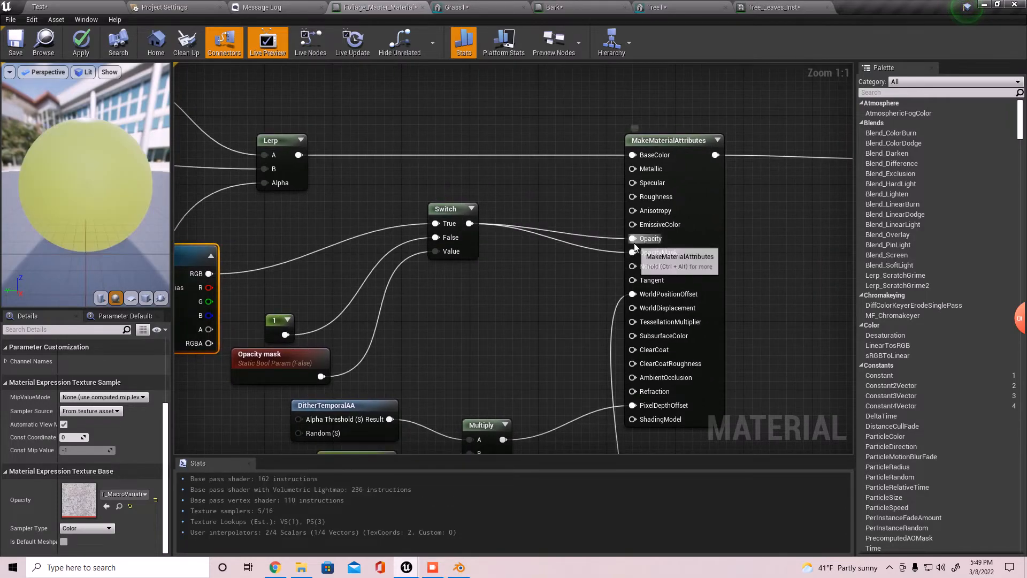
{"action": "right_click", "coordinate": [637, 249]}
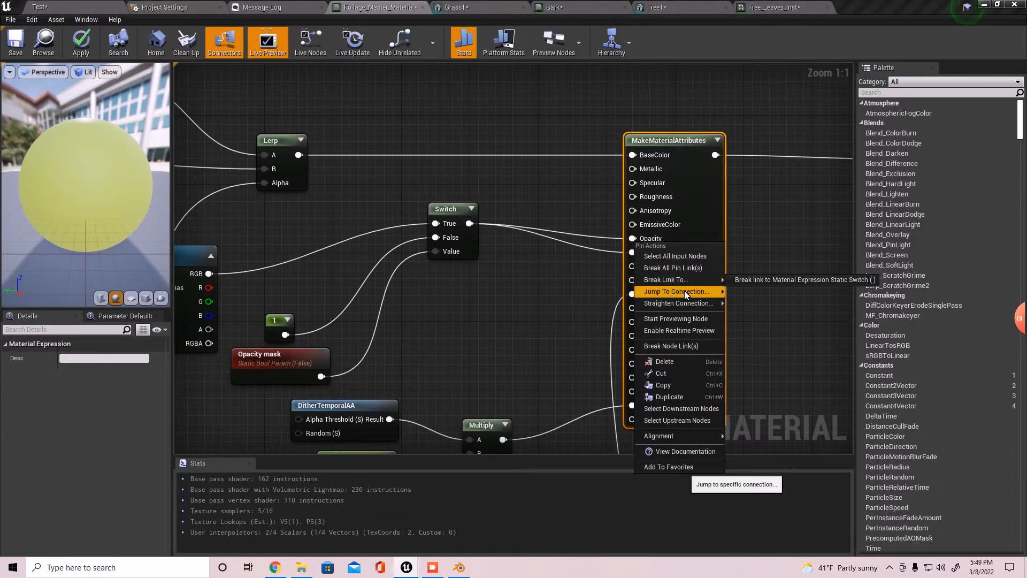
{"action": "left_click", "coordinate": [699, 268]}
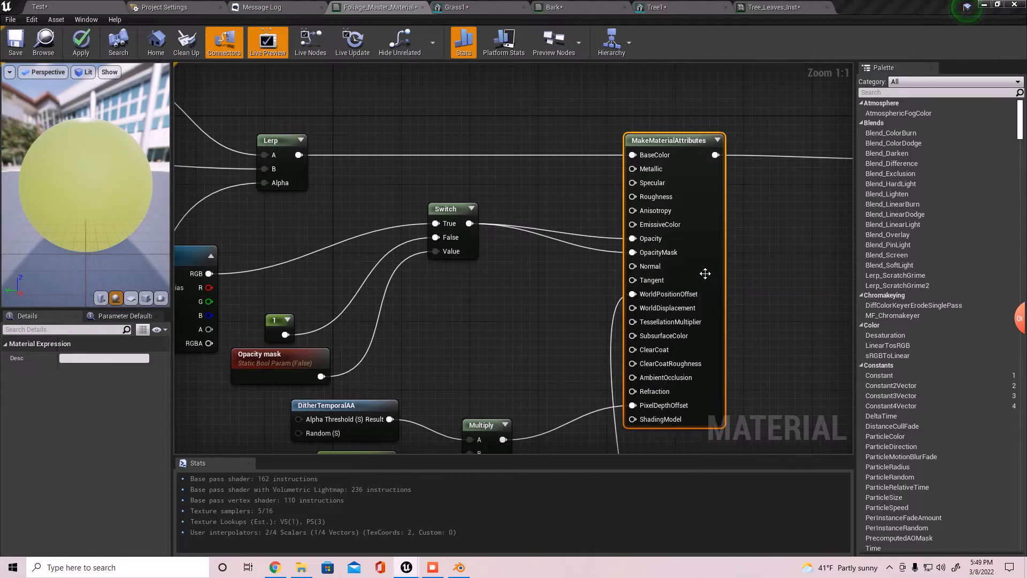
{"action": "left_click", "coordinate": [88, 43]}
Check Tree1's leaves, and turn on the Opacity mask switch in Tree_Leaves_Inst
{"action": "left_click", "coordinate": [74, 8]}
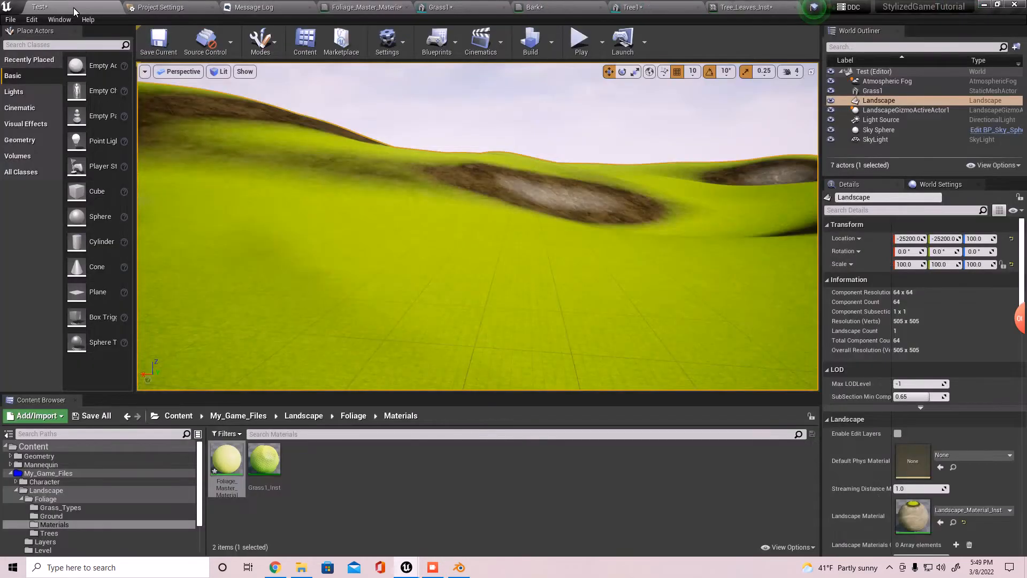
{"action": "left_click", "coordinate": [646, 5]}
{"action": "scroll", "coordinate": [561, 298], "scroll_direction": "up", "scroll_amount": 5}
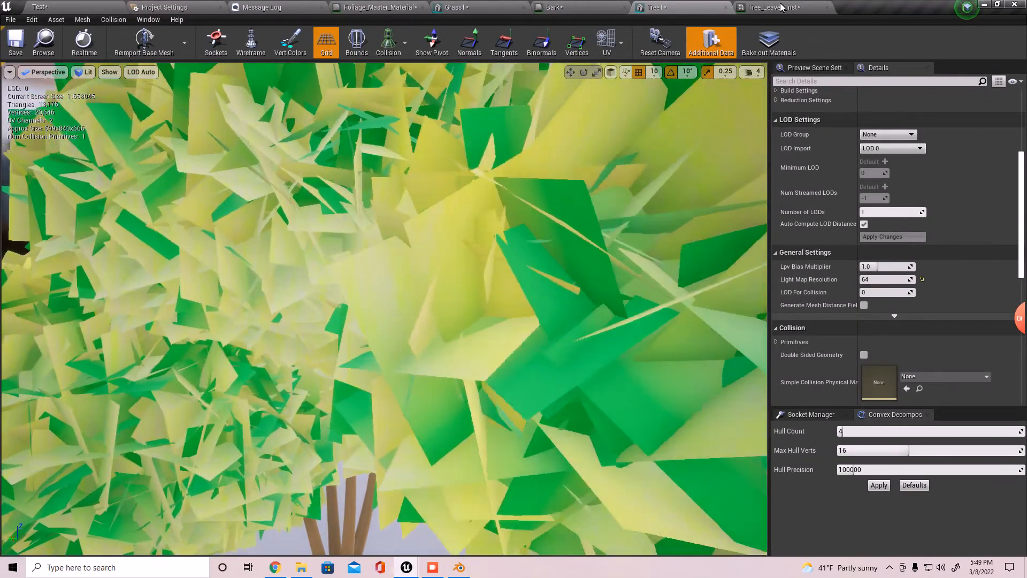
{"action": "left_click", "coordinate": [781, 7]}
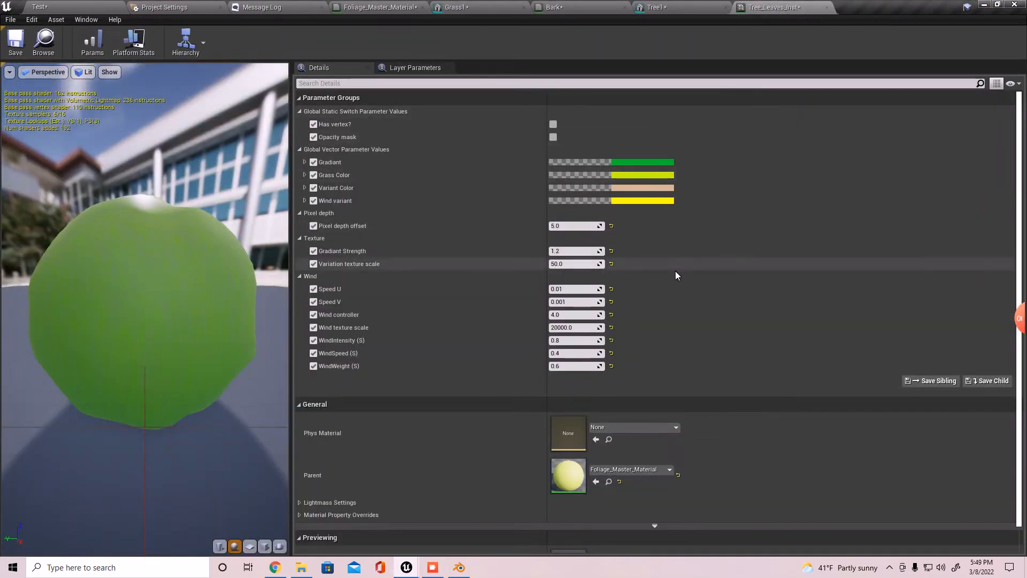
{"action": "left_click", "coordinate": [553, 137]}
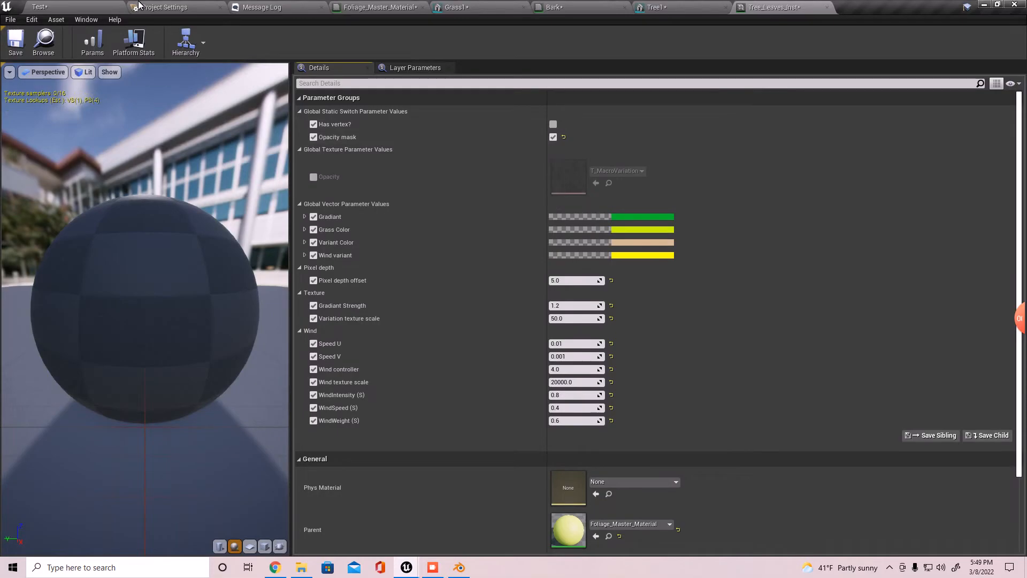
Inspect the opacity mask's effect on Tree1's leaves up close and from several angles
{"action": "left_click", "coordinate": [72, 5]}
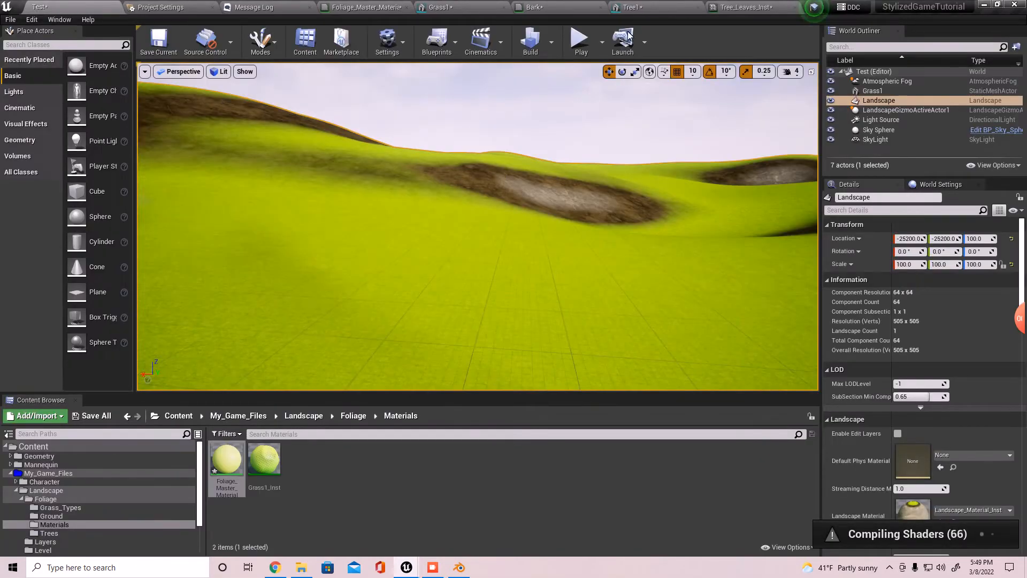
{"action": "left_click", "coordinate": [629, 7]}
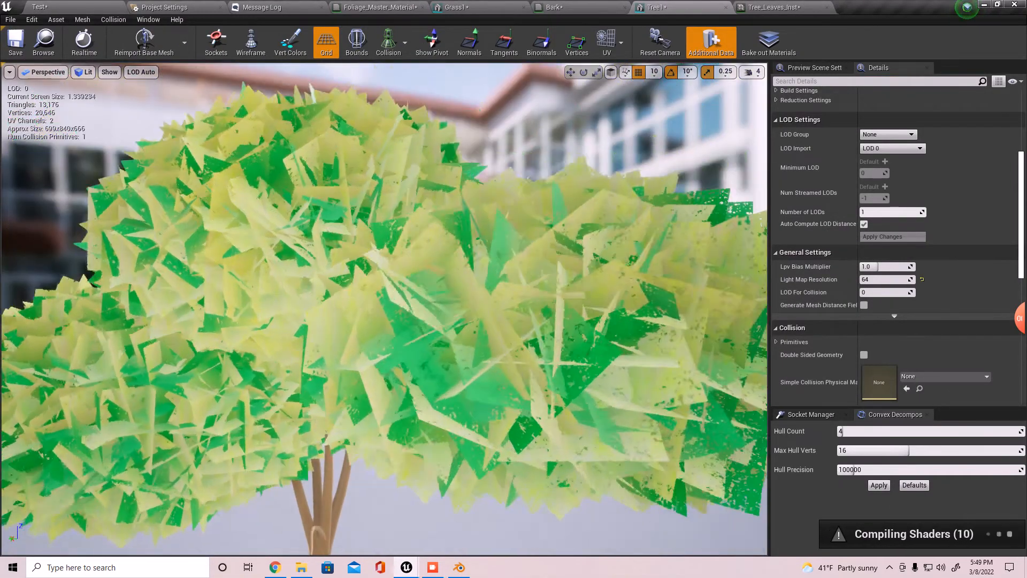
{"action": "right_click_drag", "start_coordinate": [557, 349], "coordinate": [578, 348]}
{"action": "scroll", "coordinate": [557, 348], "scroll_direction": "up", "scroll_amount": 5}
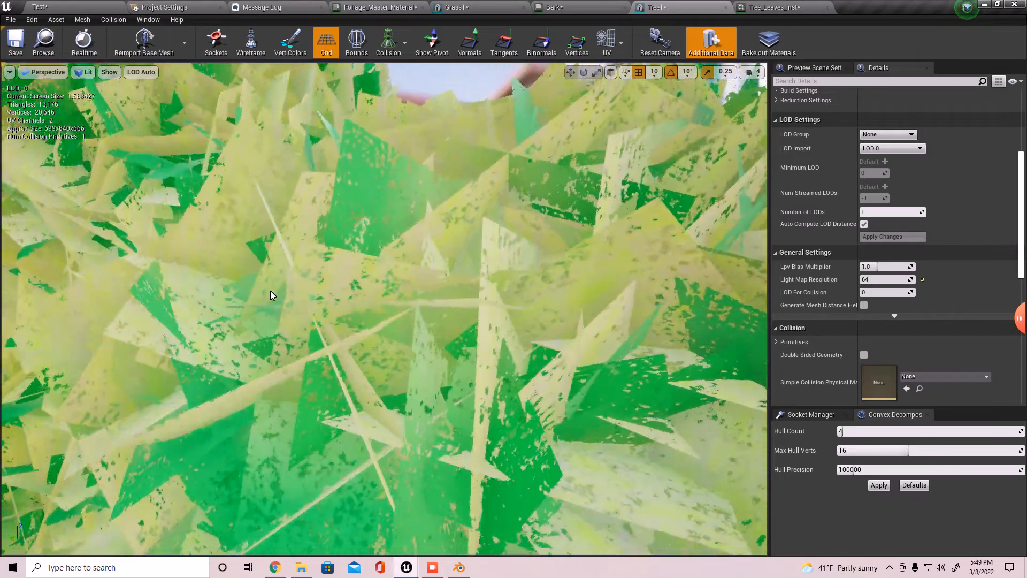
{"action": "scroll", "coordinate": [213, 277], "scroll_direction": "down", "scroll_amount": 3}
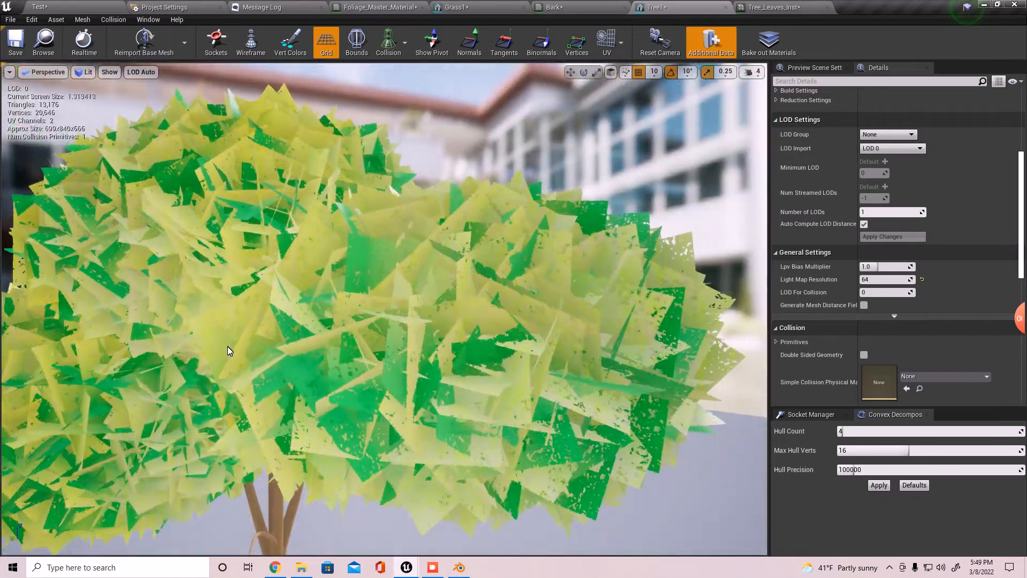
{"action": "right_click_drag", "start_coordinate": [227, 345], "coordinate": [205, 343]}
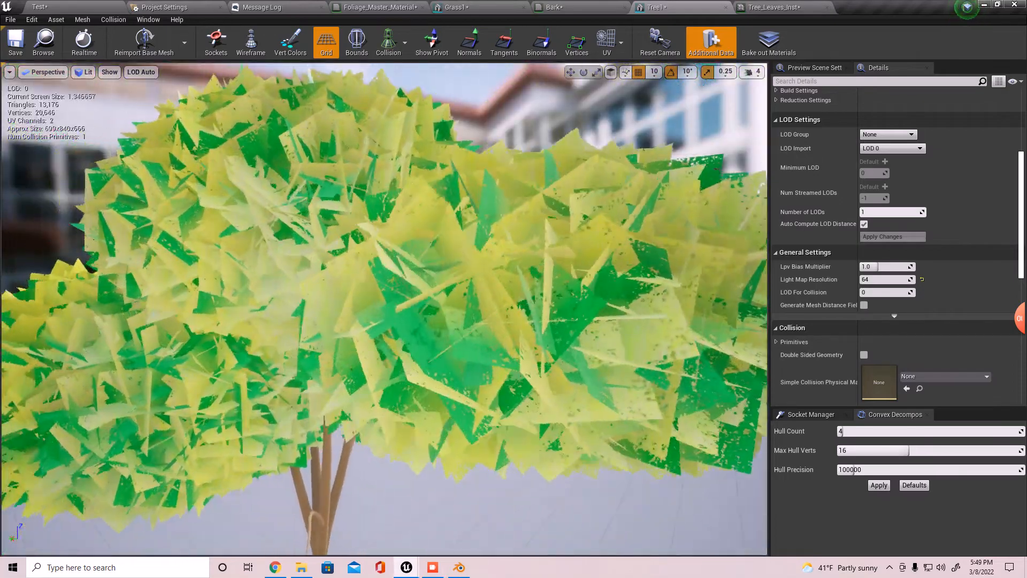
{"action": "left_click_drag", "start_coordinate": [205, 343], "coordinate": [189, 340]}
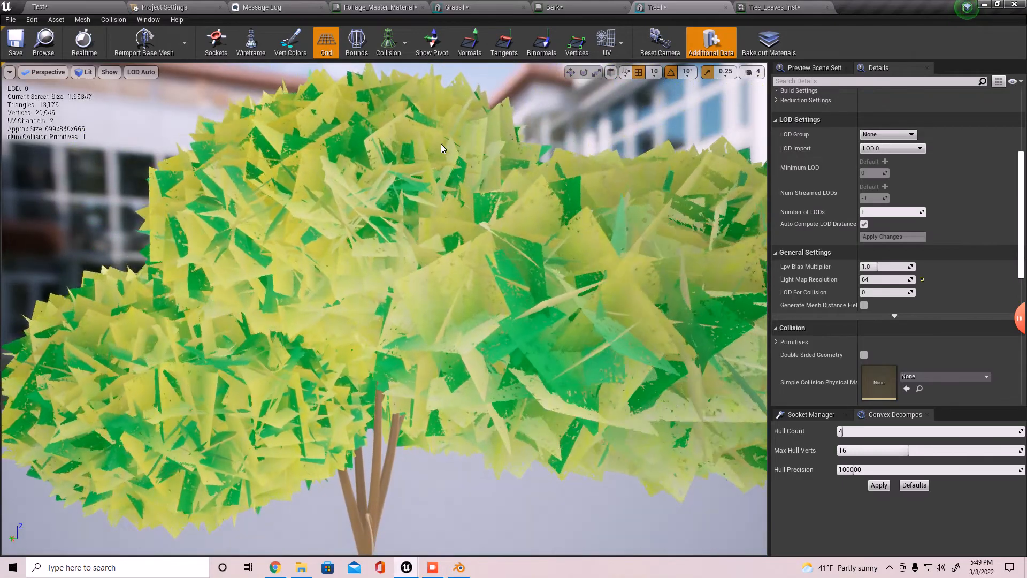
Override the Opacity texture parameter in Tree_Leaves_Inst and set it to T_Perlin_Noise_M
{"action": "left_click", "coordinate": [773, 8]}
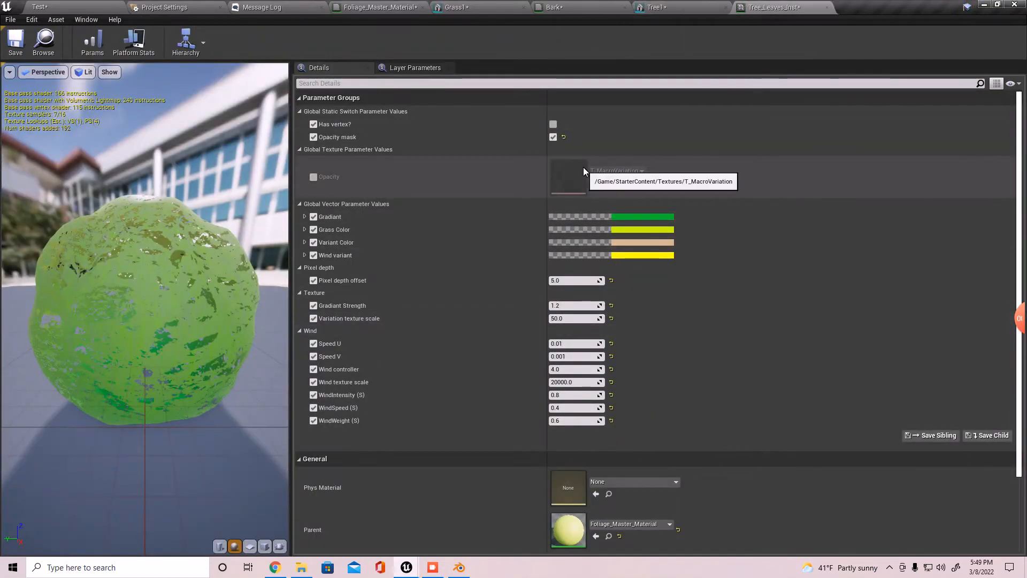
{"action": "left_click", "coordinate": [313, 176]}
{"action": "left_click", "coordinate": [617, 170]}
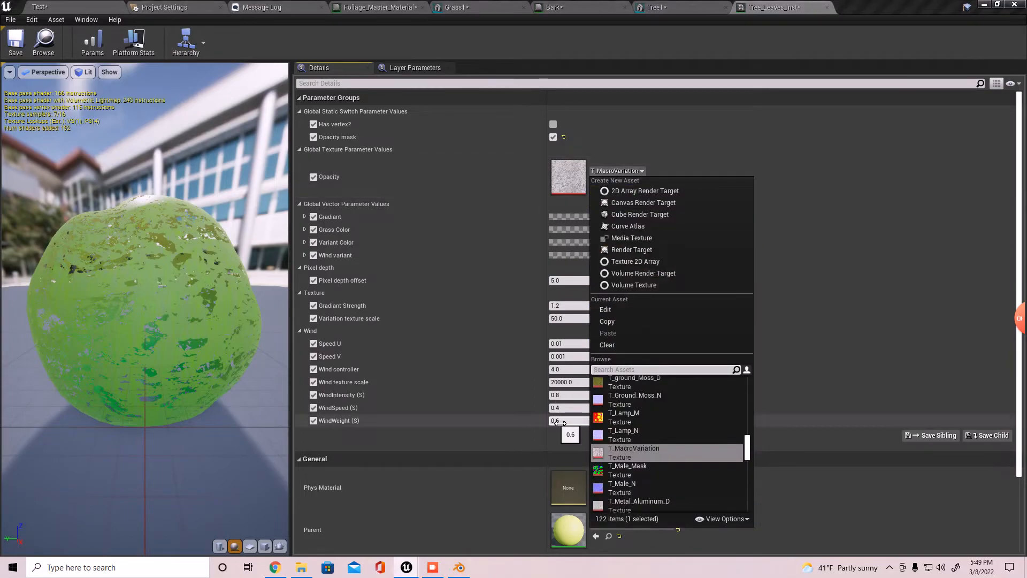
{"action": "type", "text": "perlin"}
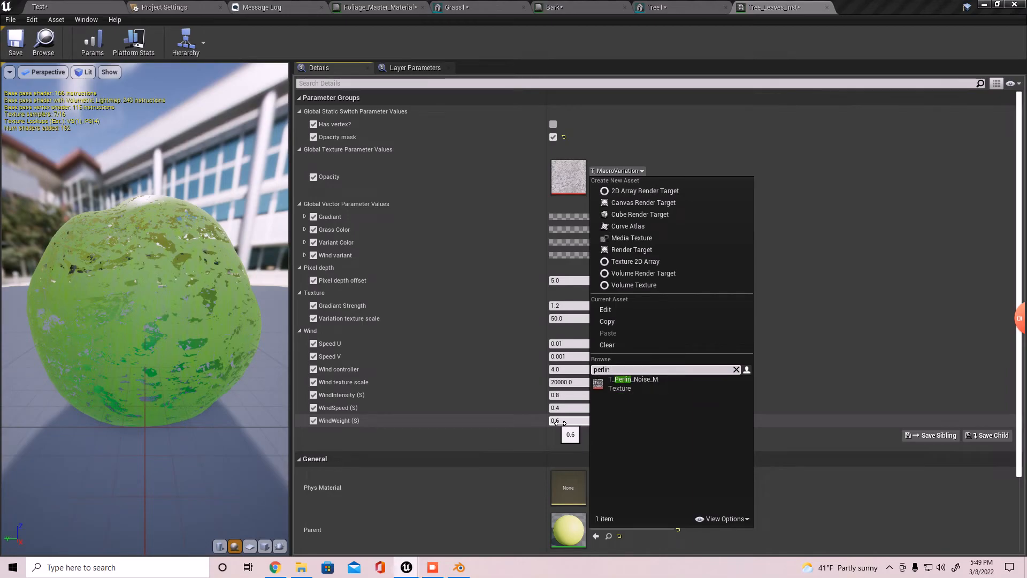
{"action": "left_click", "coordinate": [657, 384]}
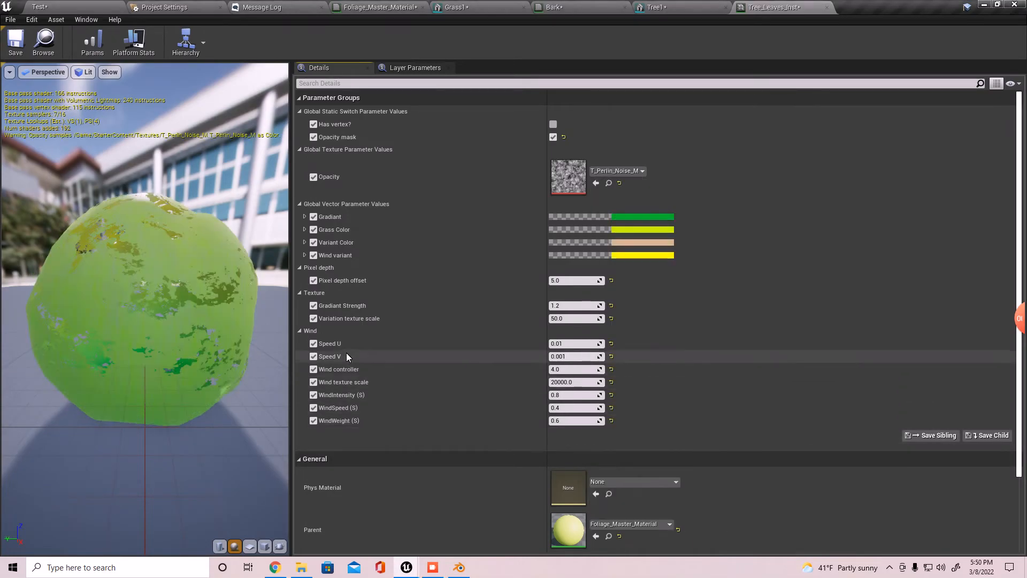
Inspect the Perlin noise opacity mask on Tree1's leaves, viewing the whole tree from farther away
{"action": "left_click", "coordinate": [52, 6]}
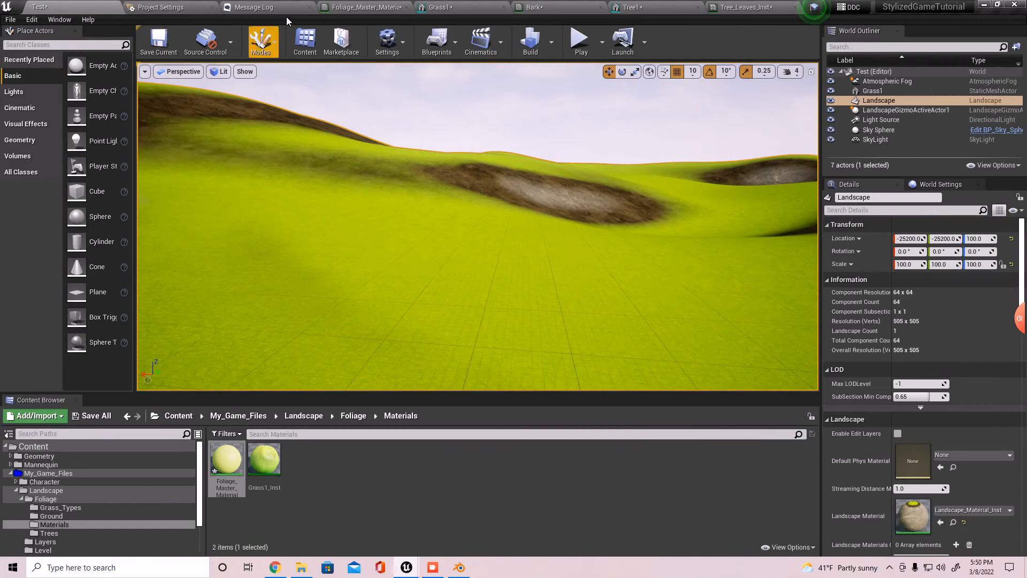
{"action": "left_click", "coordinate": [647, 8]}
{"action": "right_click_drag", "start_coordinate": [522, 486], "coordinate": [431, 476]}
{"action": "scroll", "coordinate": [527, 485], "scroll_direction": "down", "scroll_amount": 5}
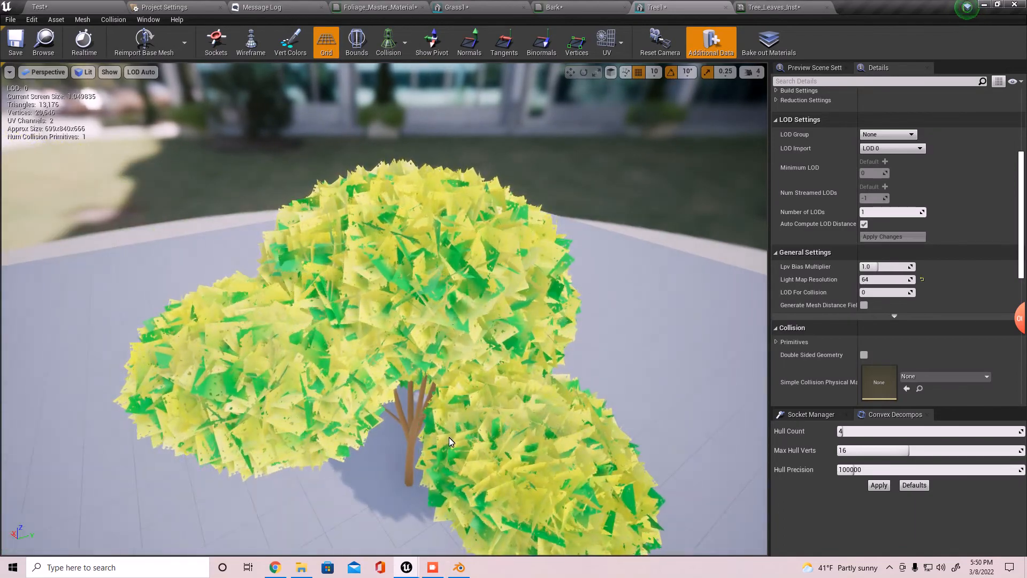
Look through the other open asset editors, check Tree1's leaves again, and return to the Test level
{"action": "left_click", "coordinate": [591, 5]}
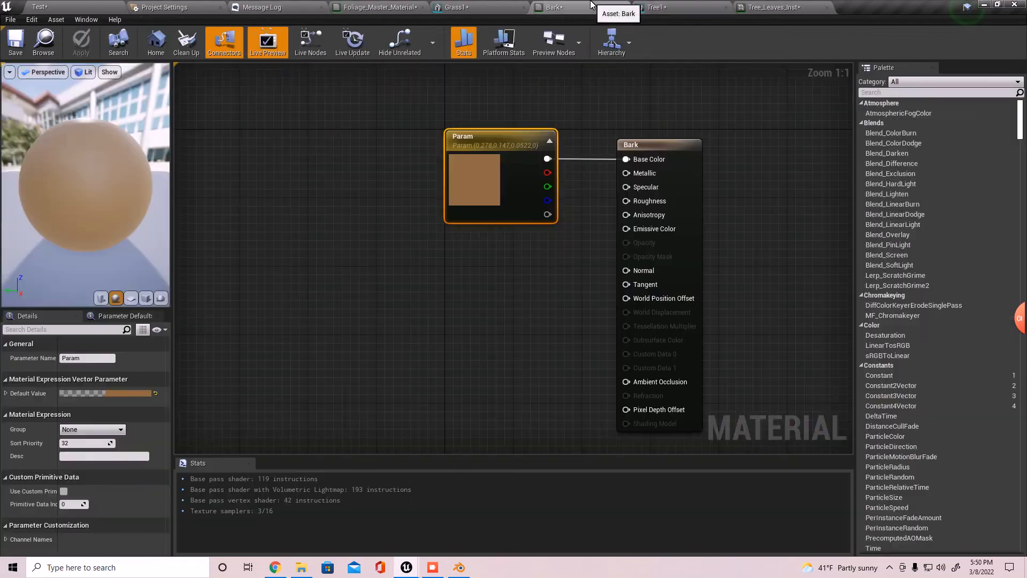
{"action": "left_click", "coordinate": [497, 5]}
{"action": "left_click", "coordinate": [379, 6]}
{"action": "left_click", "coordinate": [290, 5]}
{"action": "left_click", "coordinate": [168, 6]}
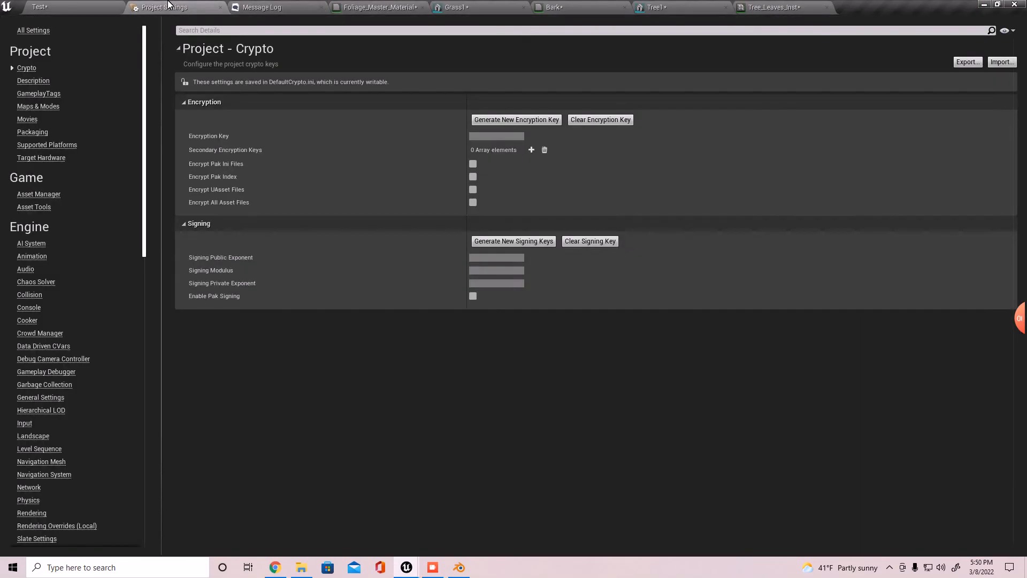
{"action": "left_click", "coordinate": [46, 5]}
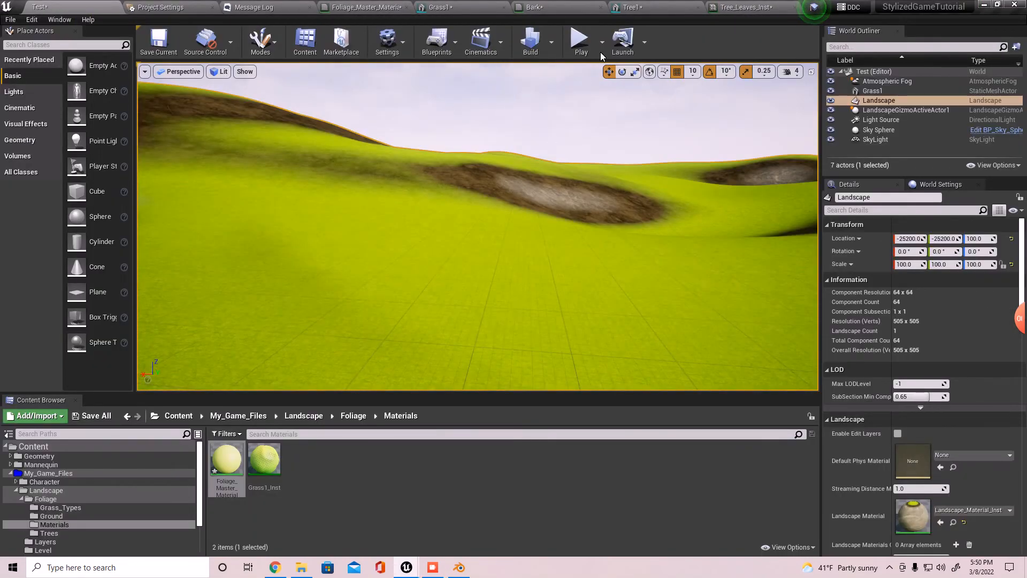
{"action": "left_click", "coordinate": [633, 7]}
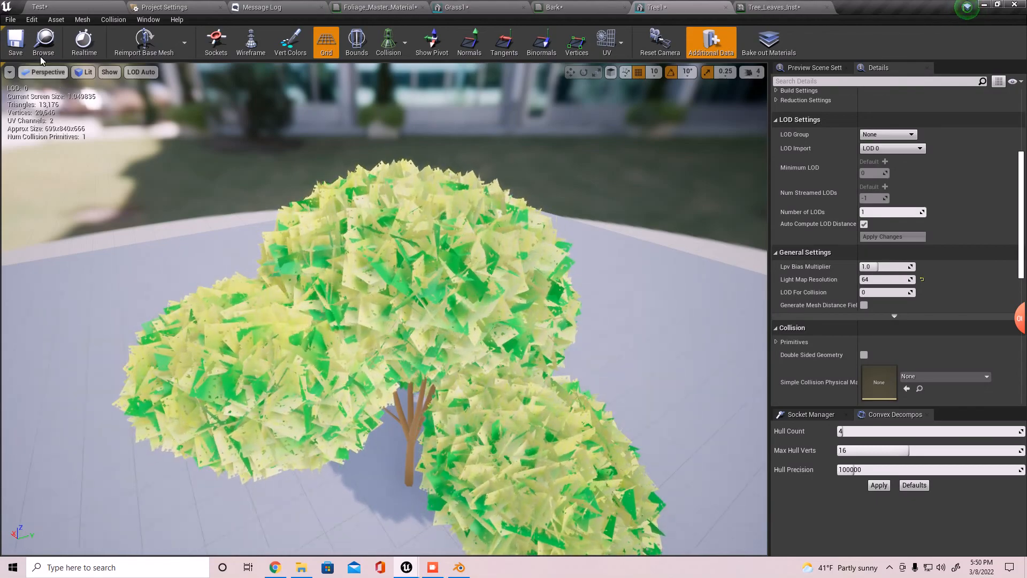
{"action": "left_click", "coordinate": [77, 8]}
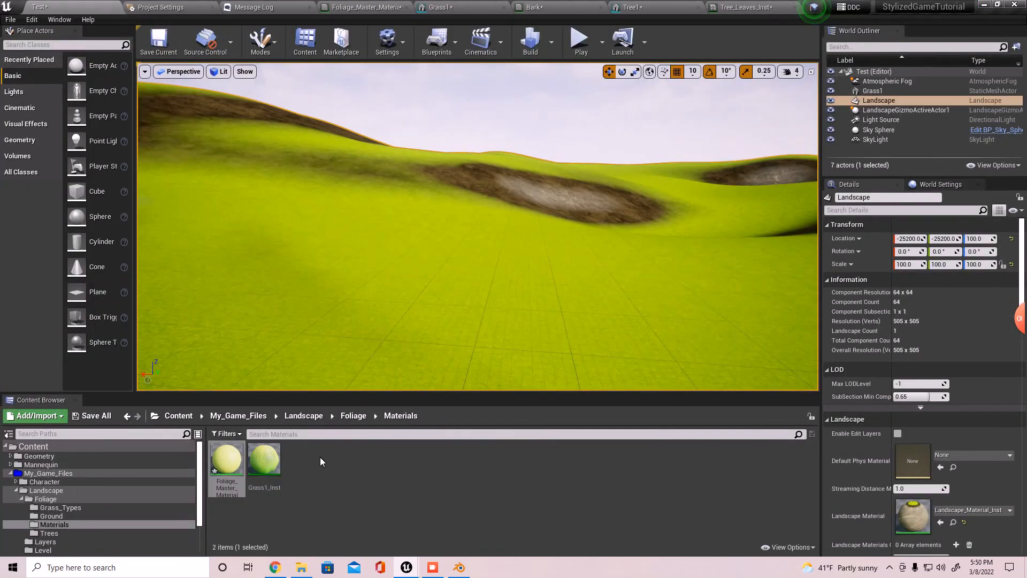